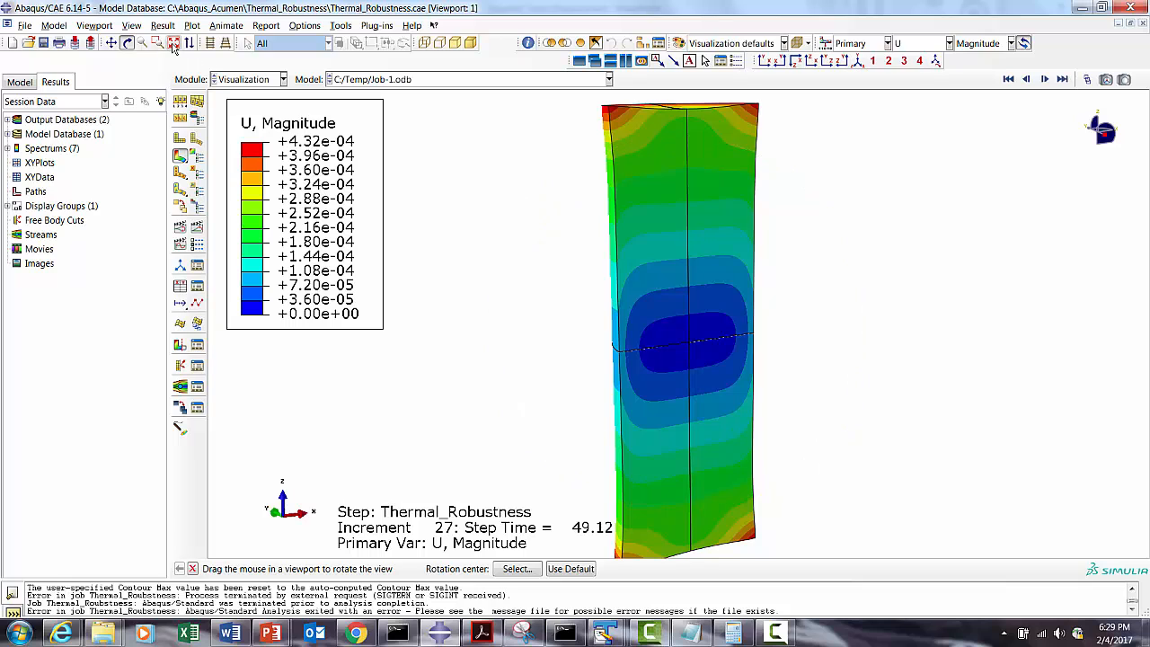
# Rotate the displacement contour plot so its side face shows and run its time-history animation.
pyautogui.click(174, 44)
pyautogui.click(112, 44)
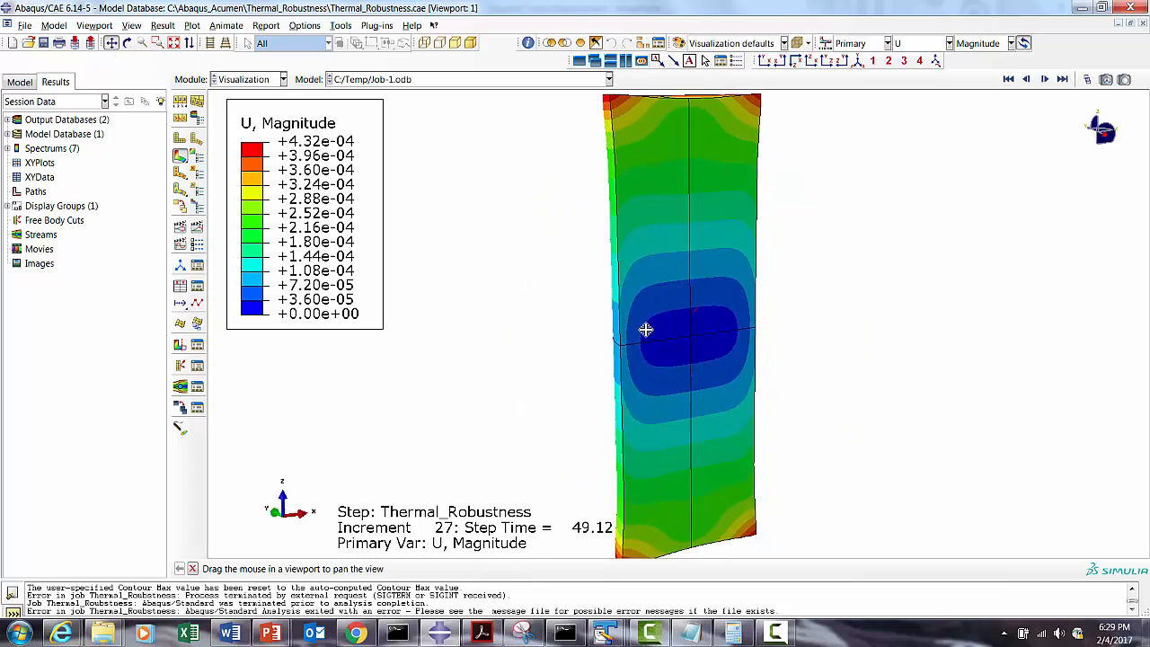
pyautogui.moveTo(647, 329); pyautogui.dragTo(503, 323)
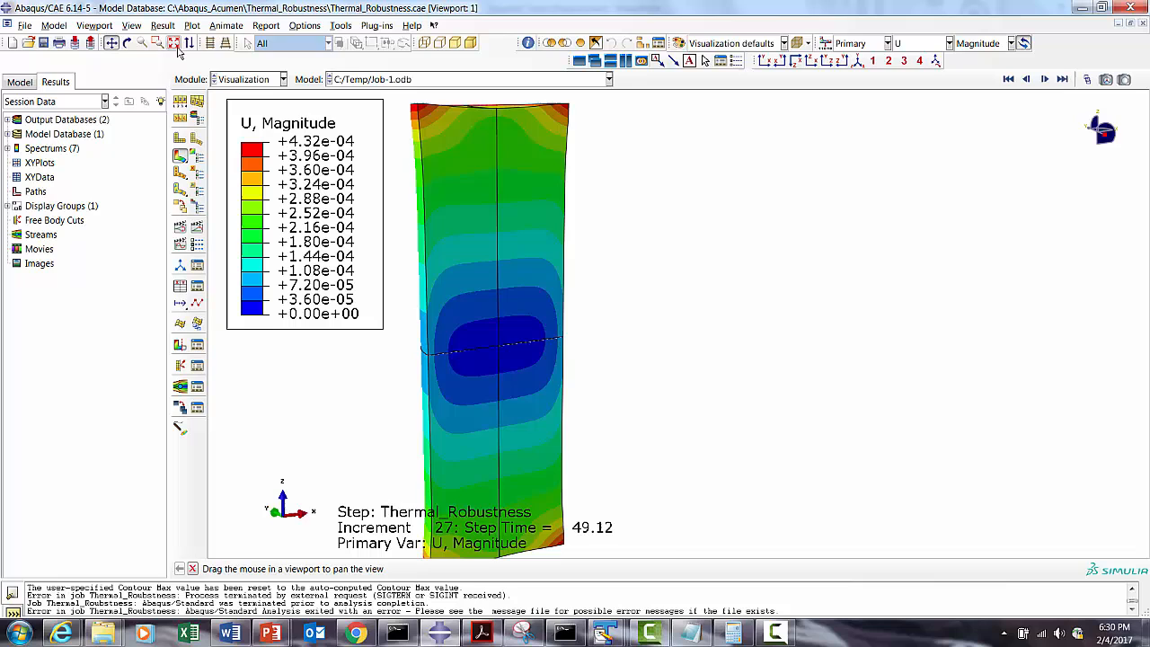
pyautogui.click(174, 42)
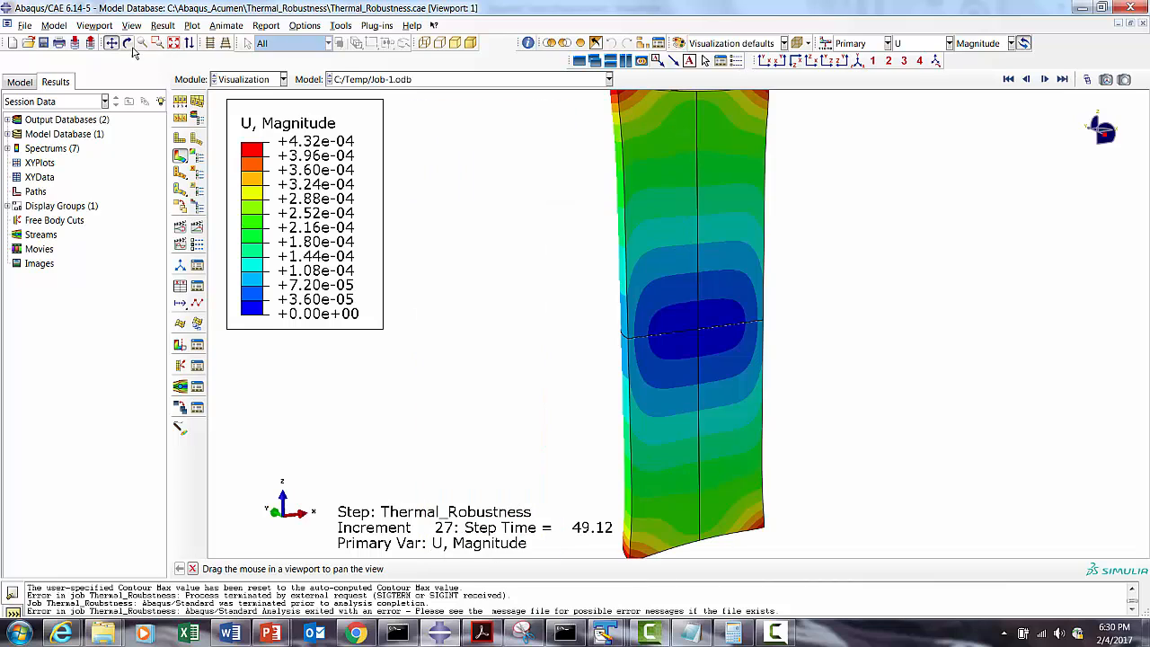
pyautogui.click(126, 43)
pyautogui.moveTo(529, 352); pyautogui.dragTo(646, 441)
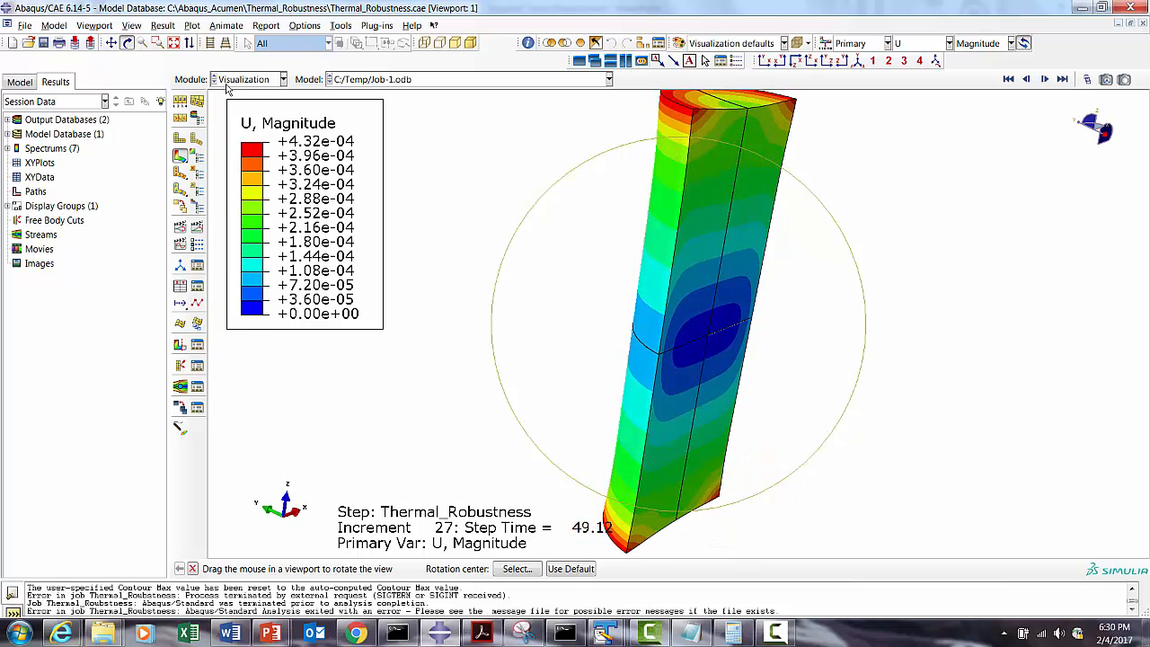
pyautogui.click(173, 42)
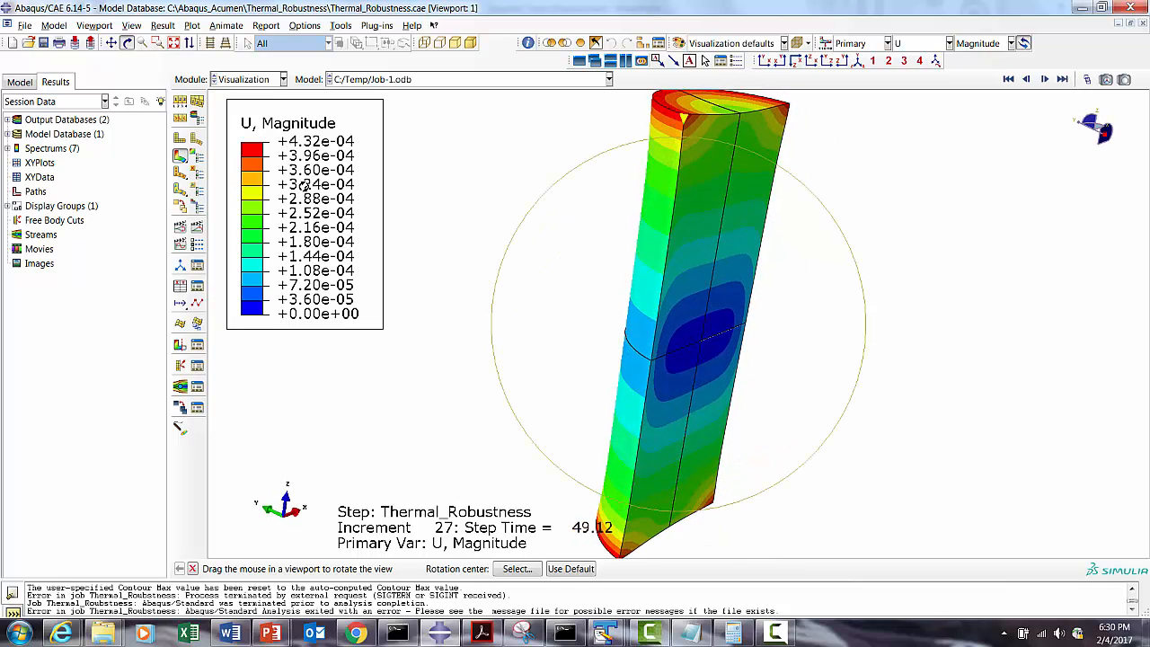
pyautogui.click(196, 230)
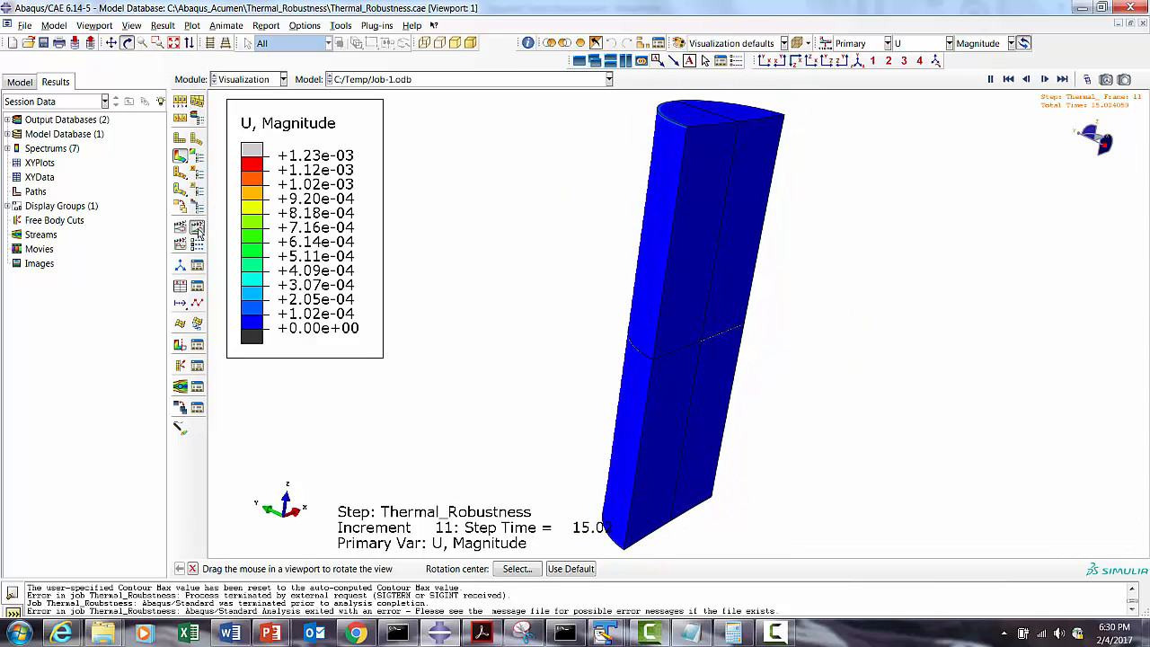
pyautogui.click(198, 229)
# Set the uniform deformation scale factor to 25 and play the time-history animation again.
pyautogui.click(180, 103)
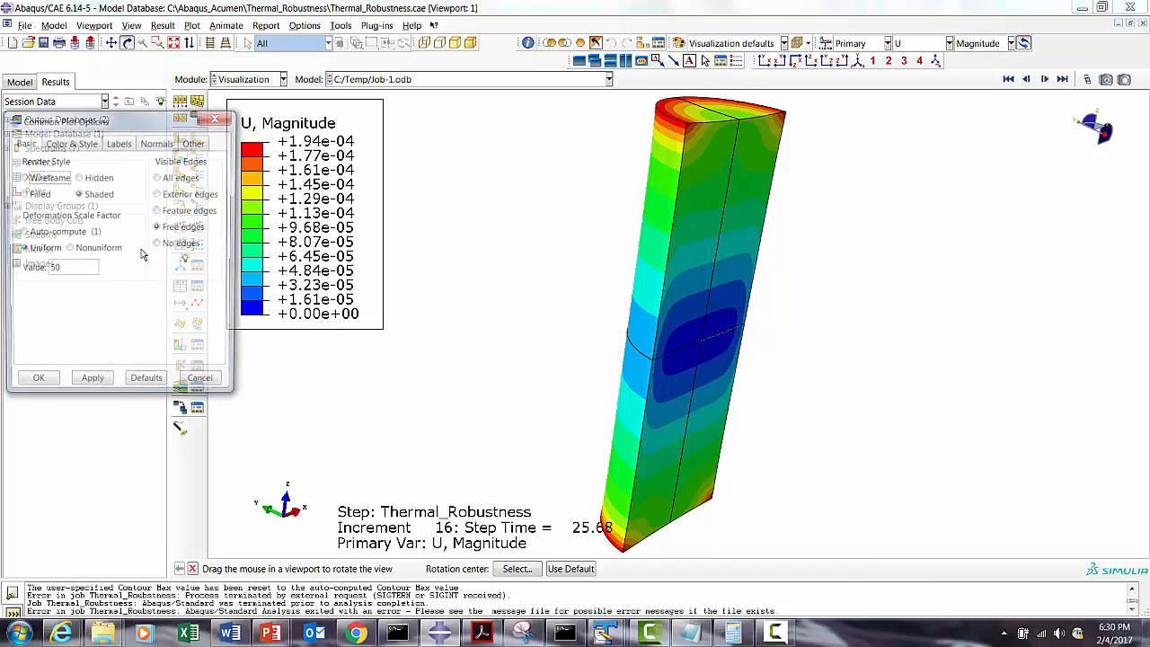
pyautogui.moveTo(65, 269); pyautogui.dragTo(20, 280)
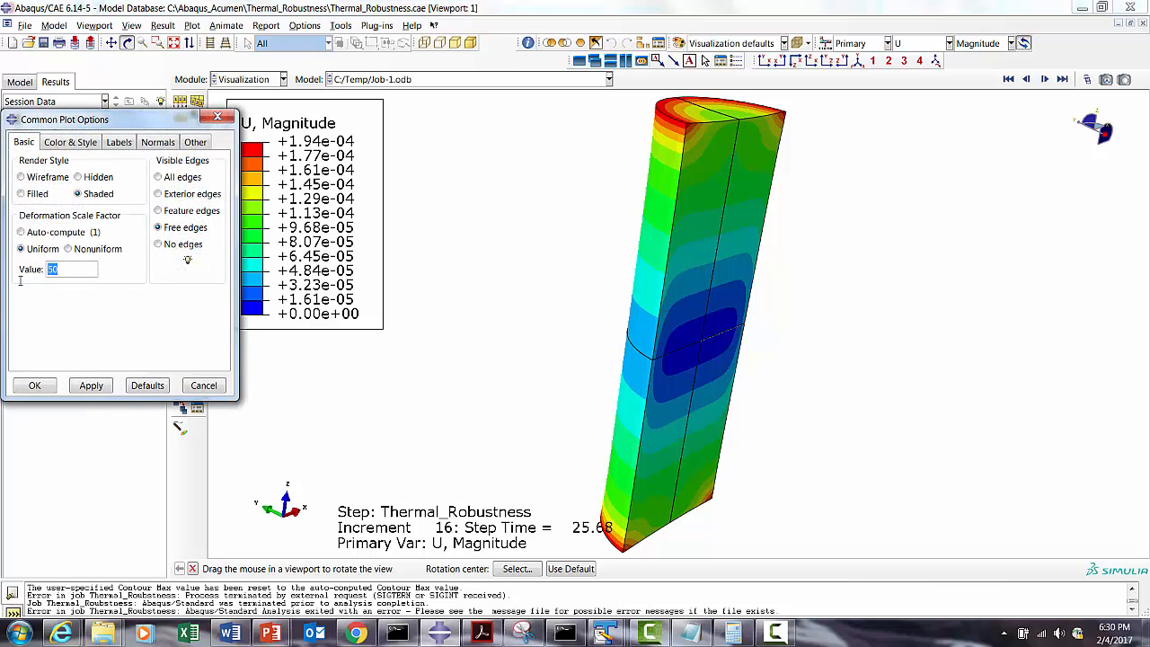
pyautogui.write('25')
pyautogui.click(91, 386)
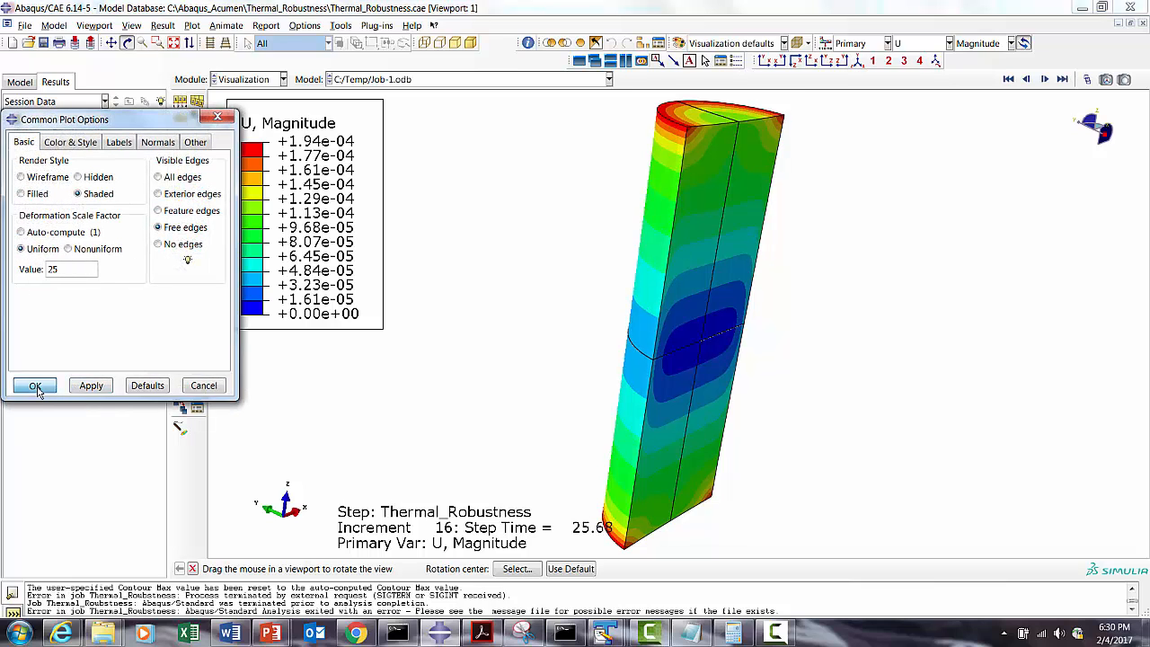
pyautogui.click(34, 385)
pyautogui.click(198, 229)
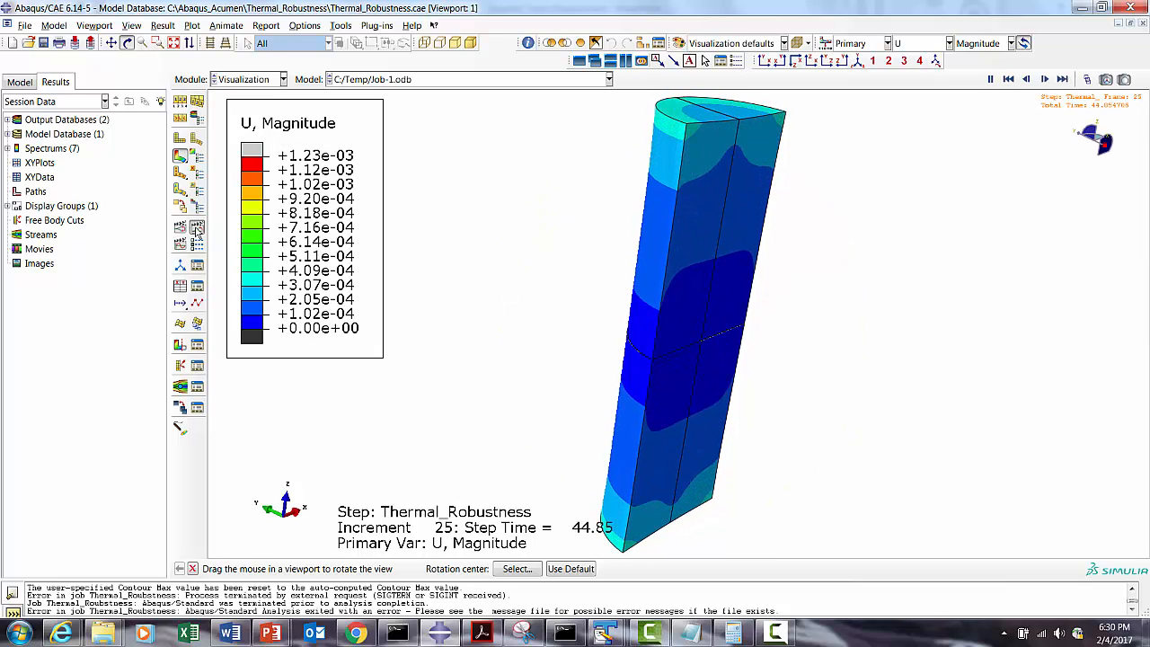
# Plot the nodal temperature NT11 as the primary contour variable and view its time-history animation.
pyautogui.click(162, 25)
pyautogui.click(186, 85)
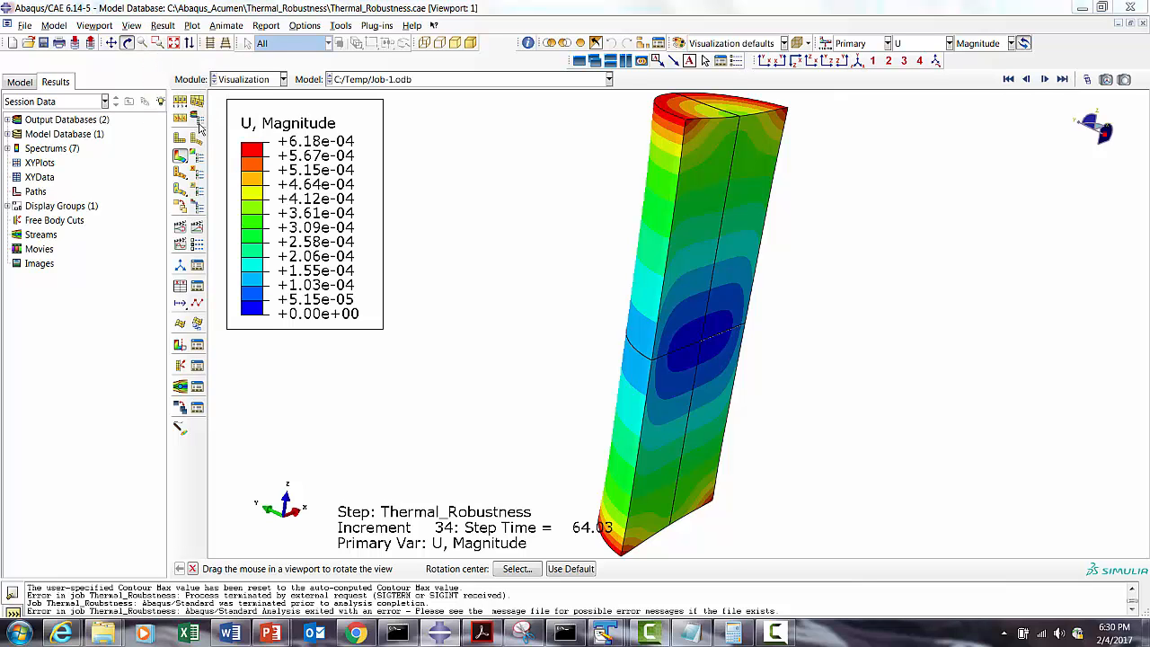
pyautogui.scroll(-2, 683, 351)
pyautogui.click(449, 385)
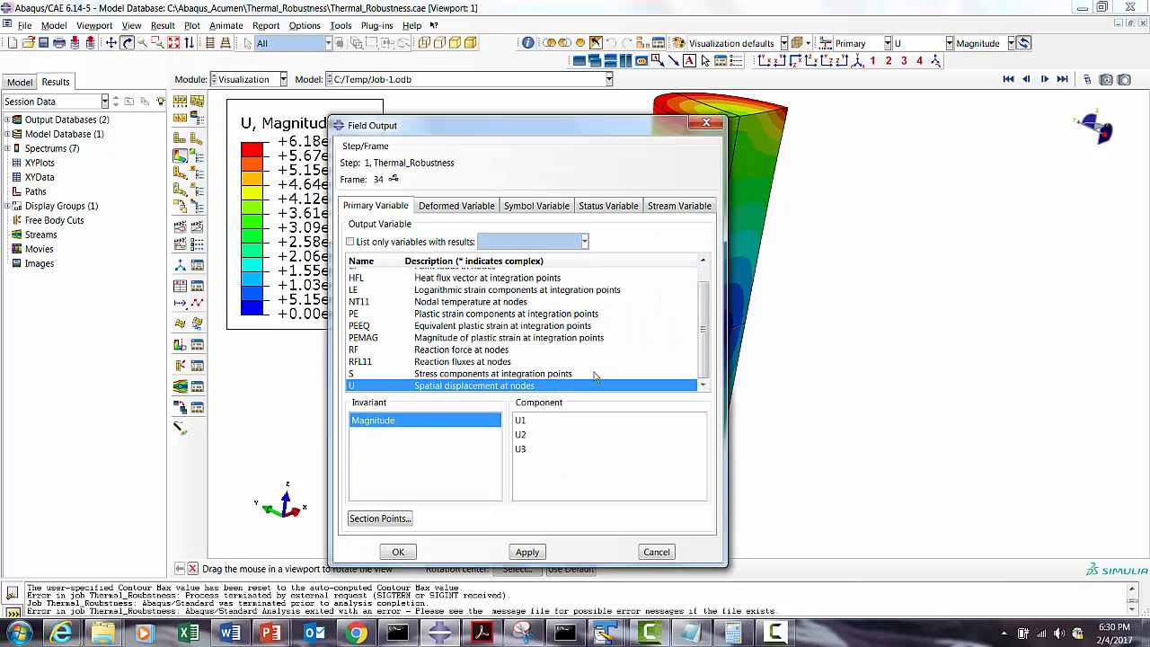
pyautogui.click(370, 314)
pyautogui.click(370, 302)
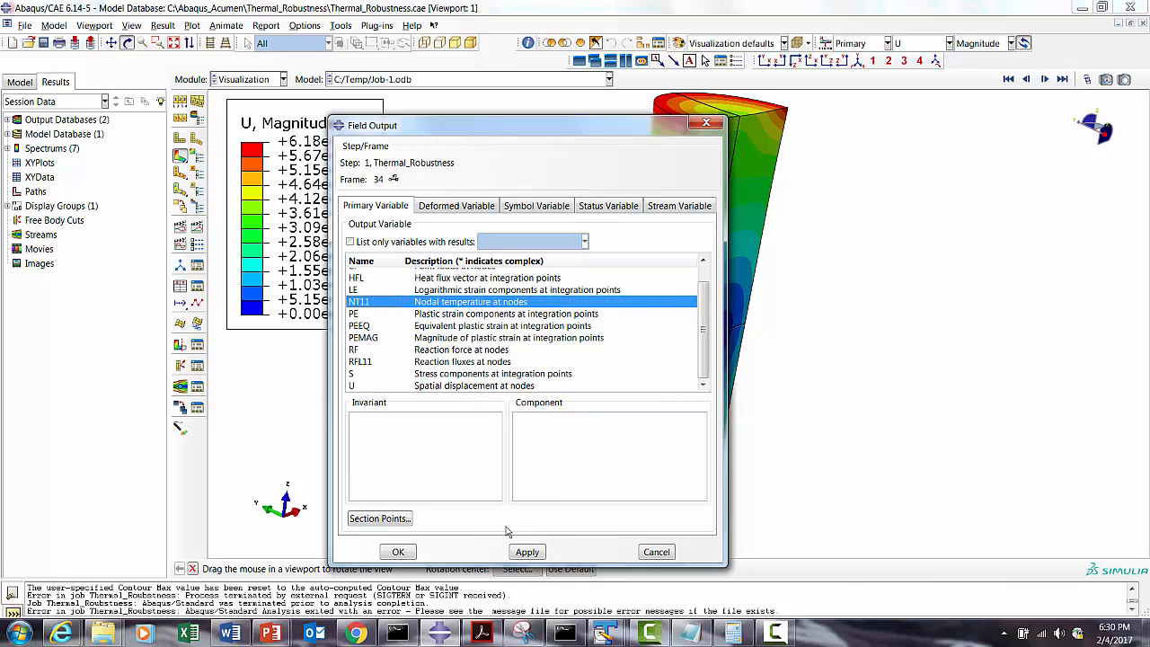
pyautogui.click(523, 552)
pyautogui.click(398, 552)
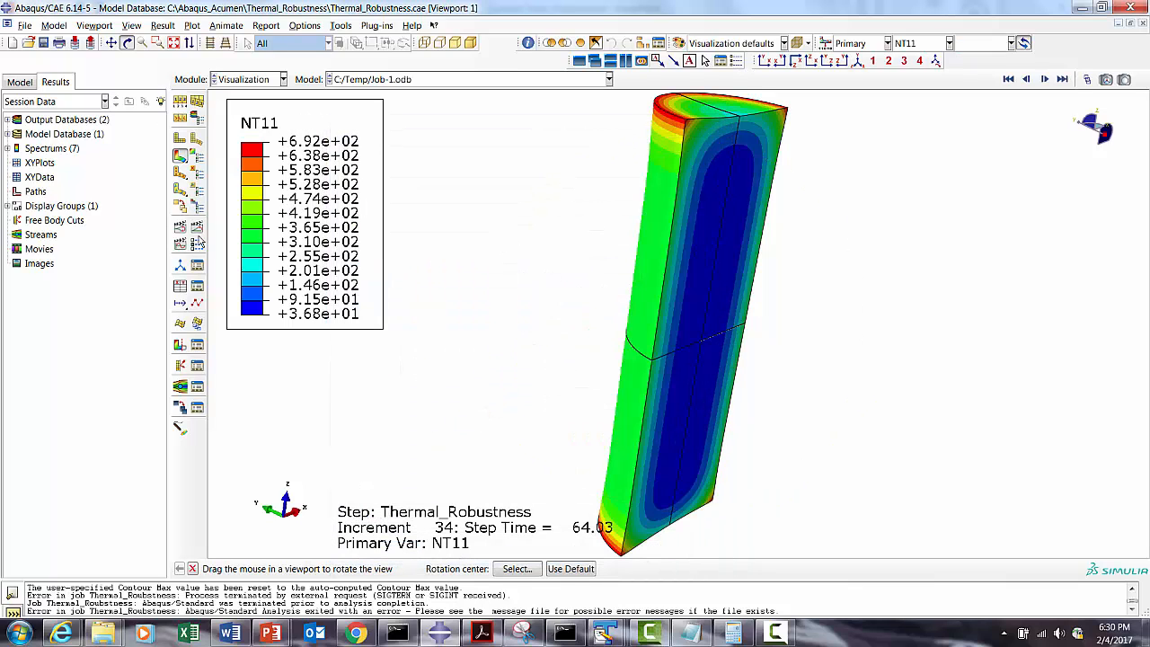
pyautogui.click(196, 226)
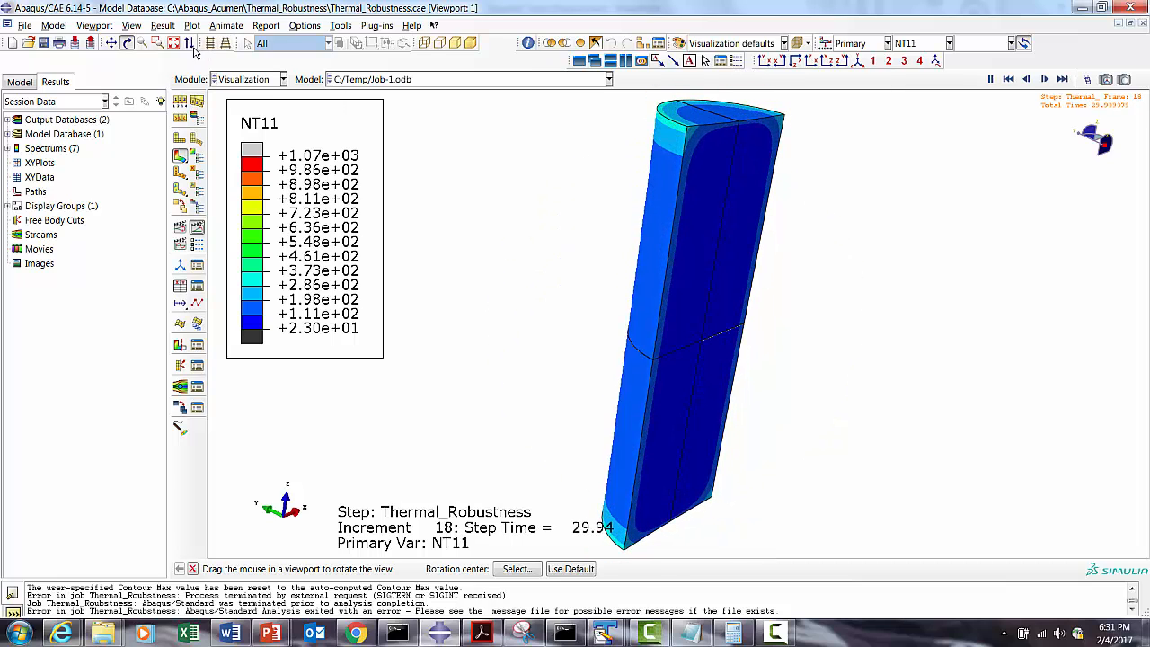
pyautogui.click(197, 228)
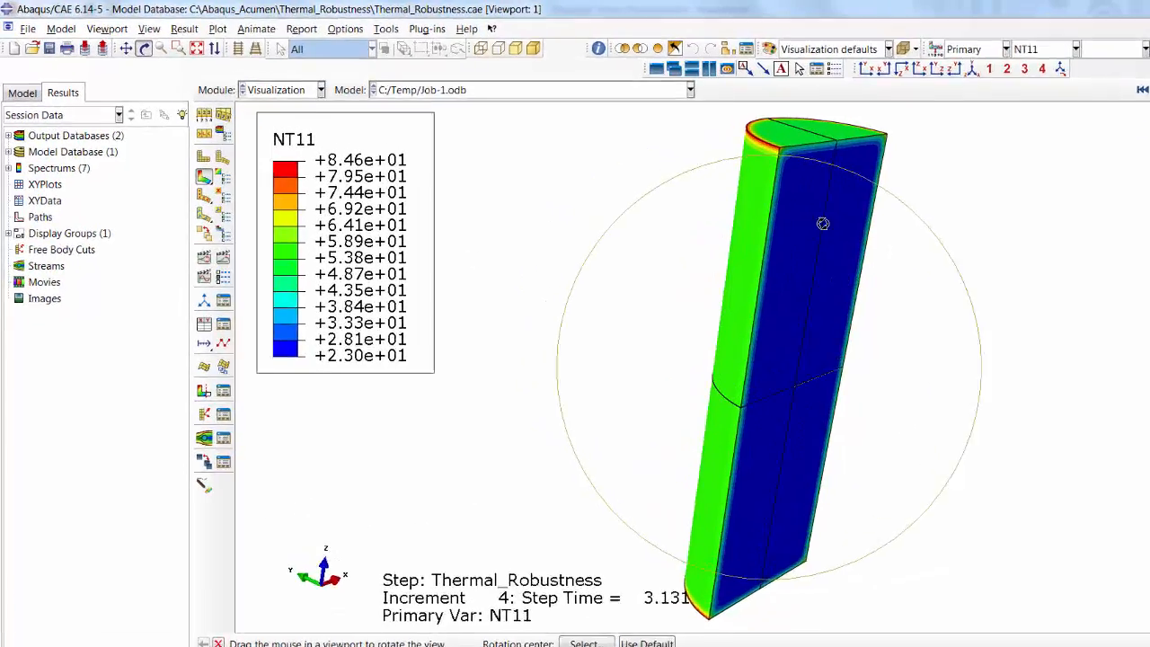
# Display the results of the last frame, increment 53 at step time 104.5, of the Thermal_Robustness step.
pyautogui.click(185, 29)
pyautogui.click(197, 47)
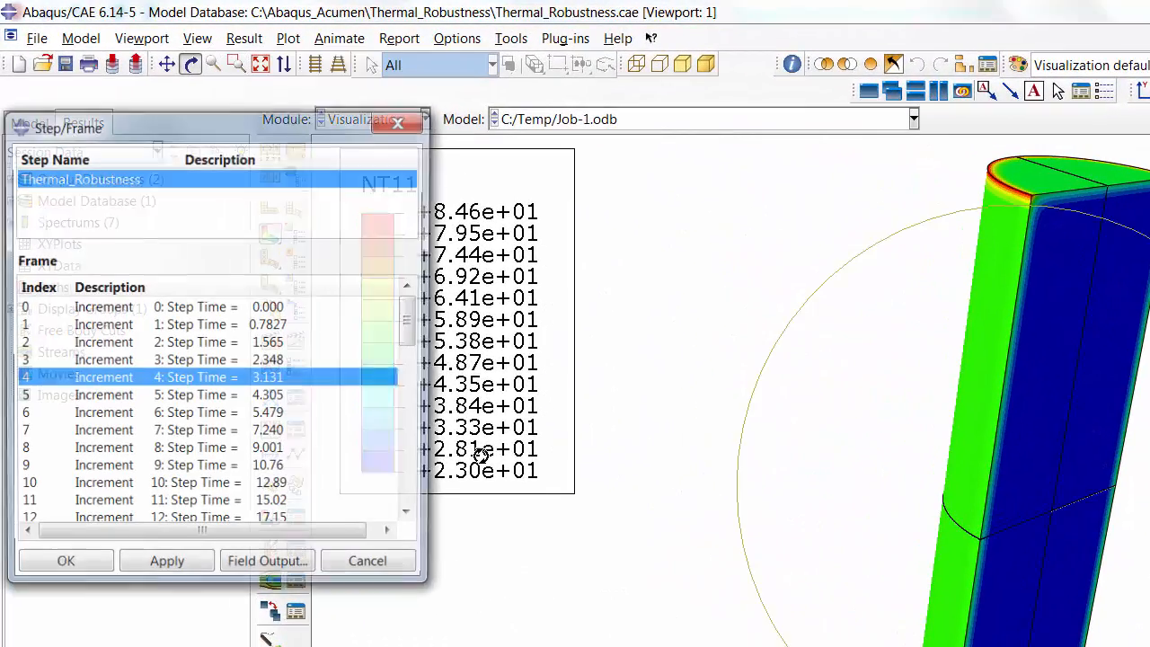
pyautogui.moveTo(410, 333); pyautogui.dragTo(425, 516)
pyautogui.click(280, 519)
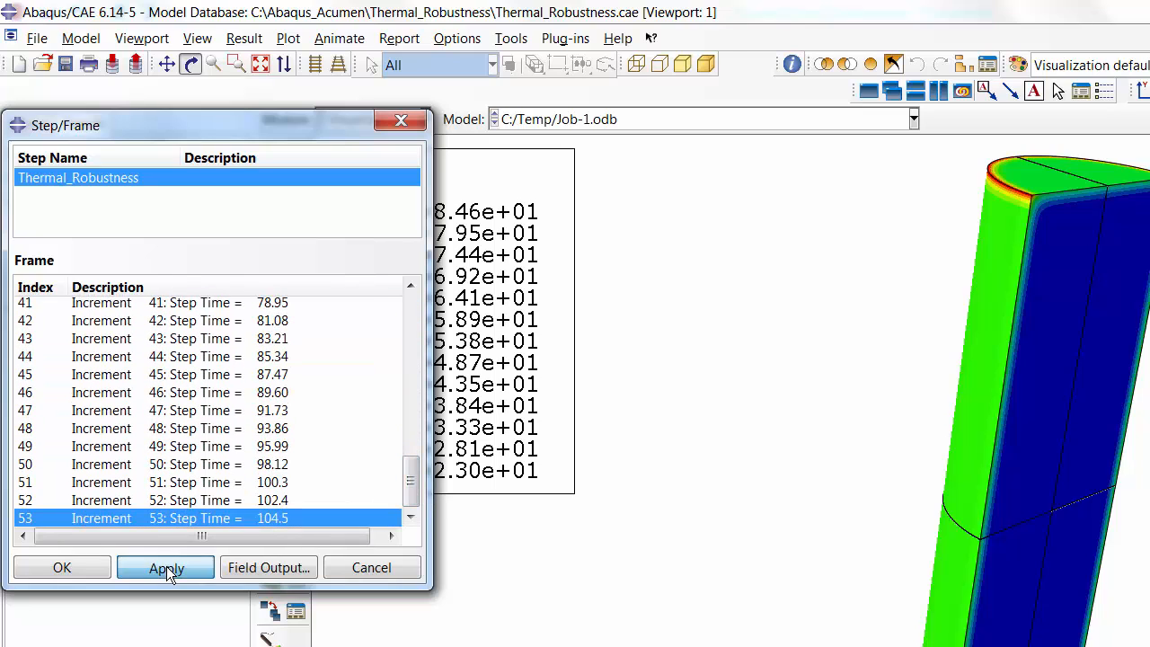
pyautogui.click(167, 569)
pyautogui.click(62, 567)
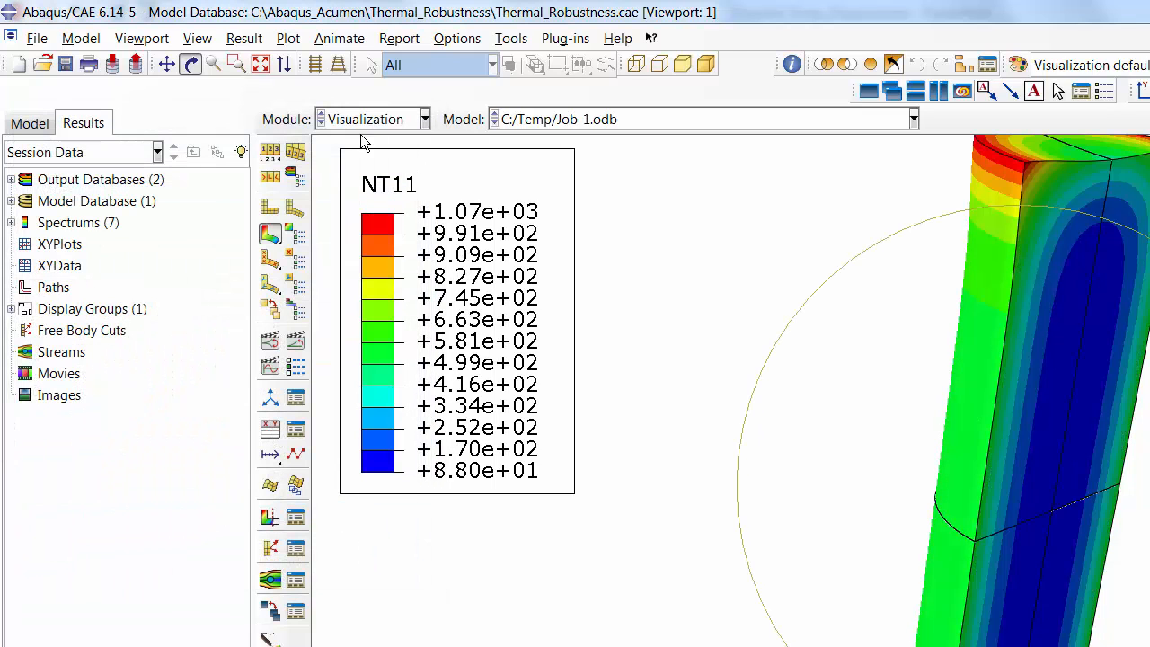
# Change the contoured field output to stress S with component S33.
pyautogui.click(257, 41)
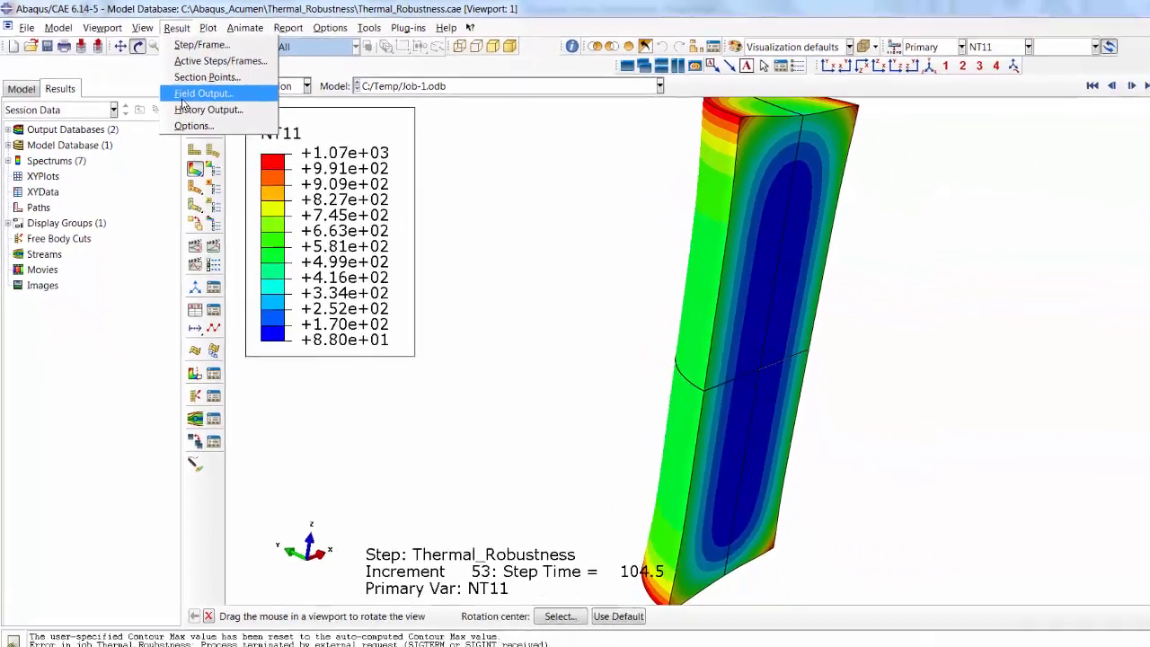
pyautogui.click(282, 128)
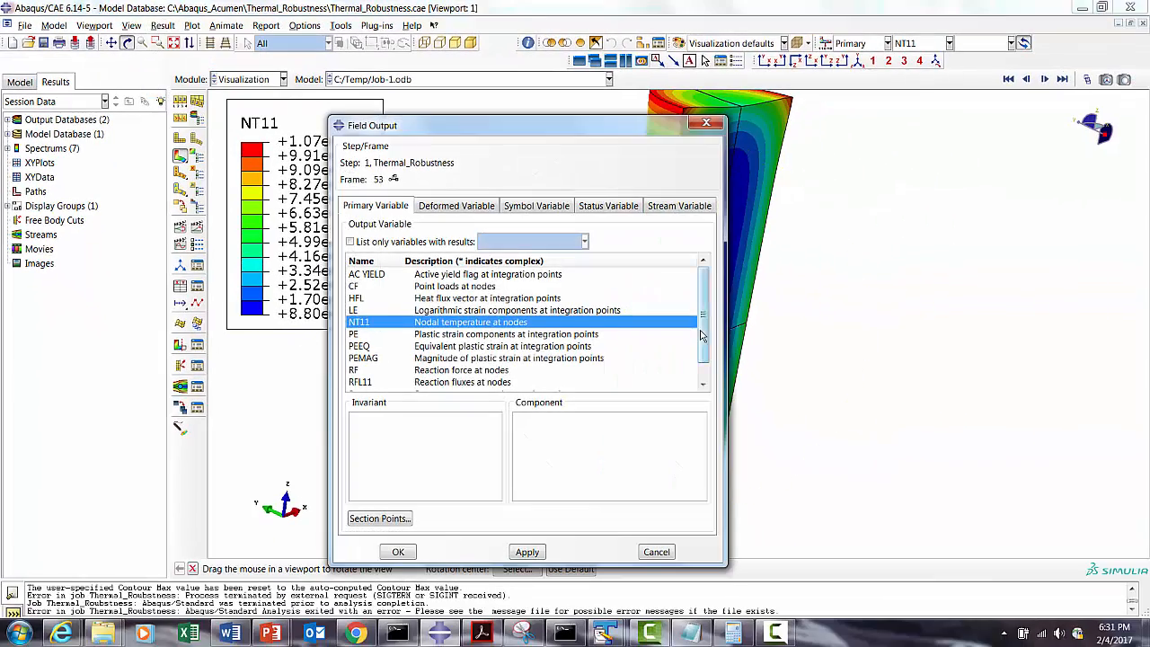
pyautogui.scroll(-1, 483, 375)
pyautogui.click(471, 376)
pyautogui.click(528, 449)
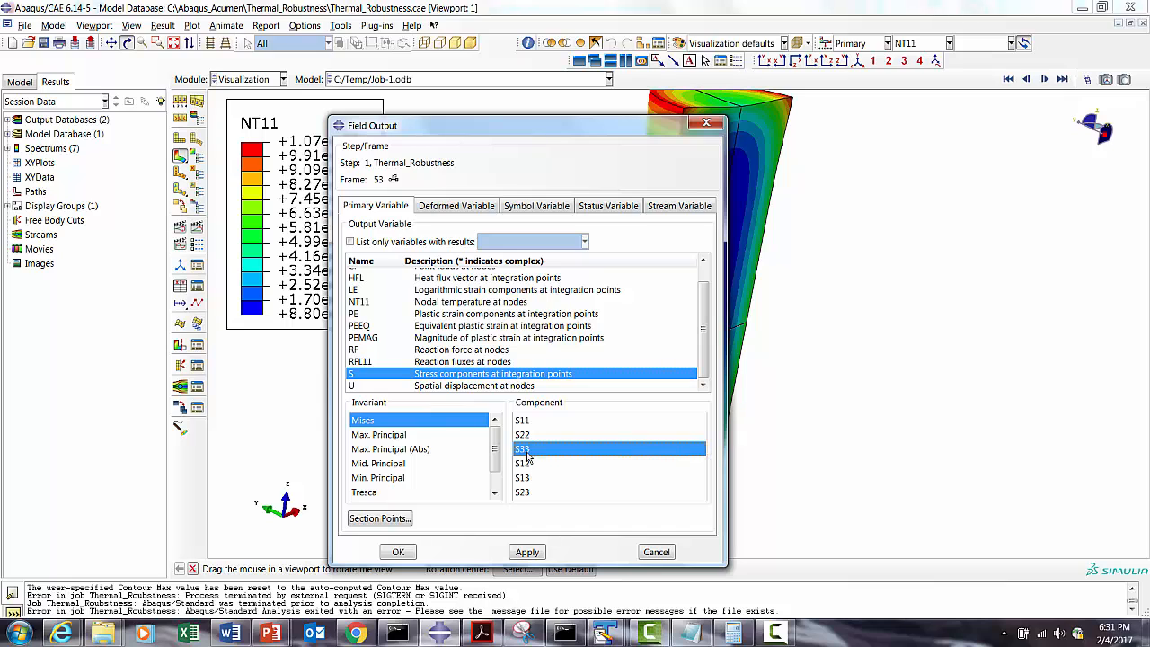
pyautogui.click(530, 551)
pyautogui.click(398, 552)
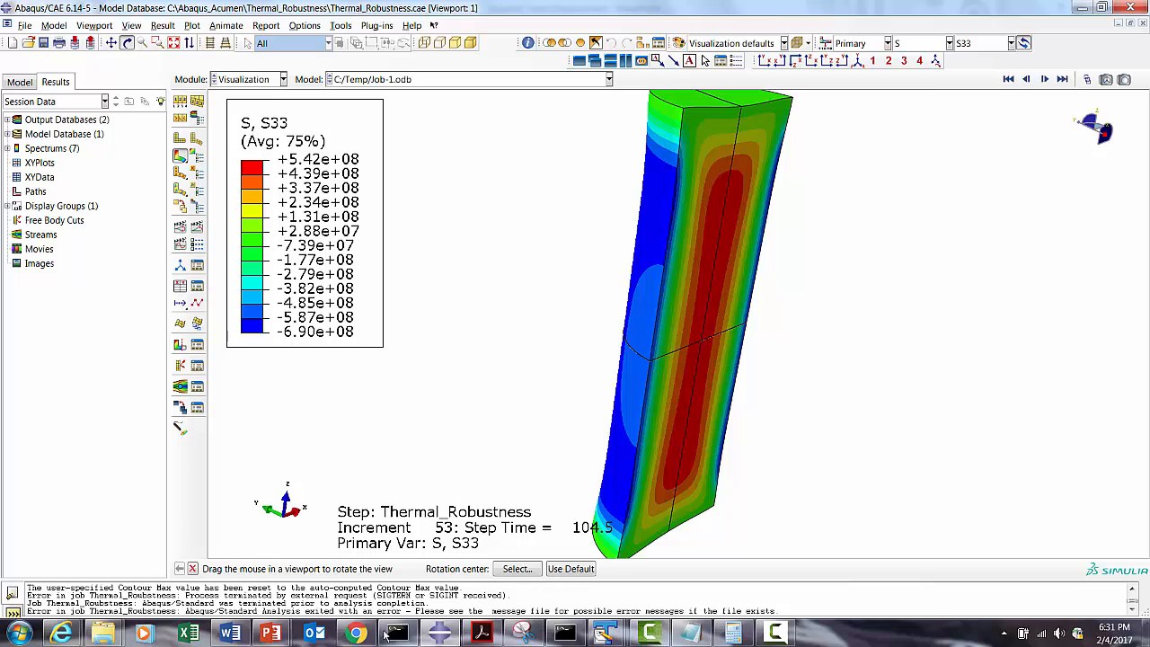
# Switch to the Coupled_Temp_Displacement presentation in PowerPoint, start its slide show and advance to slide 2.
pyautogui.moveTo(268, 635)
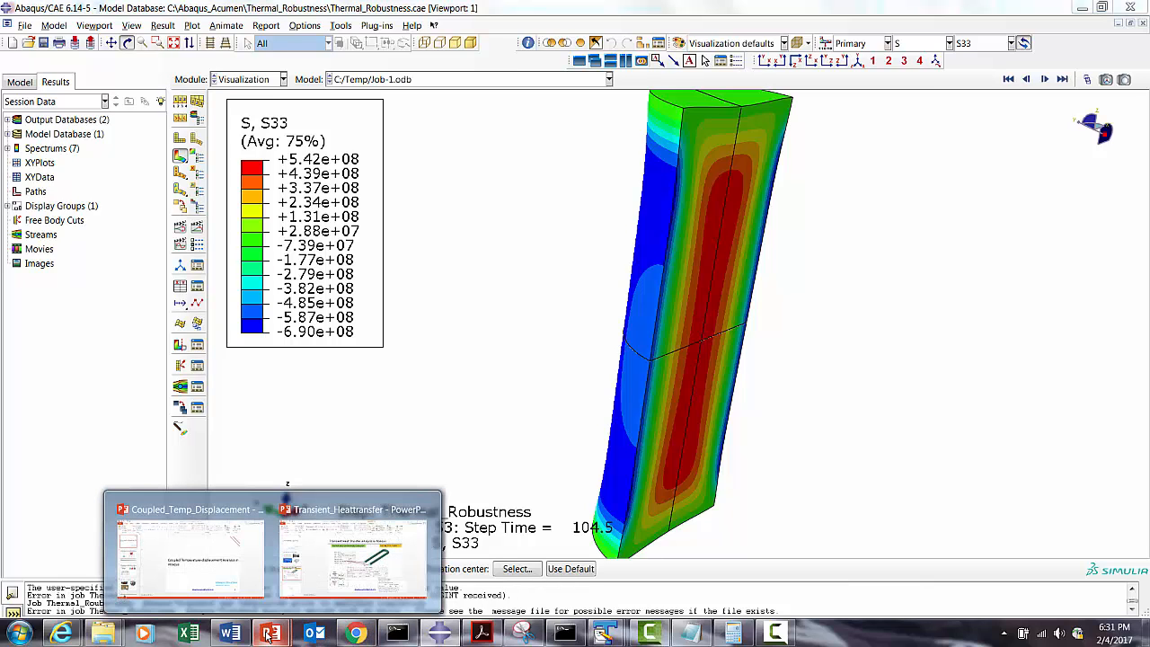
pyautogui.click(190, 543)
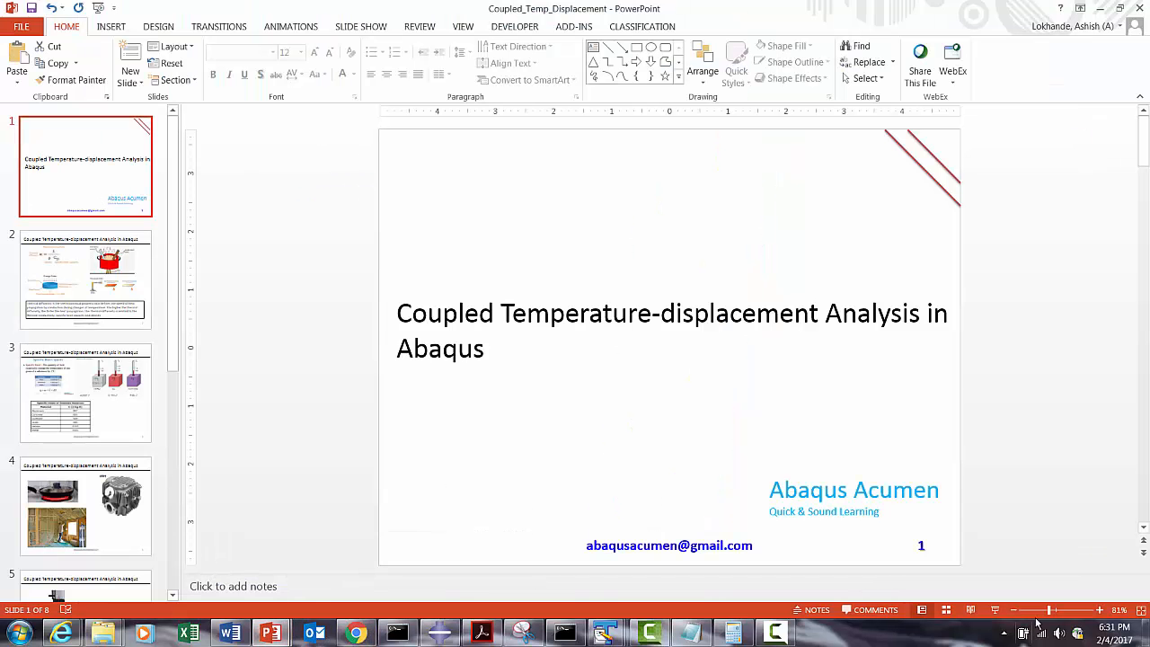
pyautogui.click(994, 611)
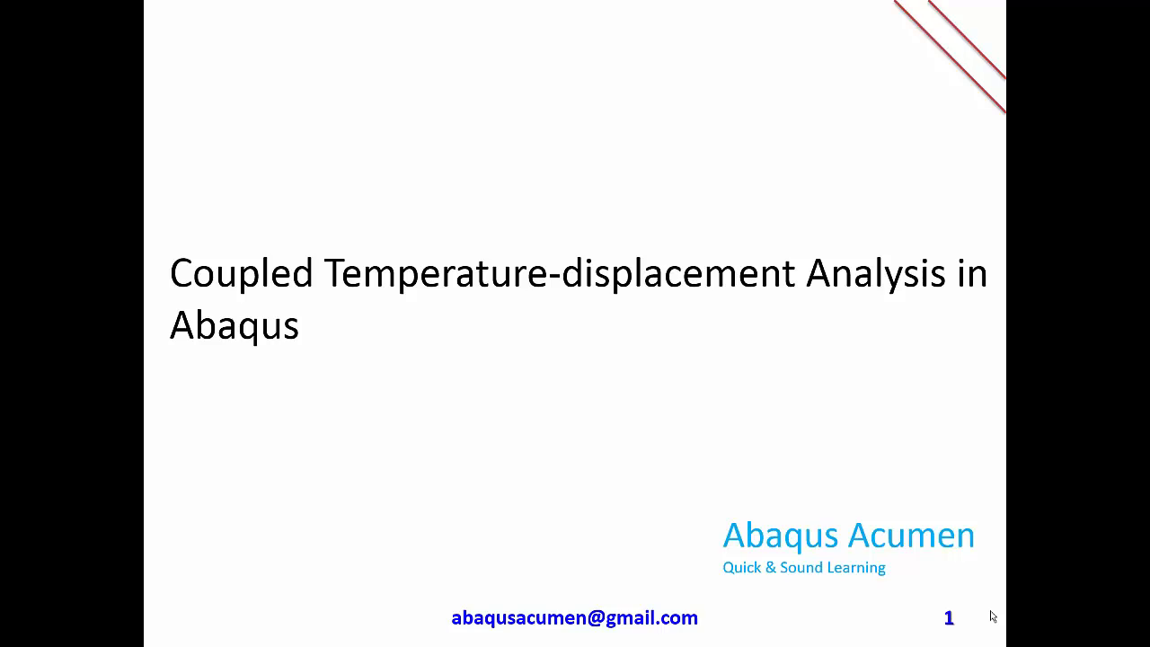
pyautogui.click(993, 616)
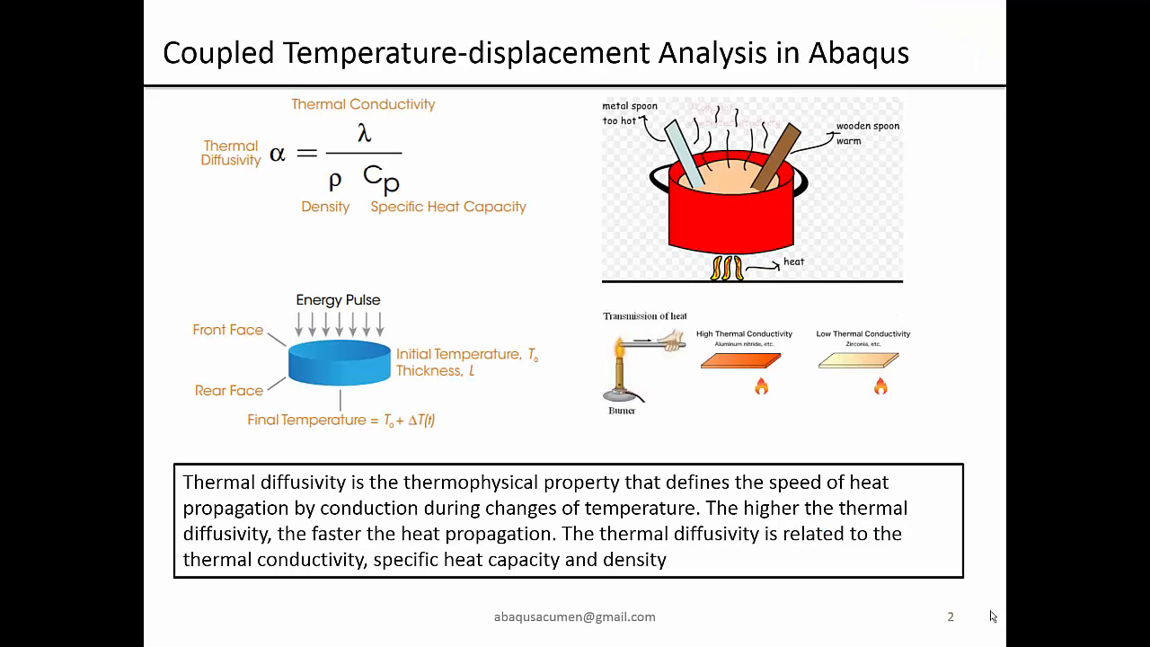
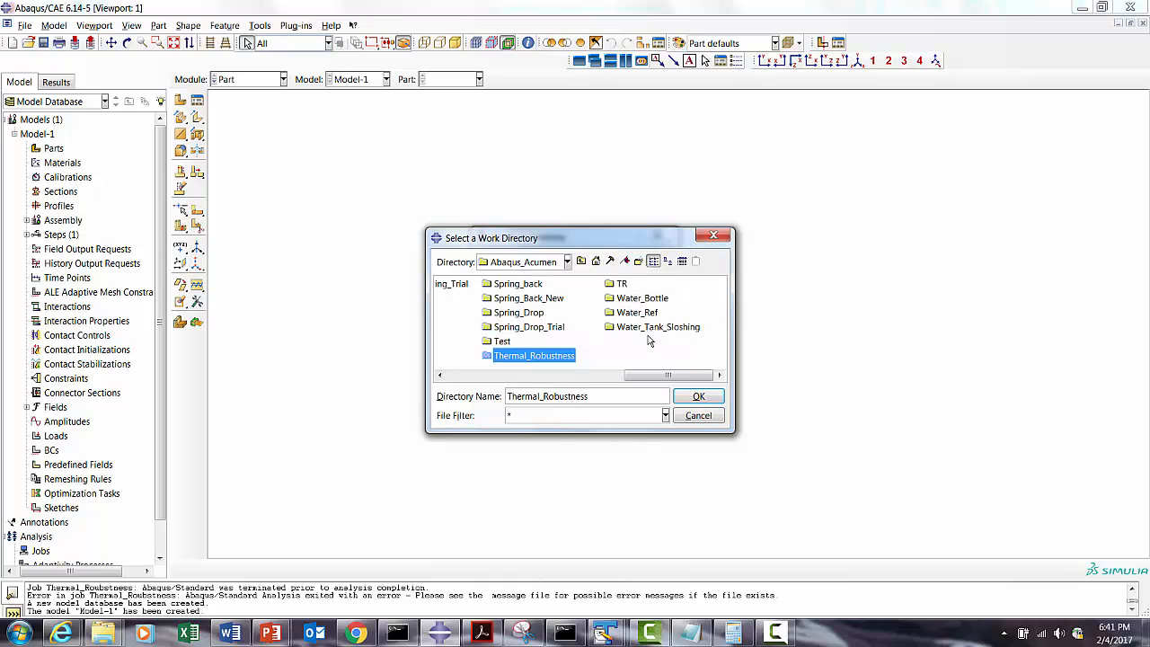
# Set the work directory to the TR folder inside Abaqus_Acumen.
pyautogui.click(622, 284)
pyautogui.click(700, 400)
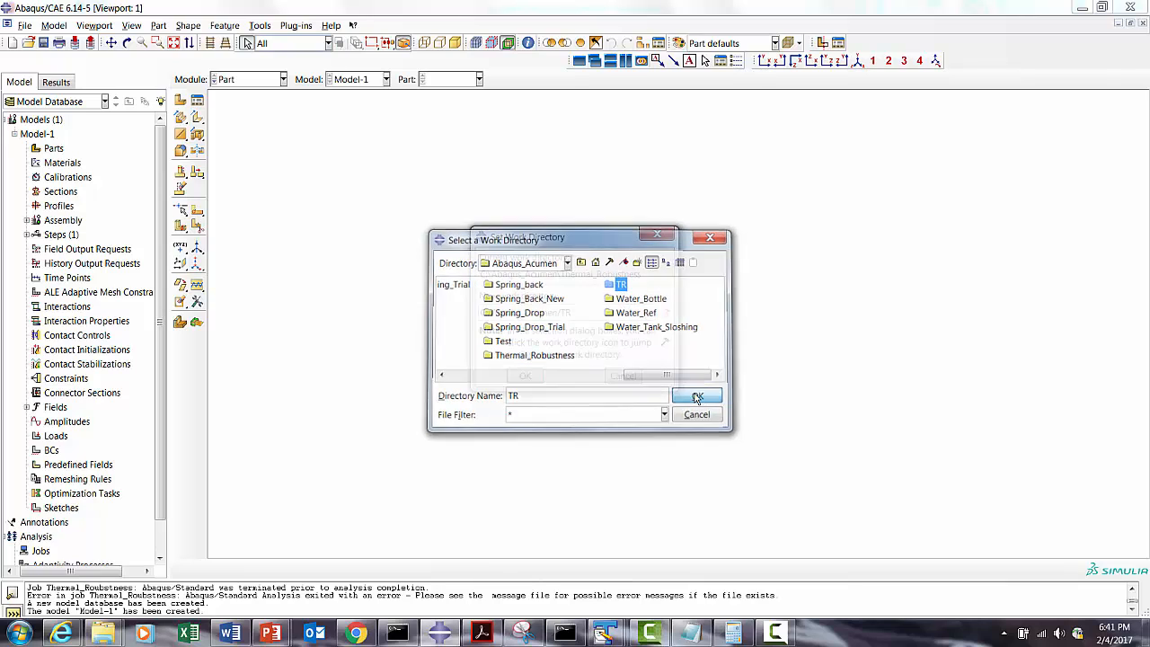
pyautogui.click(524, 375)
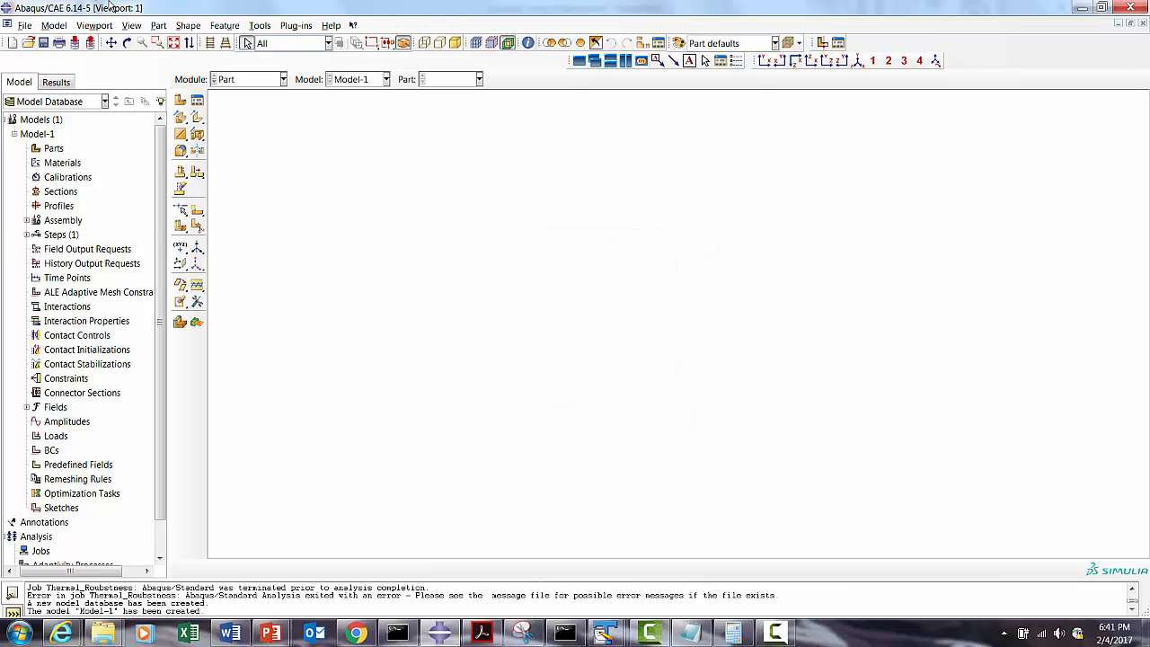
pyautogui.doubleClick(54, 145)
pyautogui.rightClick(54, 148)
pyautogui.click(422, 240)
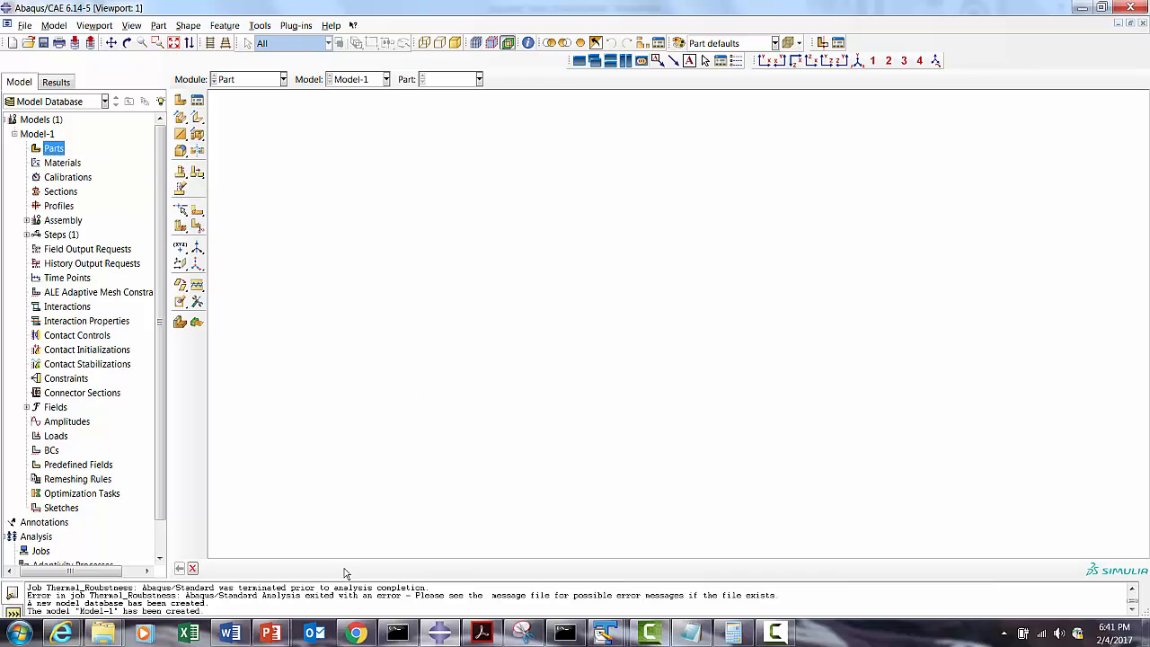
# Switch to the Coupled_Temp_Displacement presentation in PowerPoint and look up the slide with the cylinder's data.
pyautogui.moveTo(271, 633)
pyautogui.click(355, 558)
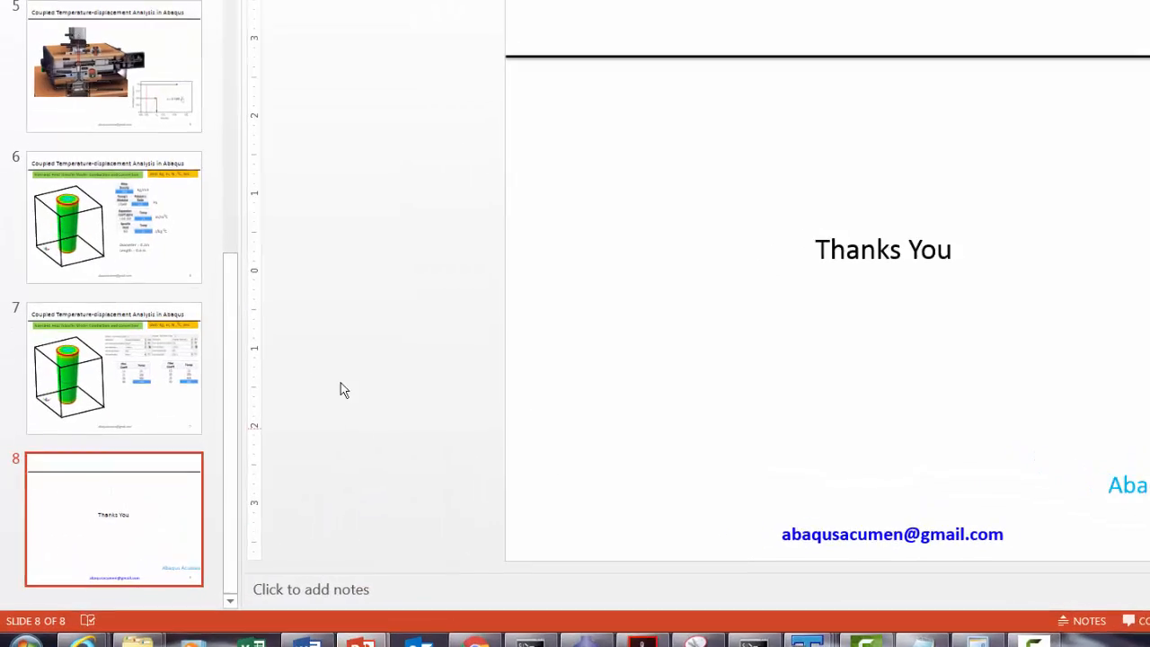
pyautogui.click(88, 350)
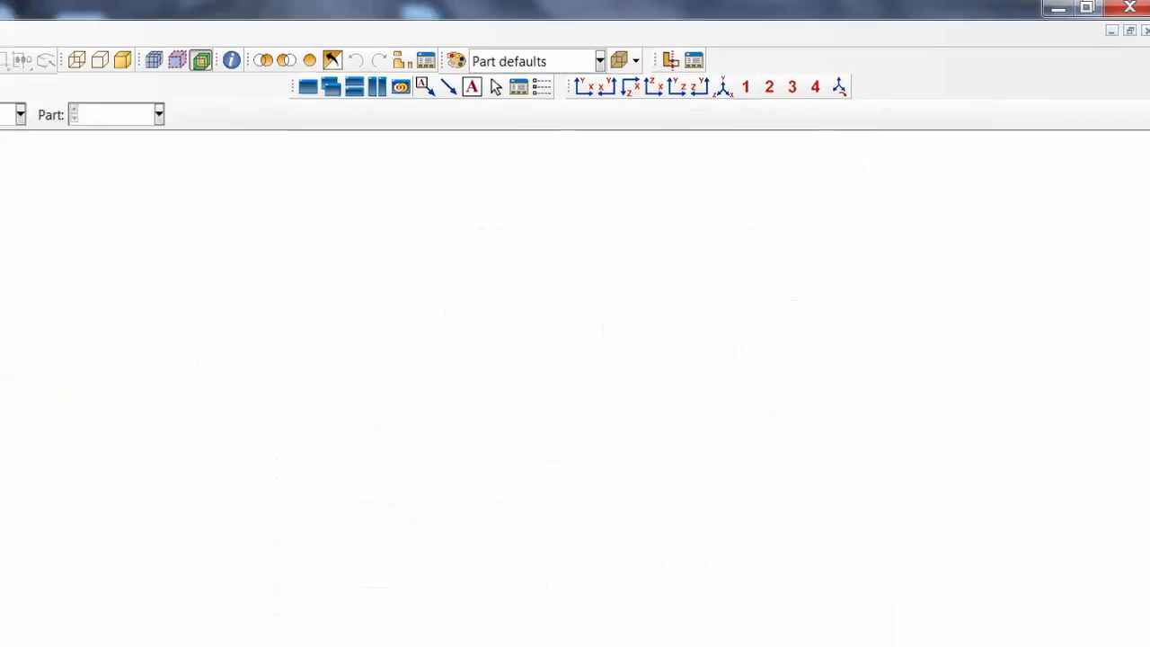
# Create a 3D deformable solid extrusion part named WP with an approximate size of 0.5.
pyautogui.rightClick(73, 79)
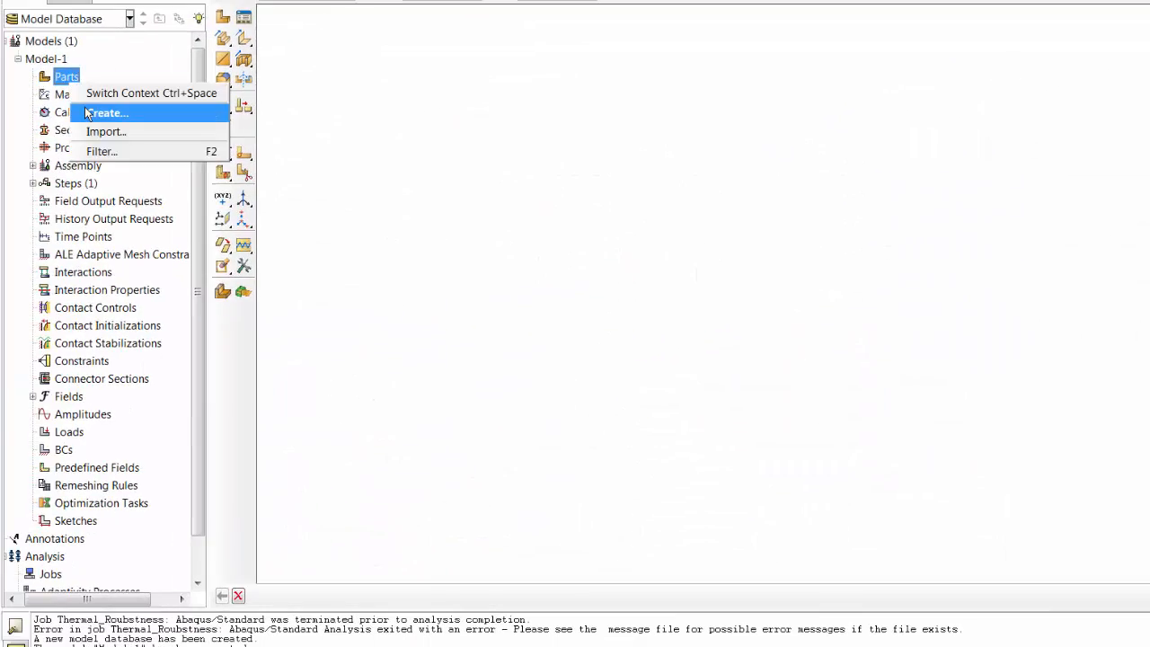
pyautogui.click(98, 113)
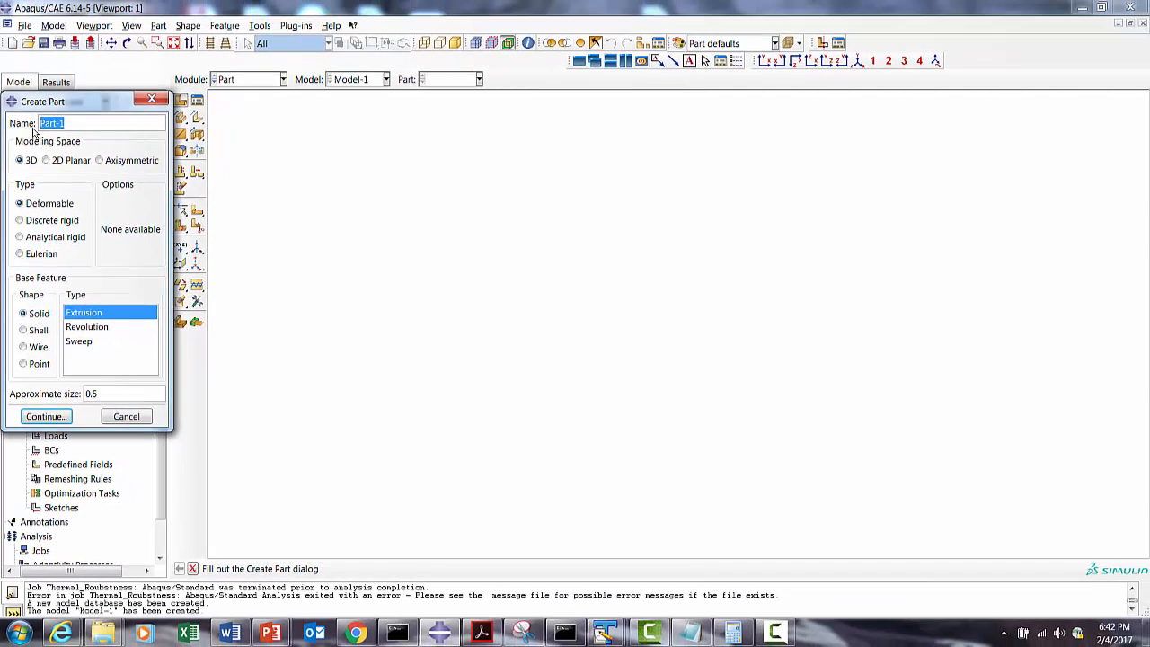
pyautogui.write('w')
pyautogui.click(45, 416)
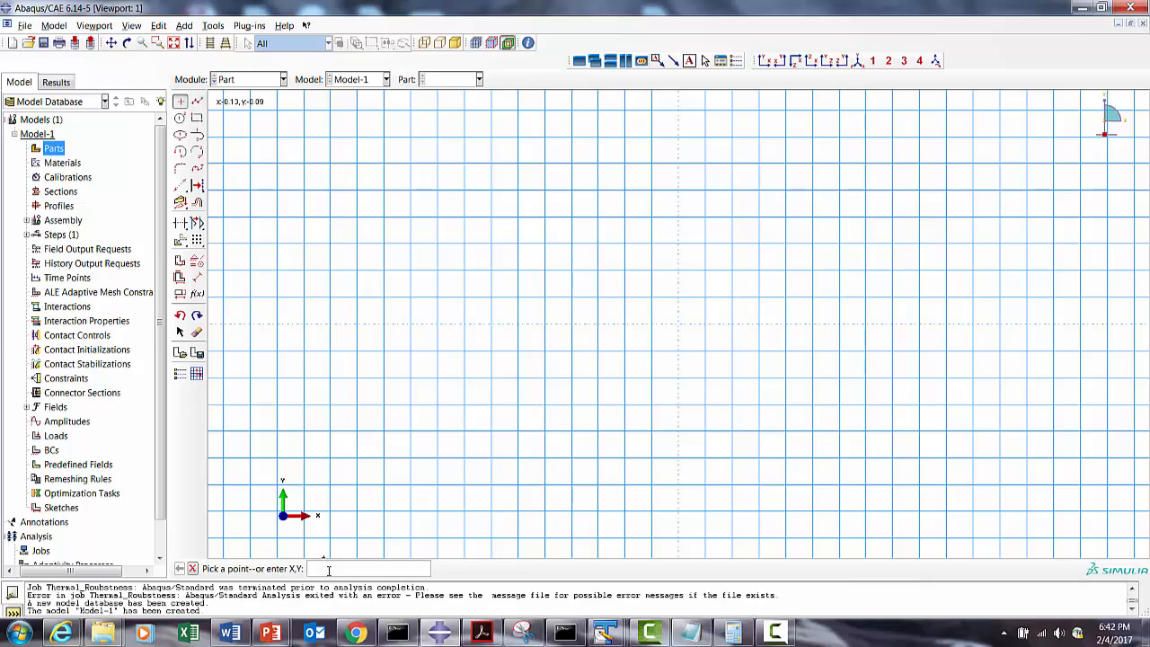
# Place isolated sketch points at 0,0, at 0.1,0 and at 0,0.1, and fit the sketch to the view.
pyautogui.click(329, 571)
pyautogui.write('0,0')
pyautogui.press('Return')
pyautogui.write('0.1')
pyautogui.press('Return')
pyautogui.press('Return')
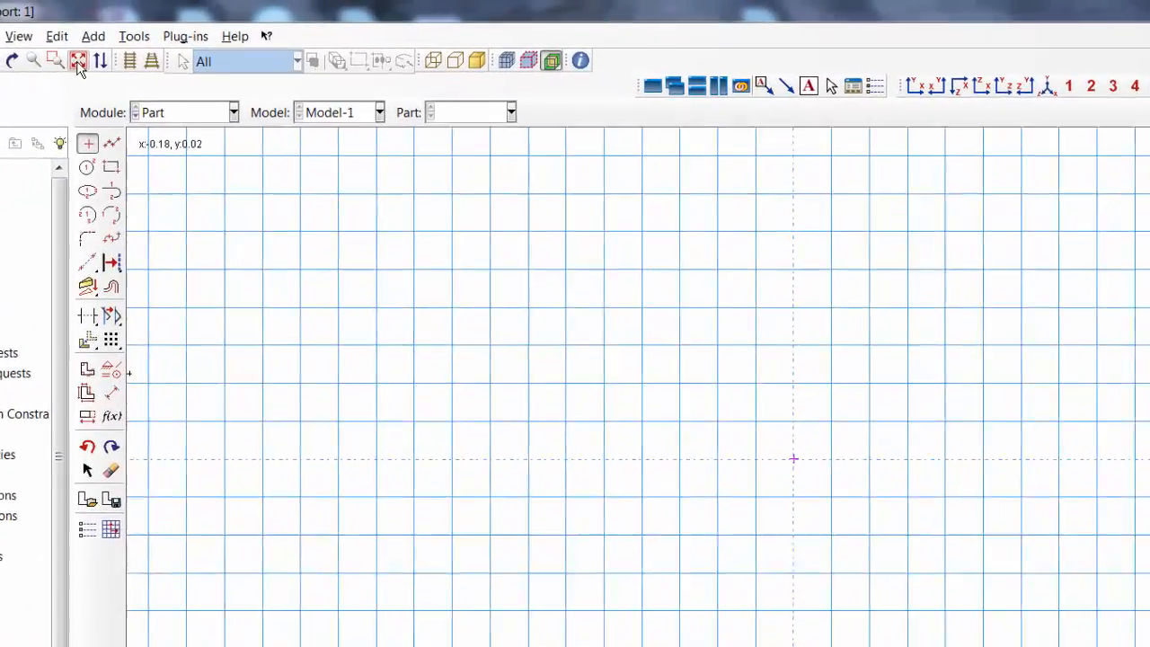
pyautogui.click(173, 44)
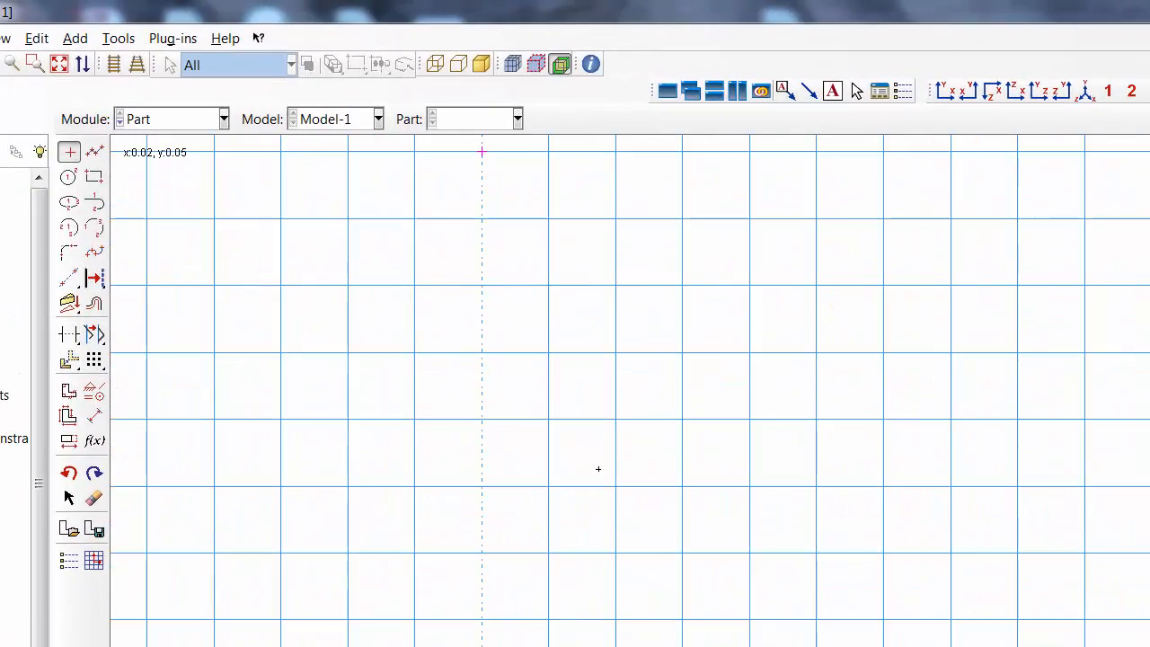
# Draw a quarter-circle arc centred on the origin from point 0.1,0 to point 0,0.1.
pyautogui.click(69, 228)
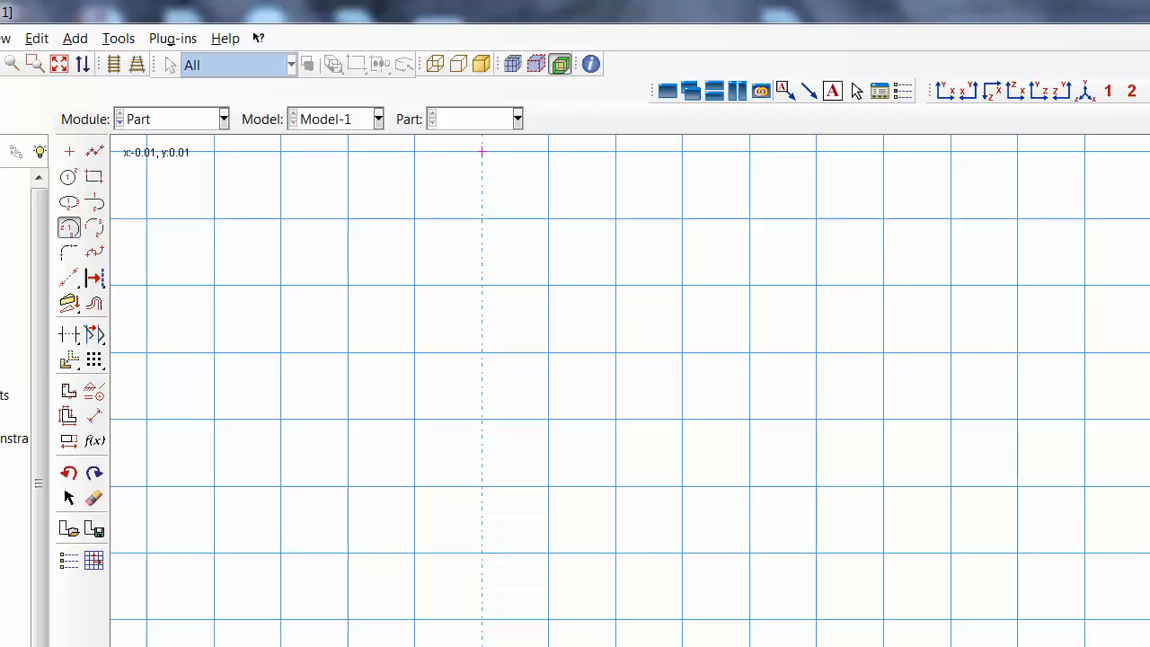
pyautogui.click(455, 546)
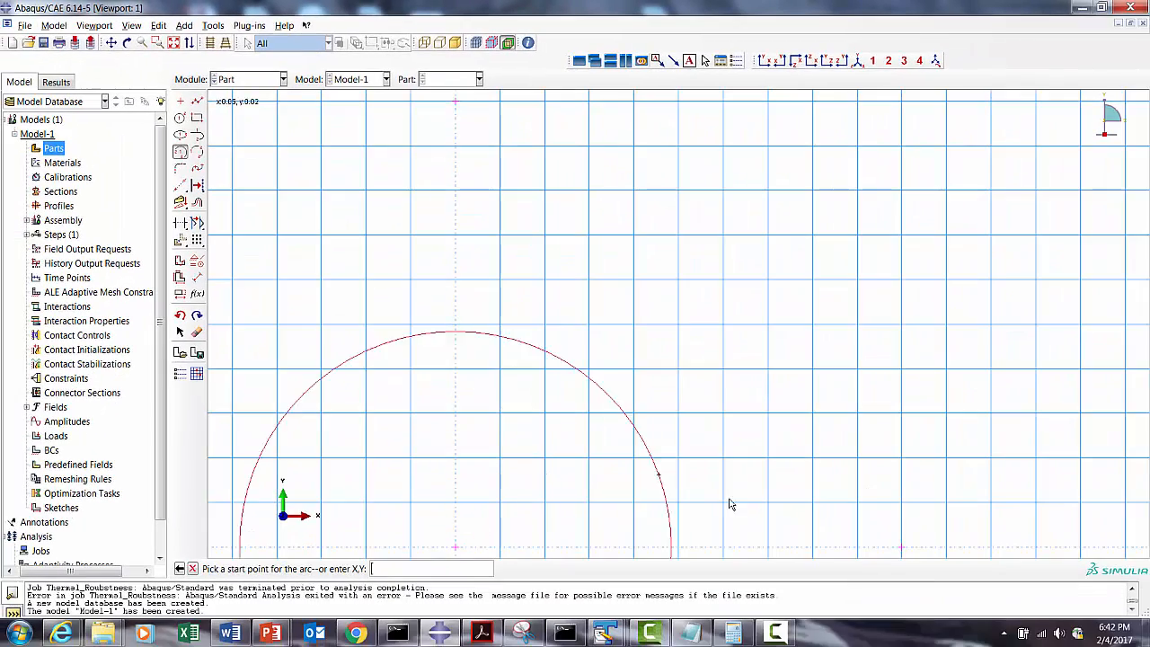
pyautogui.click(902, 550)
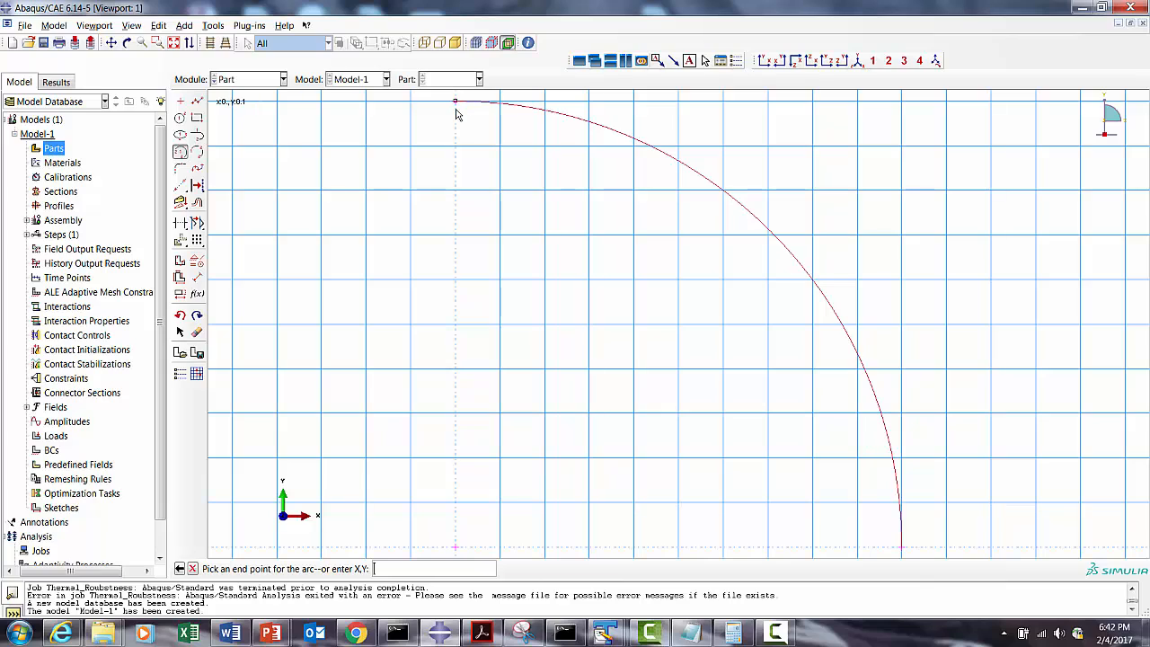
pyautogui.click(457, 113)
# Close the quarter-circle profile with connected lines from the arc's upper end to the origin and on to its other end.
pyautogui.click(197, 100)
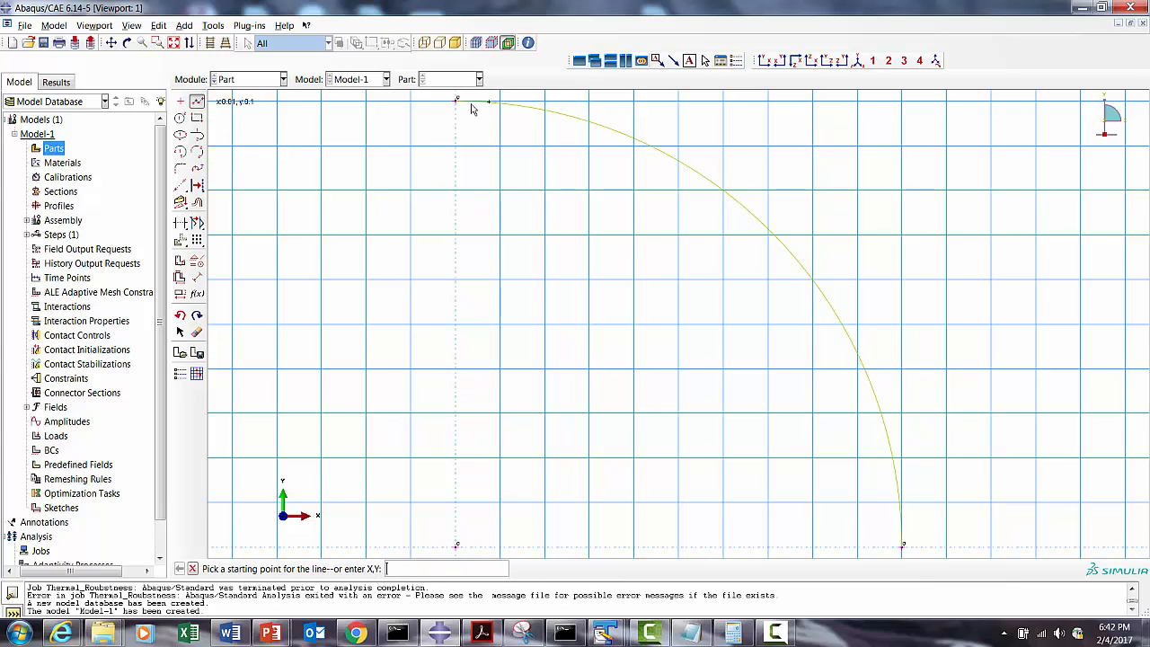
pyautogui.click(456, 103)
pyautogui.click(457, 545)
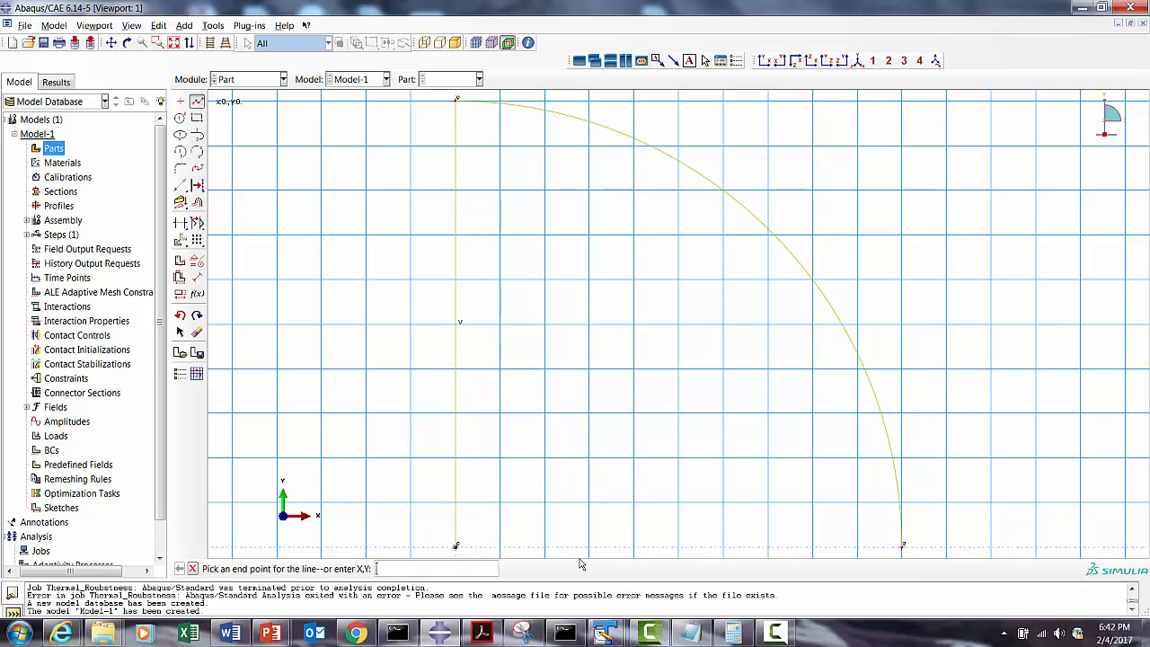
pyautogui.click(902, 545)
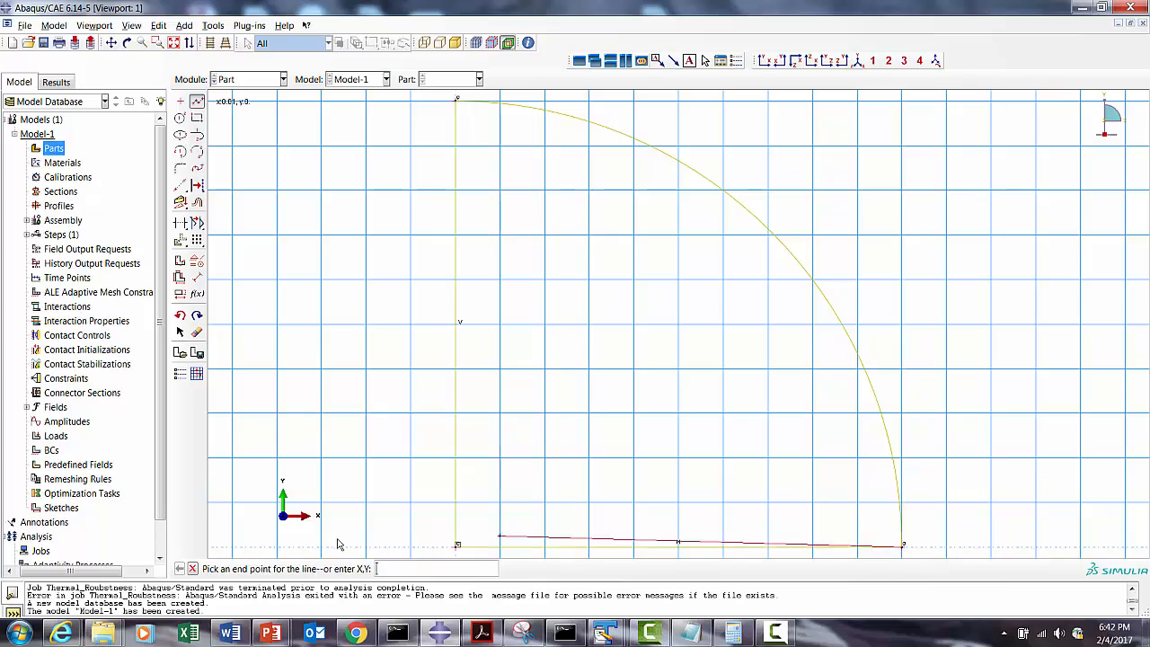
pyautogui.click(192, 569)
# Finish the sketch and extrude the quarter-circle profile to a depth of 0.3.
pyautogui.click(378, 569)
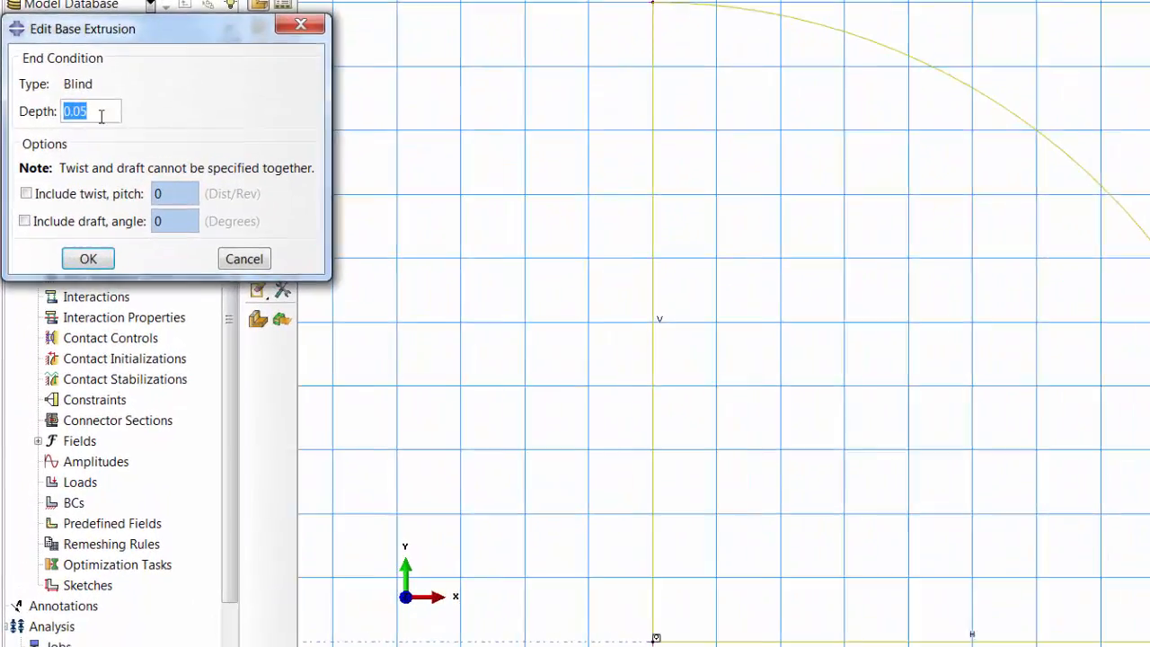
pyautogui.write('0.3')
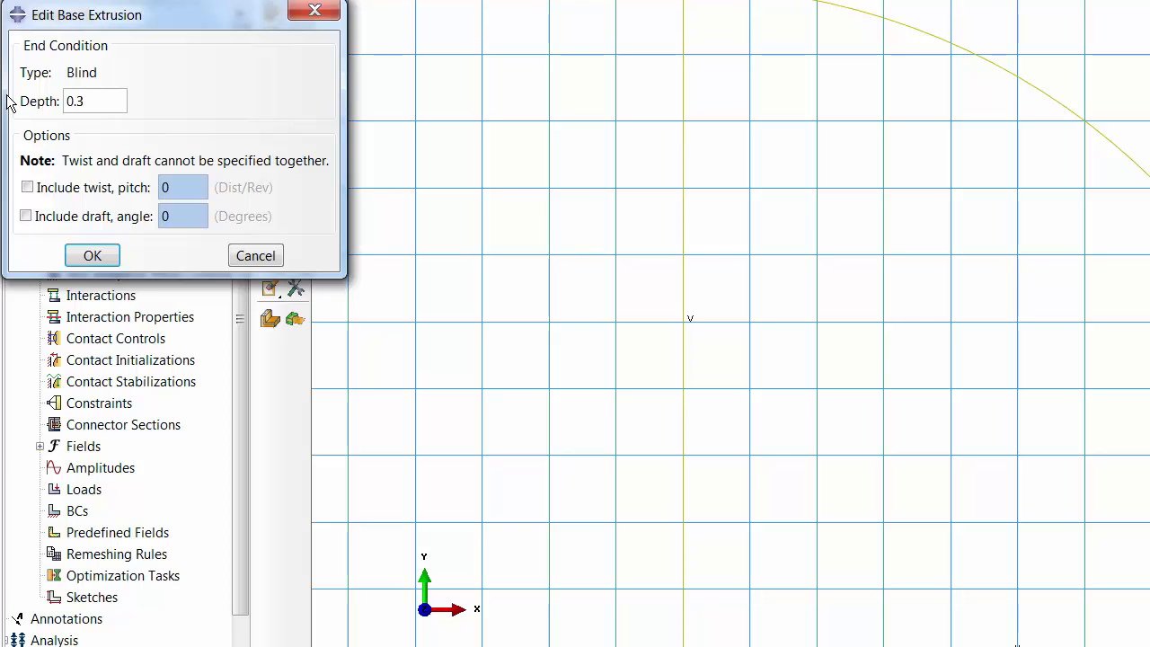
pyautogui.click(92, 255)
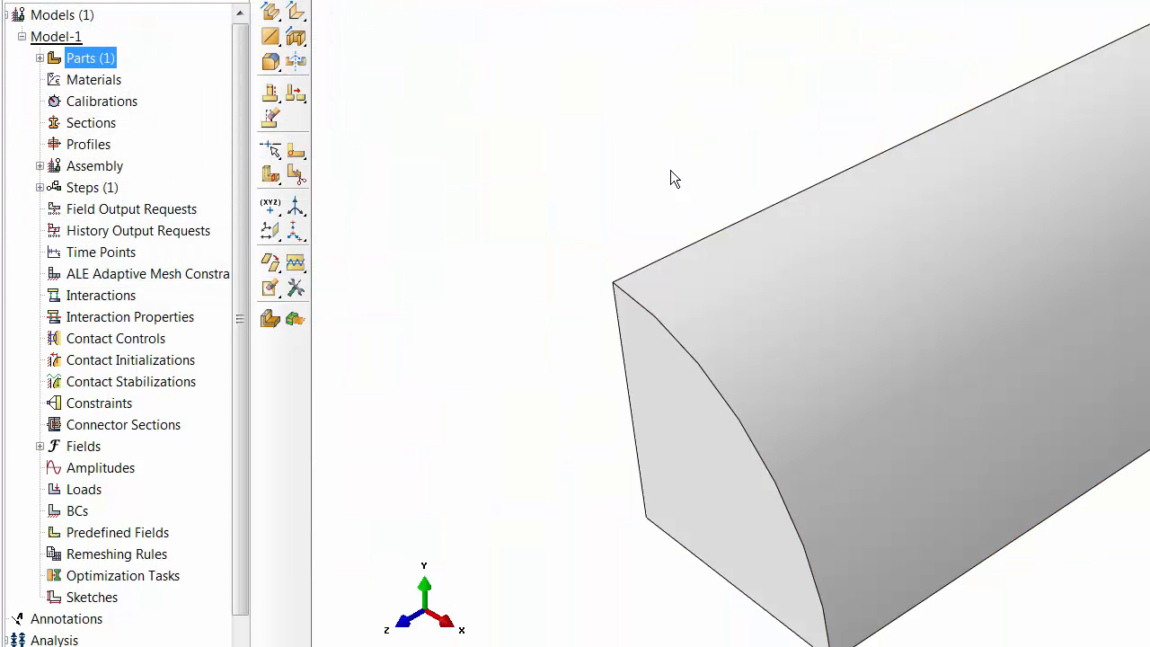
# Create a material named CI and give it a mass density of 7800.
pyautogui.rightClick(97, 86)
pyautogui.click(137, 117)
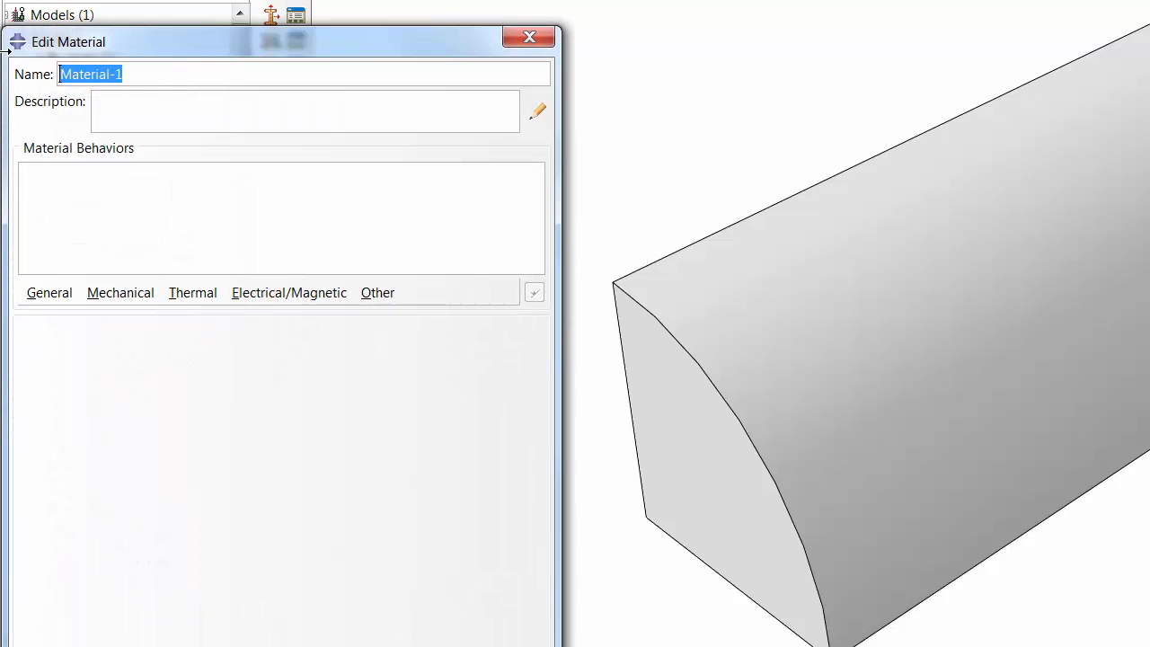
pyautogui.write('C')
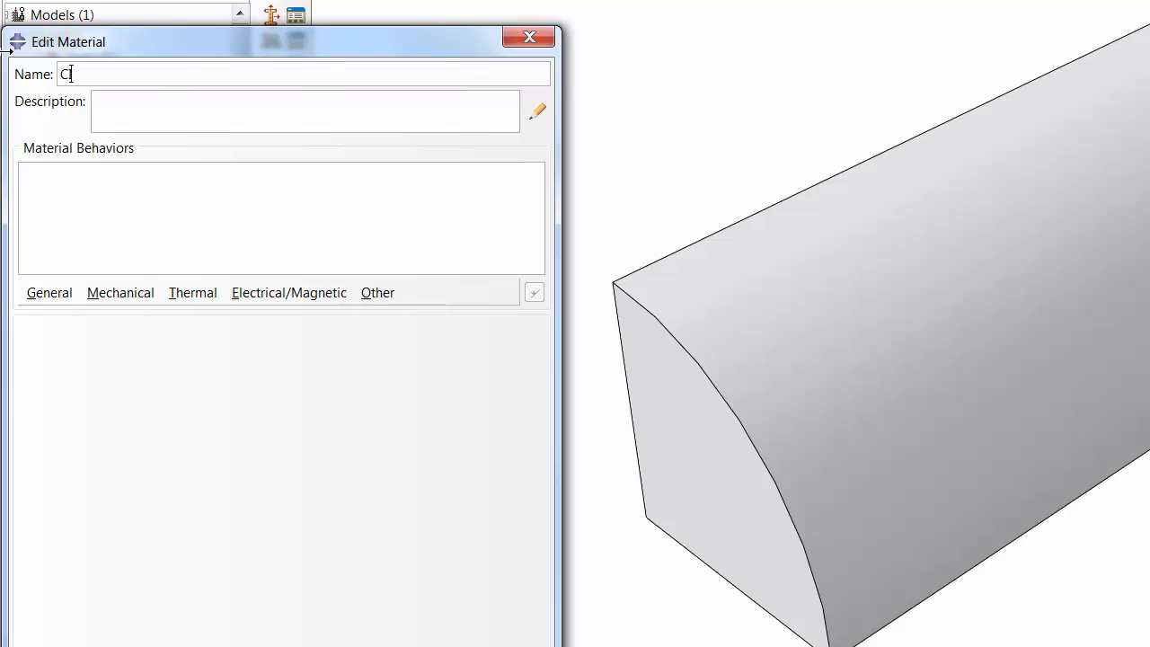
pyautogui.write('I')
pyautogui.click(46, 295)
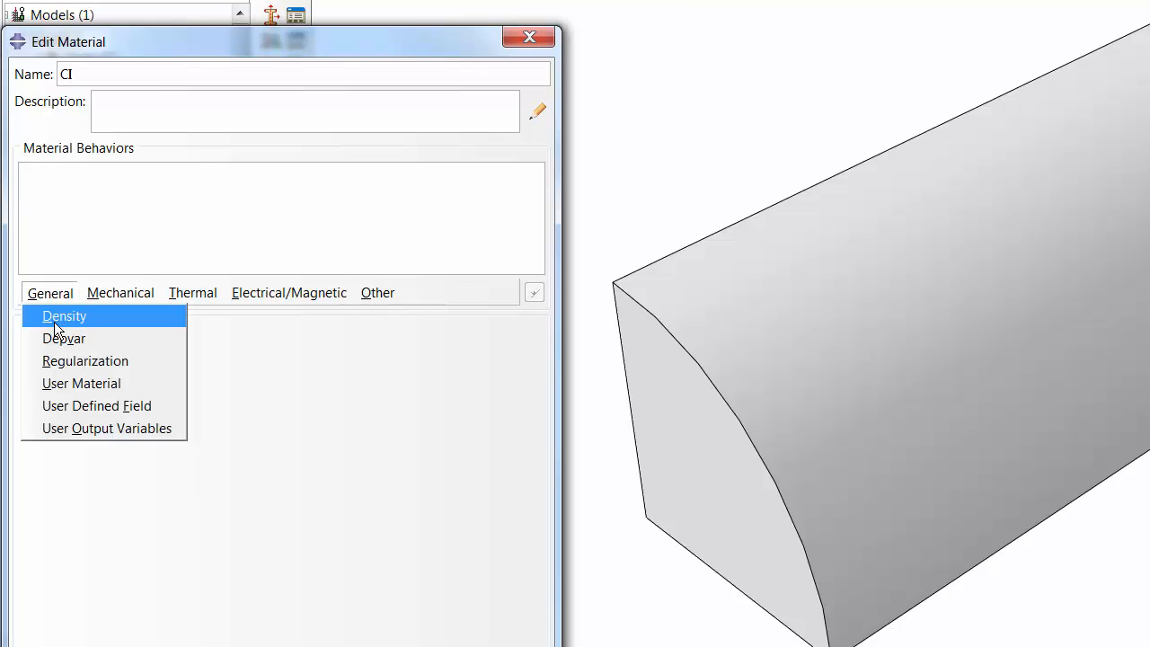
pyautogui.click(54, 322)
pyautogui.click(74, 503)
pyautogui.write('78')
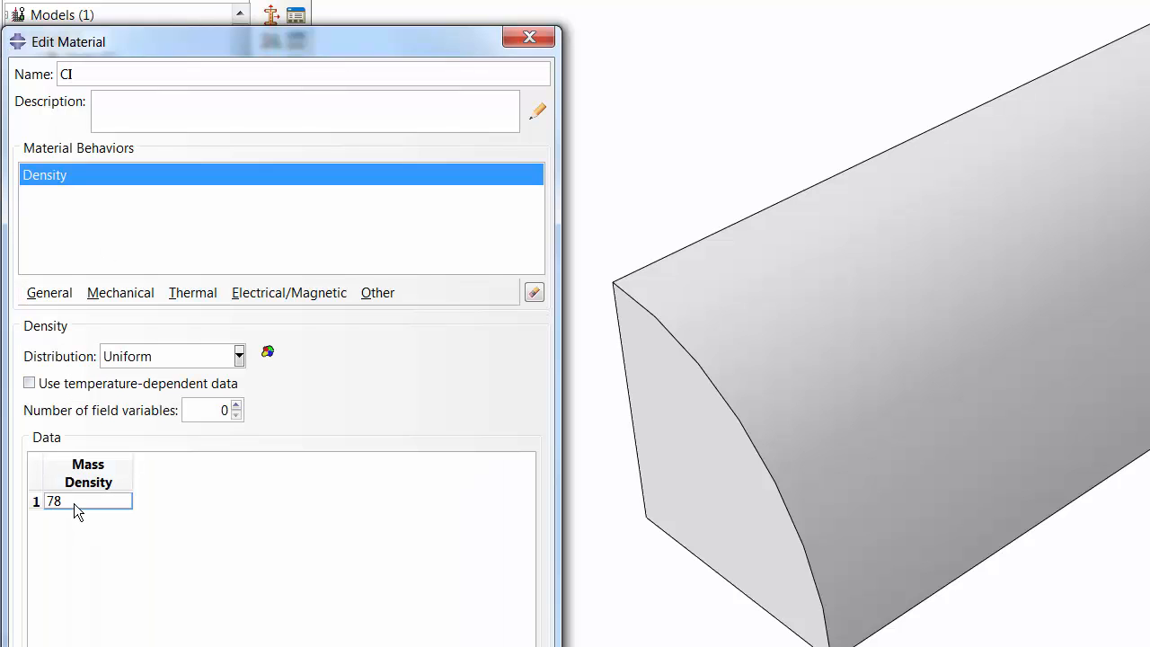
pyautogui.write('00')
pyautogui.press('Return')
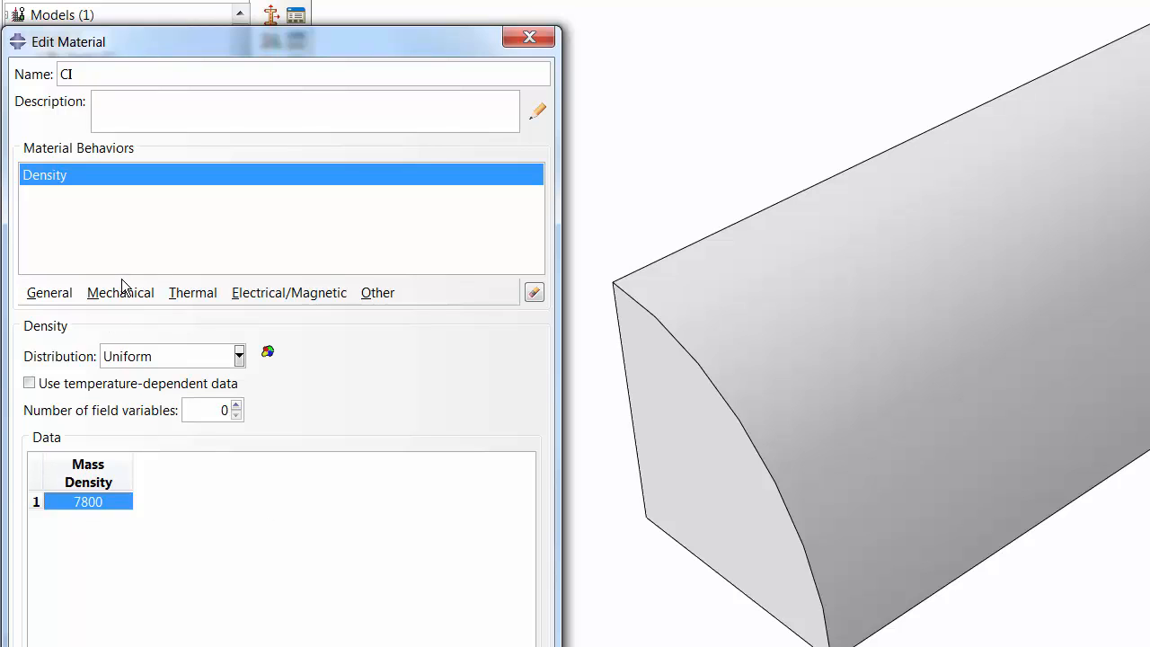
# Add isotropic elasticity to material CI with Young's modulus 170E09 and Poisson's ratio 0.25.
pyautogui.click(121, 291)
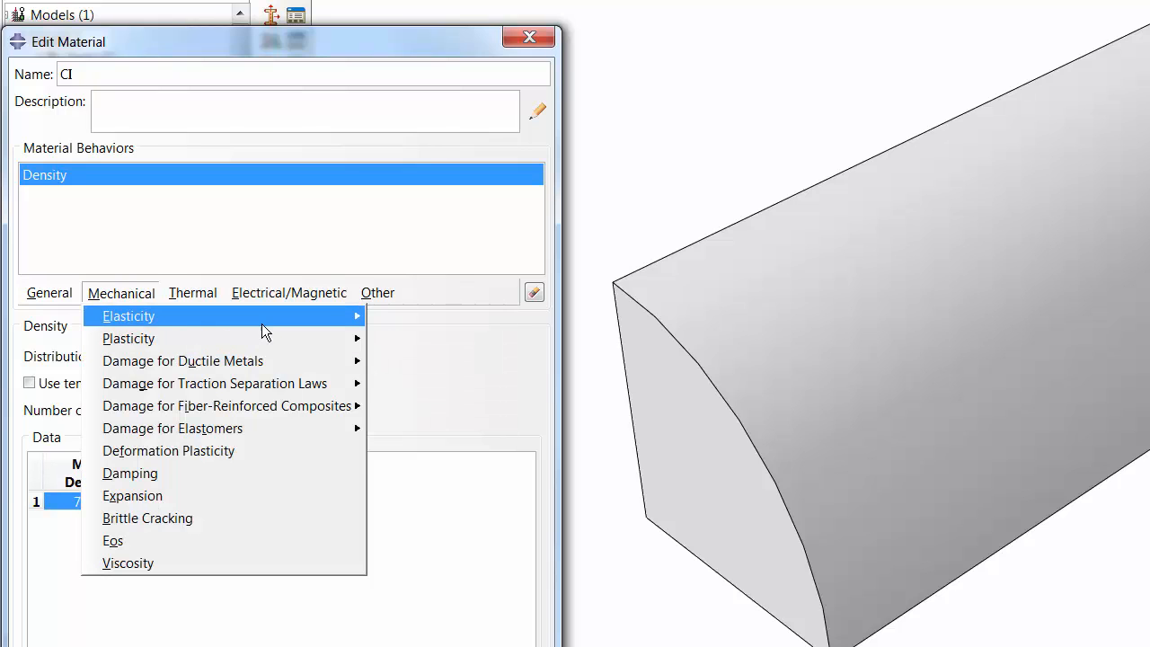
pyautogui.moveTo(263, 324)
pyautogui.click(411, 316)
pyautogui.click(121, 579)
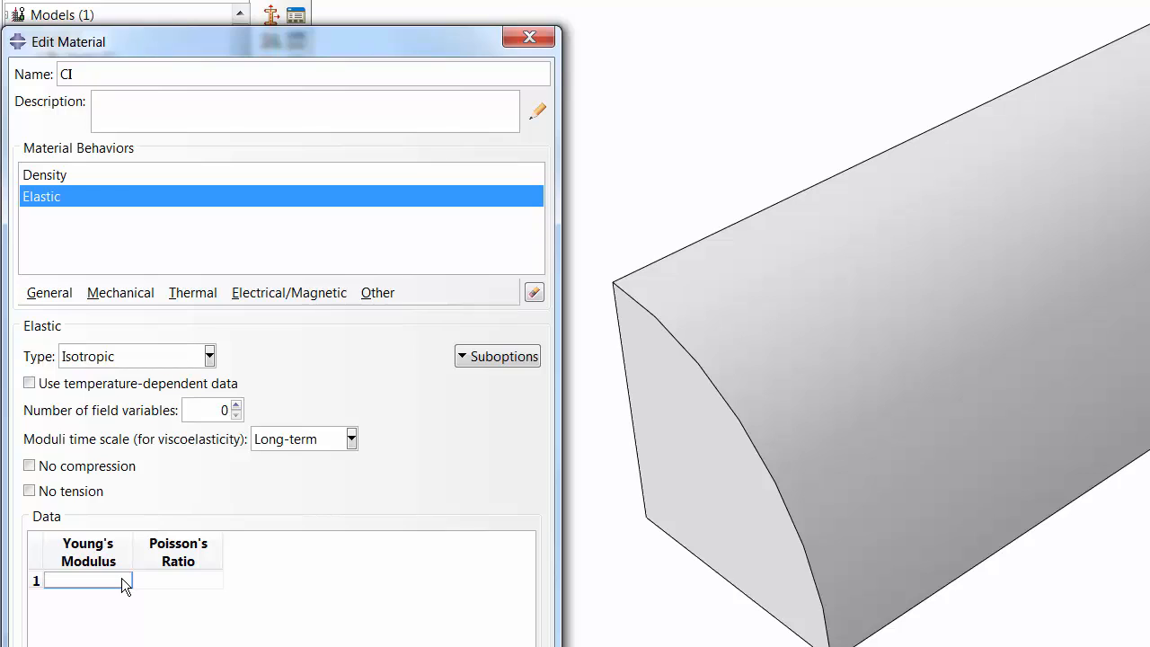
pyautogui.write('170E9')
pyautogui.write('9')
pyautogui.click(182, 594)
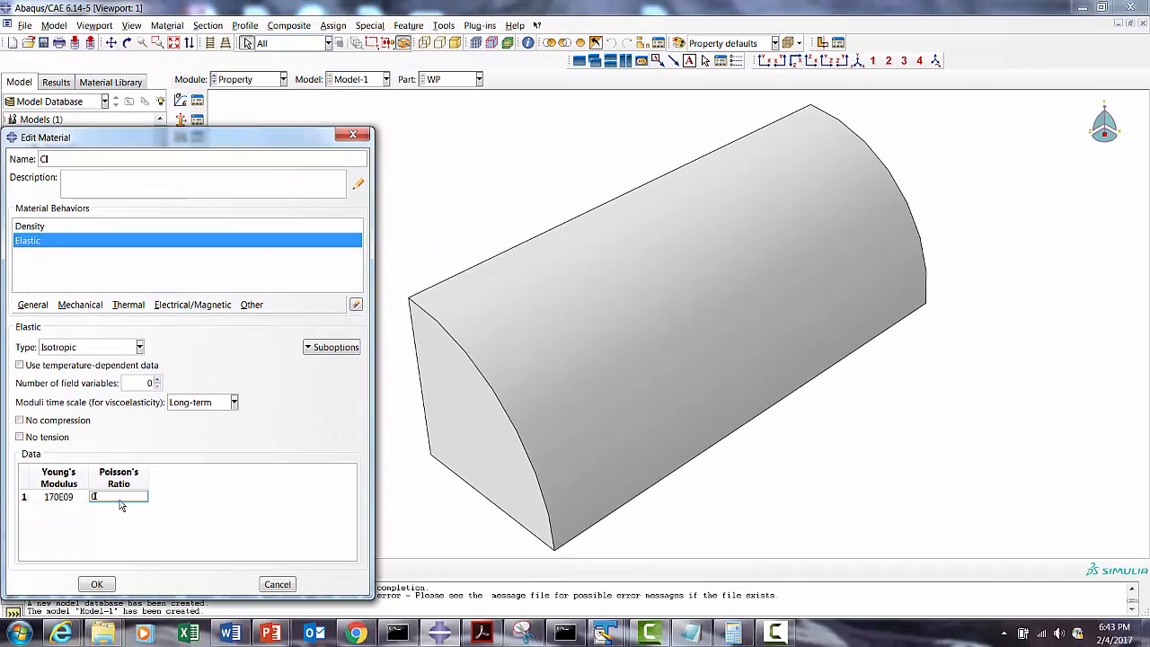
pyautogui.write('0.25')
pyautogui.press('Return')
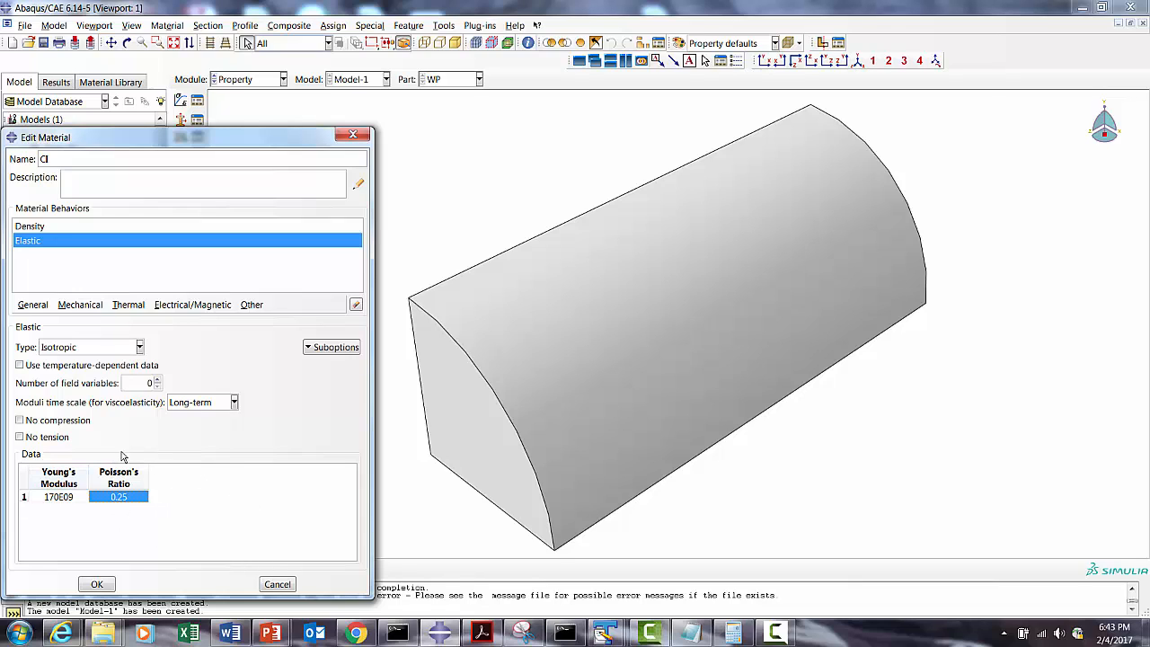
# Make the elastic data temperature-dependent and set its temperature to 23.
pyautogui.click(19, 365)
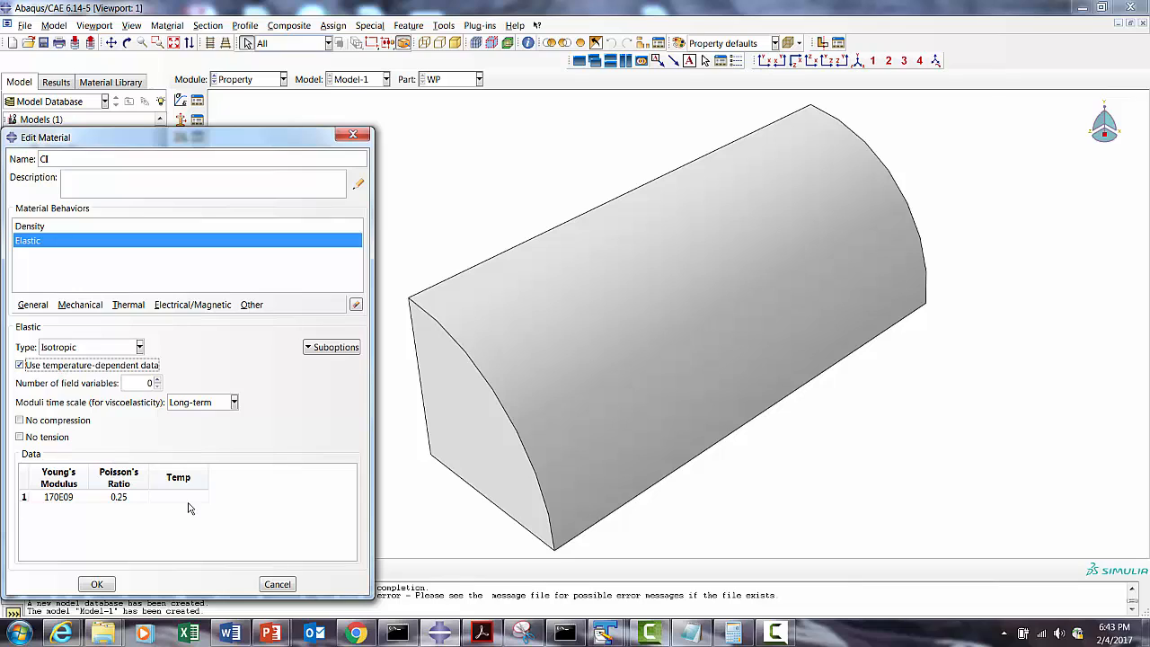
pyautogui.click(179, 497)
pyautogui.press('Return')
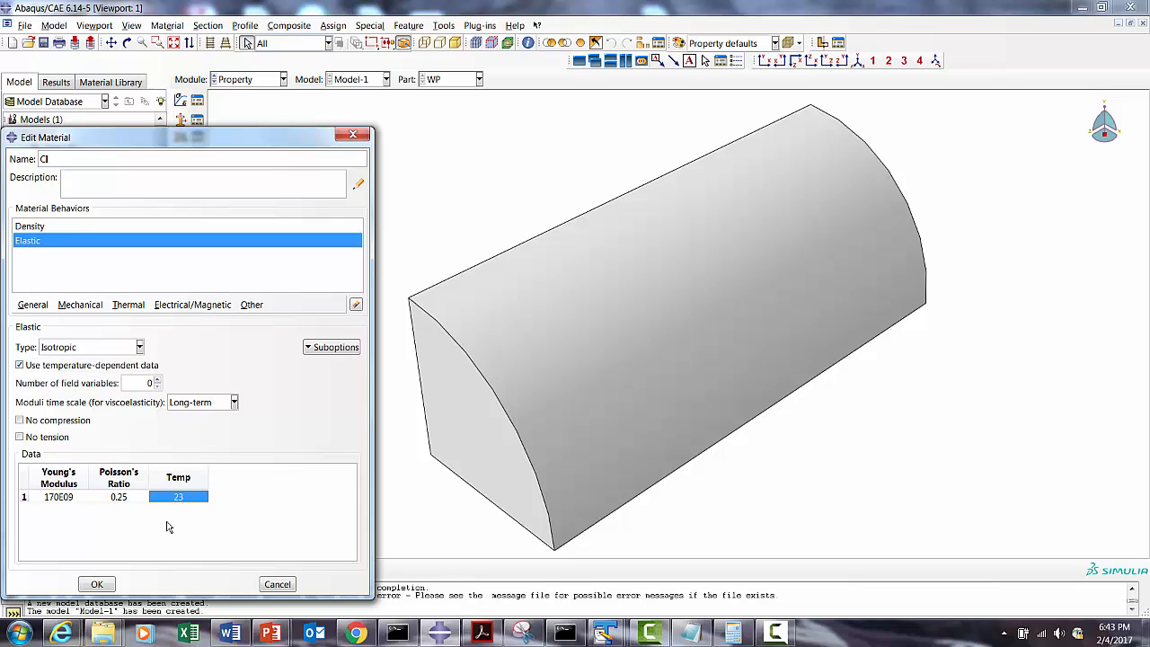
# Add temperature-dependent isotropic expansion to material CI with coefficient alpha 10.4E-06 at temperature 23.
pyautogui.click(81, 304)
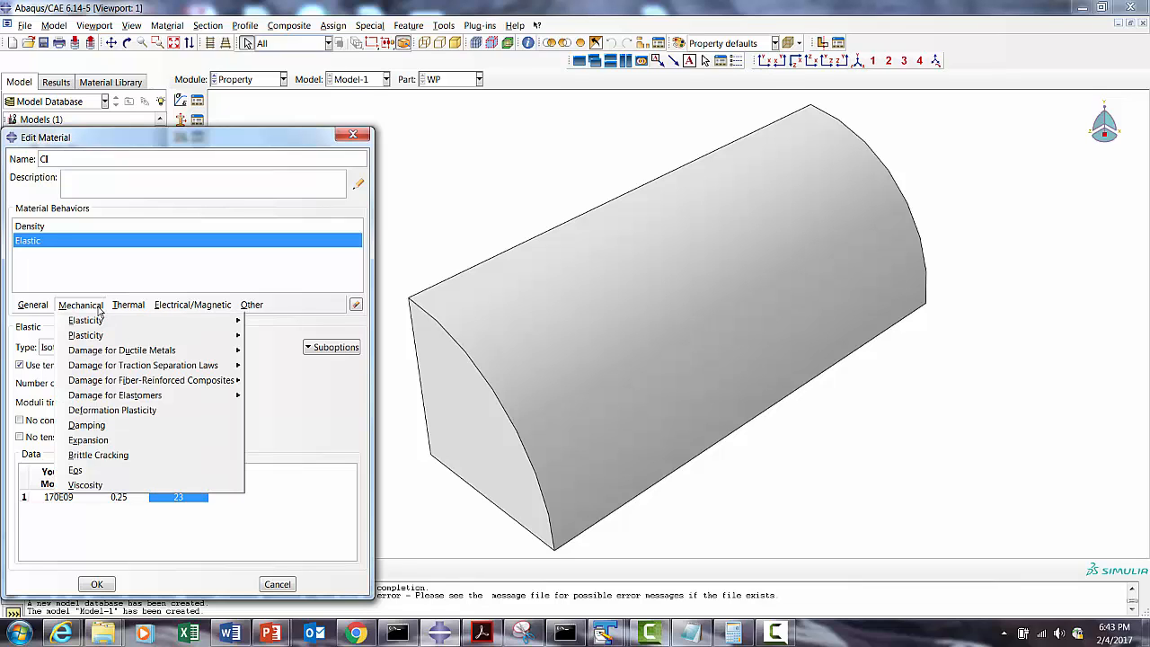
pyautogui.click(69, 440)
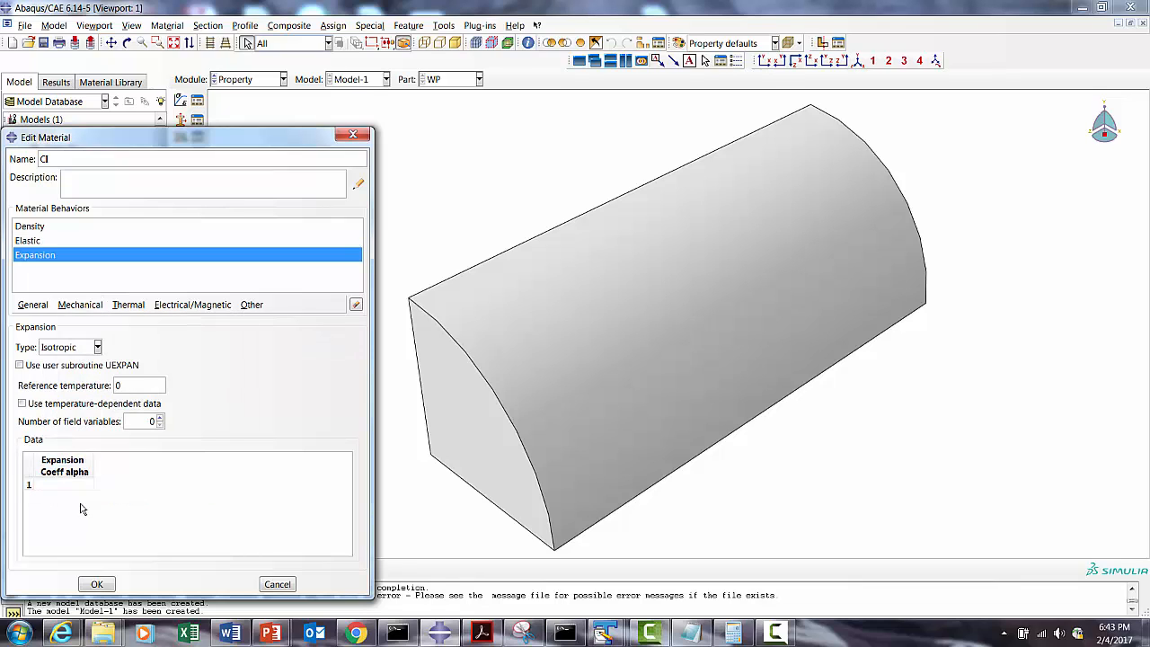
pyautogui.click(56, 405)
pyautogui.click(84, 486)
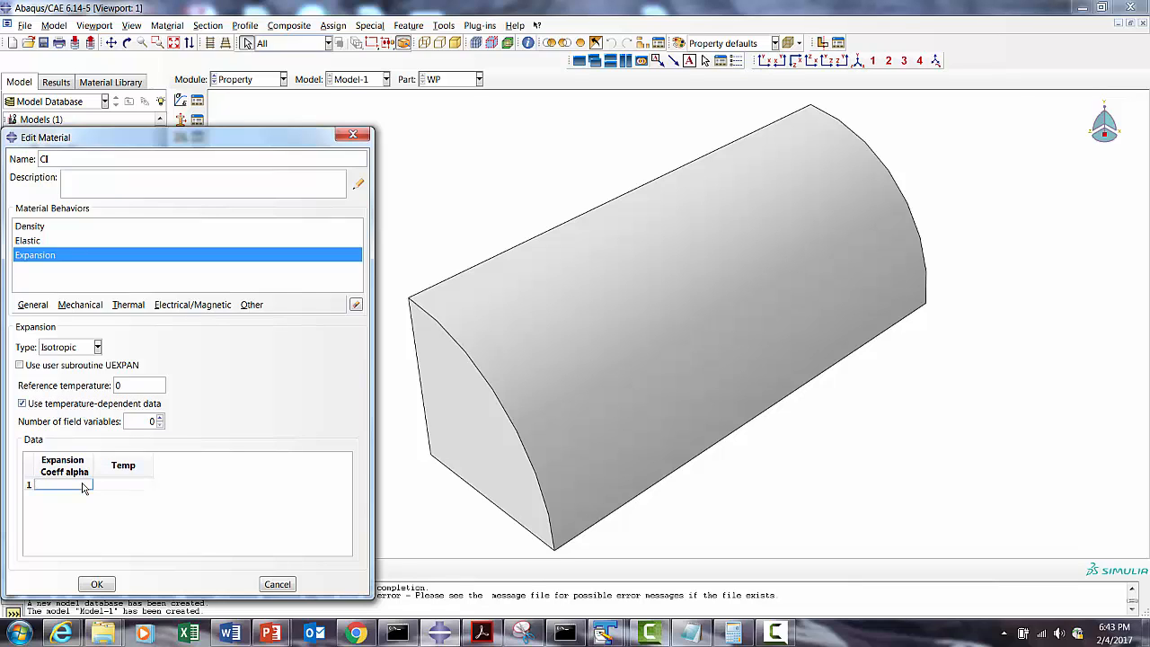
pyautogui.write('10.4E-06')
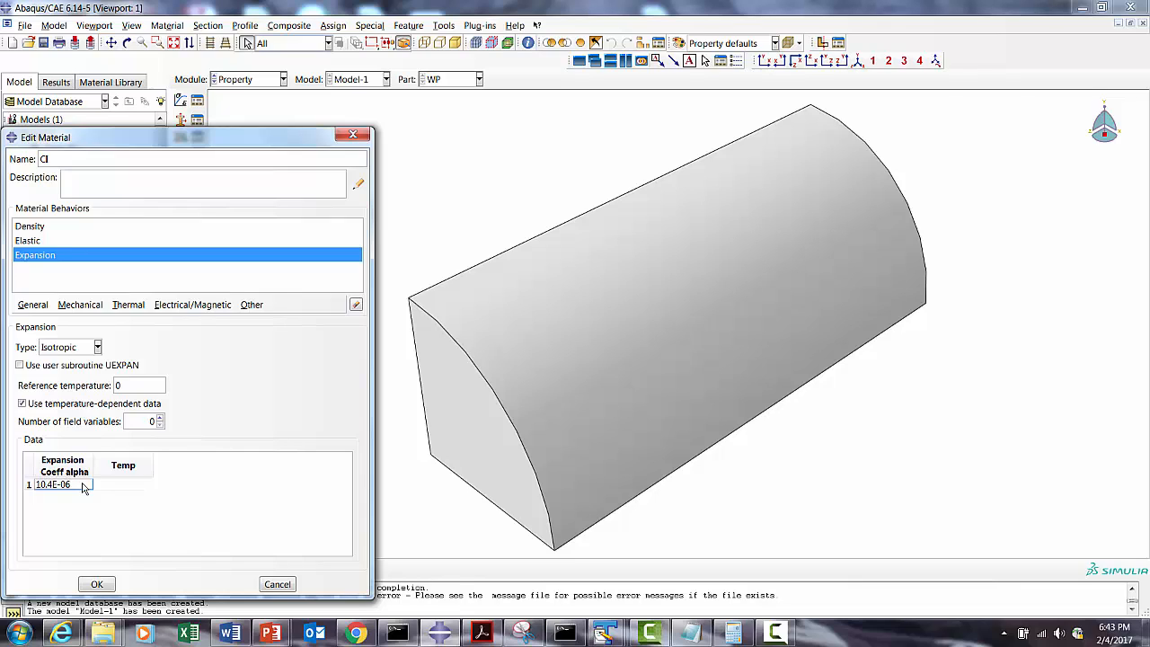
pyautogui.click(129, 539)
pyautogui.click(115, 487)
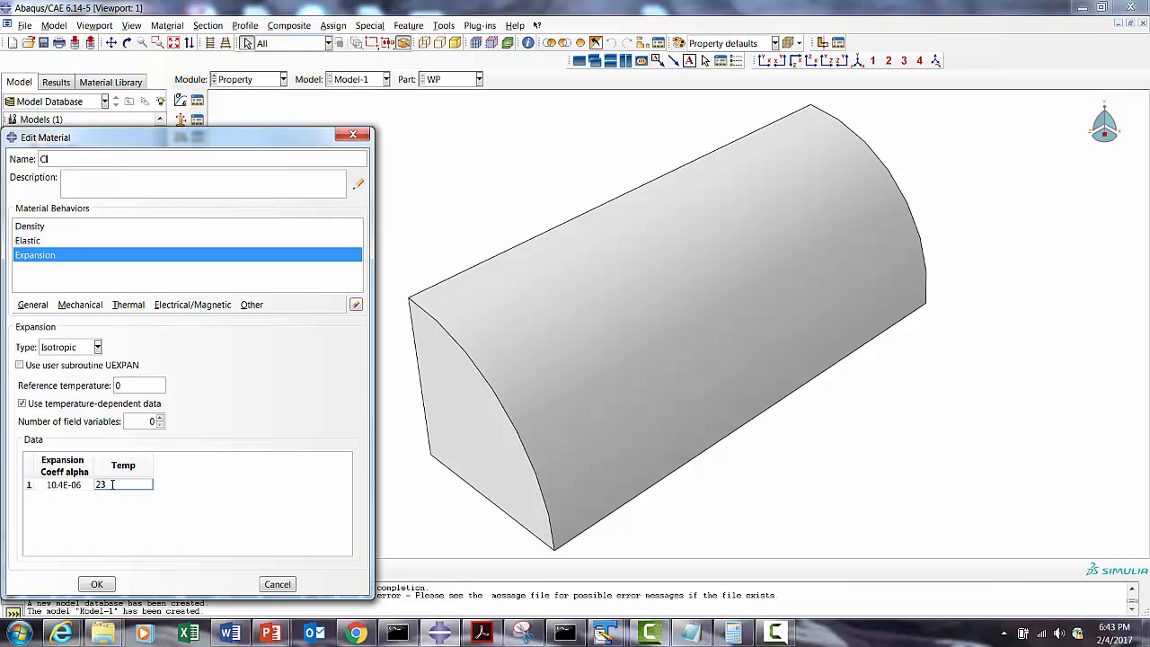
pyautogui.click(154, 502)
# Add temperature-dependent isotropic conductivity to material CI with a value of 54 at temperature 23.
pyautogui.click(82, 306)
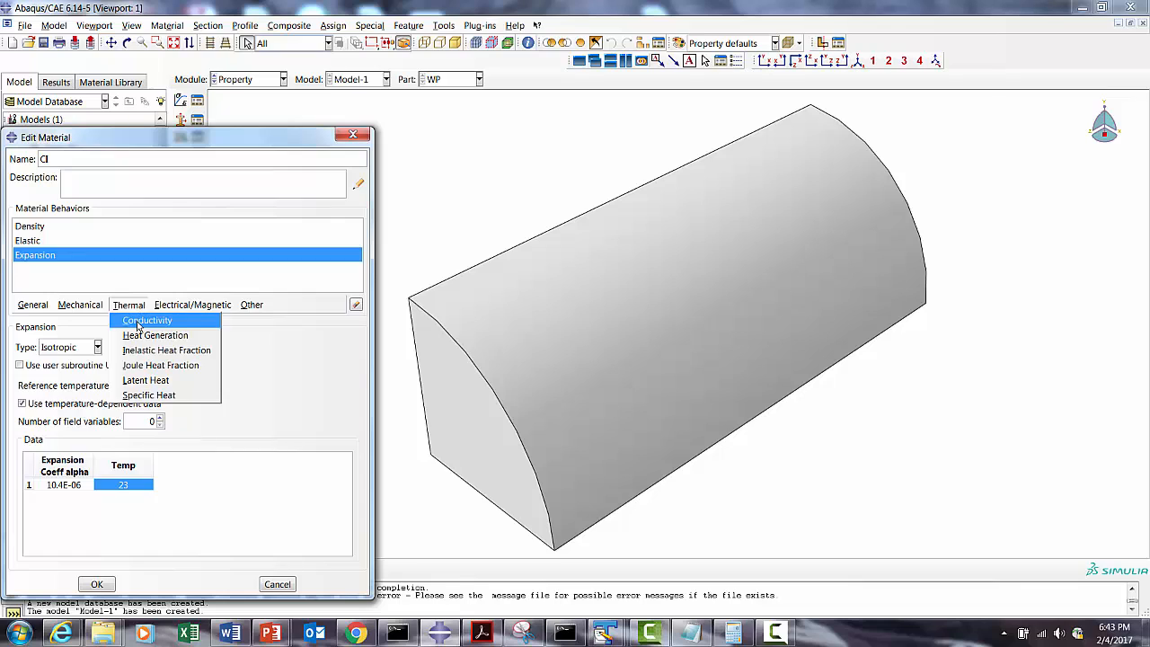
pyautogui.click(148, 321)
pyautogui.click(20, 365)
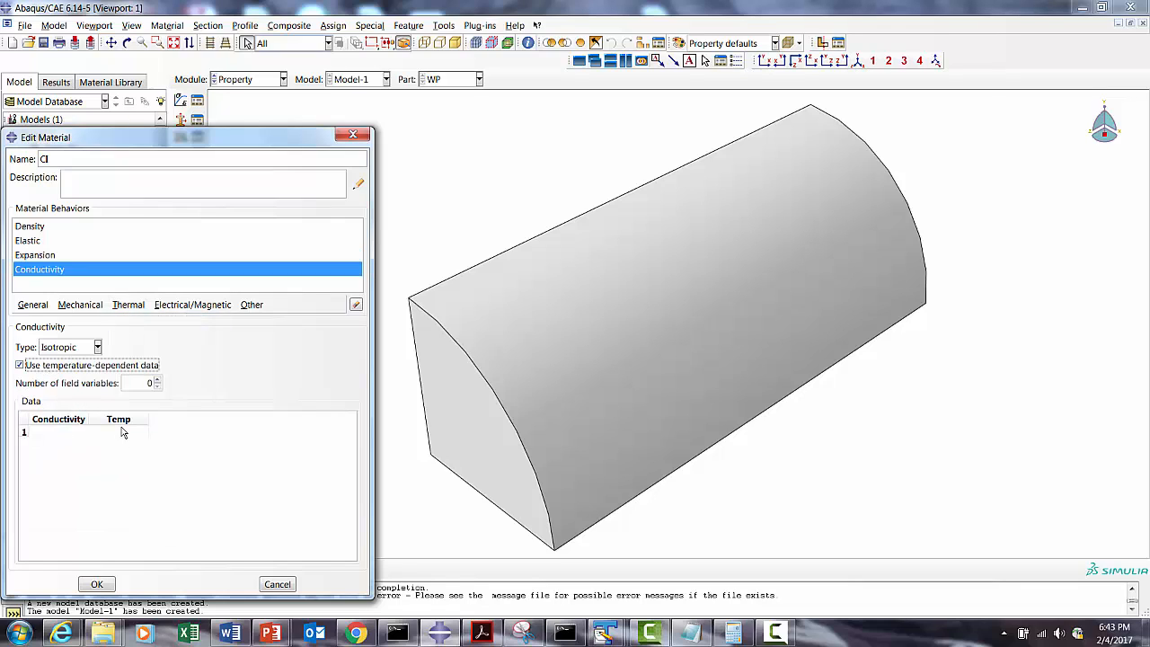
pyautogui.click(122, 429)
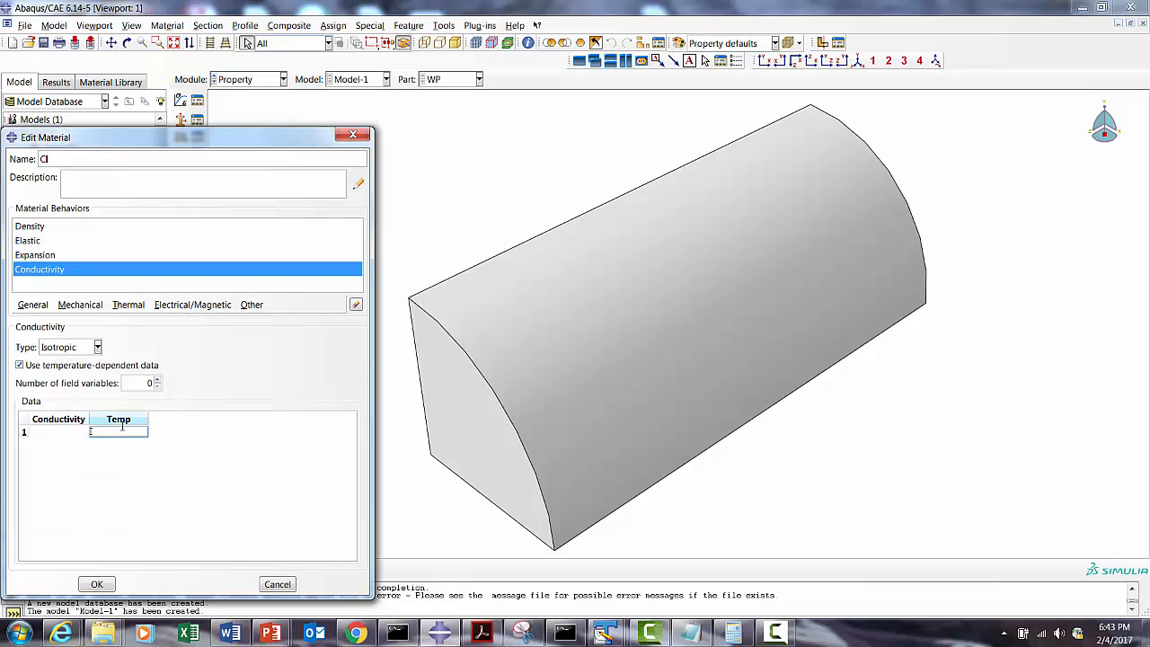
pyautogui.click(59, 435)
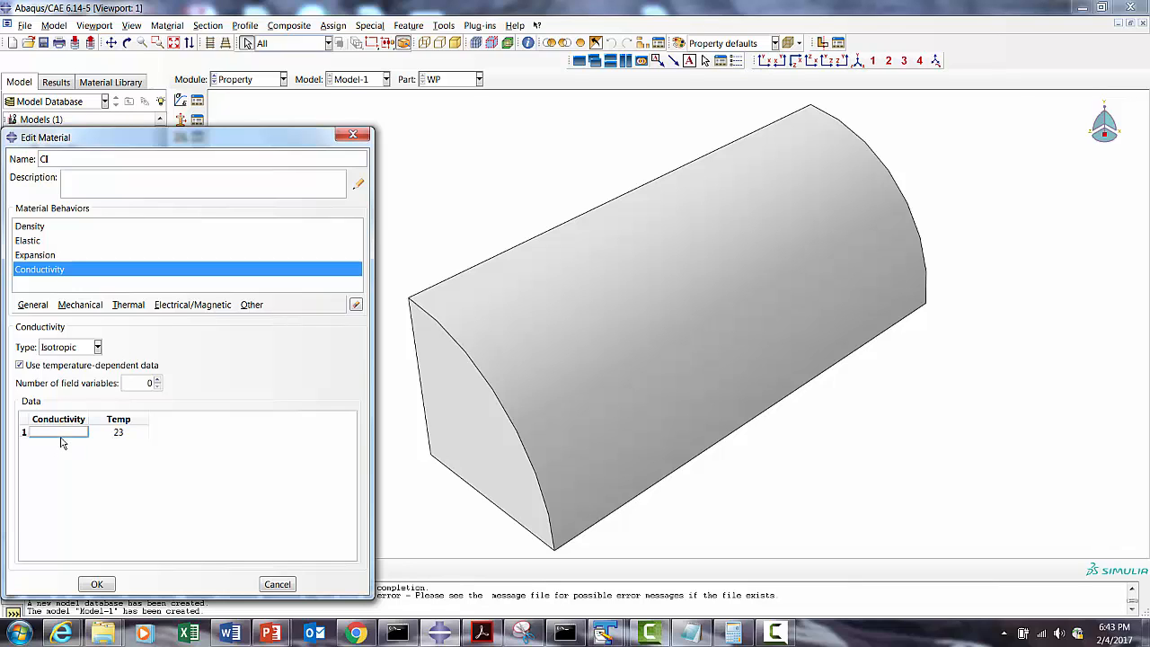
pyautogui.press('Return')
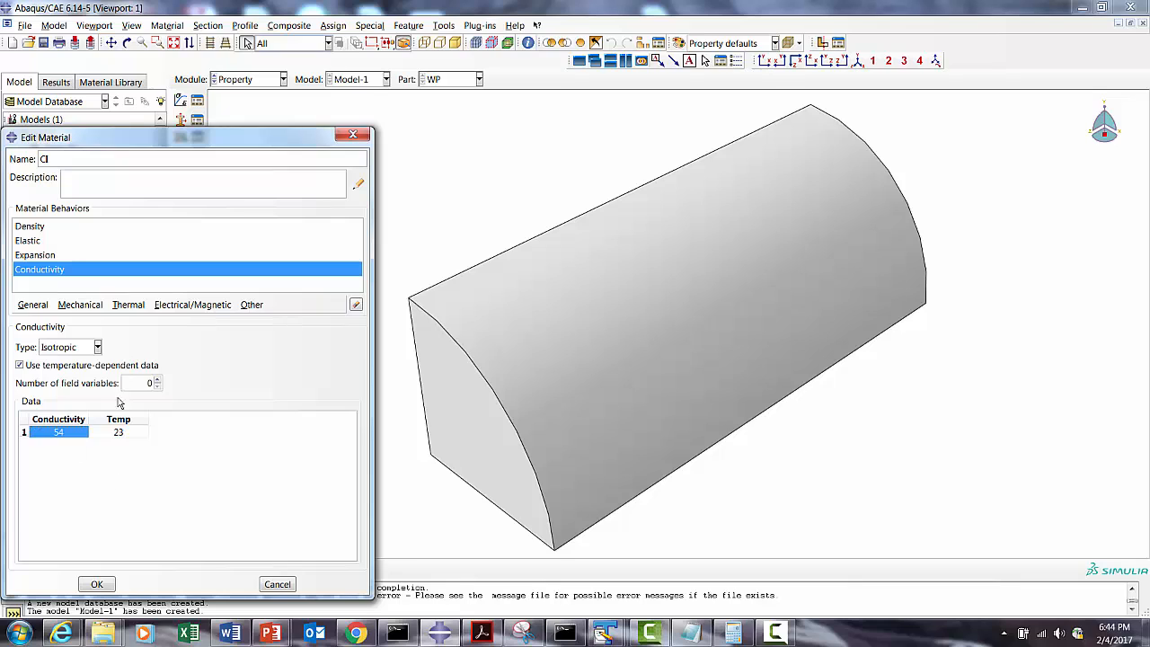
# Add temperature-dependent constant-volume specific heat to material CI with a value of 460 at temperature 23, and save the material.
pyautogui.click(142, 310)
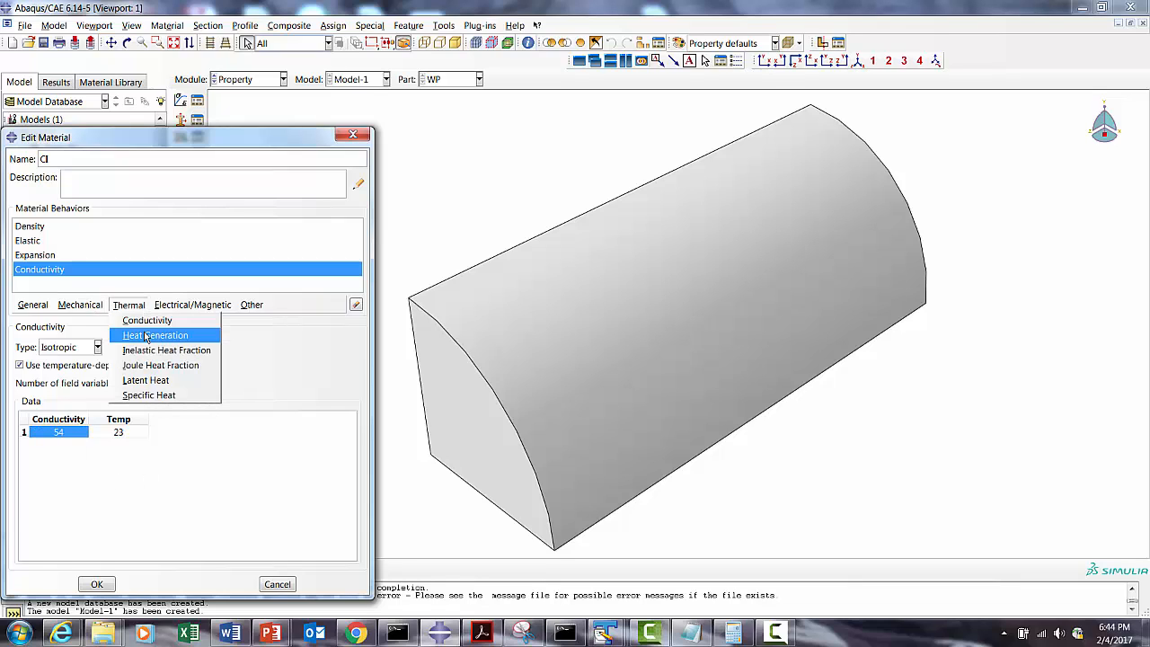
pyautogui.click(149, 395)
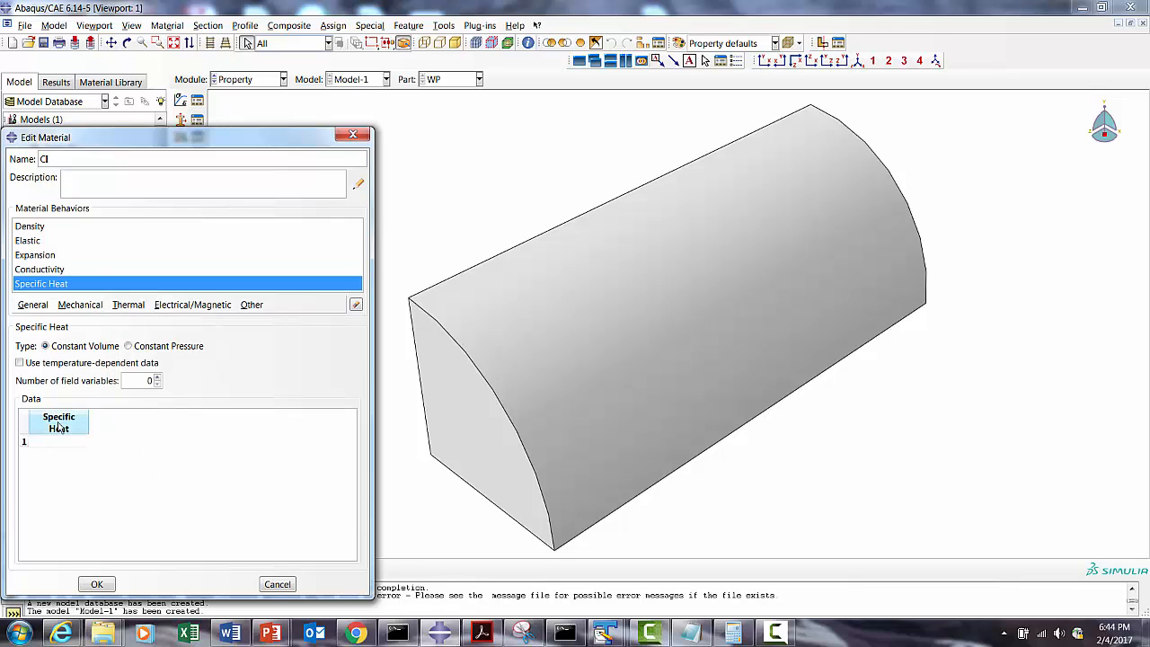
pyautogui.click(45, 364)
pyautogui.click(61, 441)
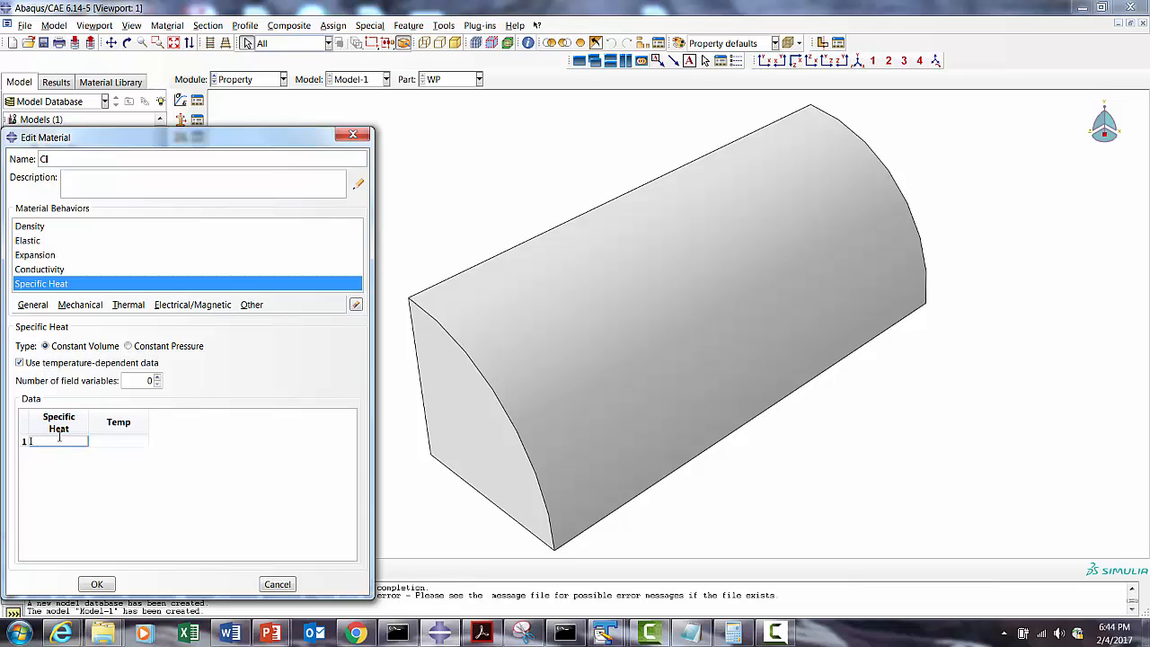
pyautogui.write('460')
pyautogui.click(123, 444)
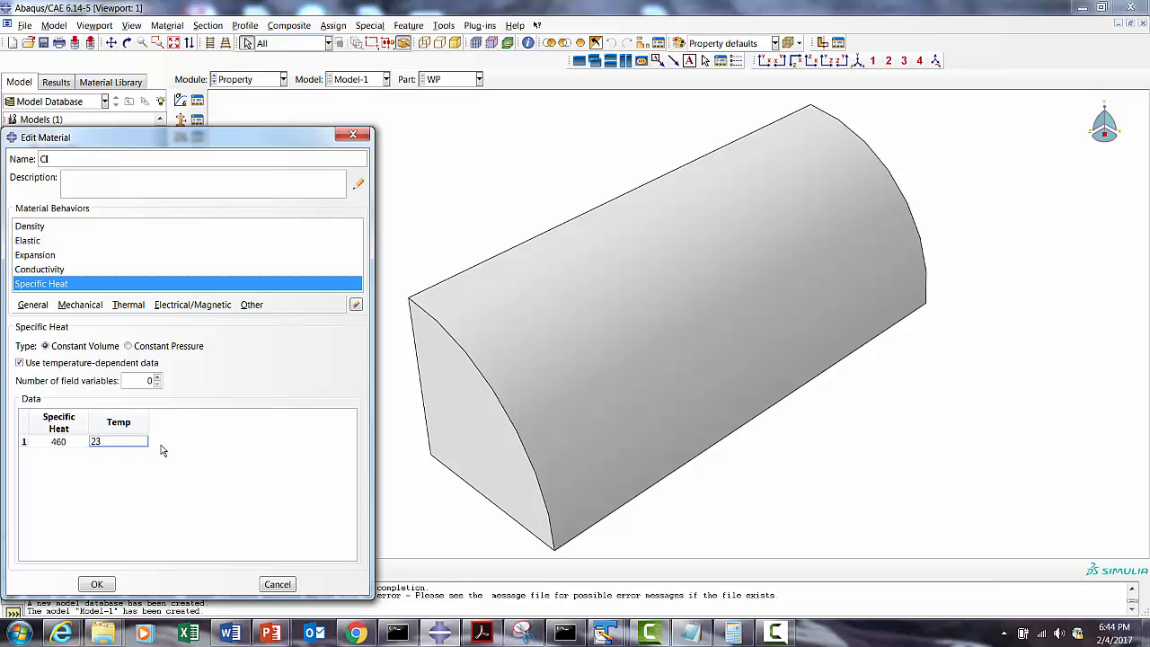
pyautogui.press('Return')
pyautogui.click(96, 584)
# Check the material properties and dimensions on slide 6 of the Coupled_Temp_Displacement presentation in PowerPoint, and return to Abaqus/CAE.
pyautogui.moveTo(279, 636)
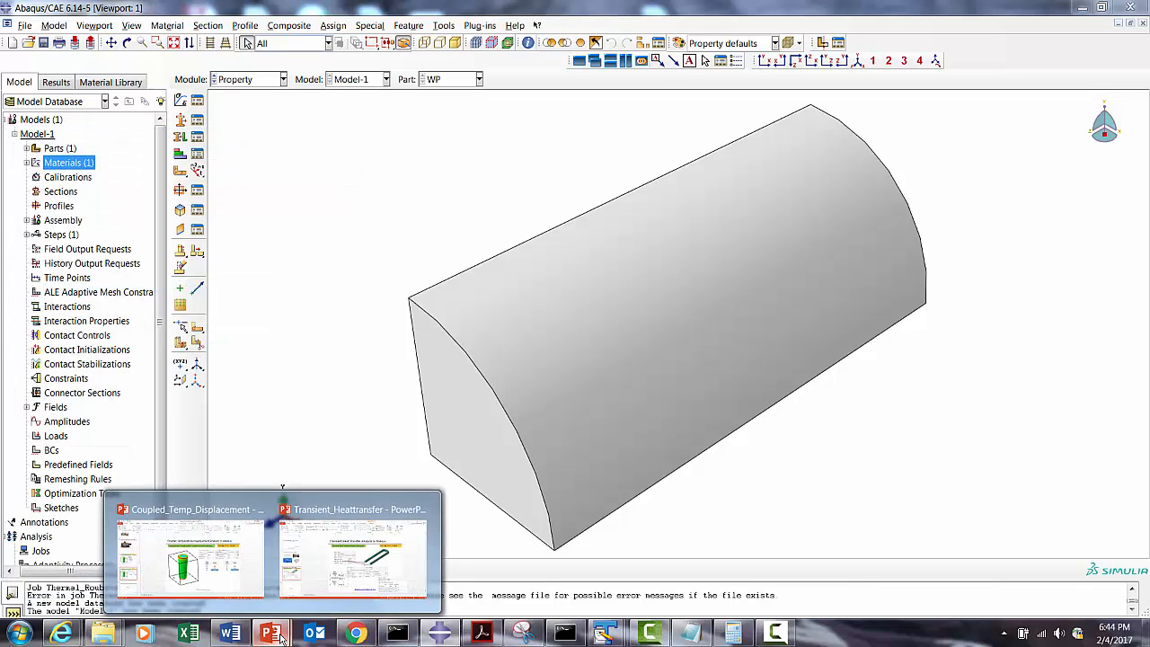
pyautogui.click(191, 548)
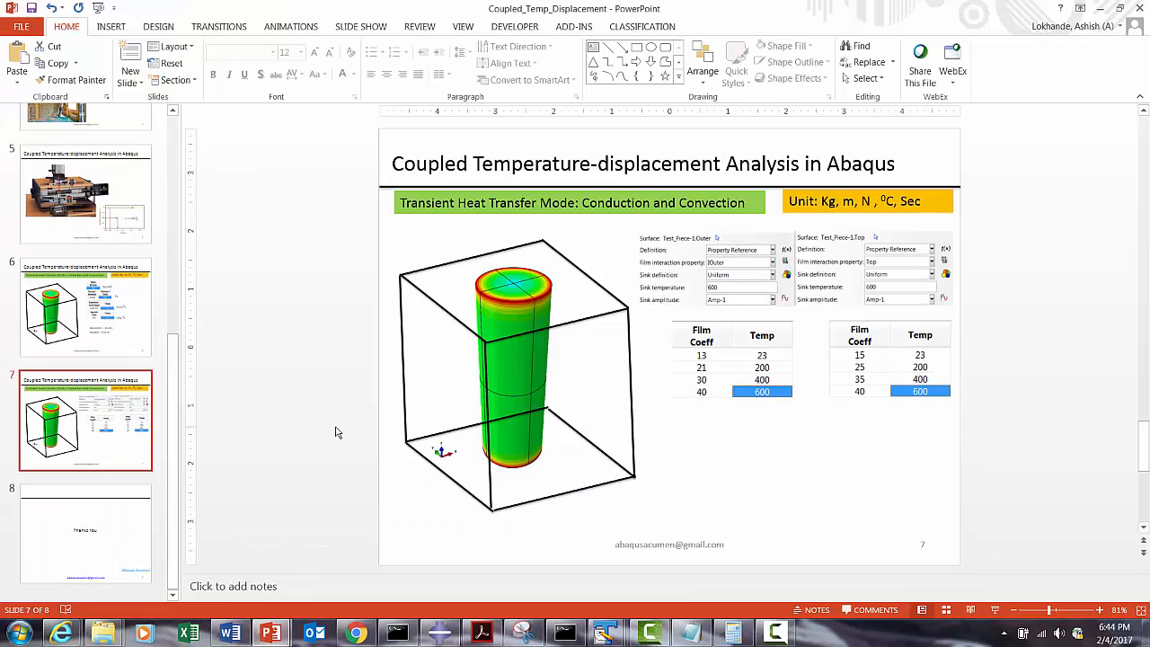
pyautogui.click(93, 342)
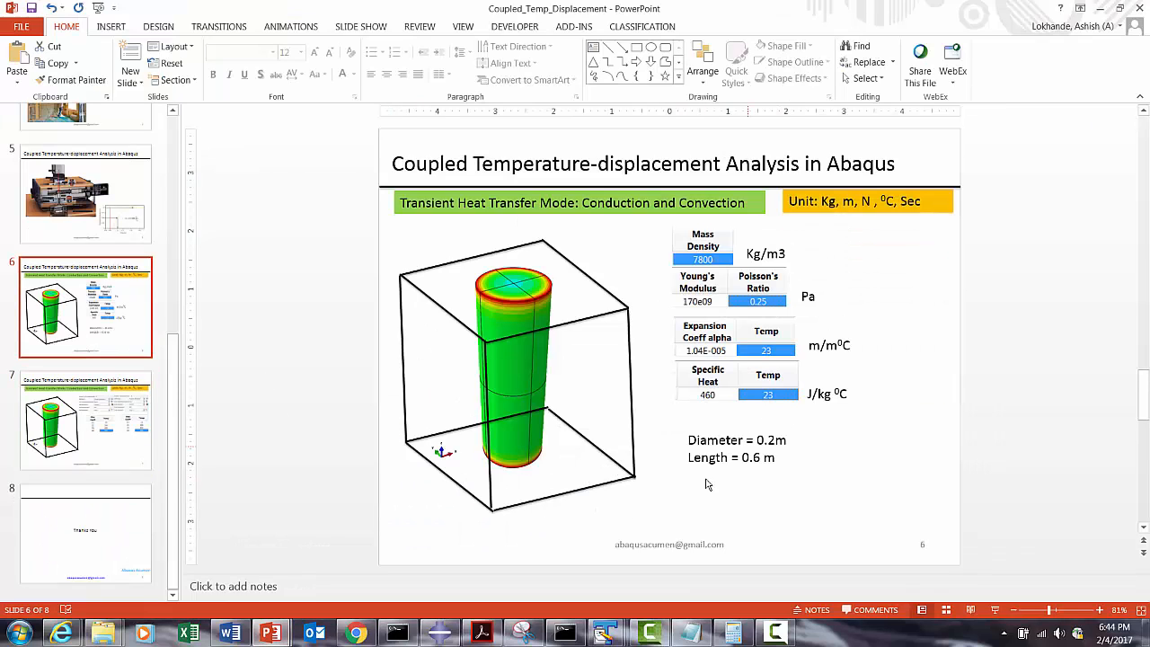
pyautogui.click(1103, 7)
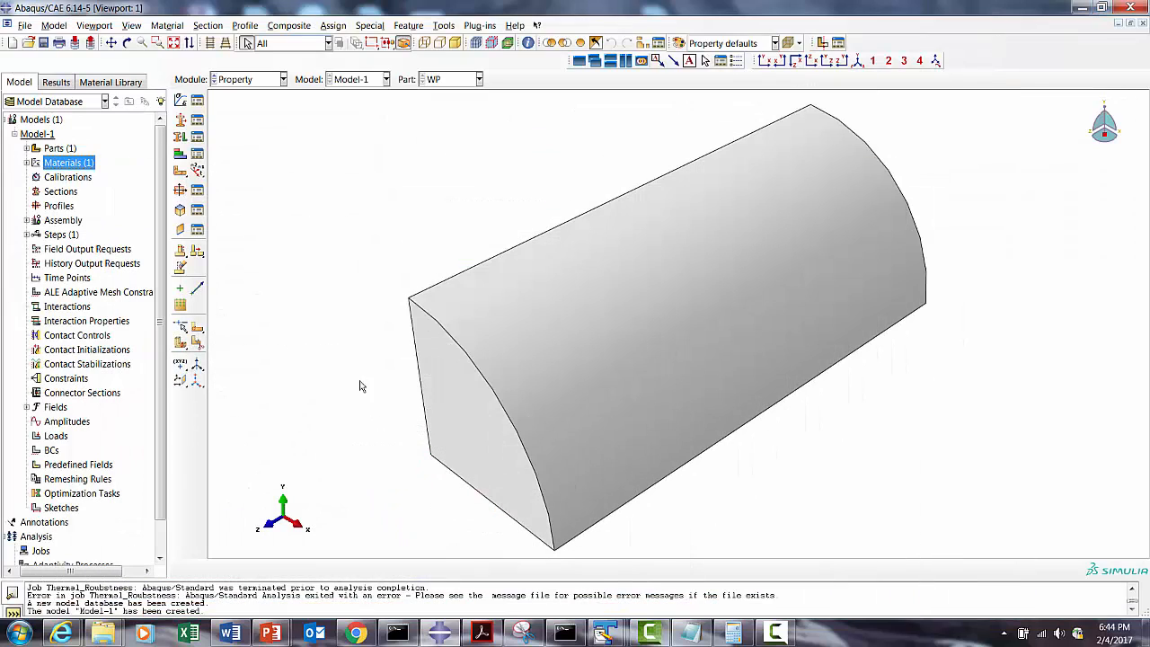
# Create a solid homogeneous section named WP that uses material CI.
pyautogui.click(197, 120)
pyautogui.click(36, 249)
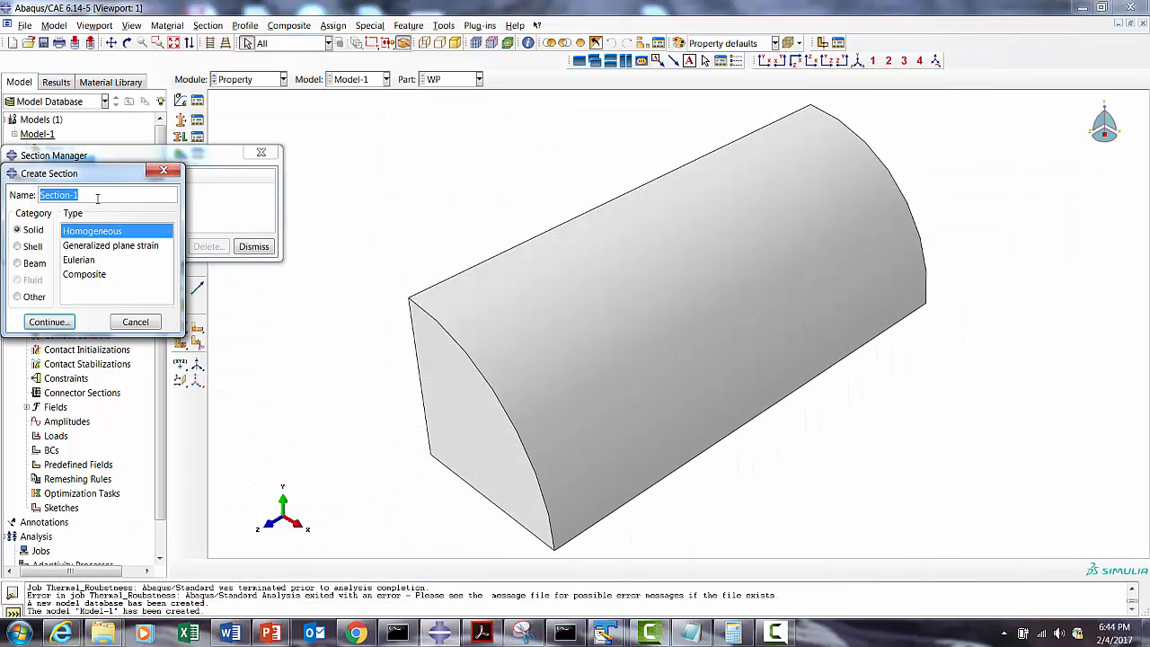
pyautogui.write('WP')
pyautogui.click(49, 323)
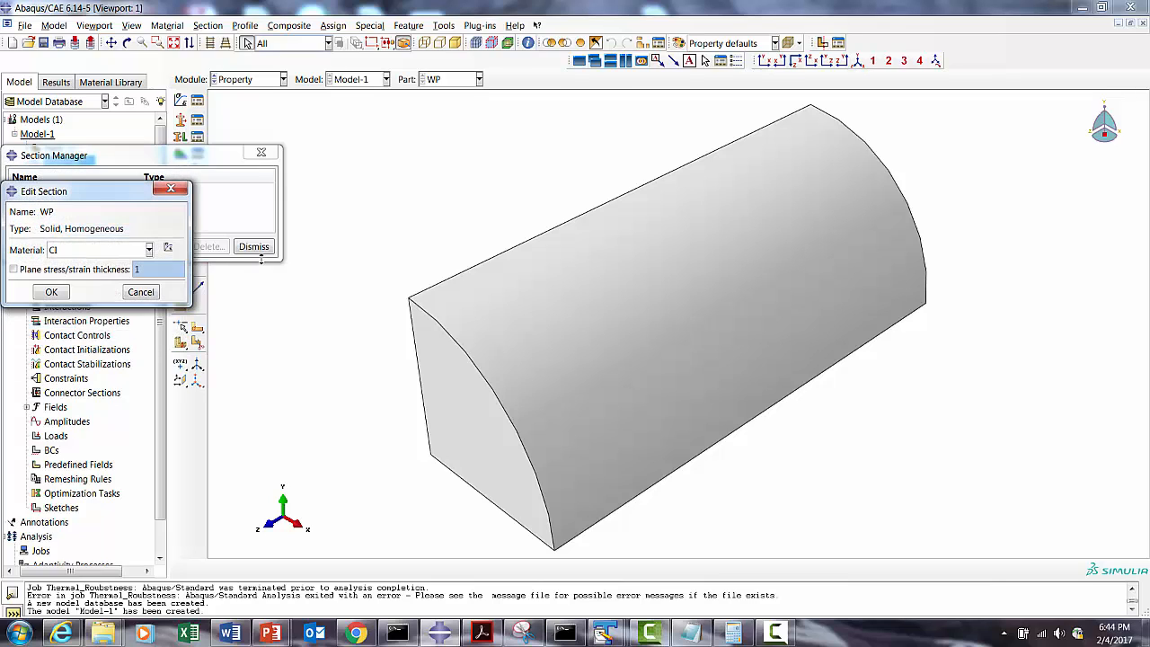
pyautogui.click(51, 293)
pyautogui.click(253, 247)
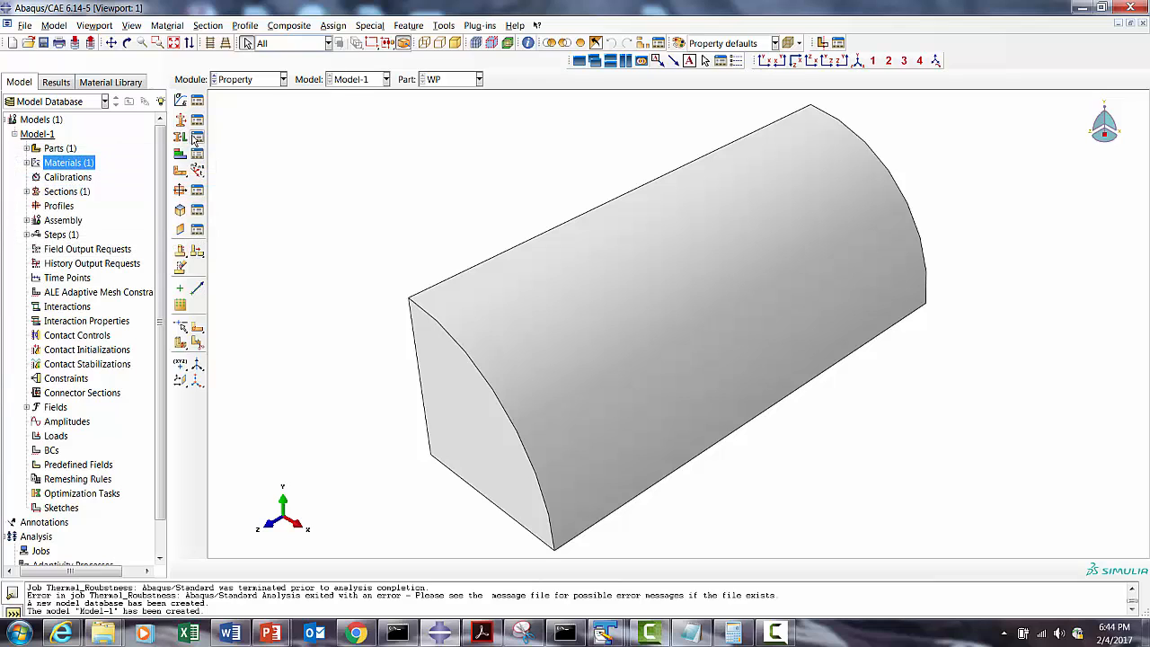
# Assign section WP to the whole quarter-cylinder part, creating the region set Set-1.
pyautogui.click(197, 136)
pyautogui.click(41, 297)
pyautogui.click(674, 334)
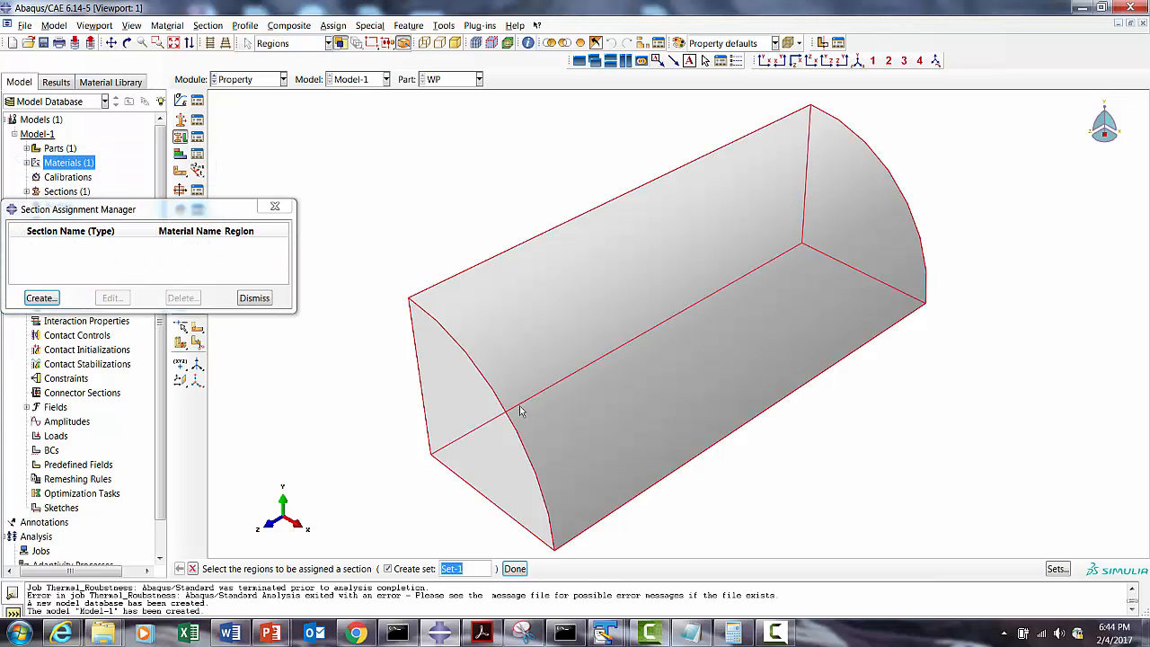
pyautogui.click(513, 570)
pyautogui.click(47, 394)
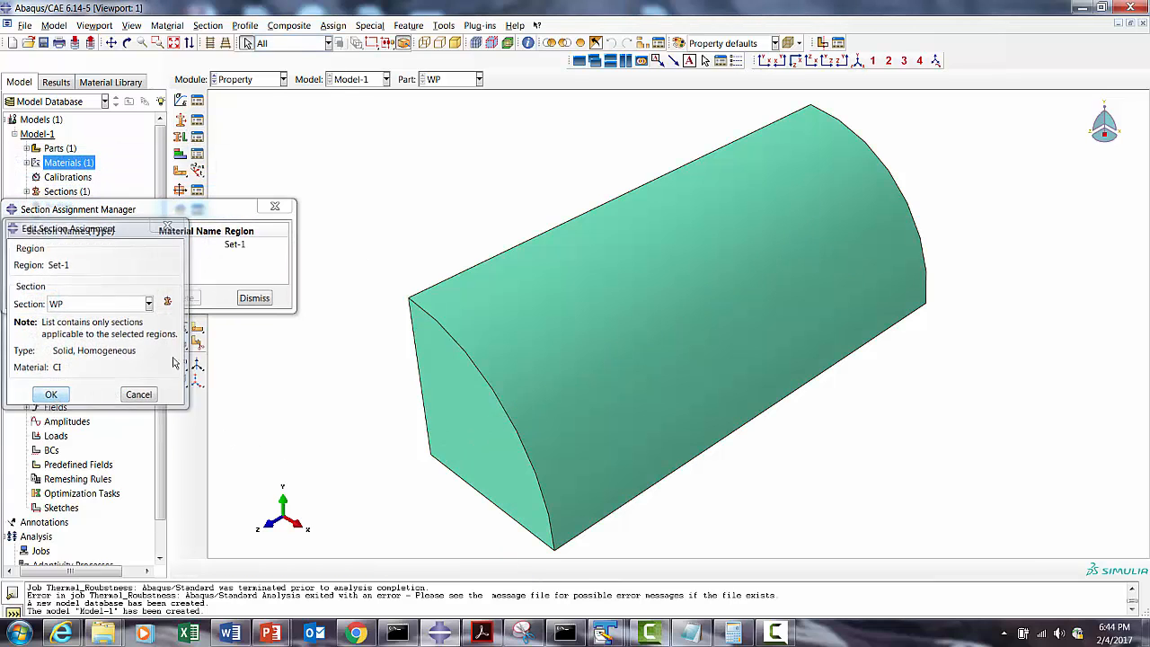
pyautogui.click(254, 298)
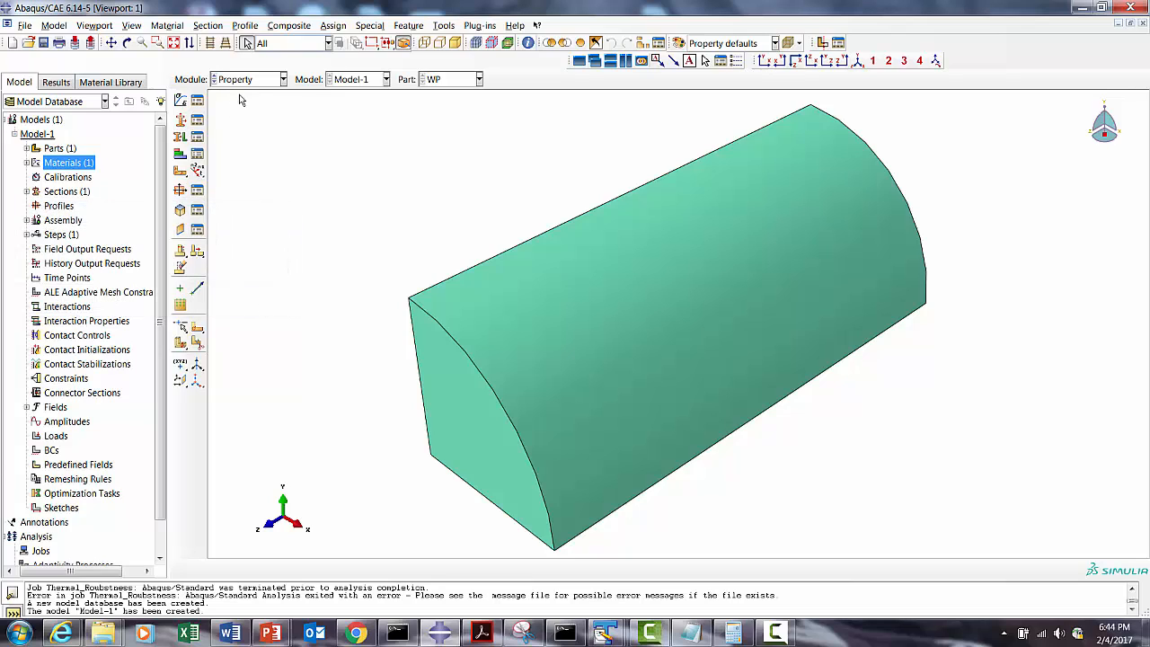
# Create a dependent instance of part WP in the assembly.
pyautogui.click(26, 220)
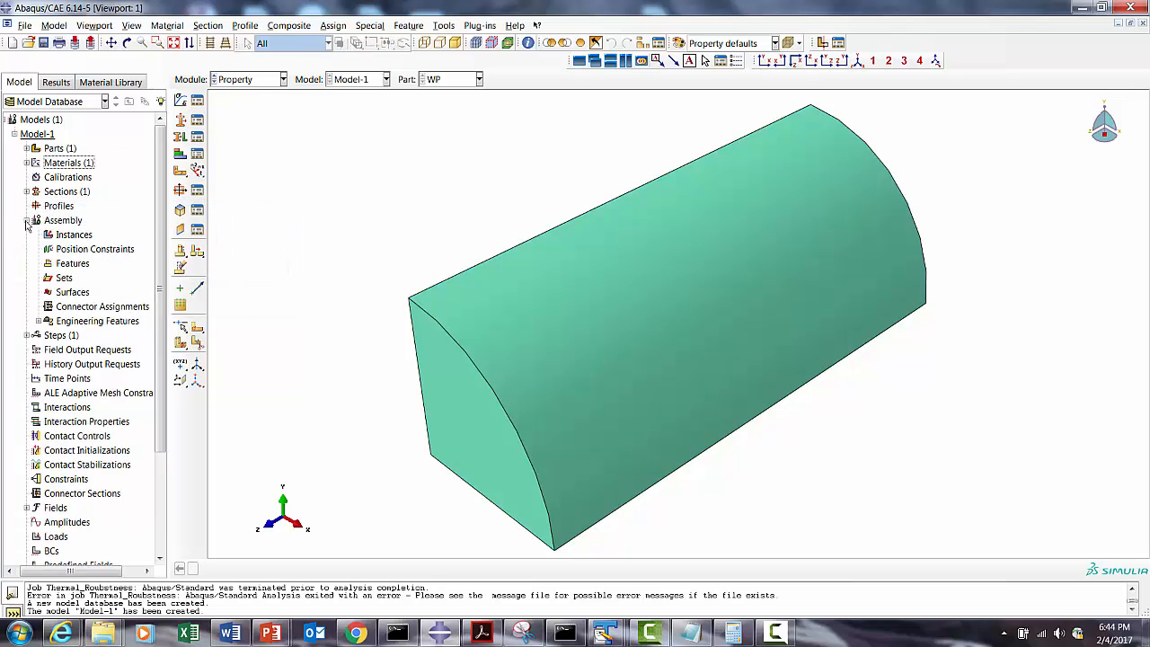
pyautogui.click(68, 236)
pyautogui.rightClick(68, 237)
pyautogui.click(389, 236)
pyautogui.click(254, 81)
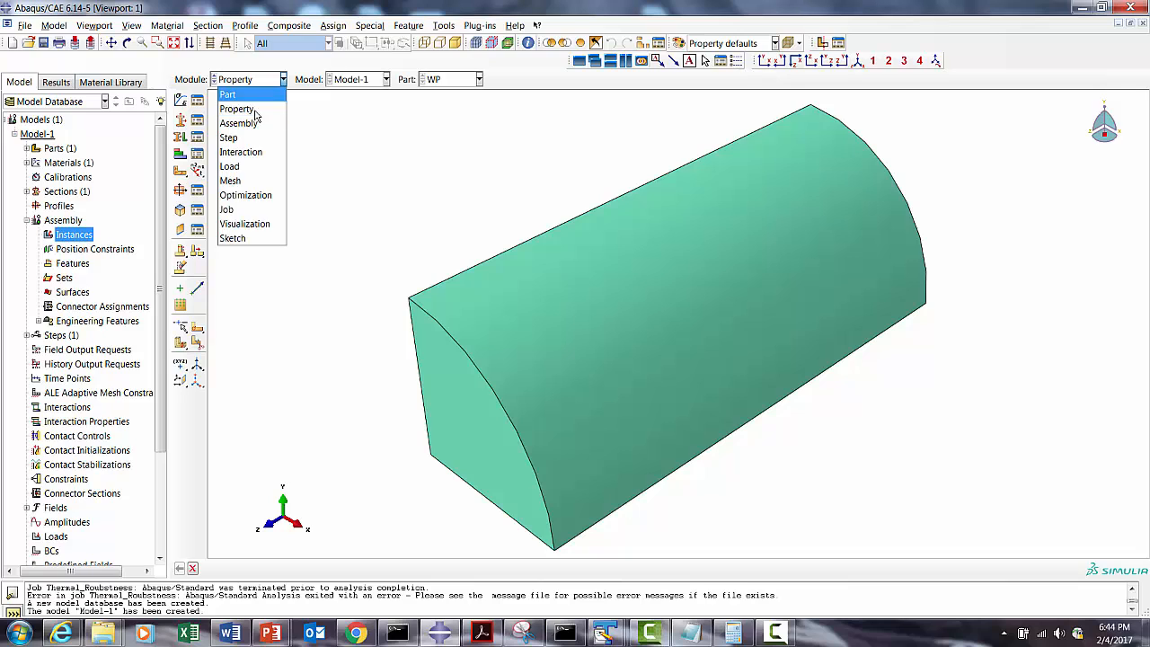
pyautogui.click(412, 165)
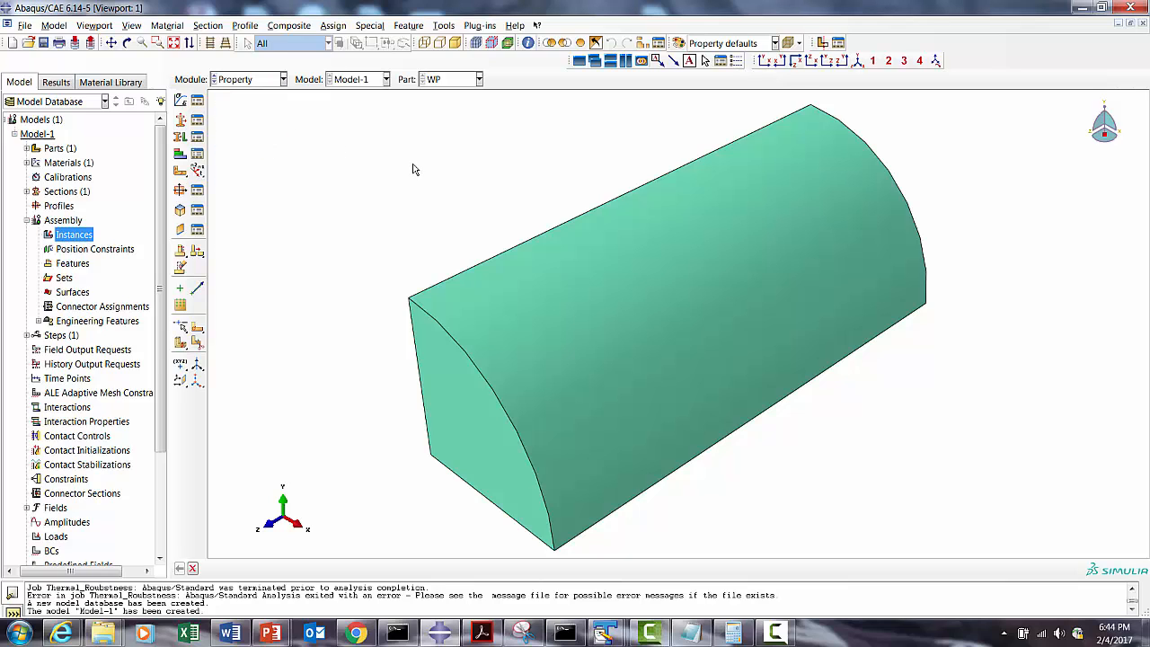
pyautogui.rightClick(73, 238)
pyautogui.click(101, 260)
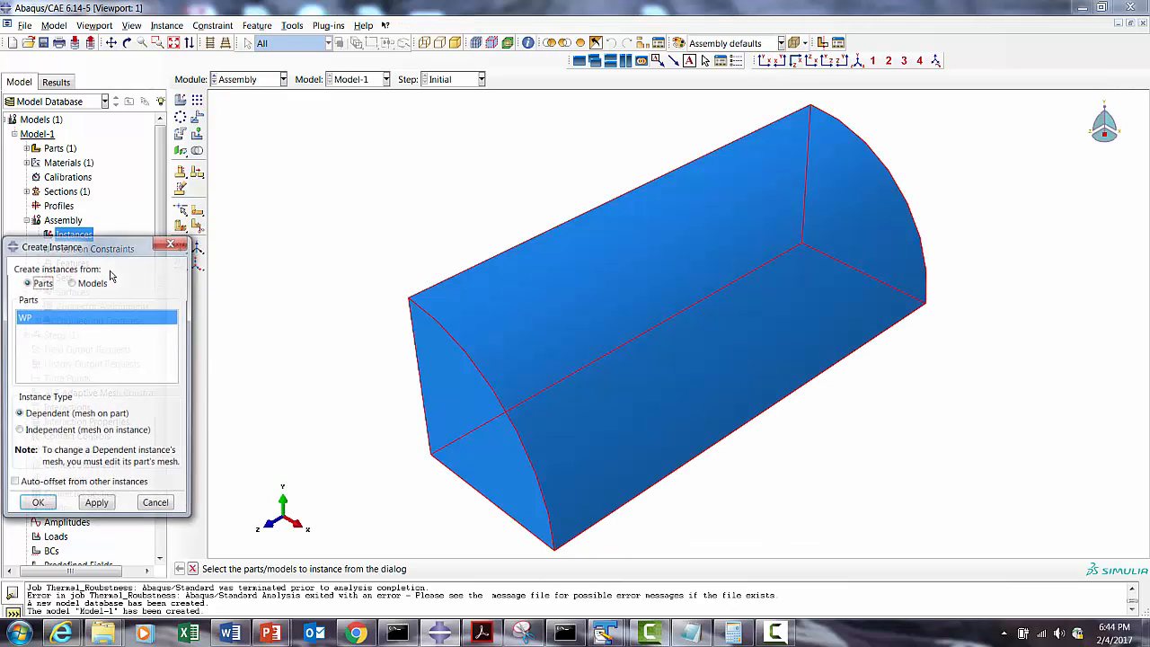
pyautogui.click(36, 506)
# Create a Coupled temp-displacement analysis step named Thermal_Roubstness after the Initial step.
pyautogui.click(234, 83)
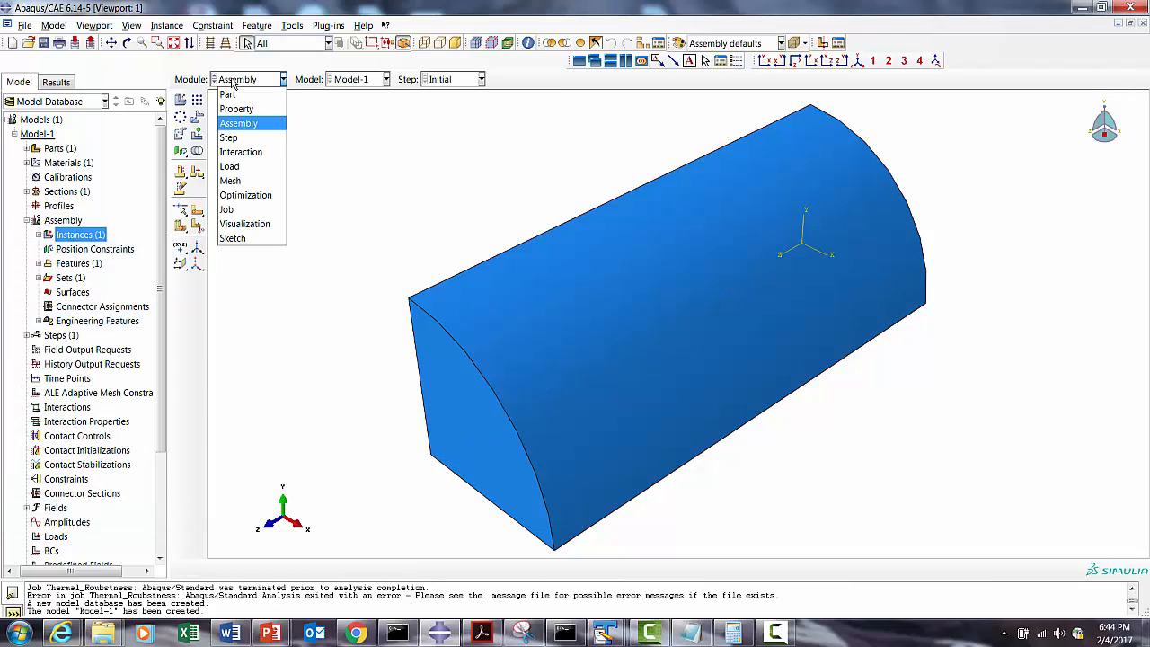
pyautogui.click(228, 139)
pyautogui.click(197, 101)
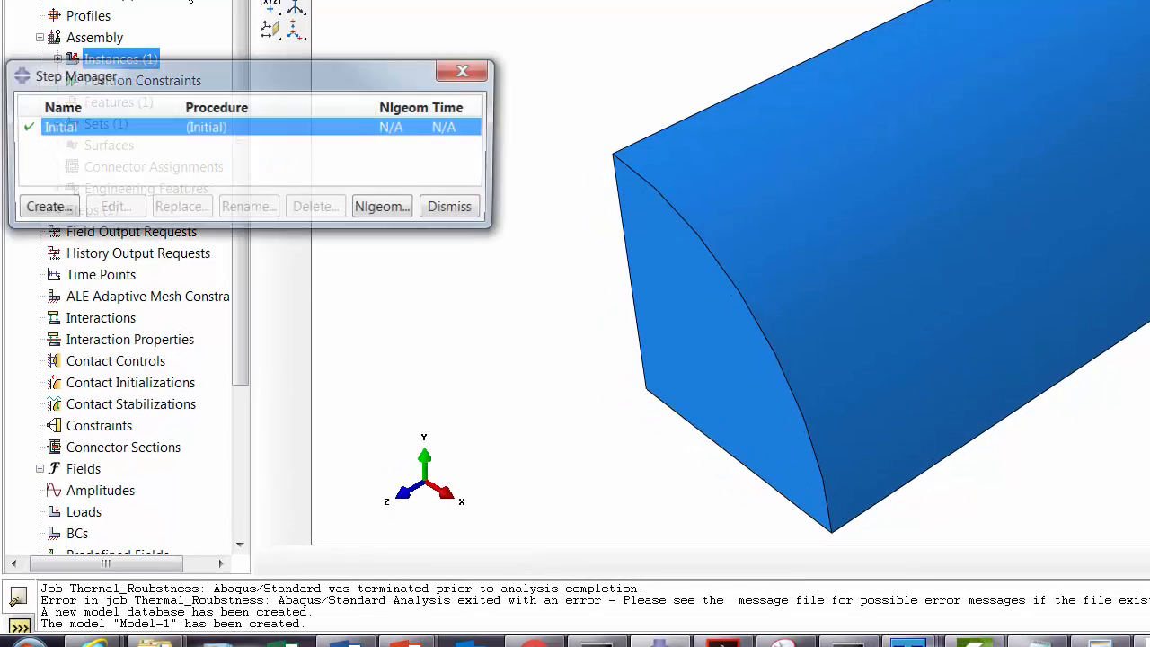
pyautogui.click(58, 209)
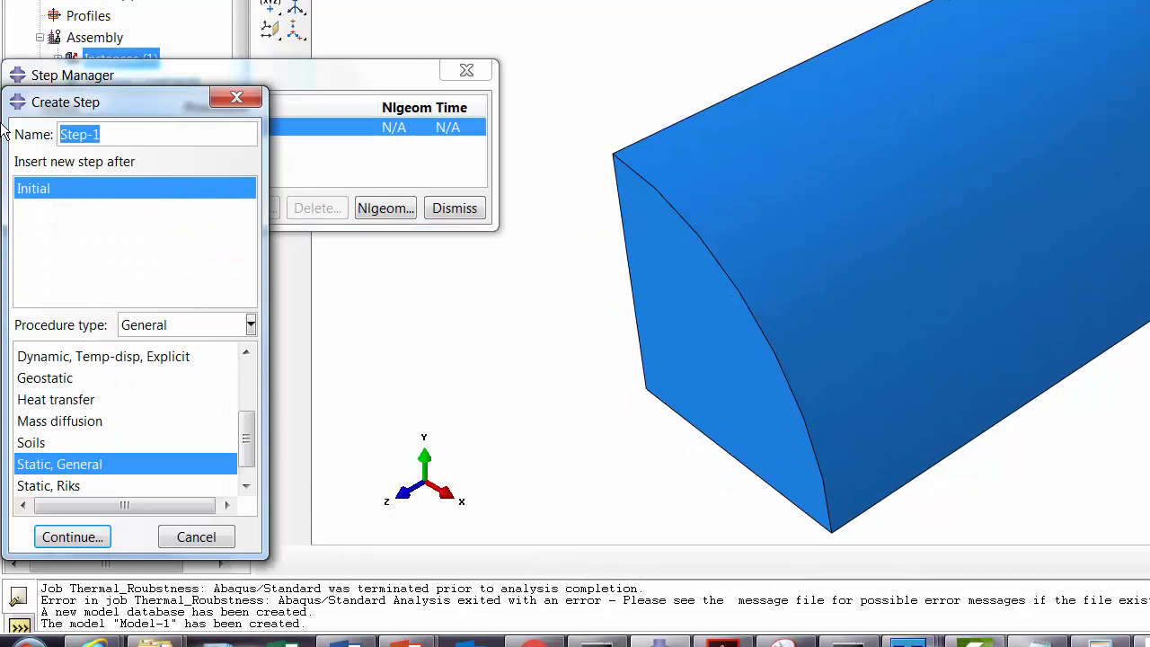
pyautogui.write('tHER')
pyautogui.press('BackSpace')
pyautogui.press('BackSpace')
pyautogui.press('BackSpace')
pyautogui.press('BackSpace')
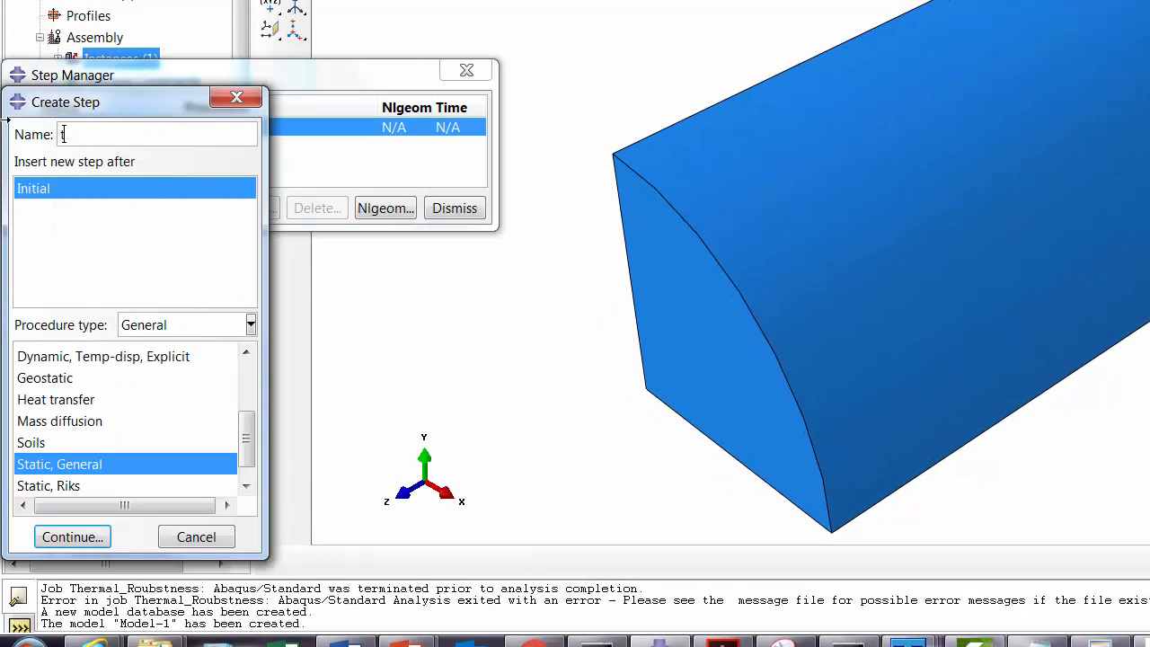
pyautogui.write('Thre')
pyautogui.write('ma')
pyautogui.press('BackSpace')
pyautogui.press('BackSpace')
pyautogui.press('BackSpace')
pyautogui.press('BackSpace')
pyautogui.press('BackSpace')
pyautogui.press('BackSpace')
pyautogui.press('BackSpace')
pyautogui.press('BackSpace')
pyautogui.press('BackSpace')
pyautogui.press('BackSpace')
pyautogui.press('BackSpace')
pyautogui.write('hermal_Rou')
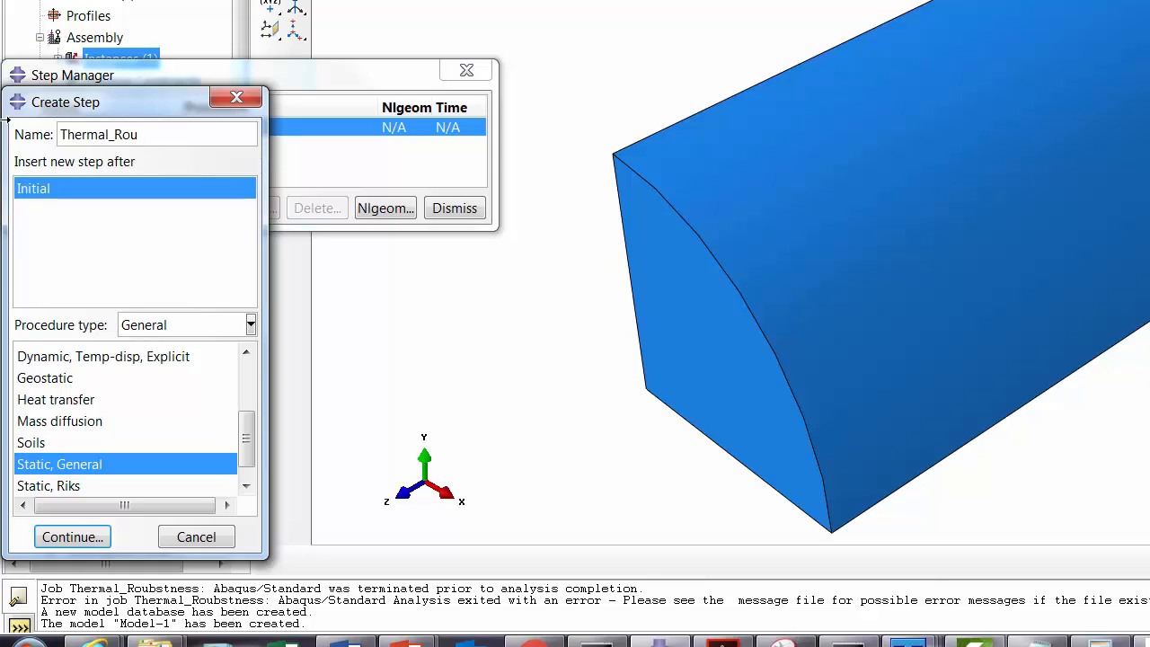
pyautogui.write('bstness')
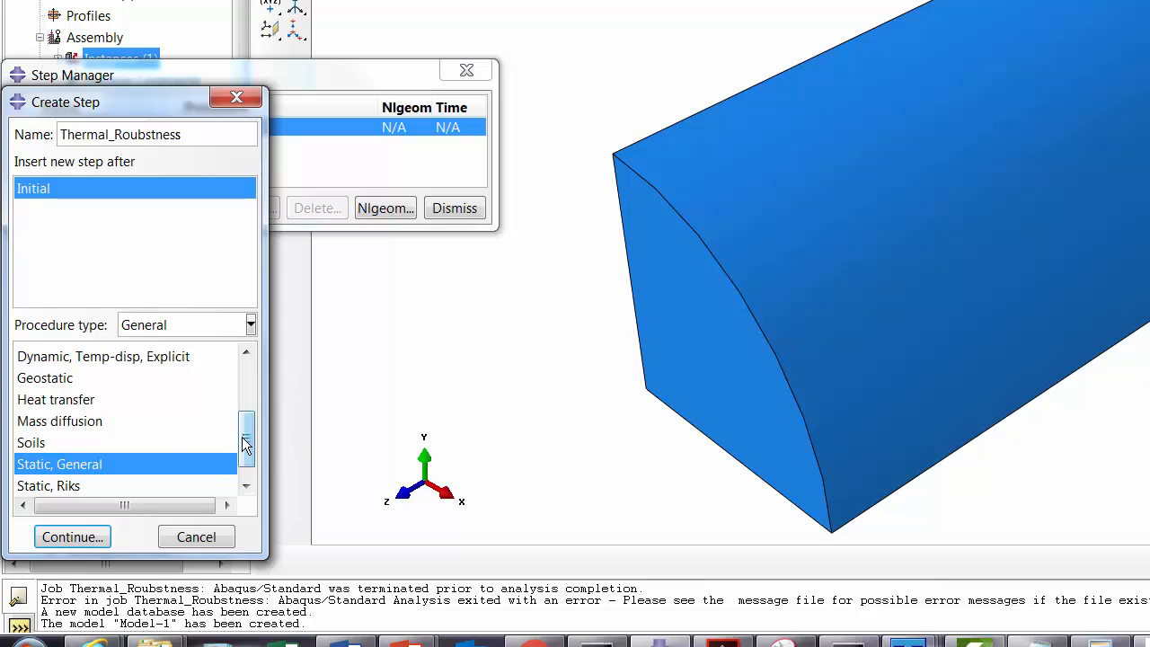
pyautogui.moveTo(248, 434); pyautogui.dragTo(249, 379)
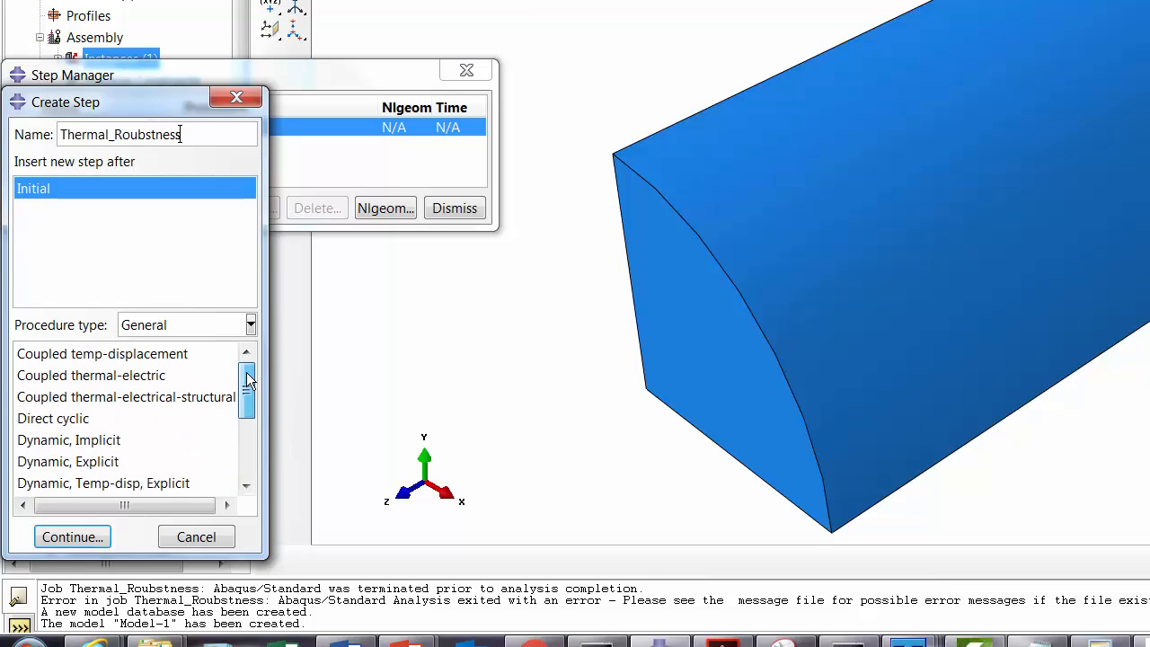
pyautogui.click(86, 359)
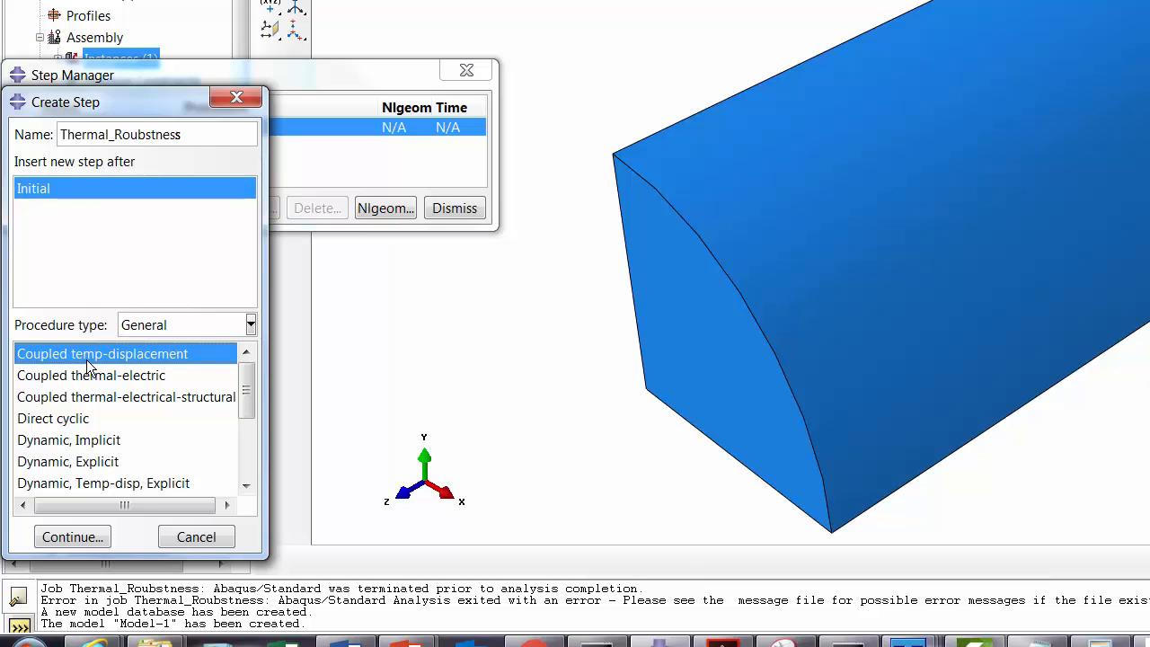
pyautogui.click(87, 537)
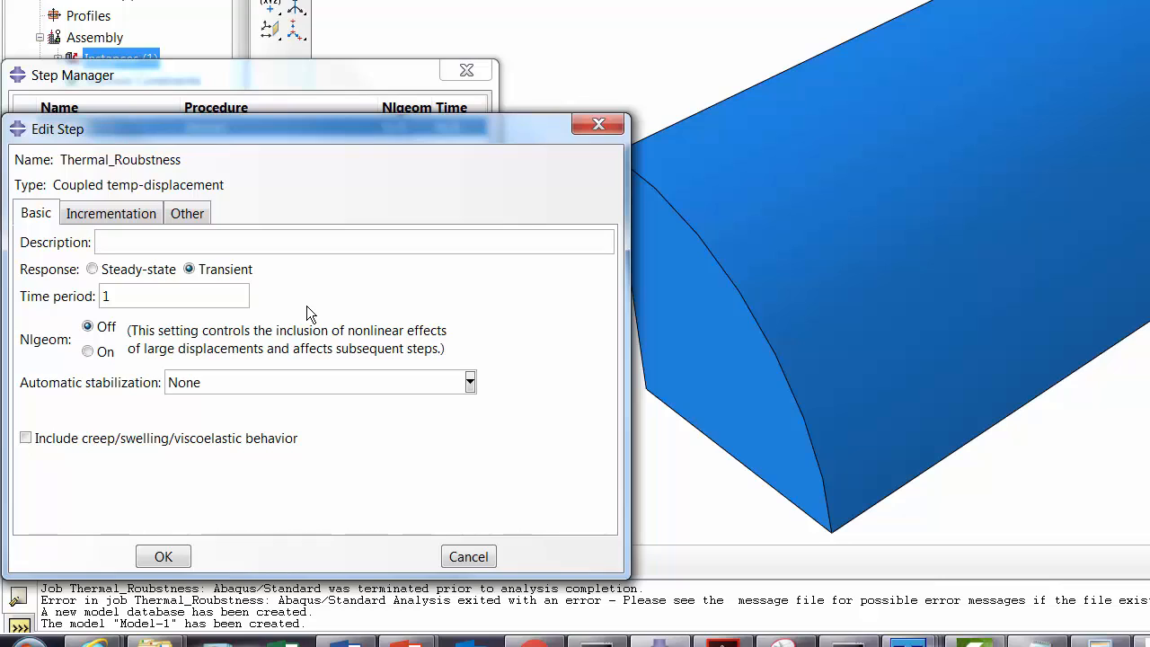
# Turn on nonlinear geometry for the transient step and set its time period to 7200.
pyautogui.click(87, 351)
pyautogui.doubleClick(106, 296)
pyautogui.write('7200')
# Set the step's initial increment to 1, maximum number of increments to 1000 and maximum allowable temperature change per increment to 25.
pyautogui.click(115, 216)
pyautogui.moveTo(151, 319); pyautogui.dragTo(90, 312)
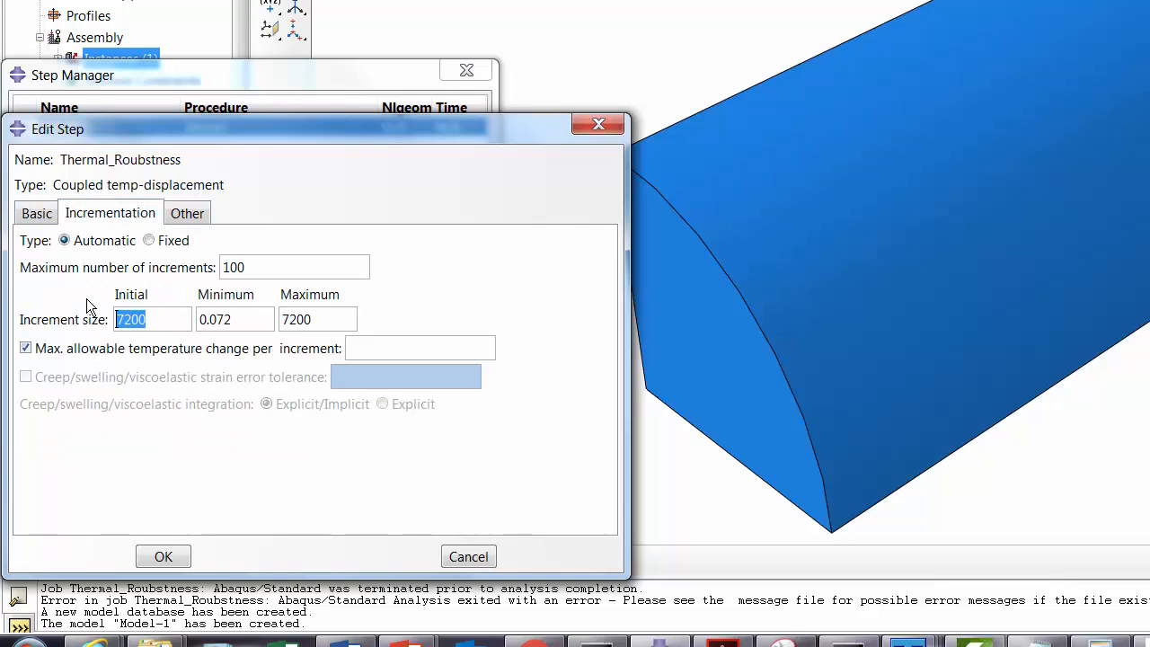
pyautogui.write('1')
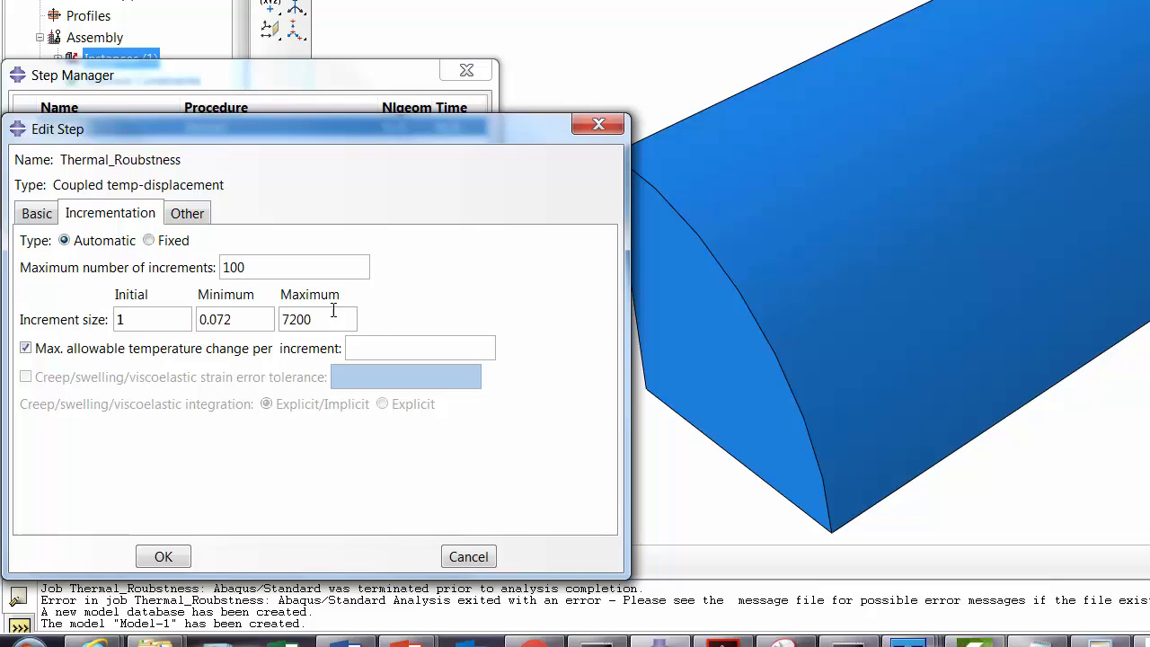
pyautogui.click(268, 271)
pyautogui.write('0')
pyautogui.click(414, 348)
pyautogui.write('25')
pyautogui.click(181, 559)
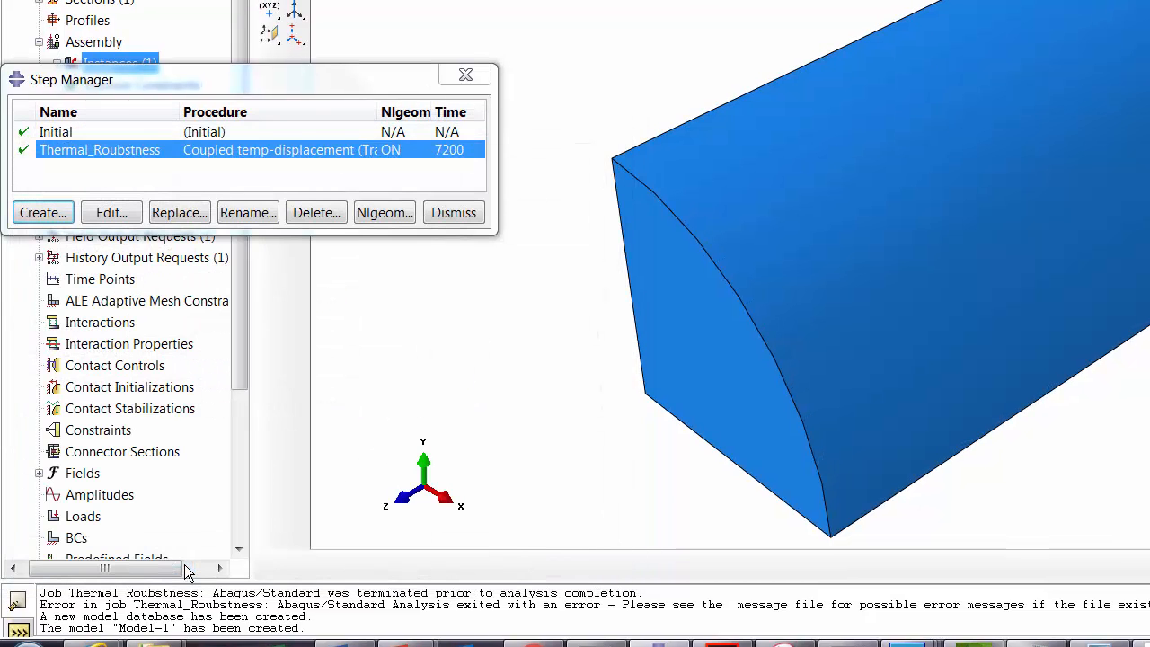
# Review the basic and incrementation settings of the Thermal_Roubstness step.
pyautogui.click(106, 214)
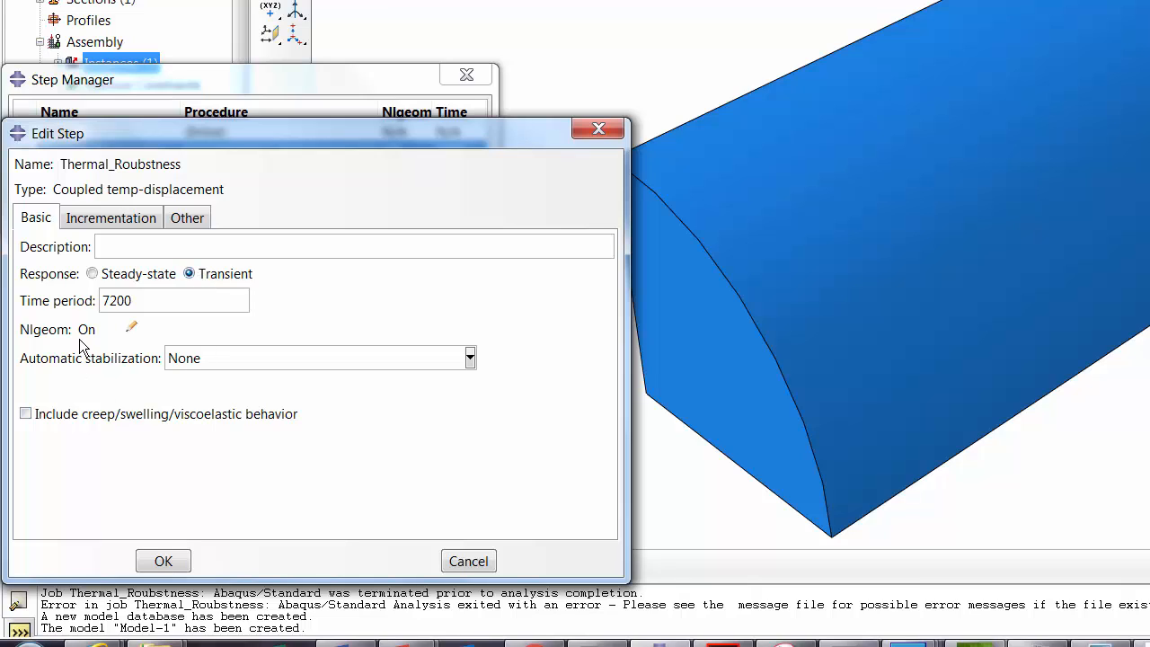
pyautogui.click(80, 218)
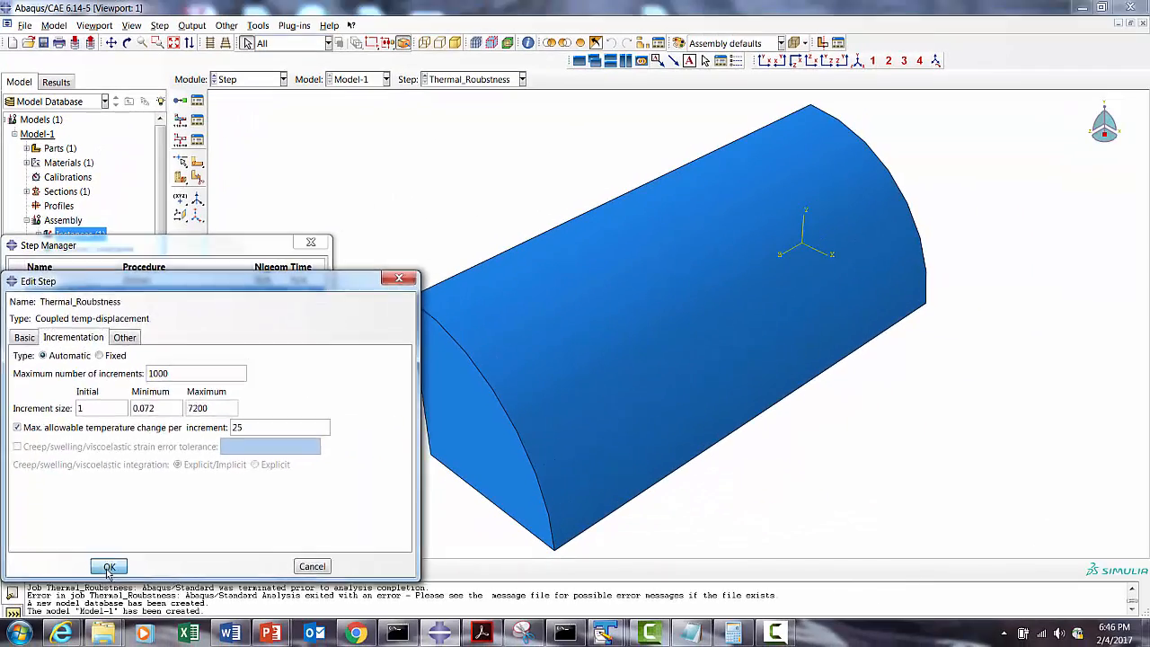
pyautogui.click(163, 561)
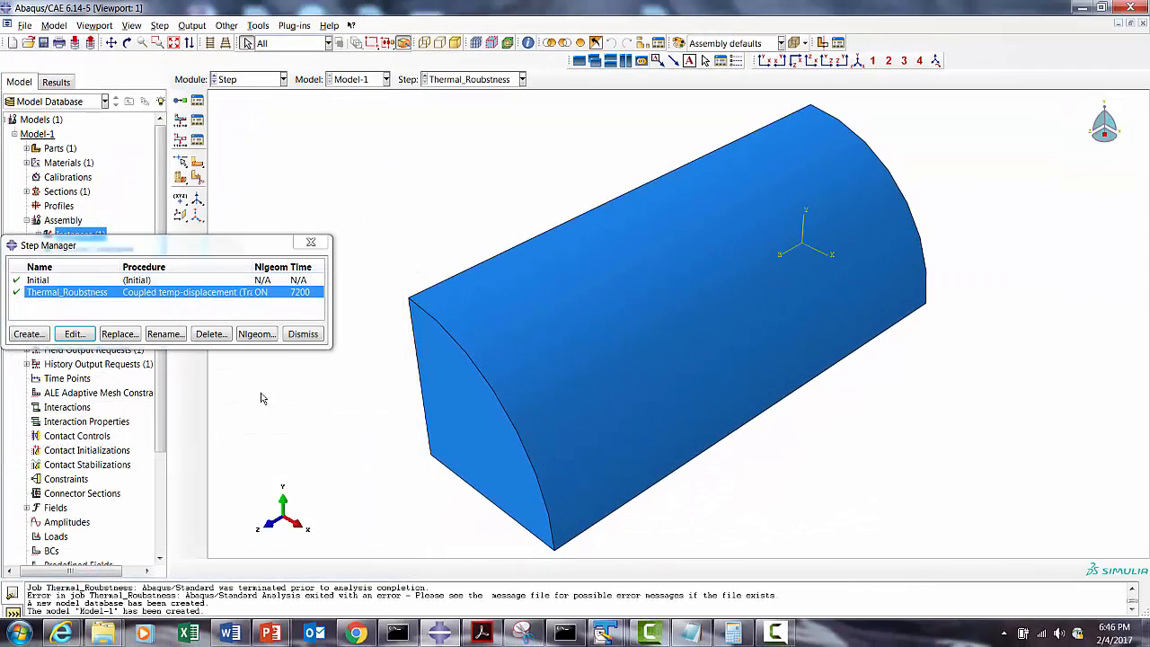
pyautogui.click(296, 339)
# Switch to the Interaction module.
pyautogui.click(227, 80)
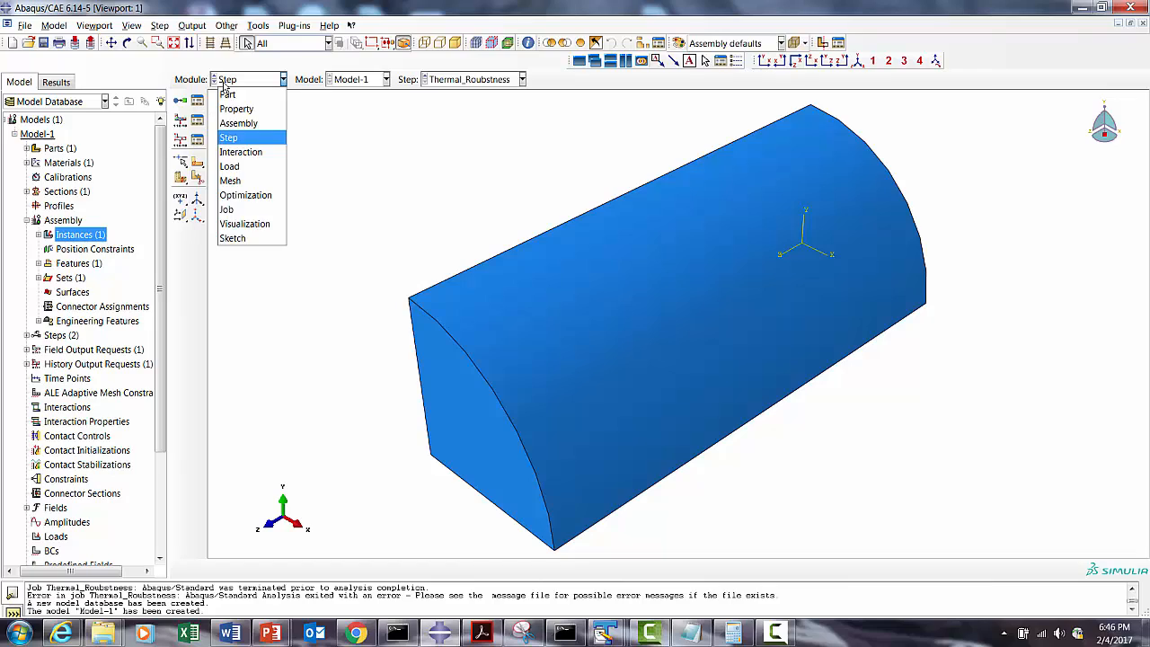
pyautogui.click(239, 152)
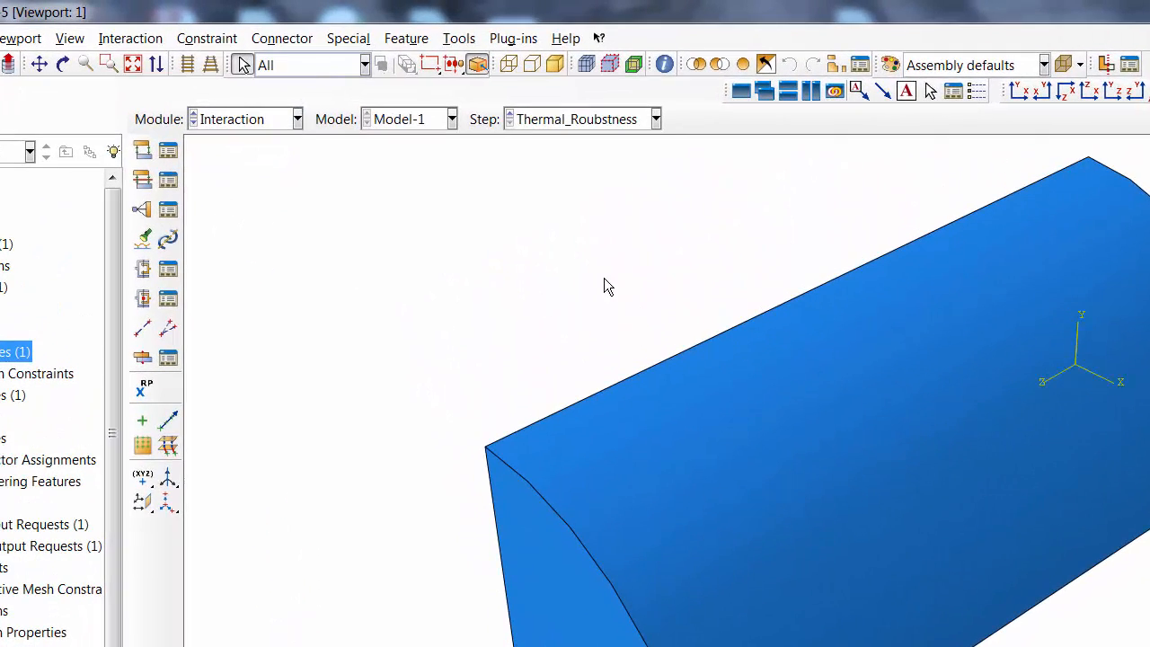
# Create a film condition interaction property named Outer.
pyautogui.click(63, 64)
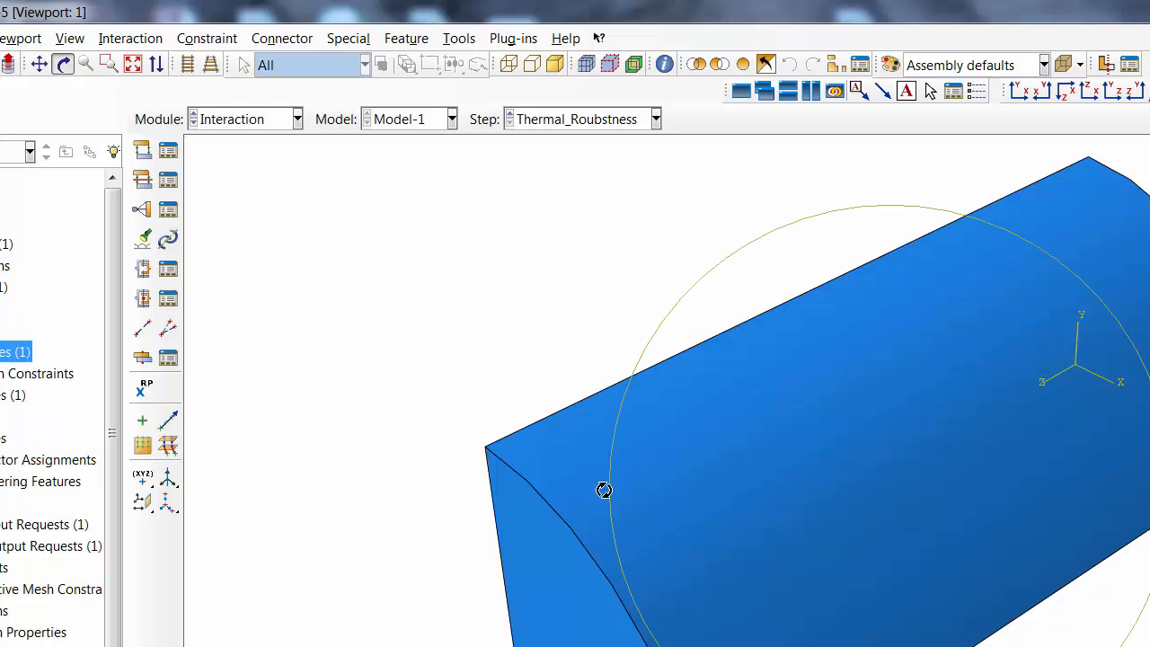
pyautogui.moveTo(604, 490); pyautogui.dragTo(737, 445)
pyautogui.click(138, 70)
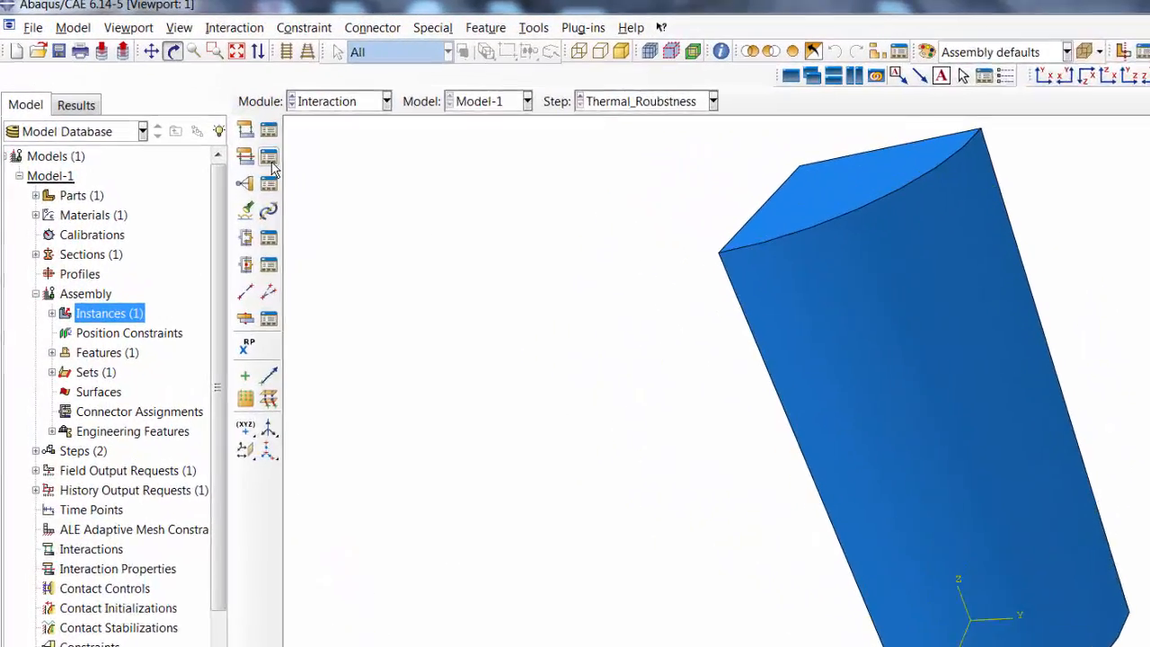
pyautogui.click(198, 120)
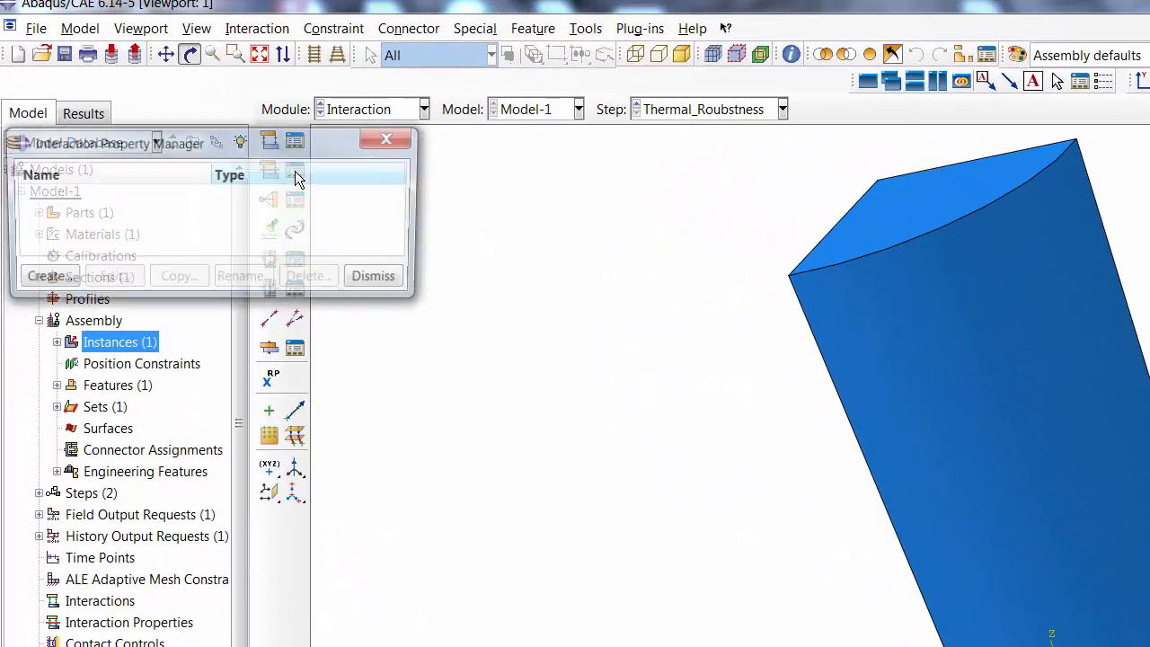
pyautogui.click(371, 279)
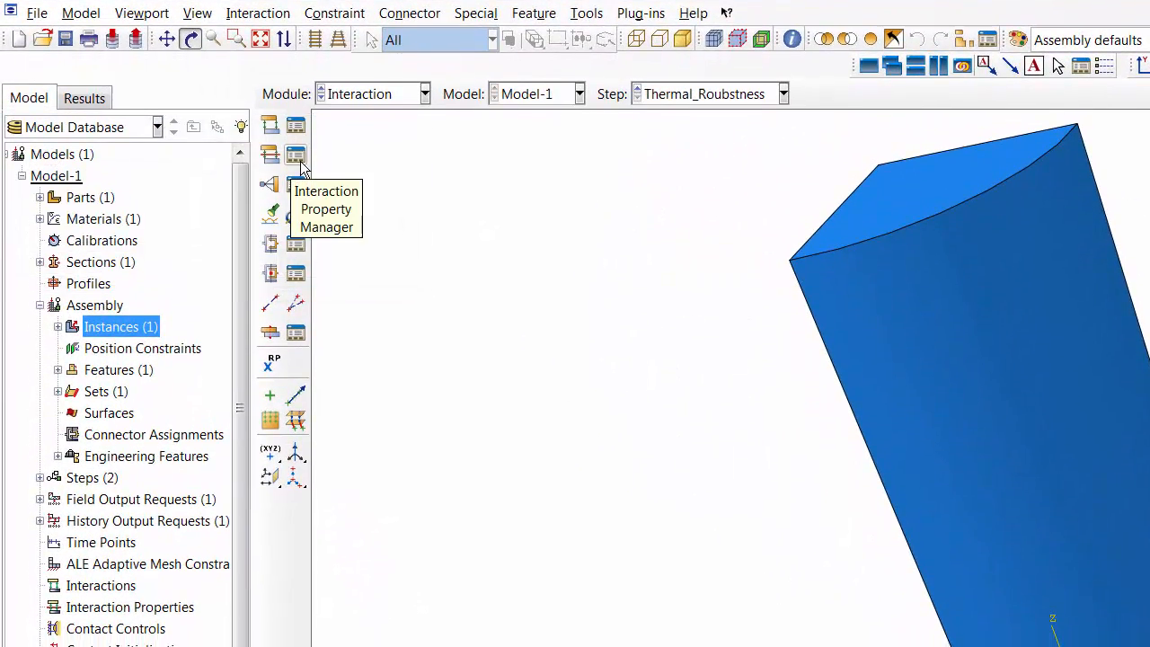
pyautogui.click(297, 168)
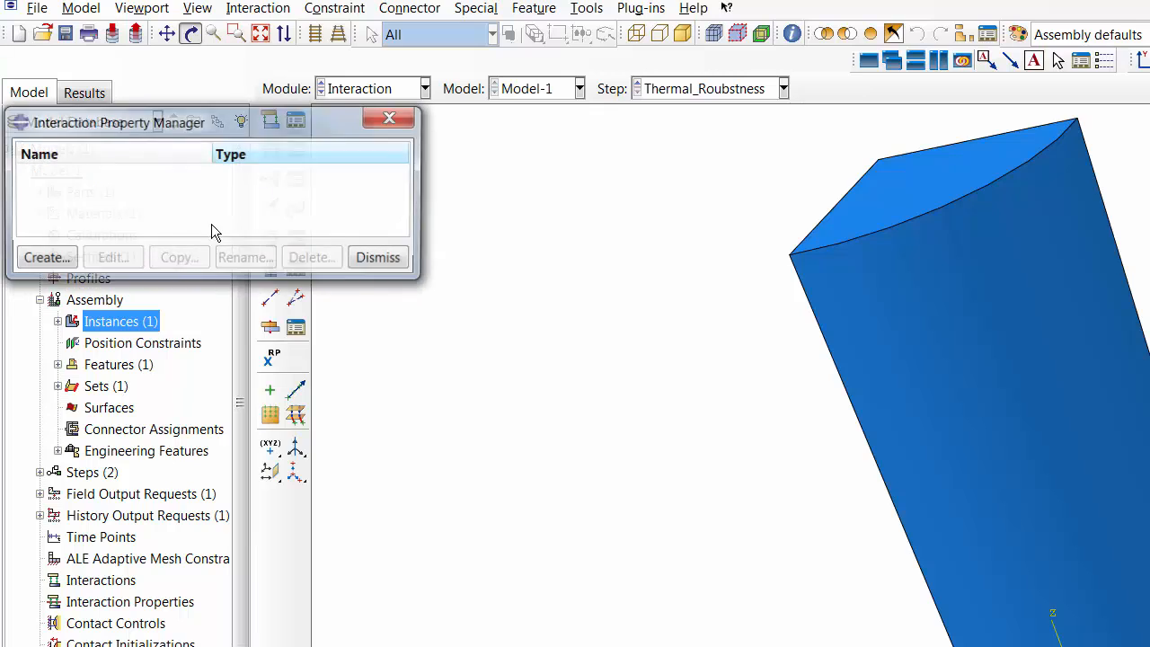
pyautogui.click(47, 257)
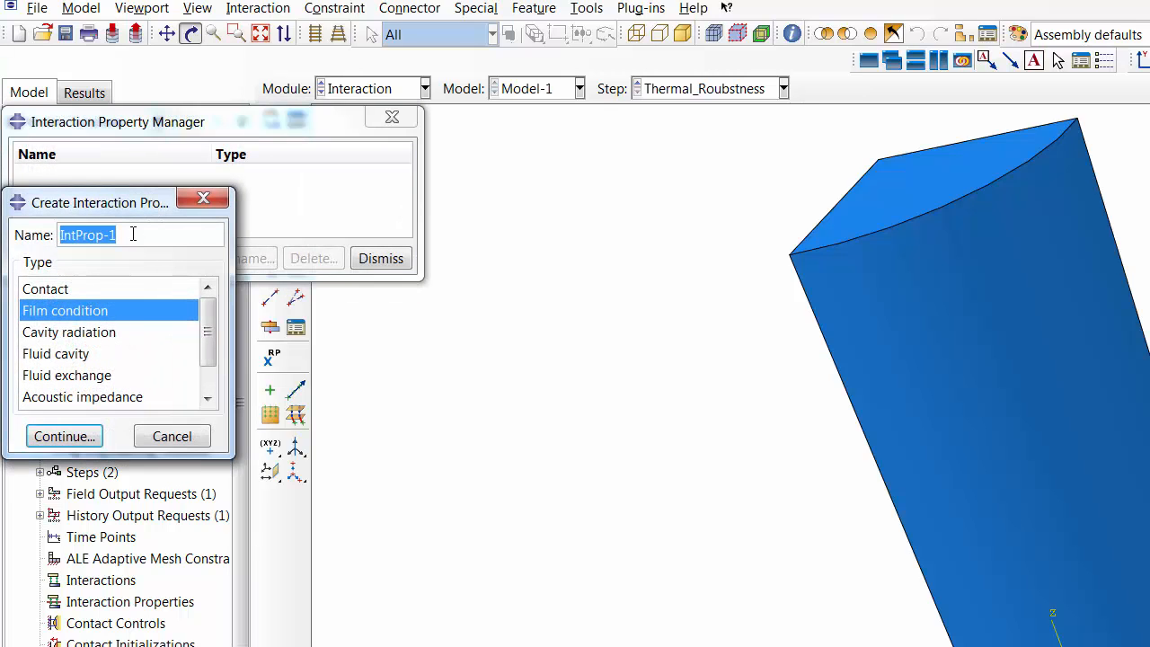
pyautogui.write('Outer')
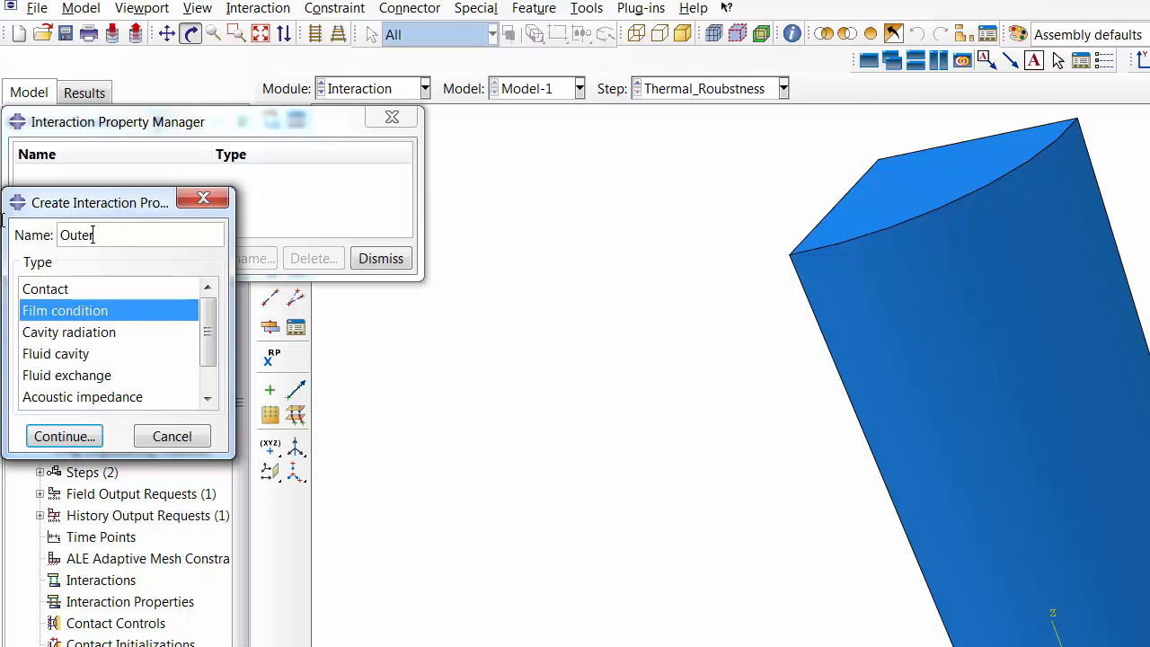
pyautogui.click(54, 436)
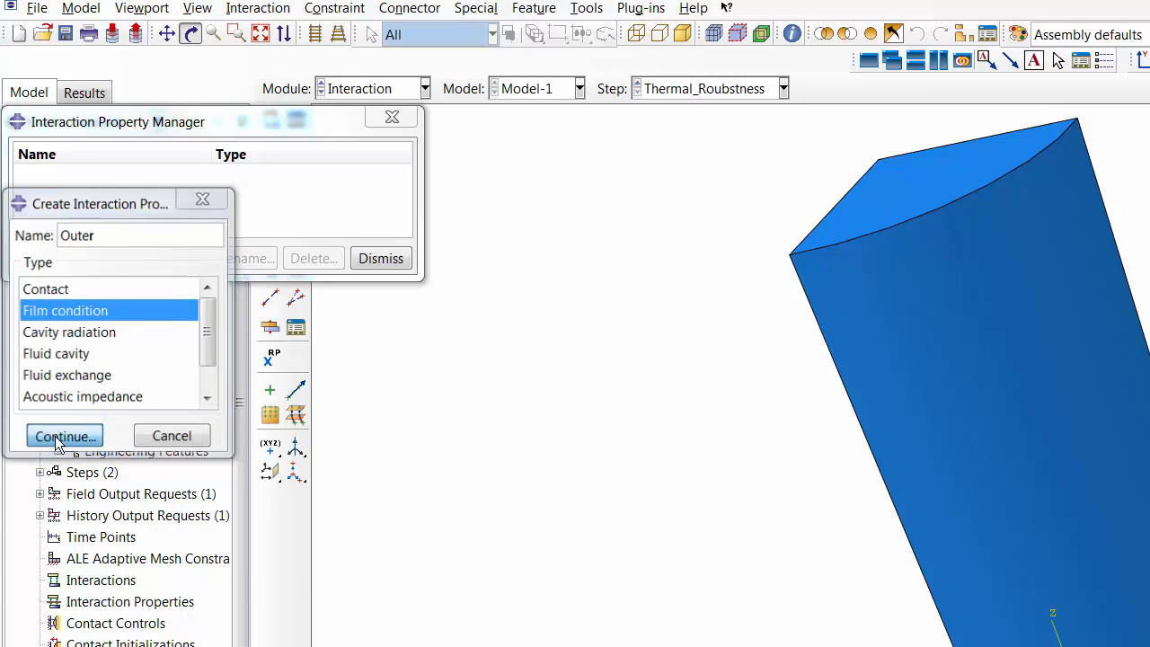
# Make the Outer film property temperature-dependent, with film coefficients 15 at temperature 23 and 25 at 200.
pyautogui.click(44, 316)
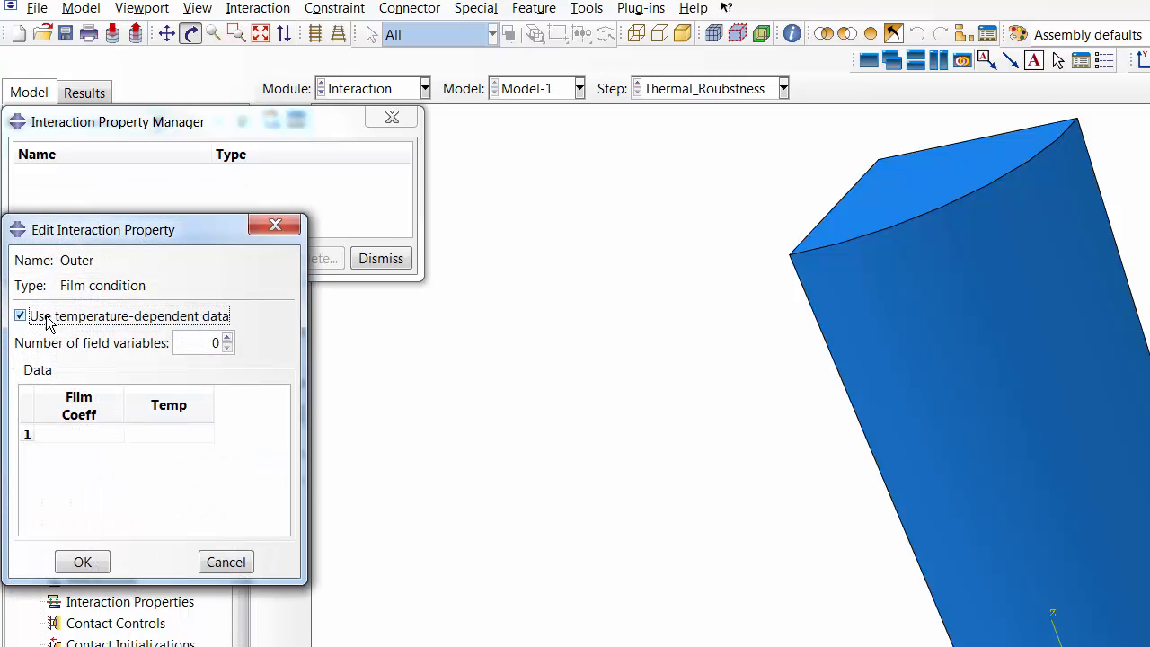
pyautogui.click(99, 435)
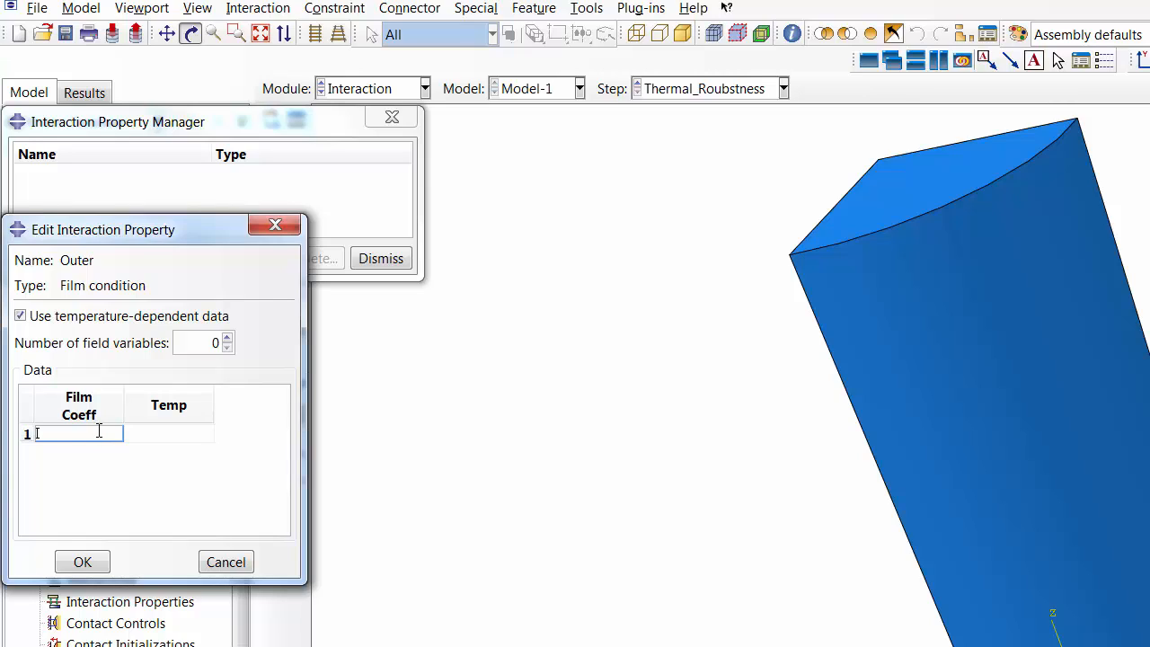
pyautogui.write('15')
pyautogui.click(169, 435)
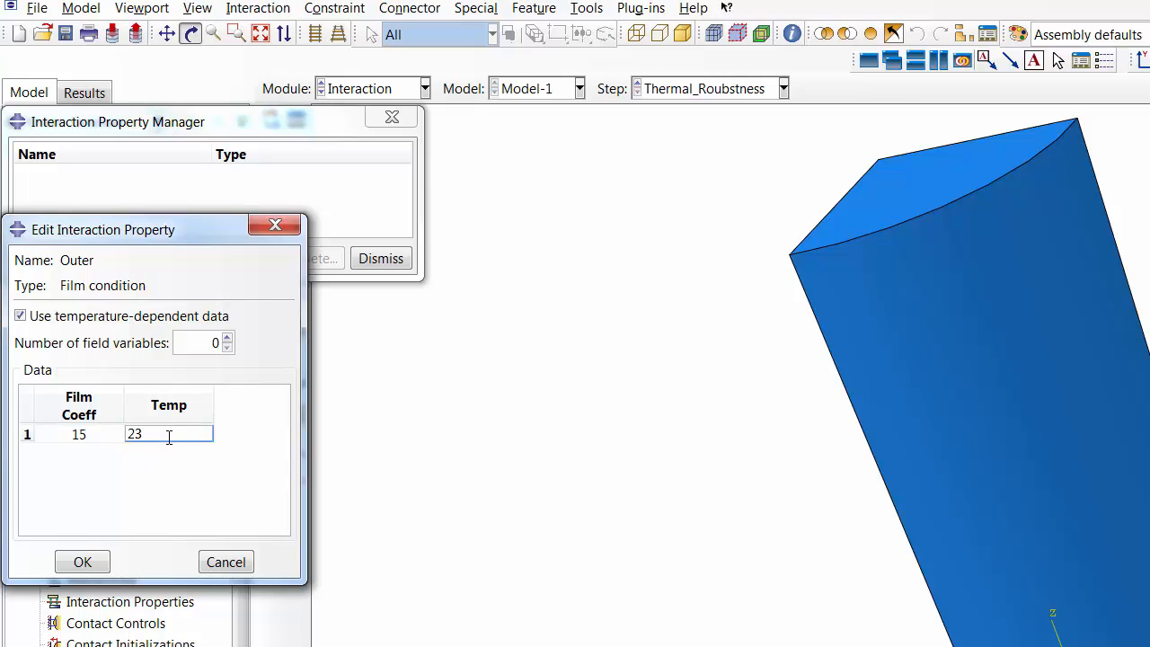
pyautogui.write('23')
pyautogui.press('Tab')
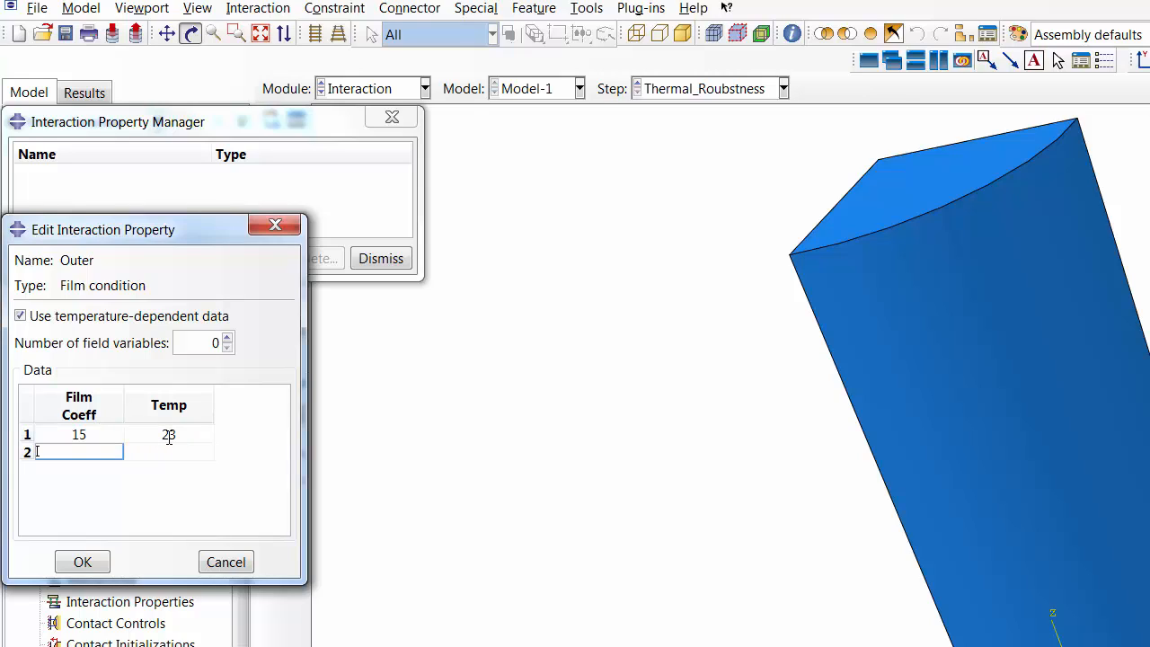
pyautogui.write('25')
pyautogui.click(184, 455)
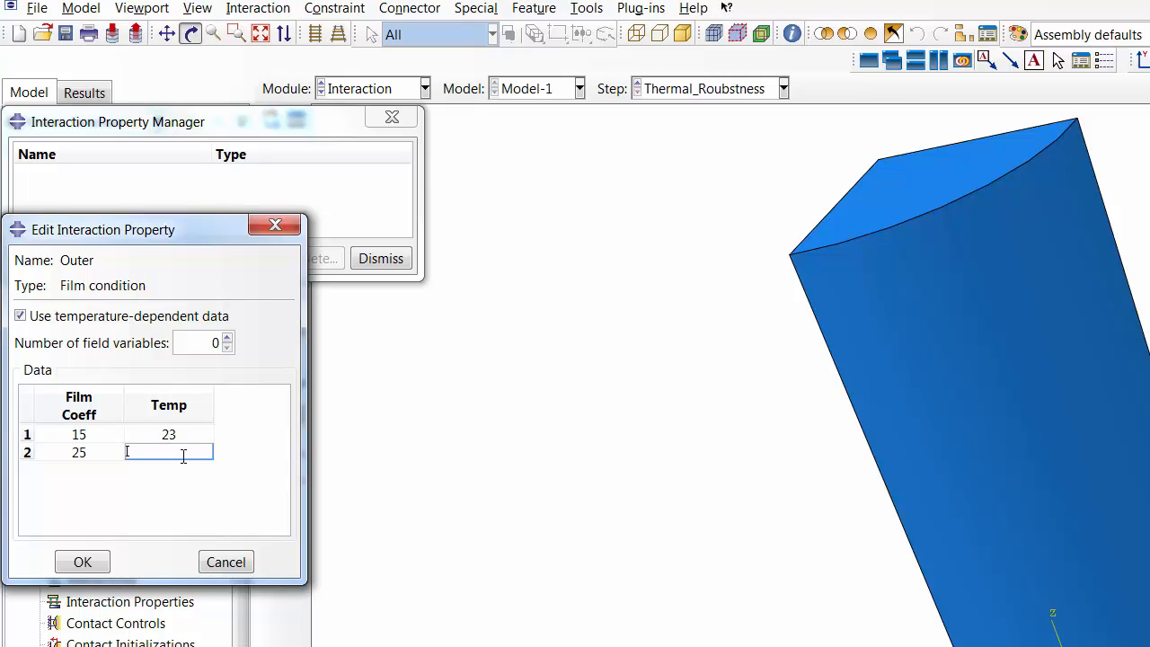
pyautogui.write('200')
# Add film coefficients 35 at temperature 400 and 40 at 600 to the Outer property and save it.
pyautogui.press('Tab')
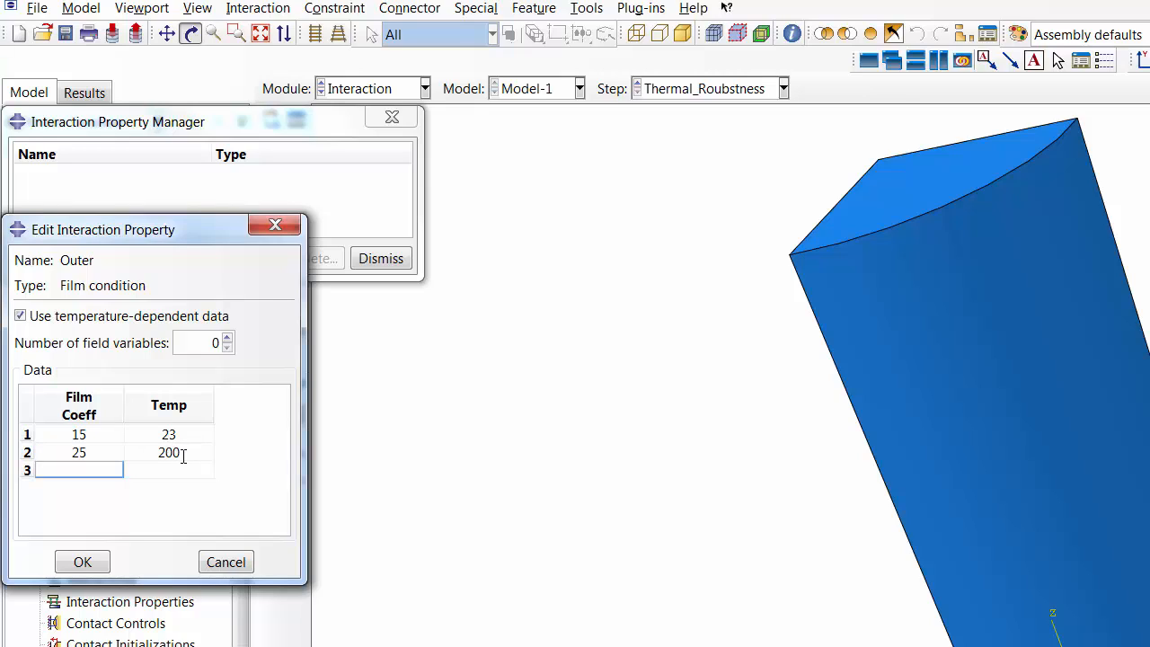
pyautogui.write('35')
pyautogui.click(177, 471)
pyautogui.write('400')
pyautogui.press('Tab')
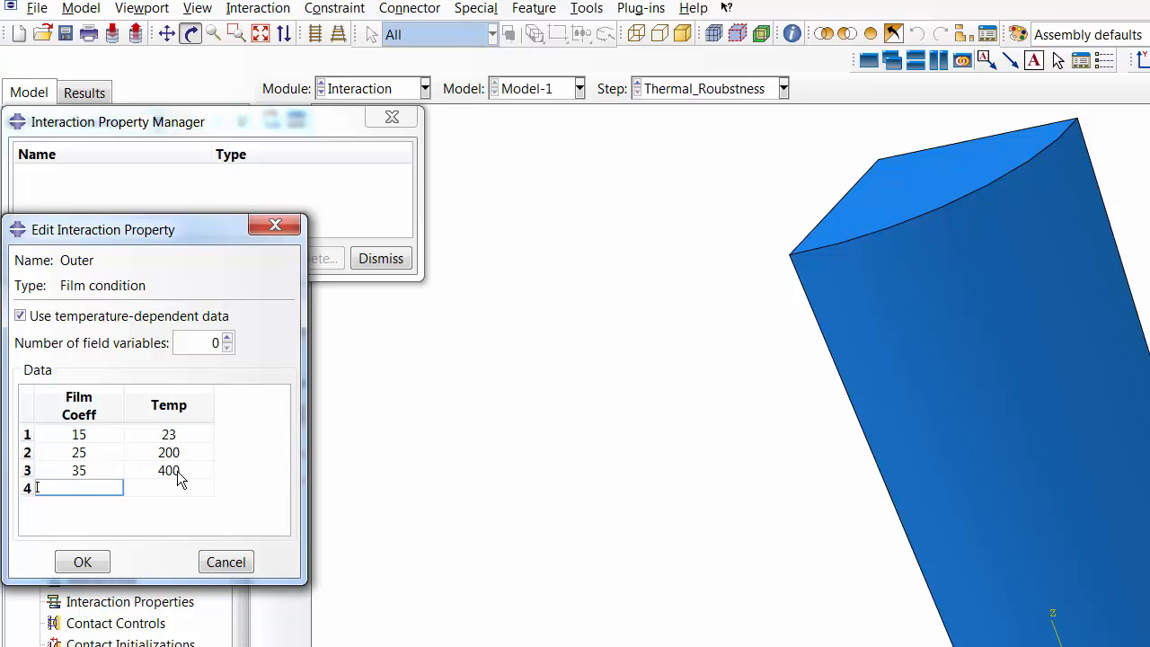
pyautogui.write('40')
pyautogui.click(188, 493)
pyautogui.write('600')
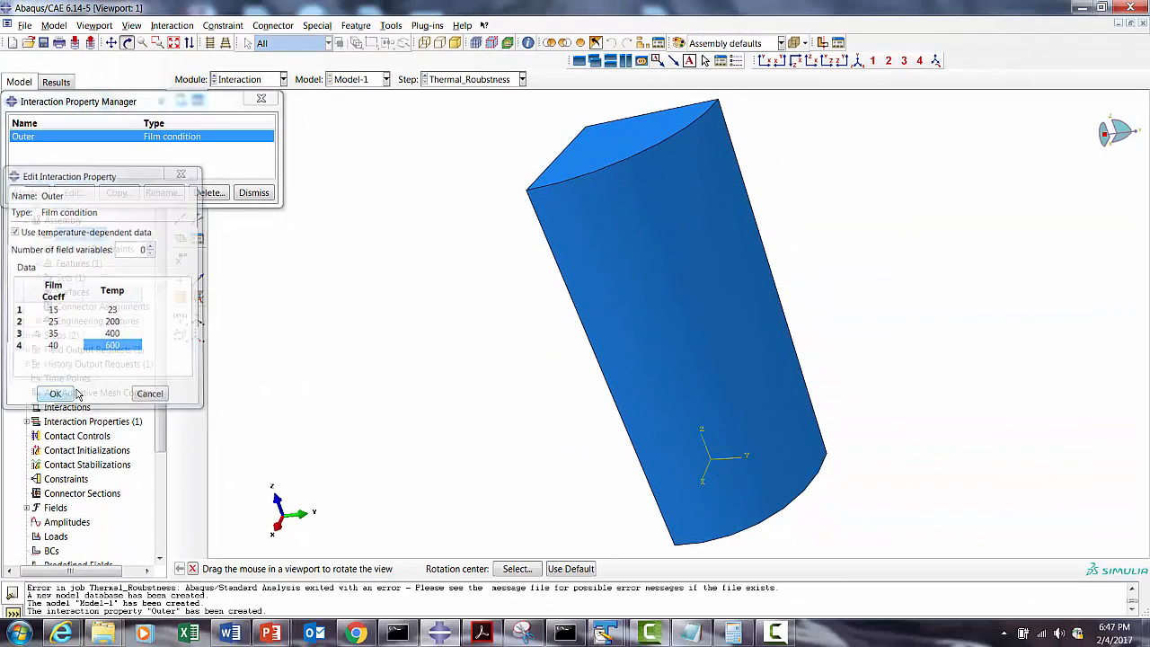
pyautogui.click(82, 561)
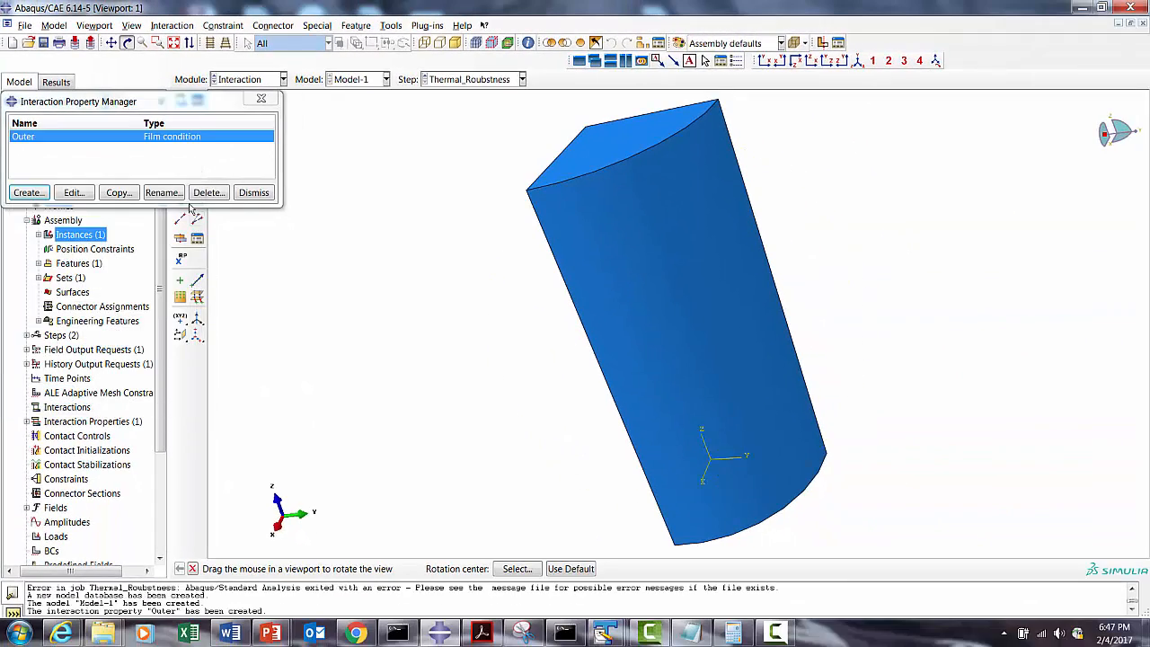
# Create a second film condition interaction property named Top that uses temperature-dependent data.
pyautogui.click(32, 194)
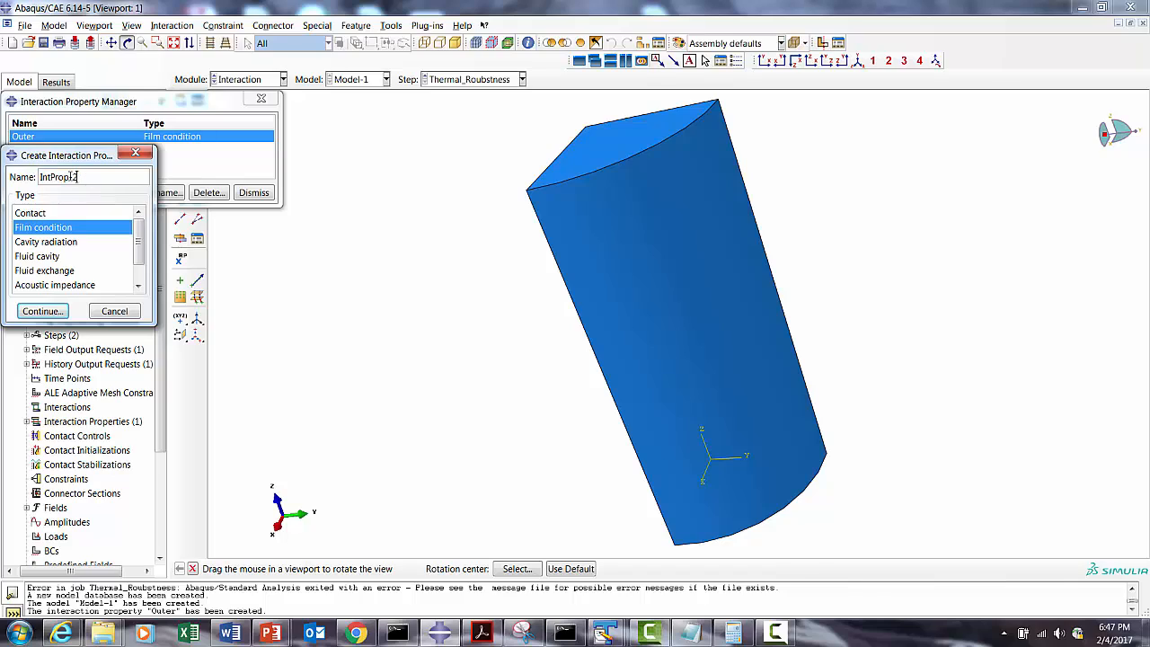
pyautogui.write('Top')
pyautogui.click(43, 311)
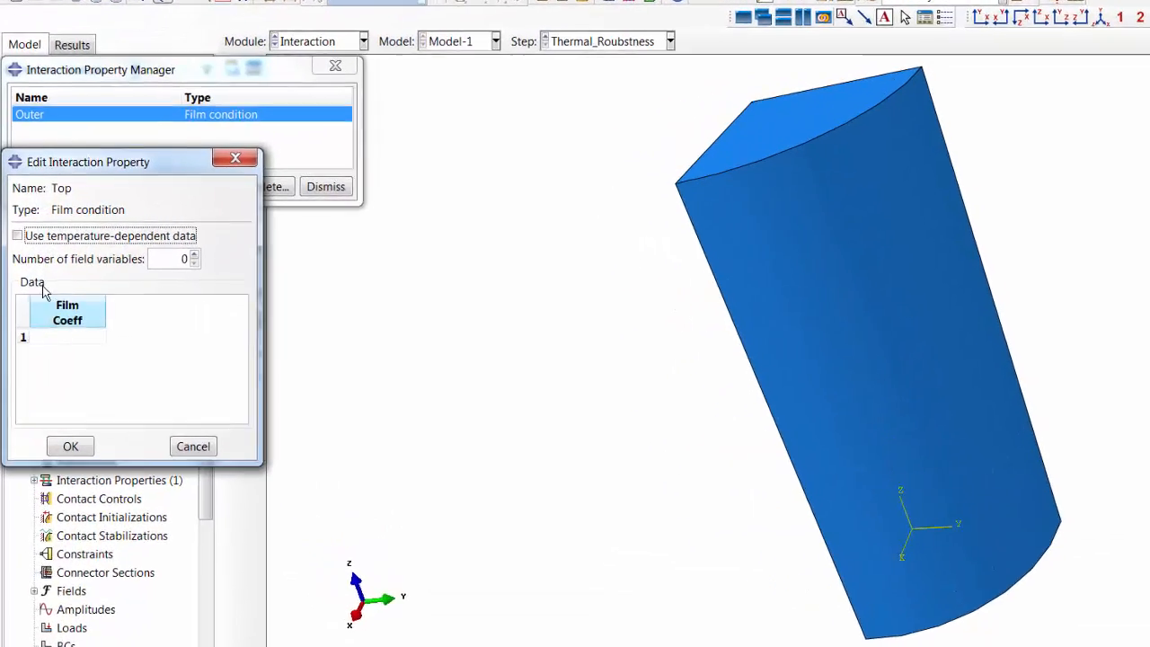
pyautogui.click(32, 237)
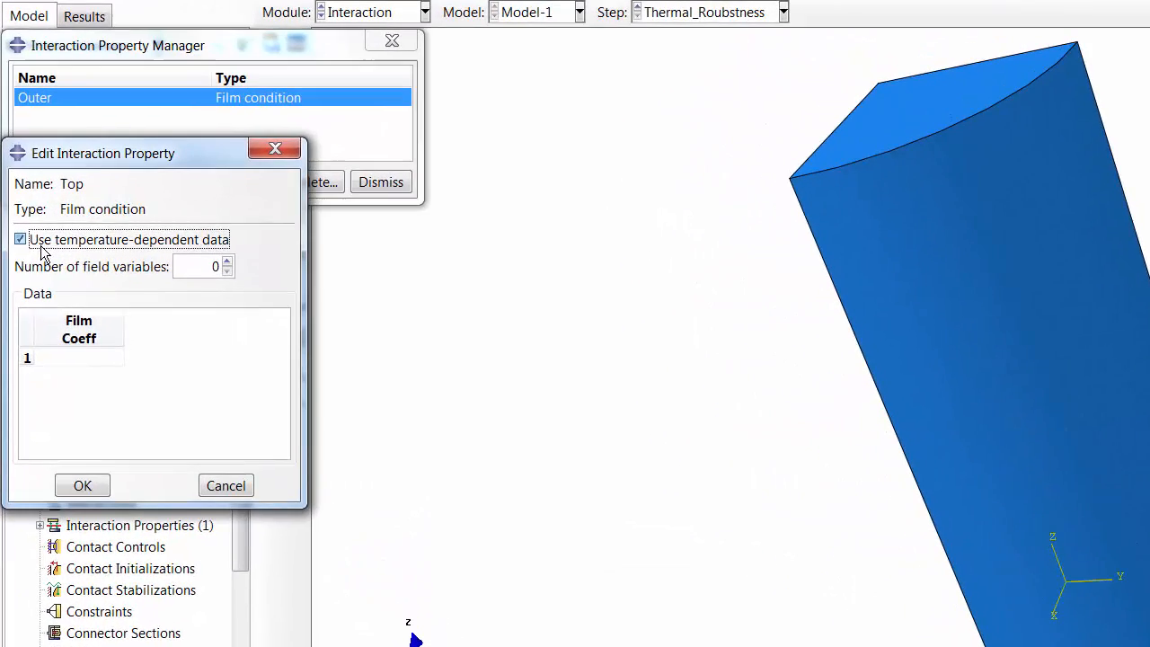
# Enter film coefficients 13 at temperature 23 and 20 at 200 for the Top property.
pyautogui.click(75, 341)
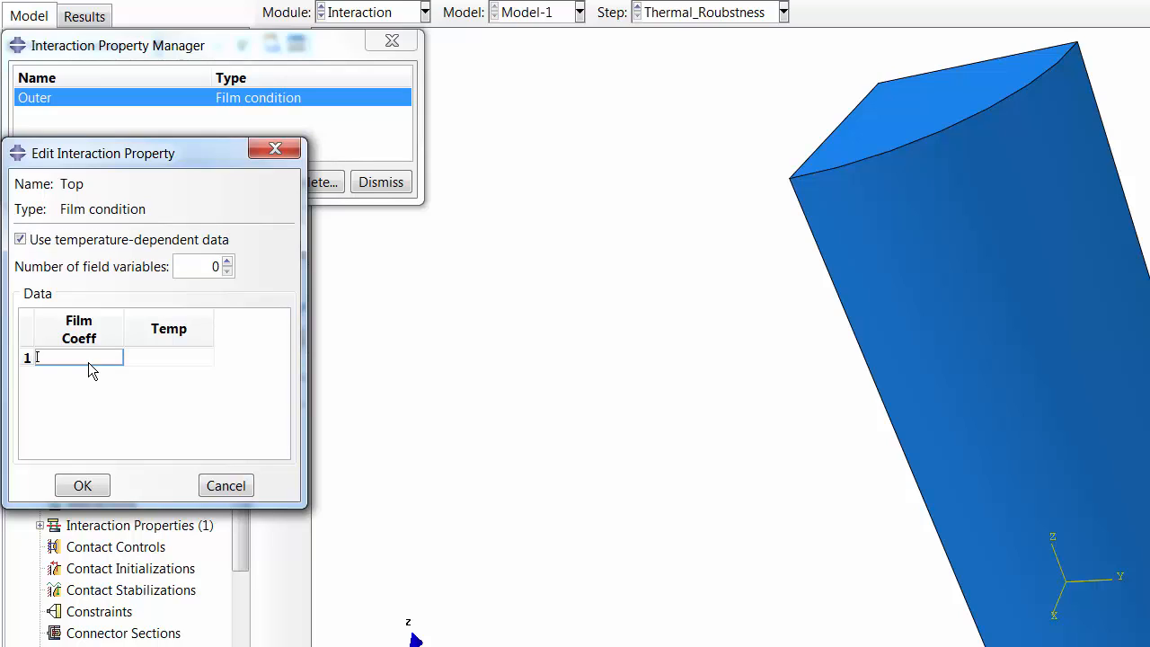
pyautogui.write('13')
pyautogui.click(167, 364)
pyautogui.write('23')
pyautogui.press('Tab')
pyautogui.write('20')
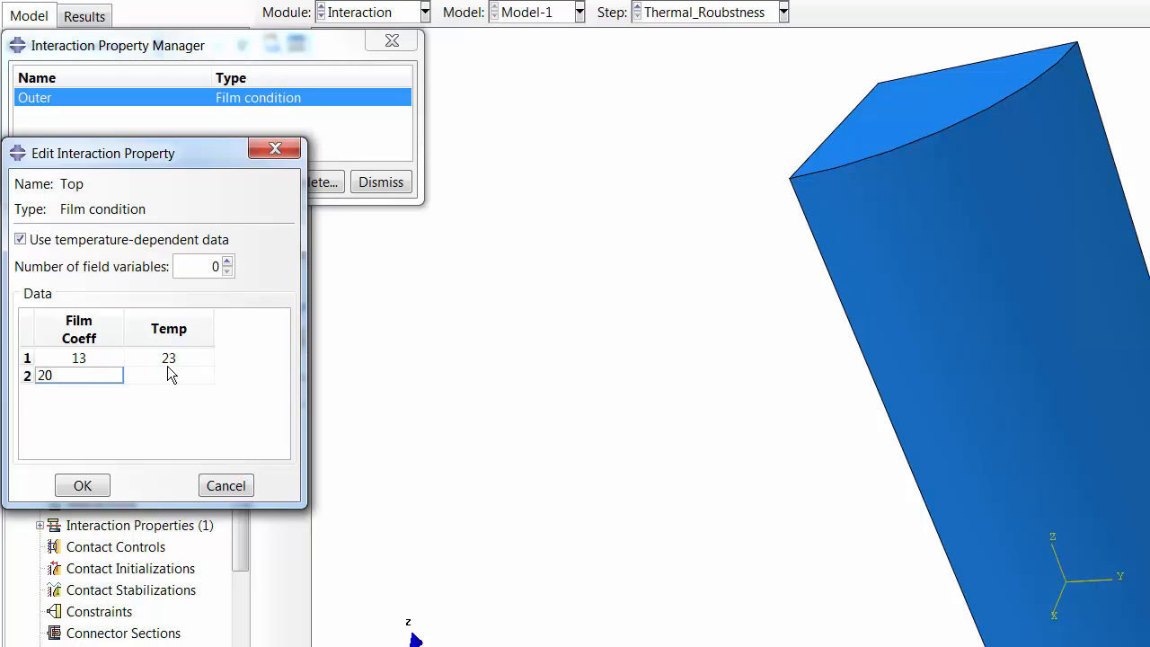
pyautogui.click(175, 376)
pyautogui.write('200')
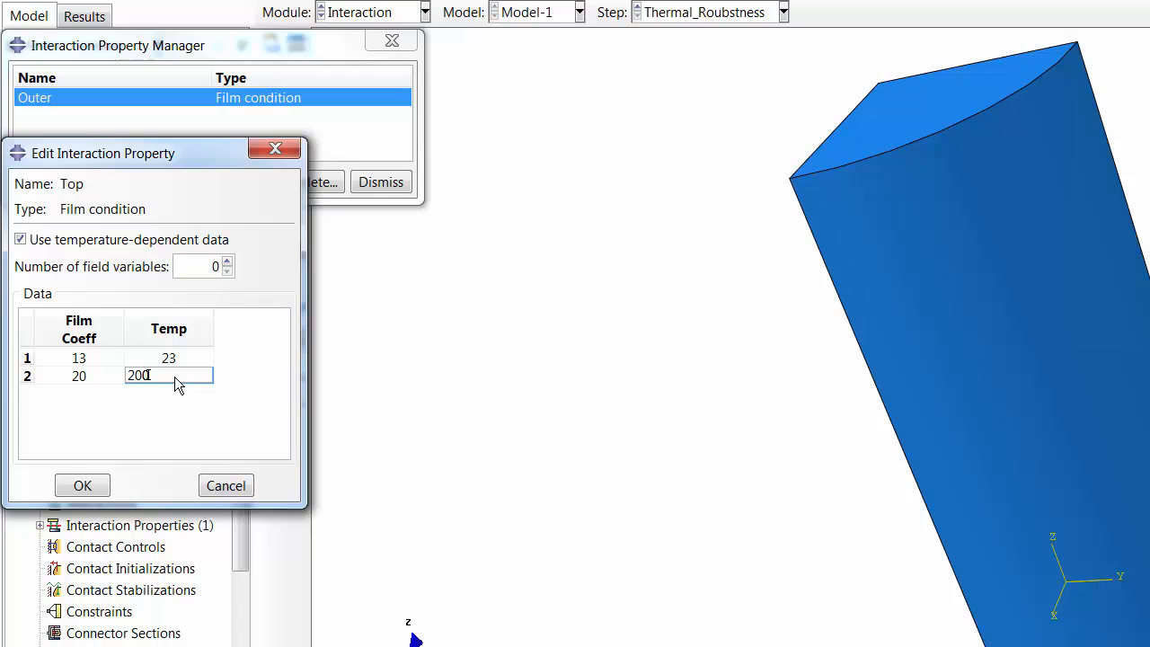
# Add film coefficients 30 at temperature 400 and 40 at 600 to the Top property, save it and close the property manager.
pyautogui.press('Tab')
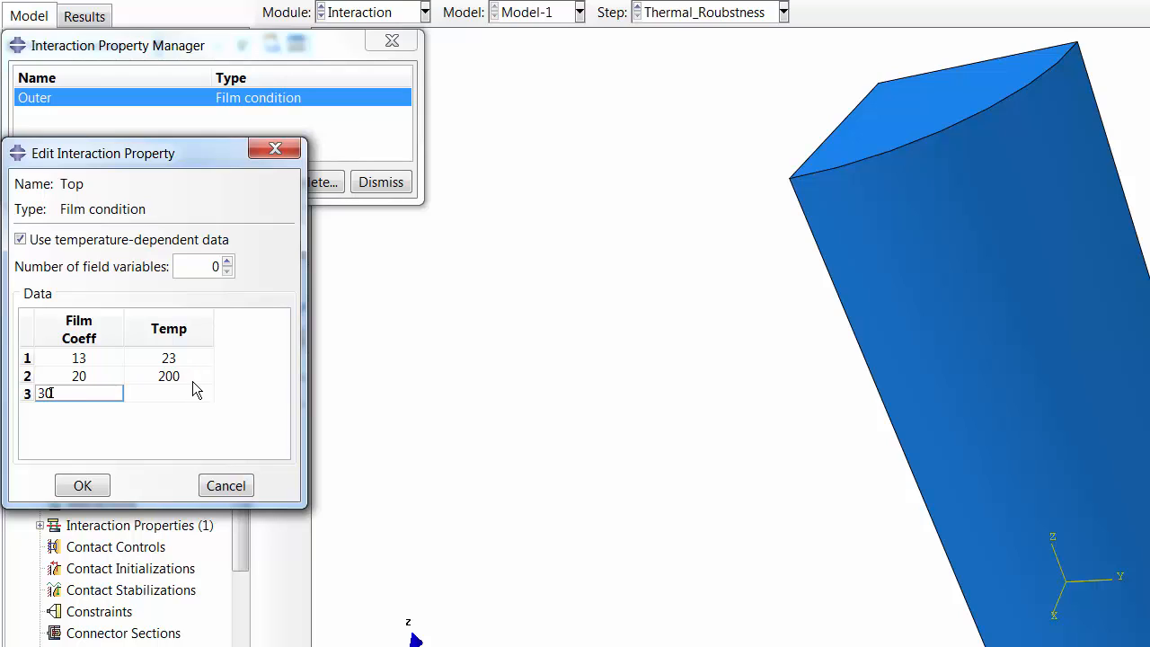
pyautogui.click(191, 393)
pyautogui.write('400')
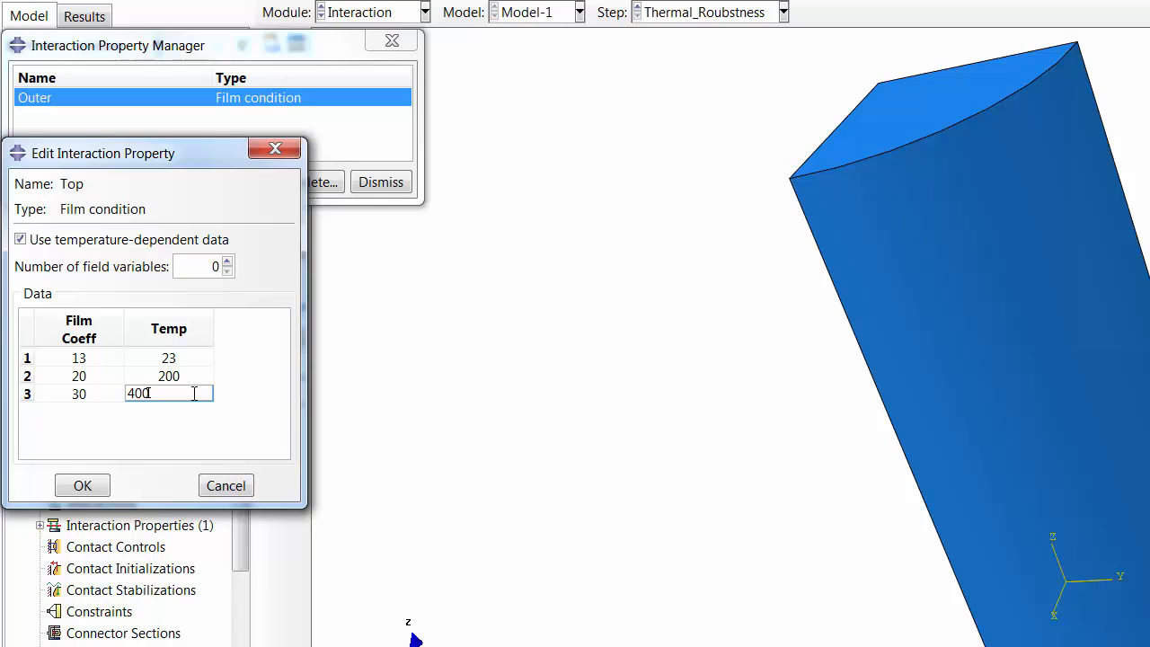
pyautogui.press('Tab')
pyautogui.write('4')
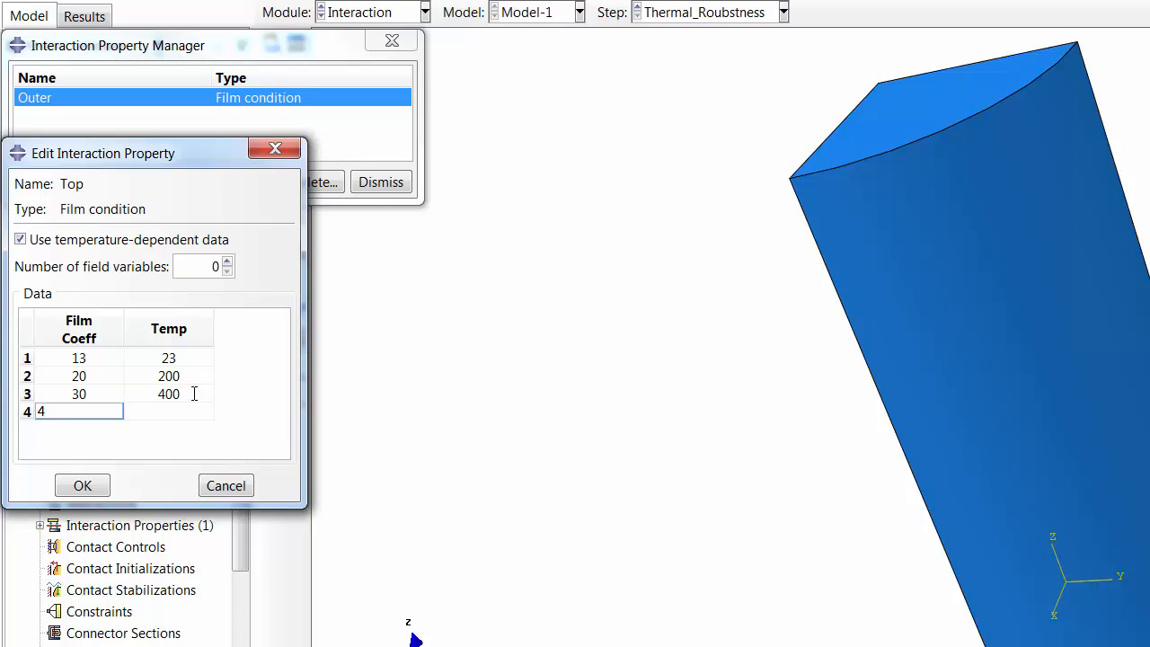
pyautogui.write('0')
pyautogui.press('Tab')
pyautogui.write('6')
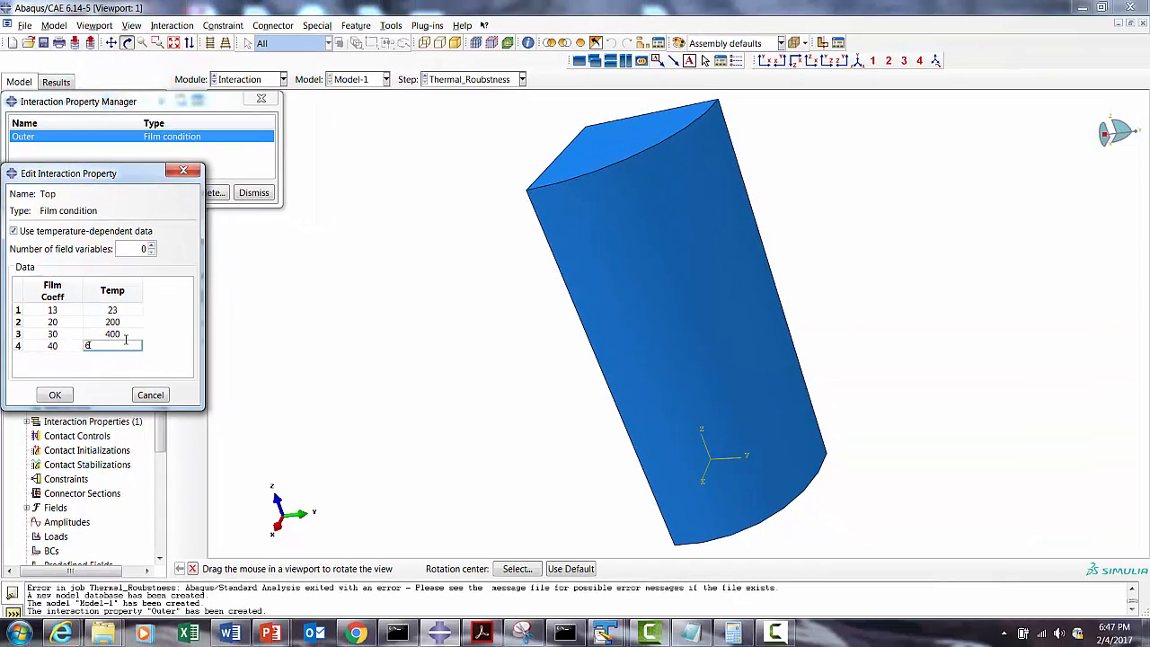
pyautogui.write('00')
pyautogui.click(54, 395)
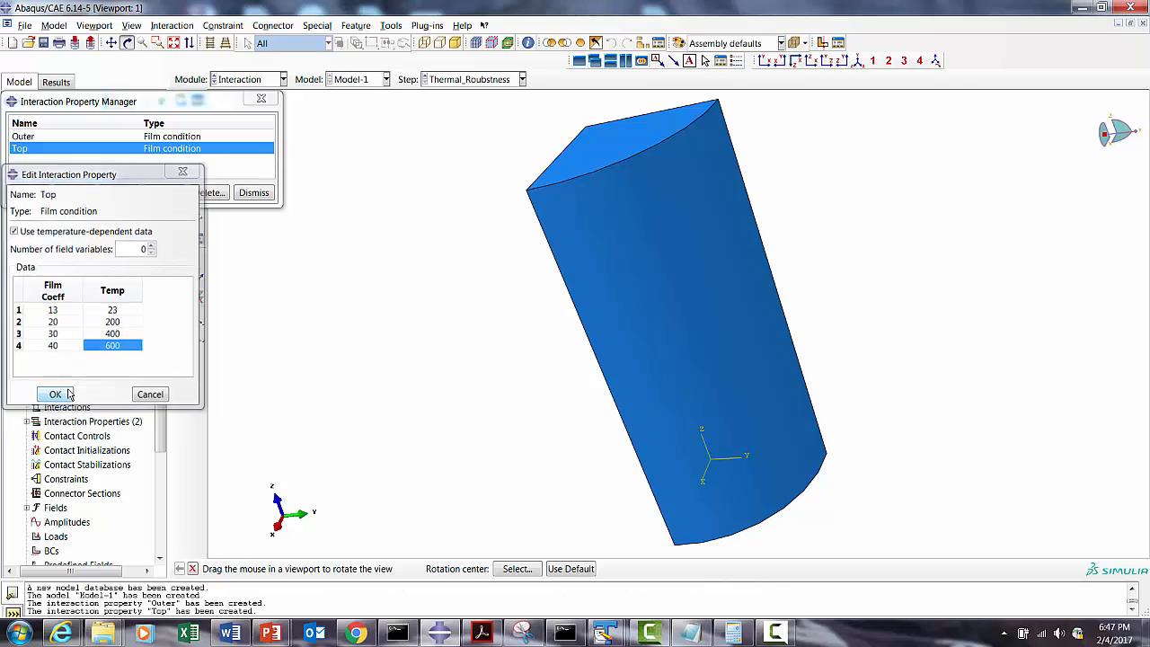
pyautogui.click(254, 193)
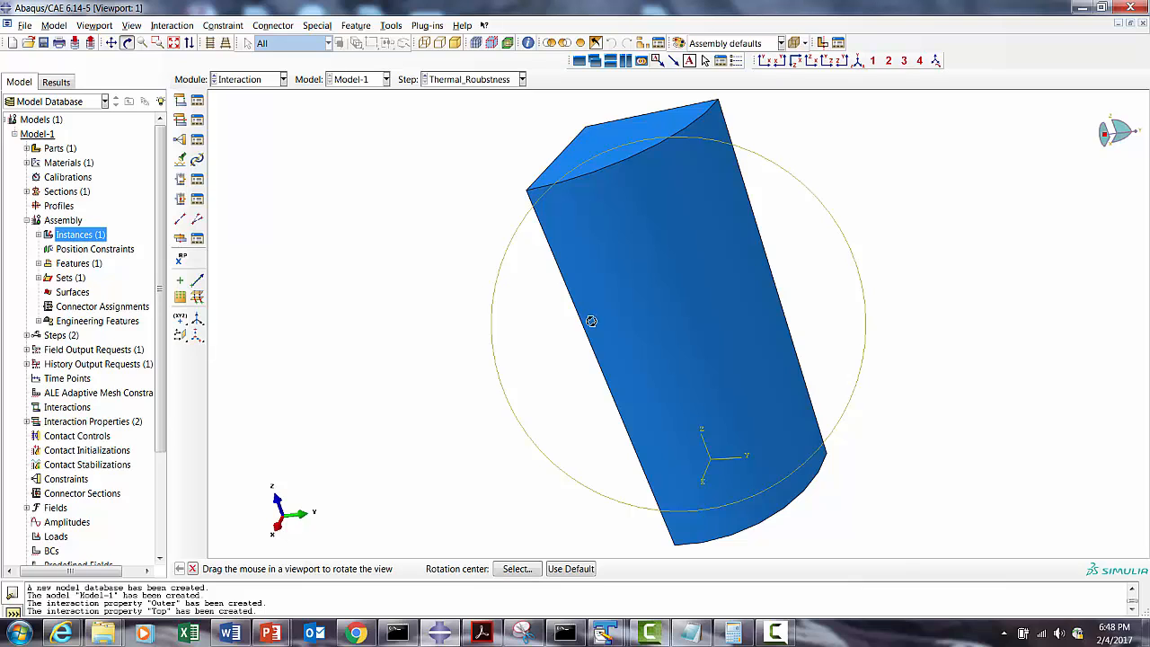
# Create a surface film condition interaction named Outer in the Thermal_Roubstness step on the quarter cylinder's curved outer face.
pyautogui.moveTo(573, 324)
pyautogui.mouseDown()
pyautogui.moveTo(775, 353)
pyautogui.moveTo(750, 373)
pyautogui.moveTo(663, 386)
pyautogui.moveTo(706, 368)
pyautogui.mouseUp()
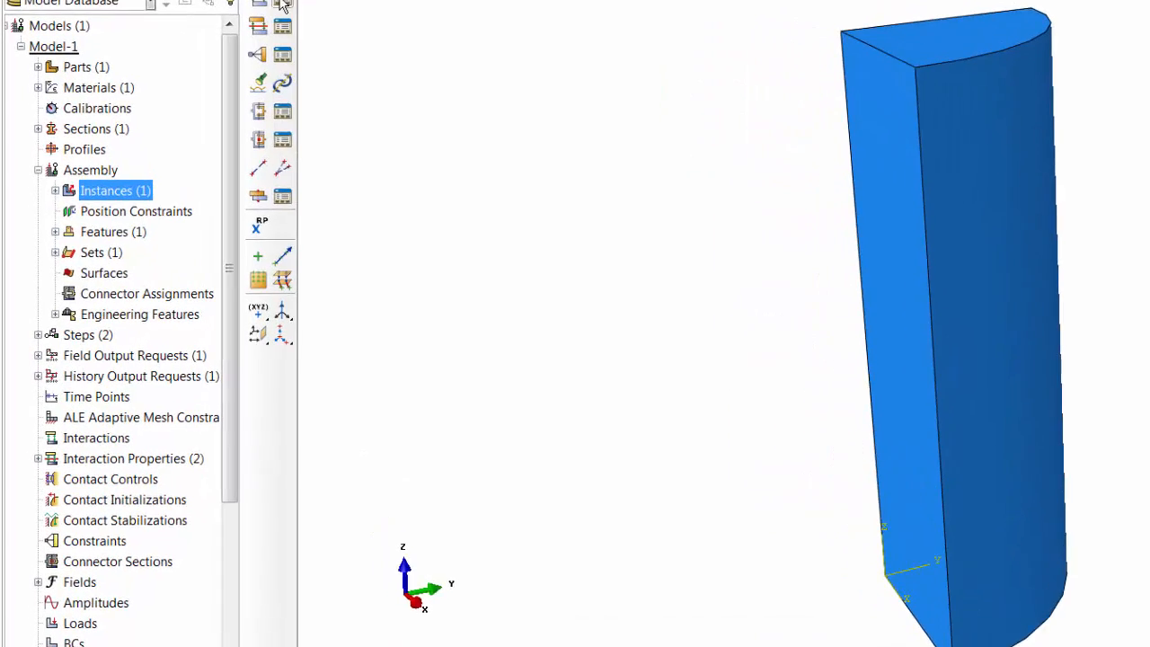
pyautogui.click(197, 101)
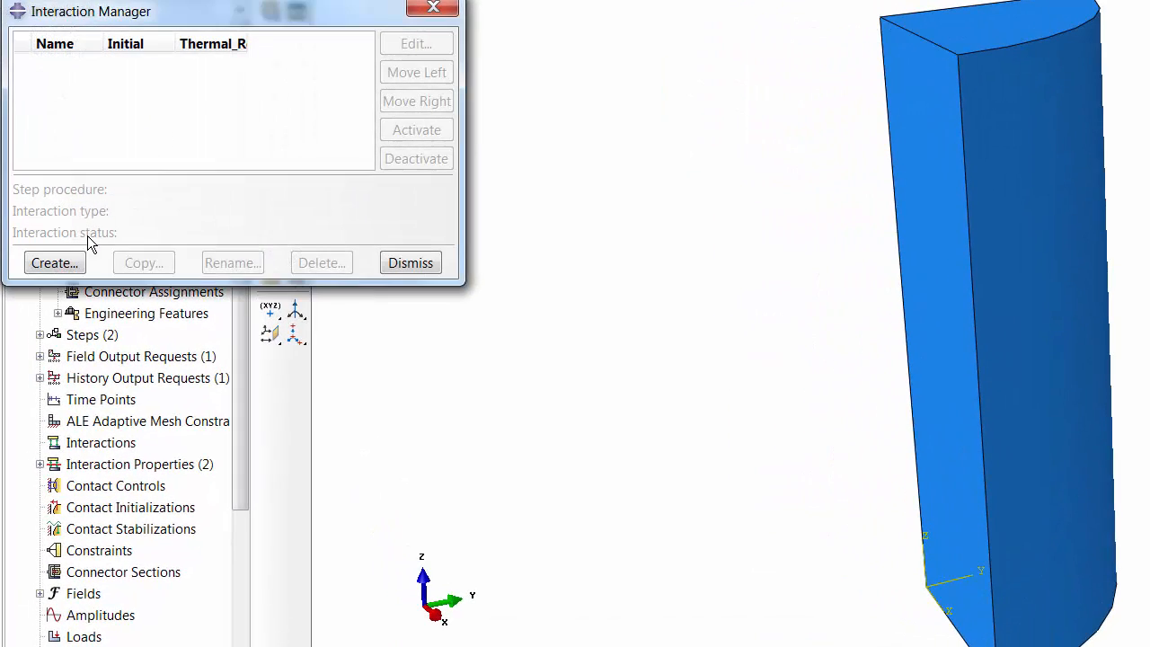
pyautogui.click(65, 262)
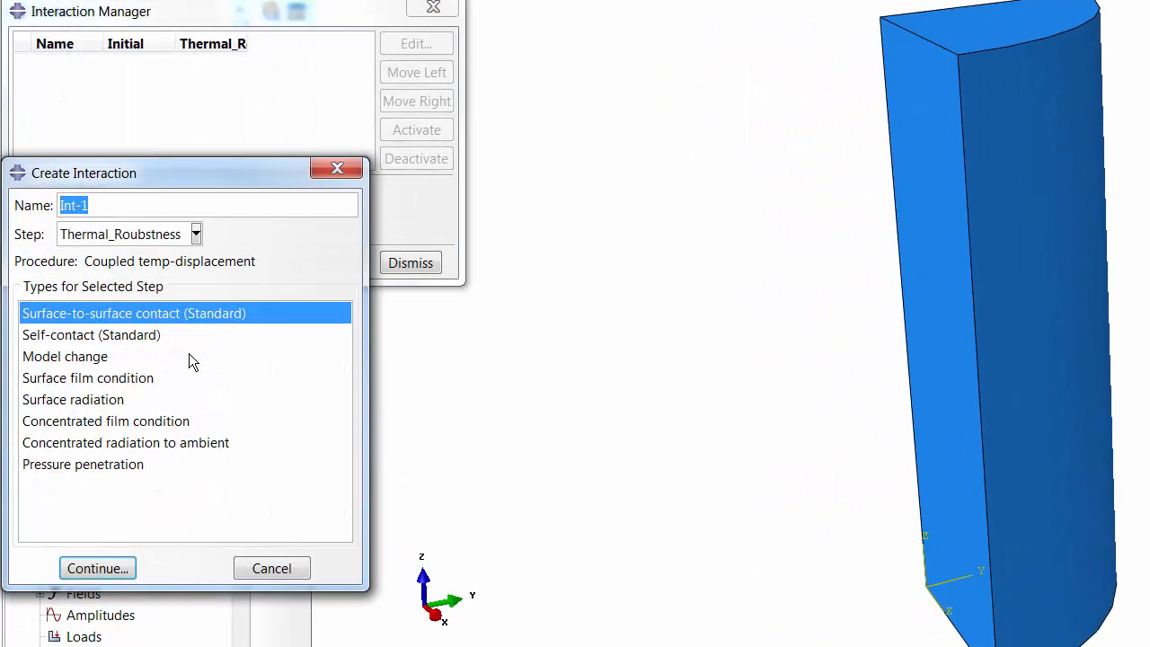
pyautogui.click(101, 381)
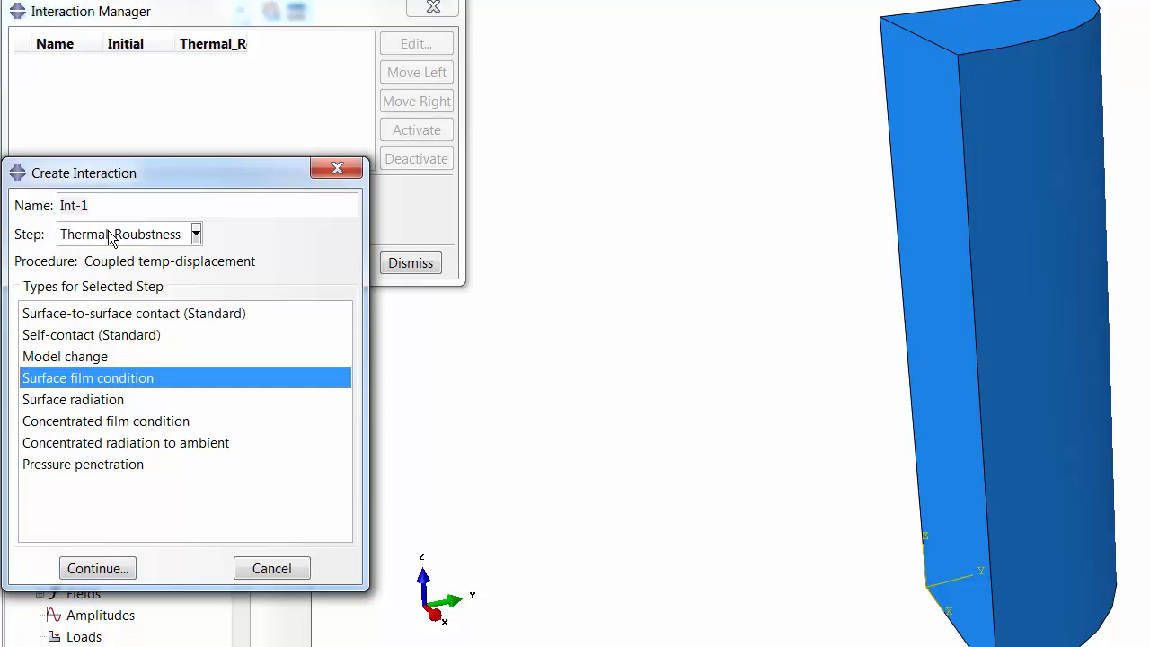
pyautogui.write('Outer')
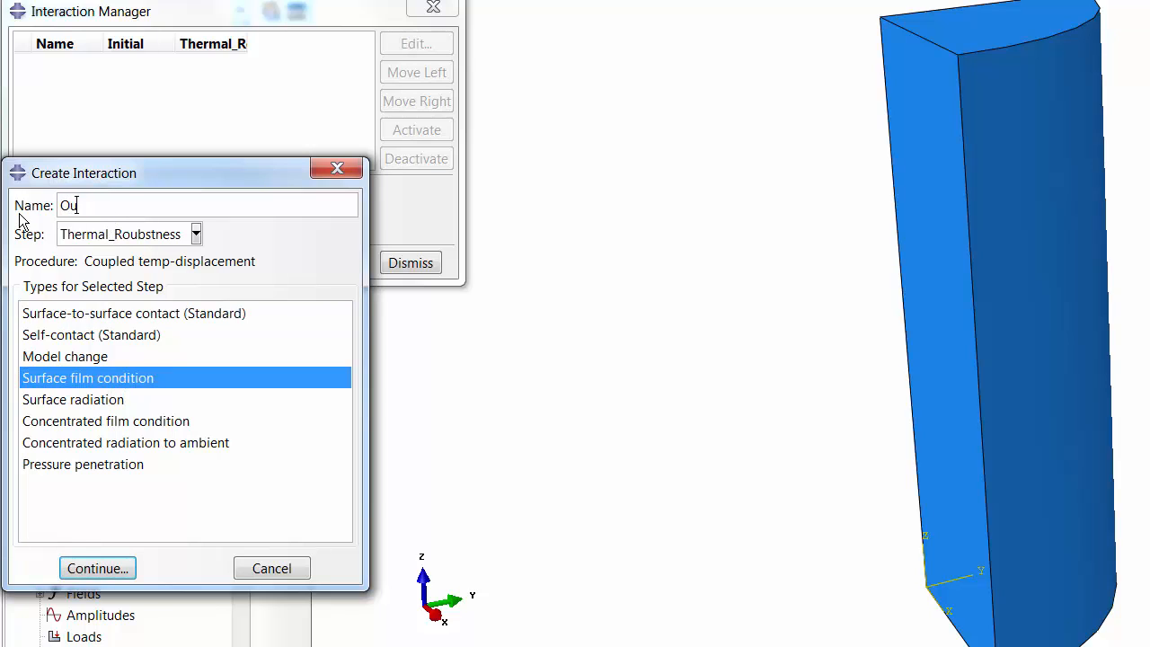
pyautogui.click(127, 567)
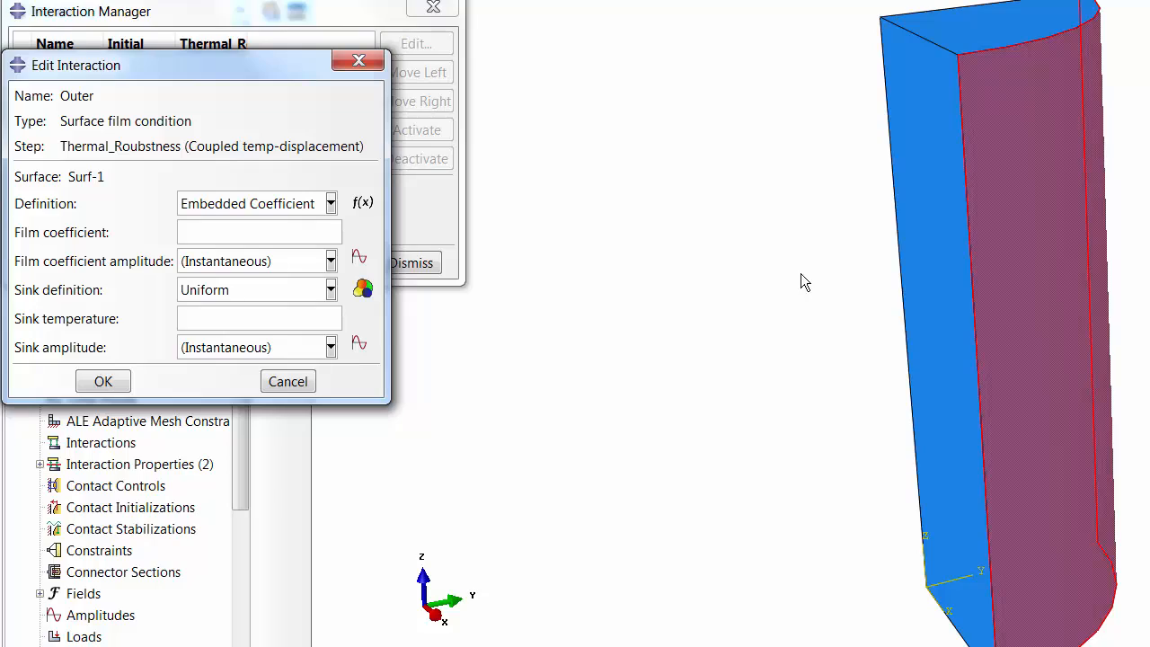
# Define the Outer interaction by property reference using the Outer film property, with a sink temperature of 600.
pyautogui.click(237, 238)
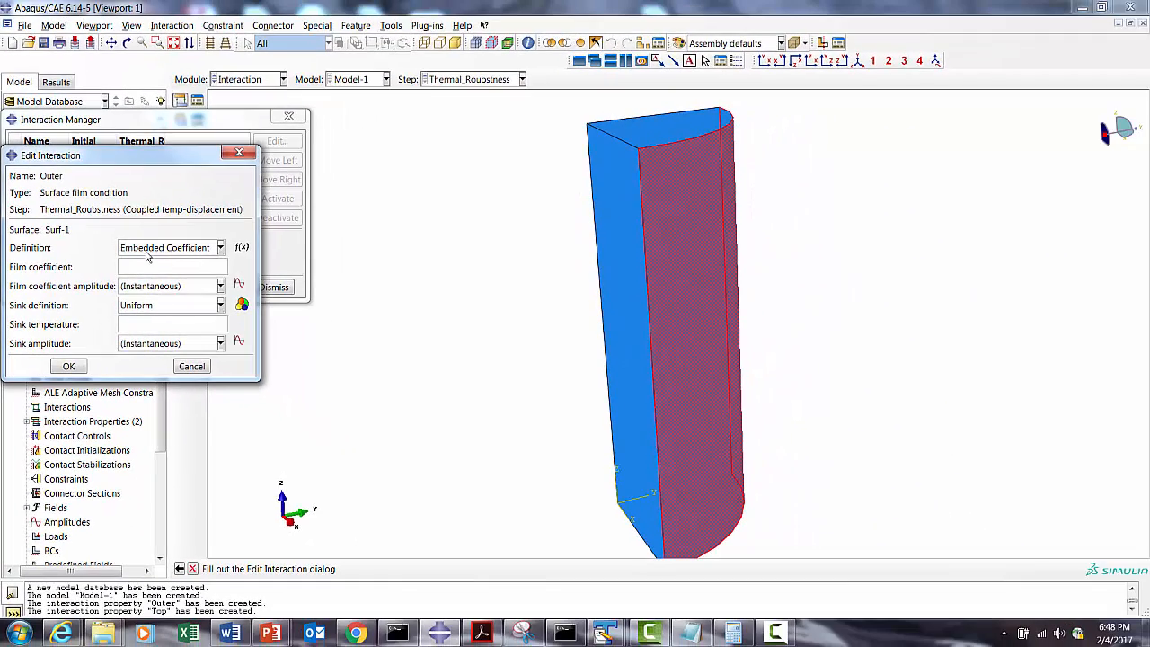
pyautogui.click(148, 250)
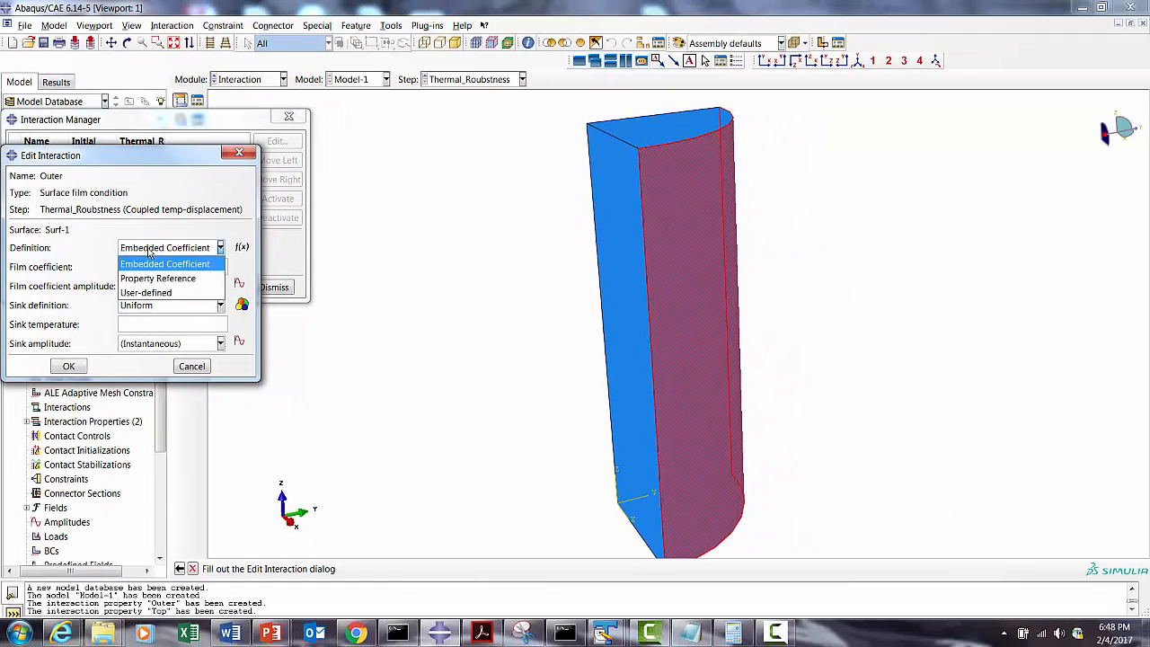
pyautogui.click(153, 280)
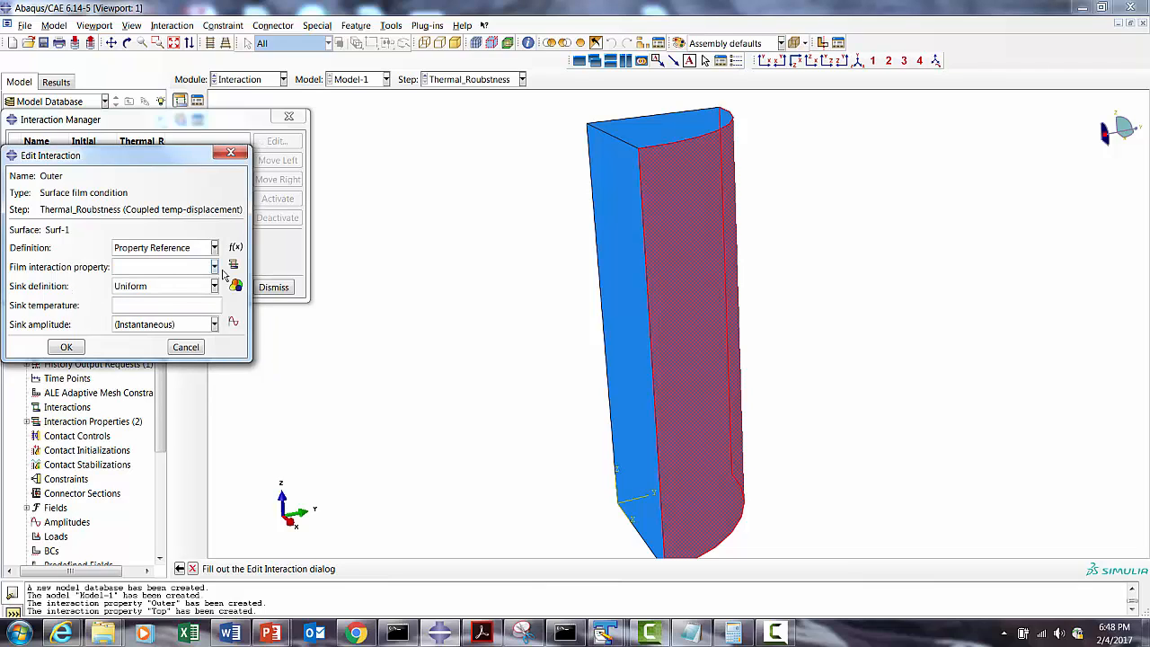
pyautogui.click(215, 267)
pyautogui.click(139, 284)
pyautogui.click(122, 290)
pyautogui.click(123, 294)
pyautogui.write('600')
# Create a tabular amplitude for the sink with amplitude 23 at time 0 and 600 at time 7200.
pyautogui.click(232, 324)
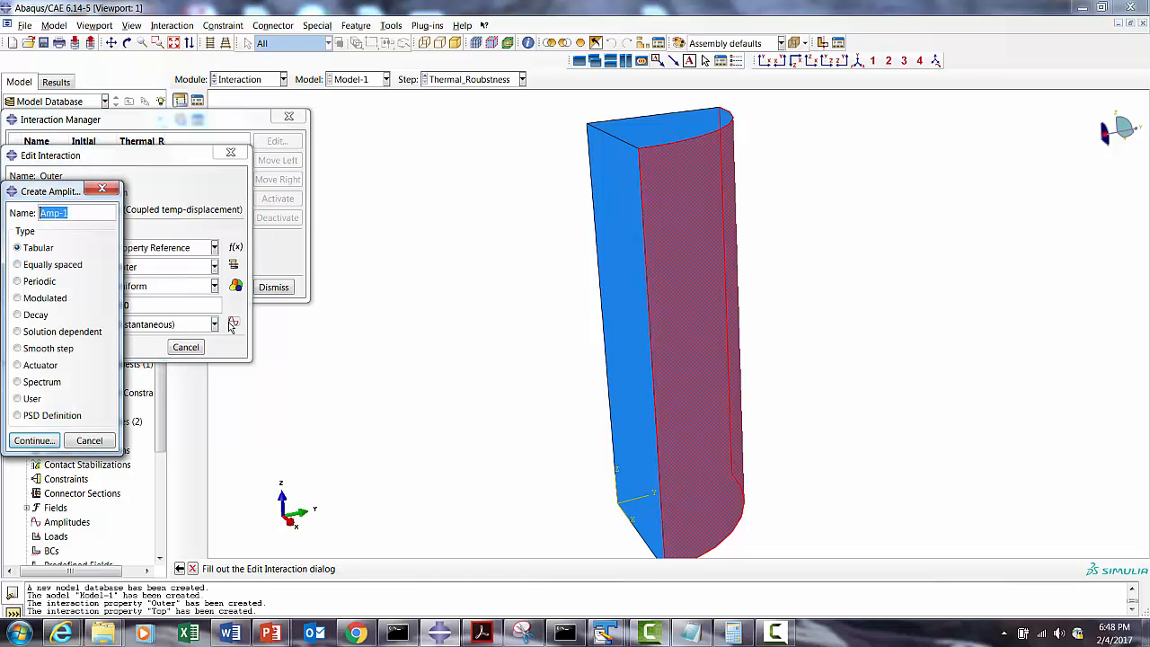
pyautogui.click(51, 439)
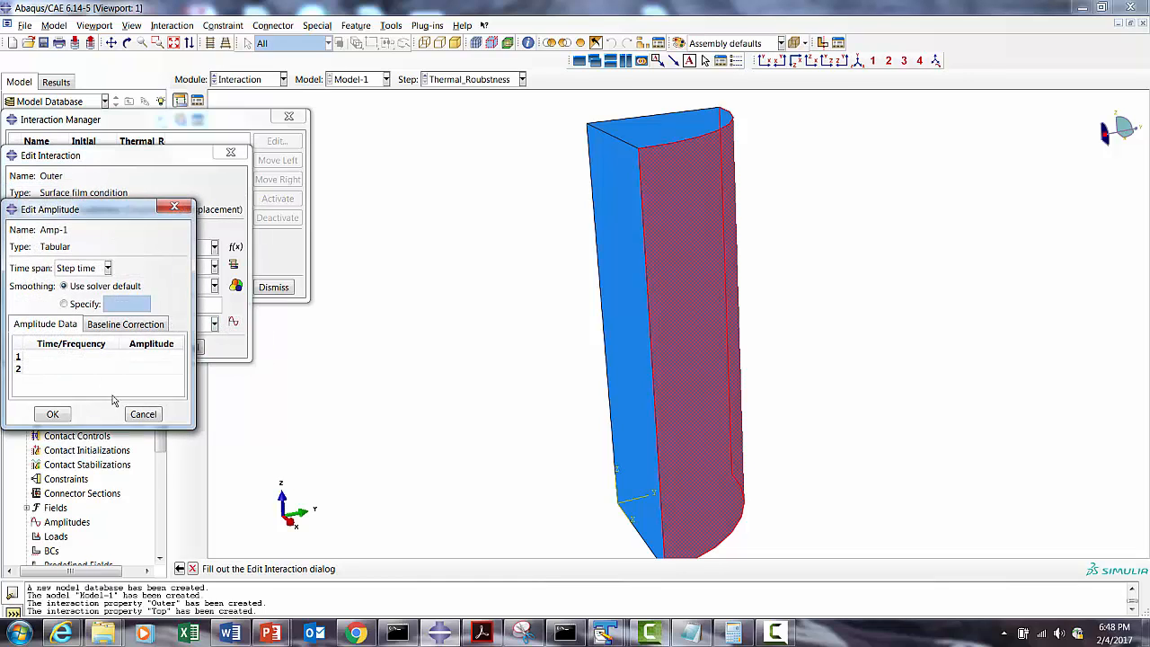
pyautogui.click(70, 357)
pyautogui.write('0')
pyautogui.click(136, 355)
pyautogui.click(100, 368)
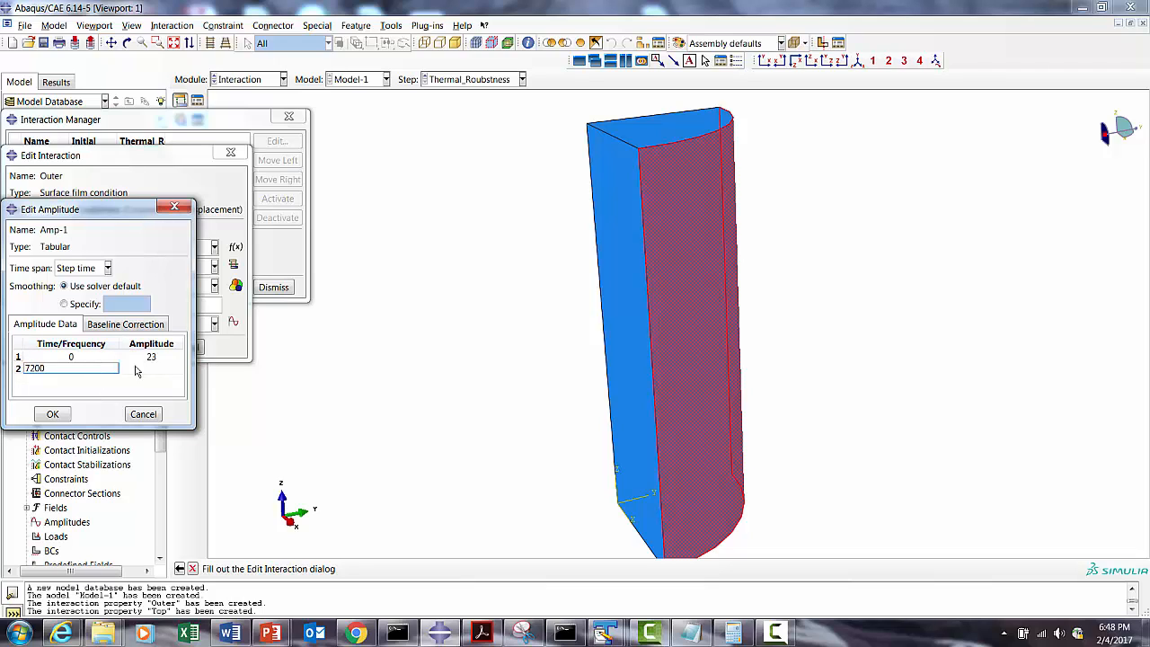
pyautogui.click(165, 368)
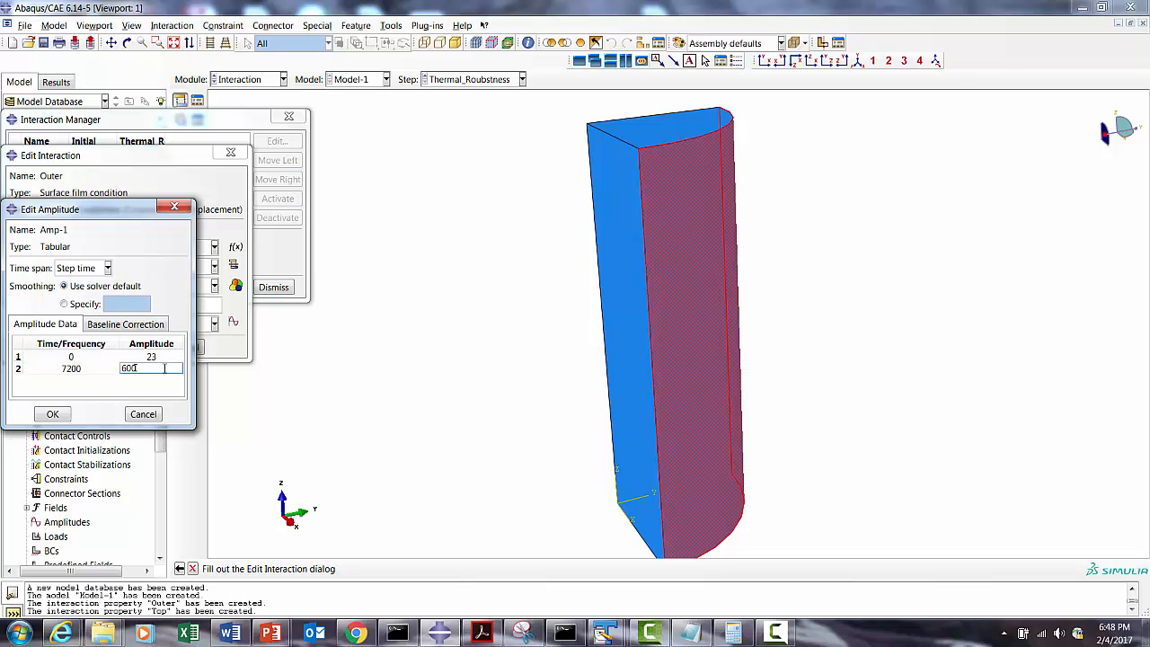
pyautogui.click(52, 413)
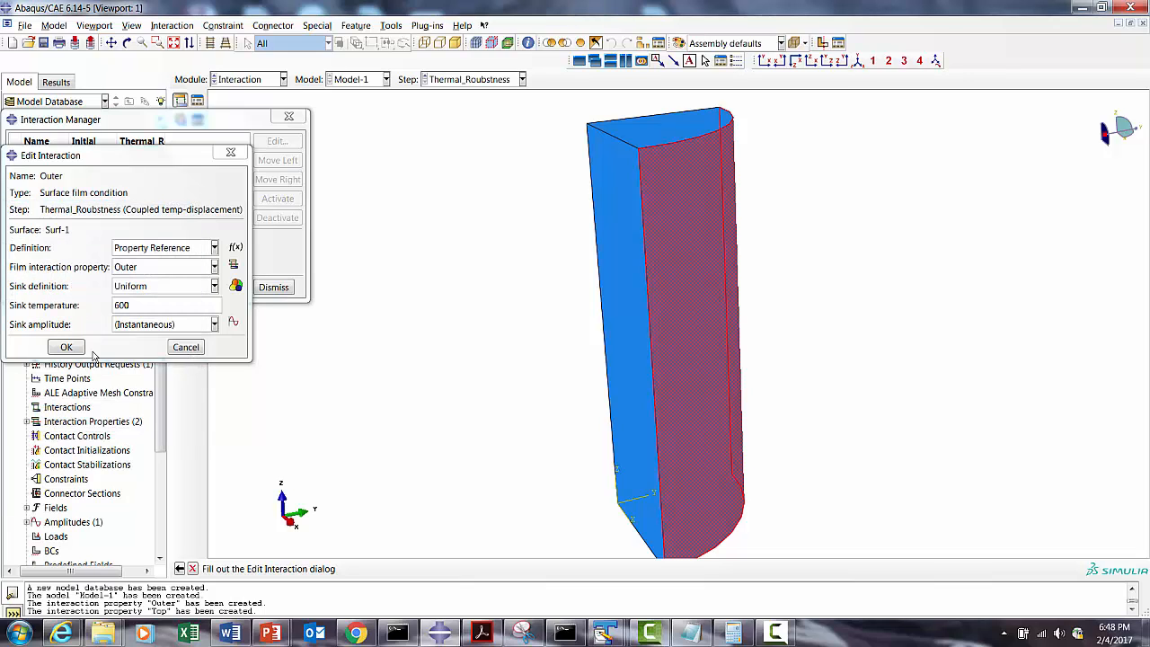
# Assign Amp-1 as the sink amplitude of the Outer interaction and save the interaction.
pyautogui.click(134, 329)
pyautogui.click(127, 357)
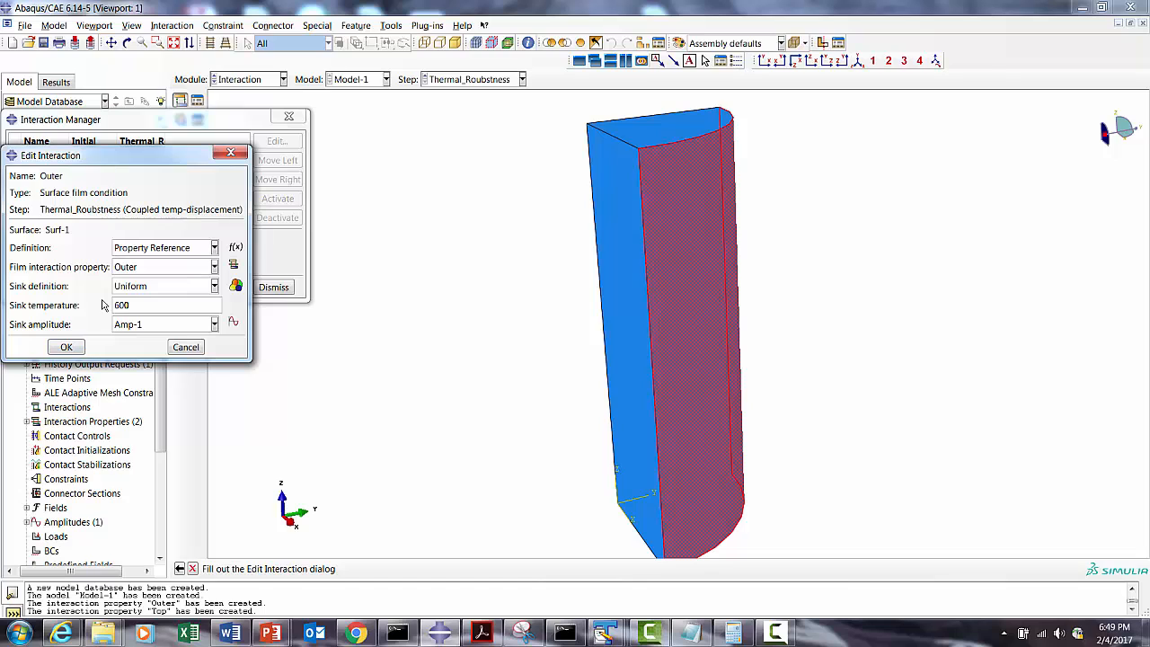
pyautogui.click(66, 348)
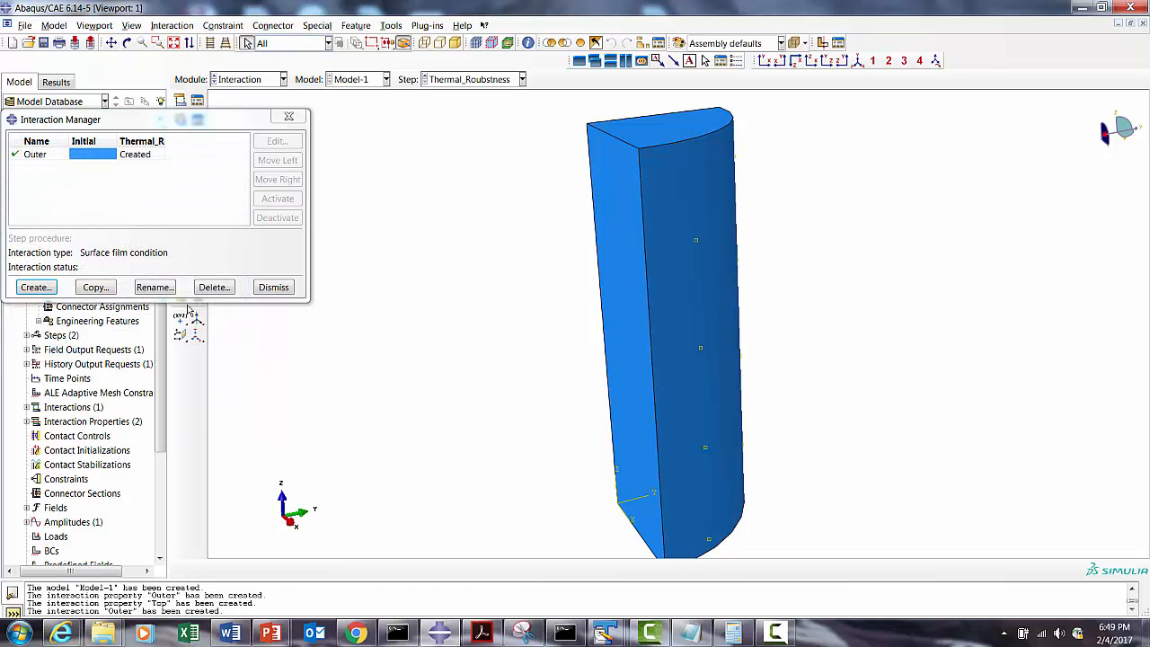
# Create a second surface film condition interaction named Top on the quarter cylinder's top face.
pyautogui.click(37, 289)
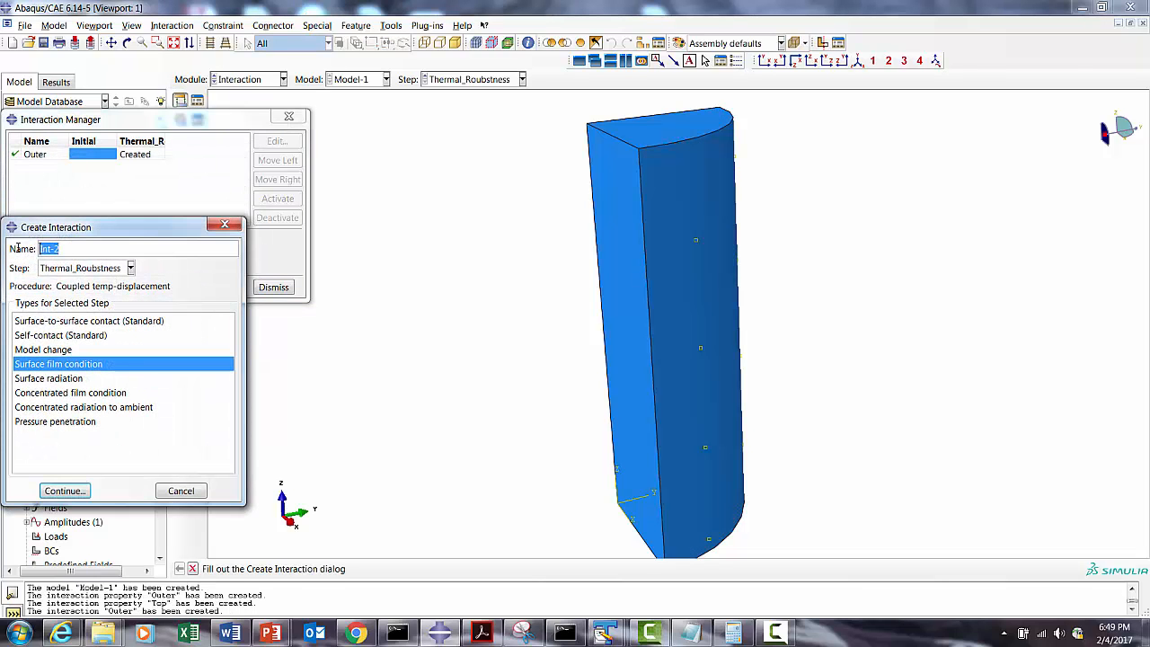
pyautogui.write('Top')
pyautogui.click(64, 491)
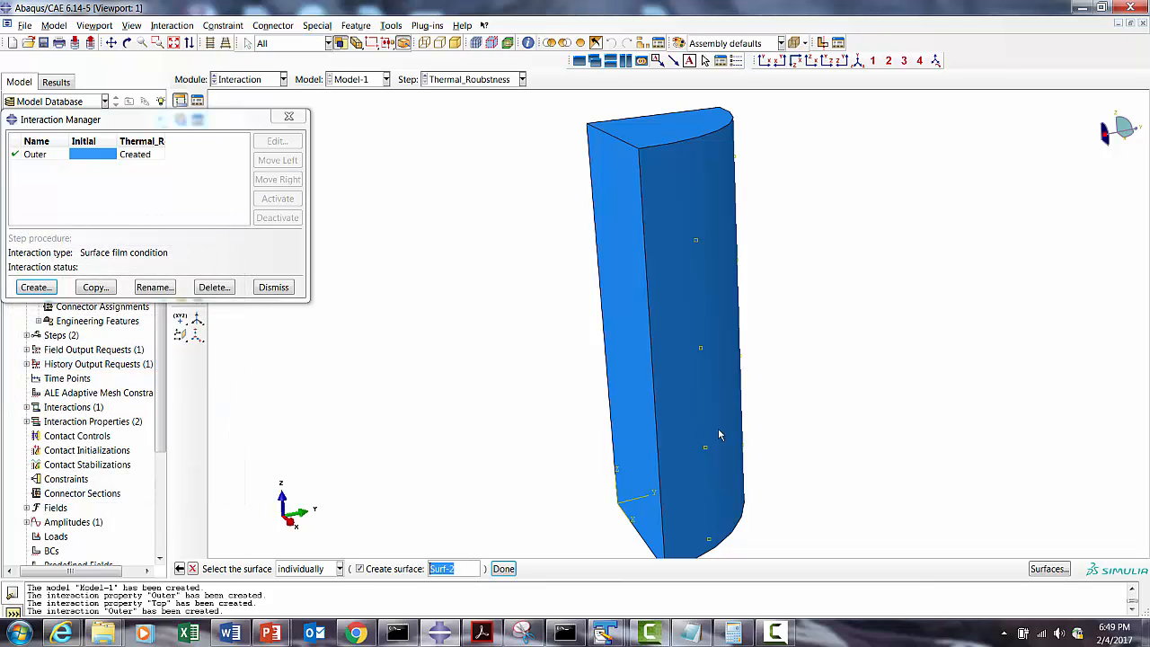
pyautogui.click(656, 133)
pyautogui.click(505, 570)
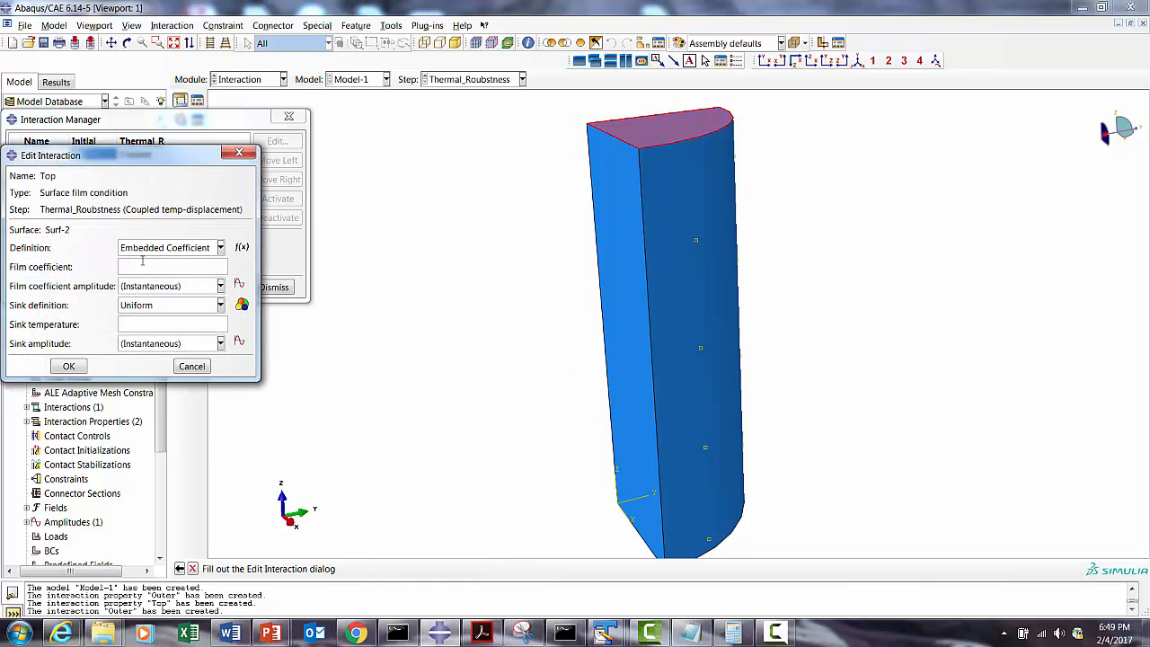
# Define the Top interaction by reference to the Top film property, with sink temperature 600 and amplitude Amp-1, then save it and close the interaction manager.
pyautogui.click(148, 250)
pyautogui.click(157, 279)
pyautogui.click(214, 267)
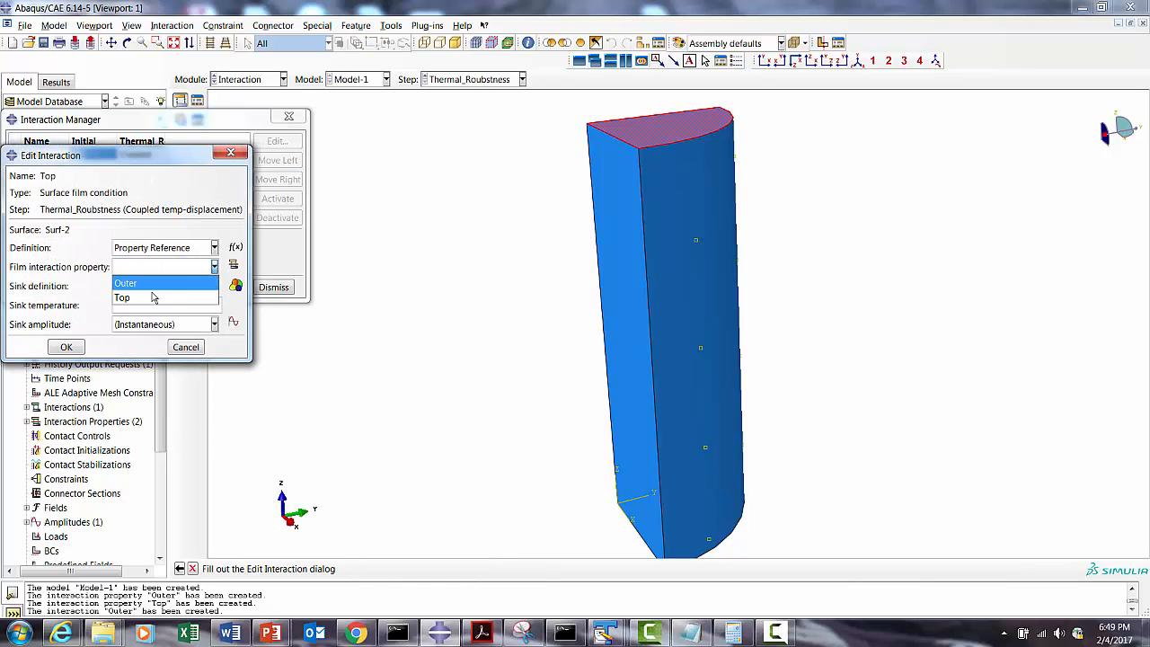
pyautogui.click(147, 299)
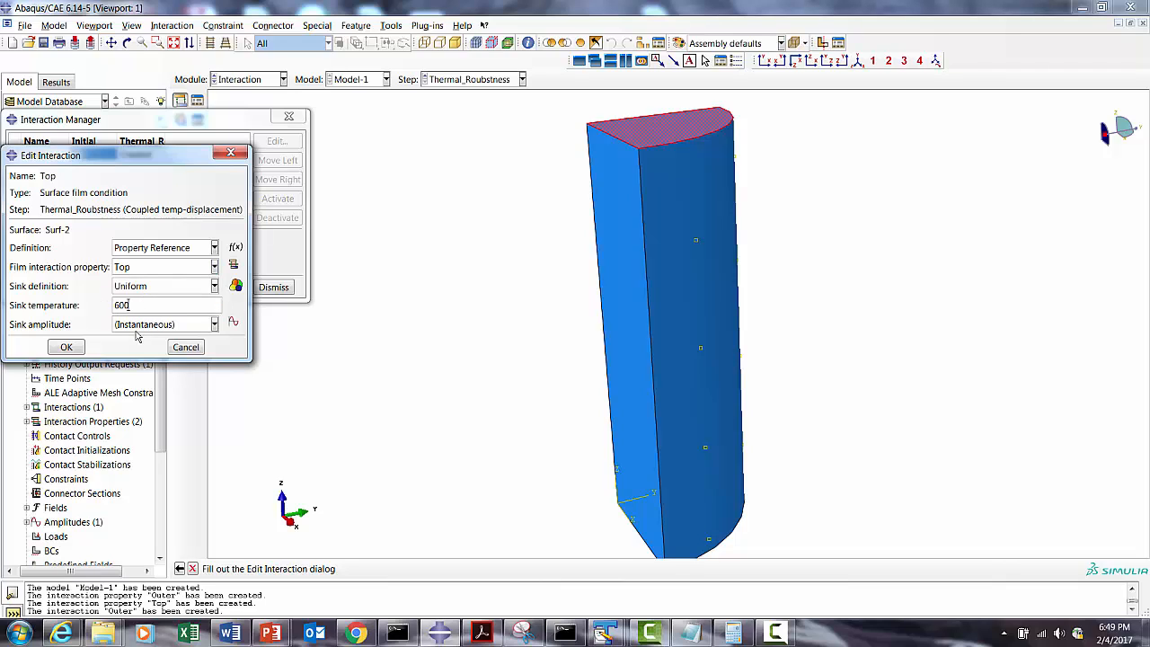
pyautogui.click(143, 324)
pyautogui.click(140, 349)
pyautogui.click(65, 347)
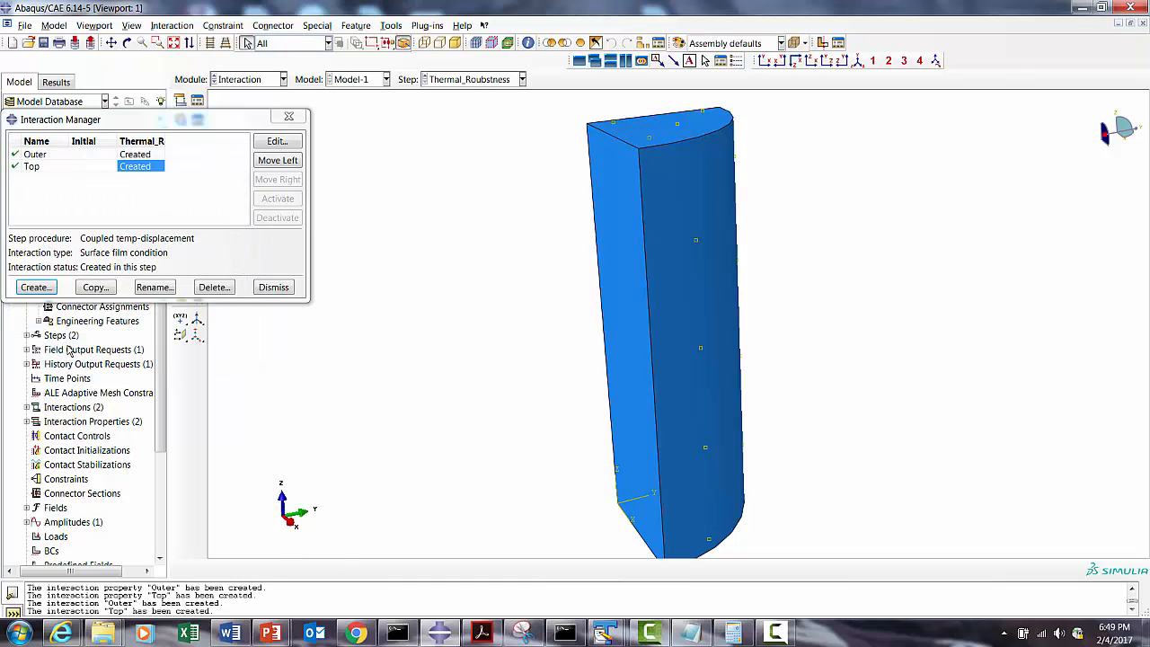
pyautogui.click(275, 289)
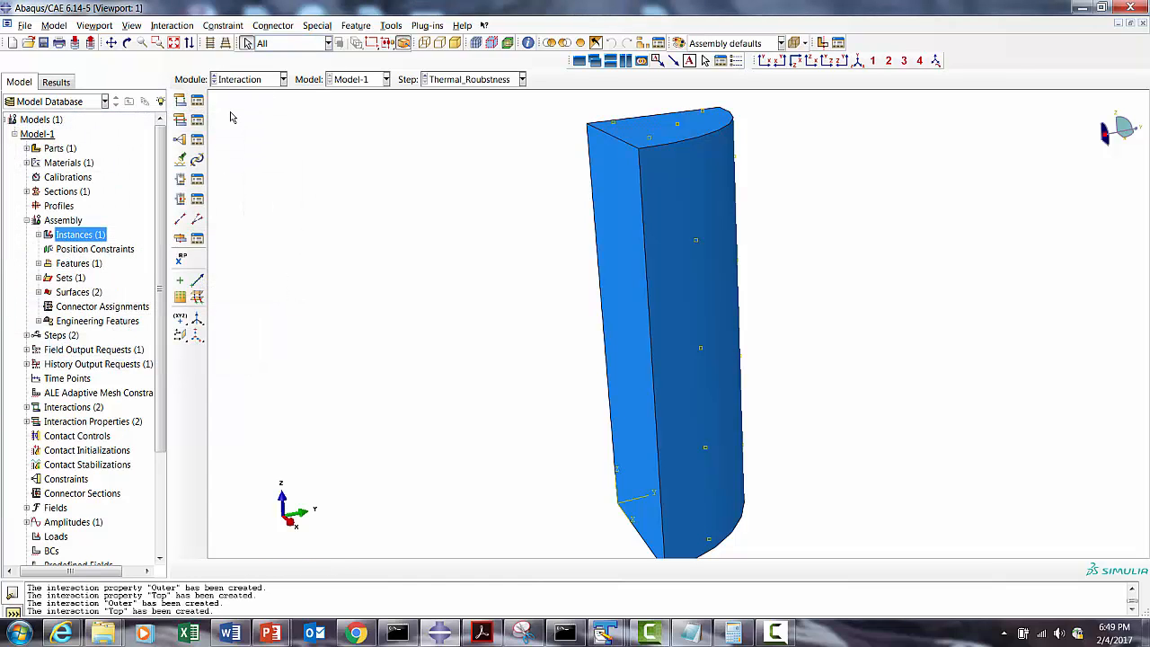
# Switch to the Load module.
pyautogui.click(237, 83)
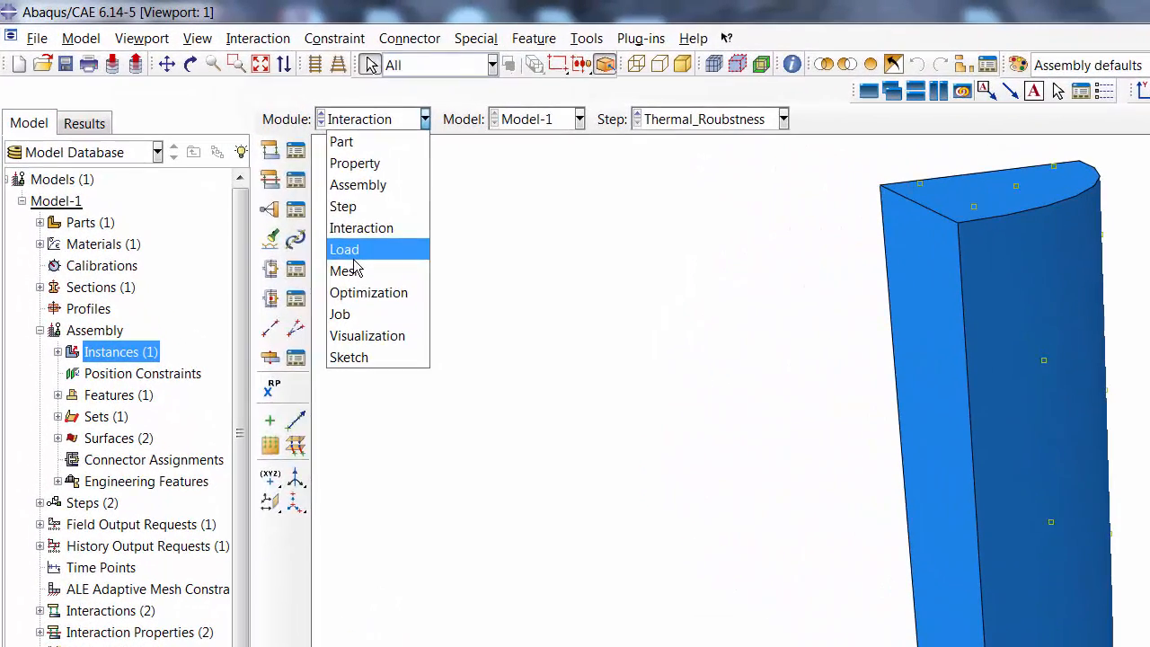
pyautogui.click(230, 167)
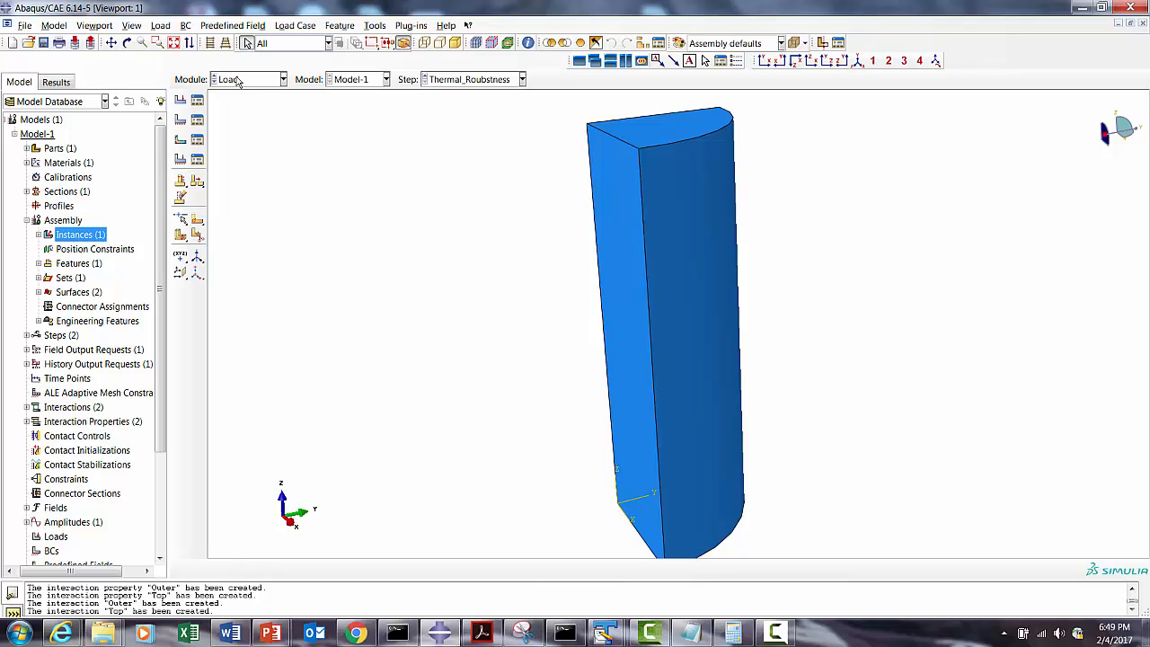
pyautogui.click(238, 80)
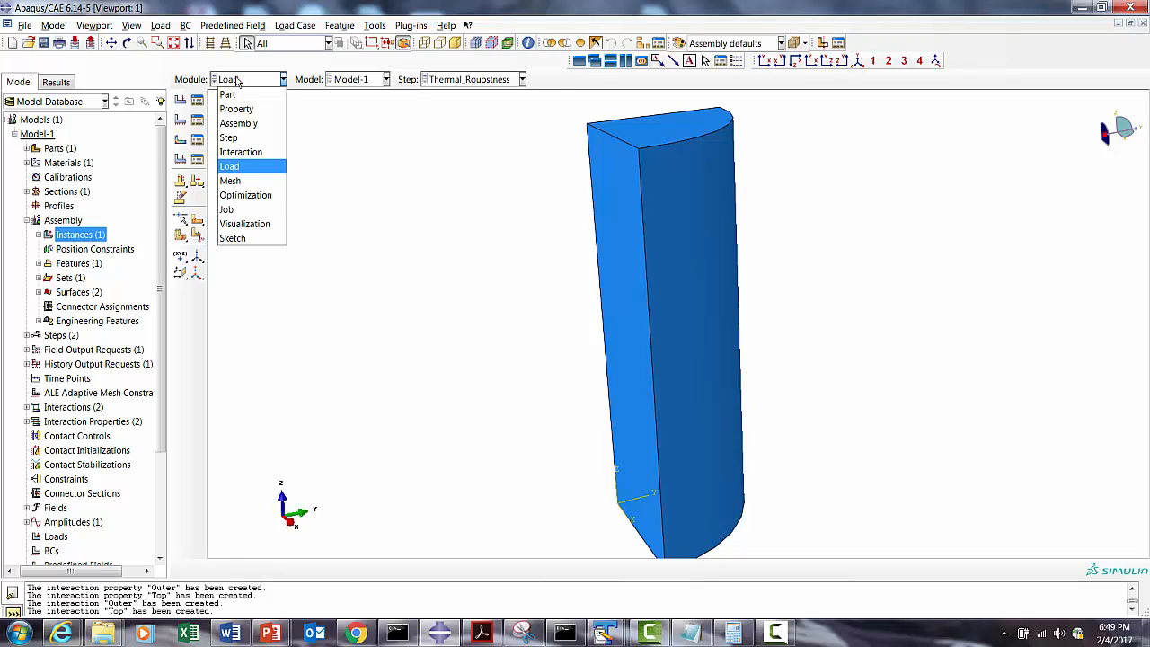
pyautogui.click(230, 167)
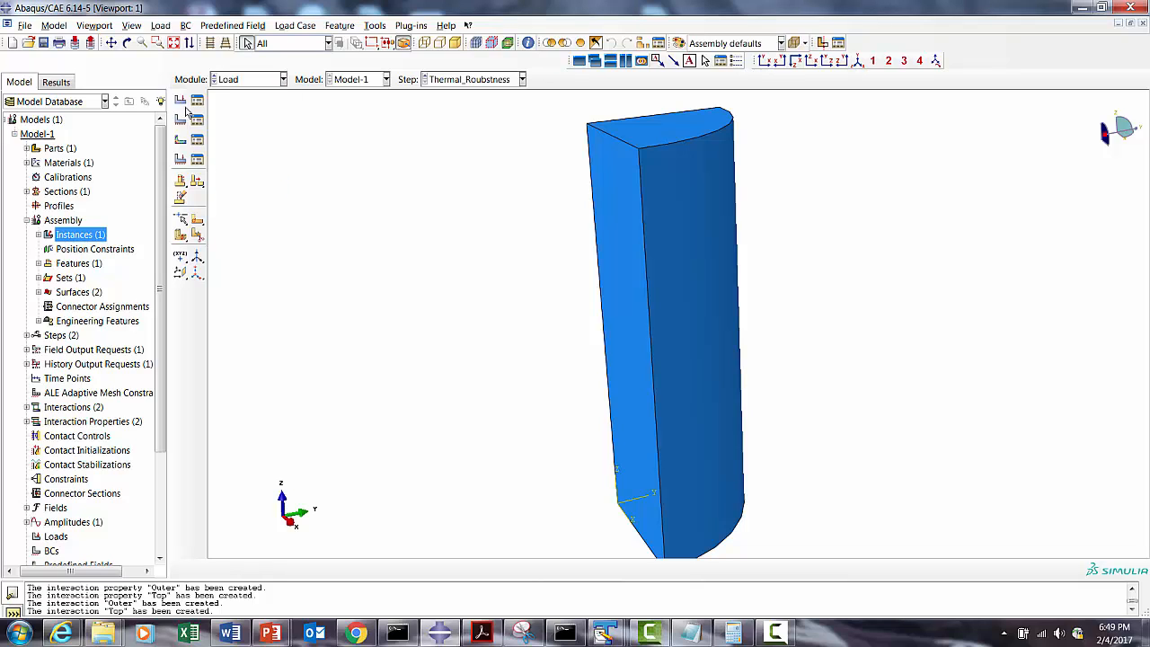
pyautogui.click(197, 100)
pyautogui.click(40, 249)
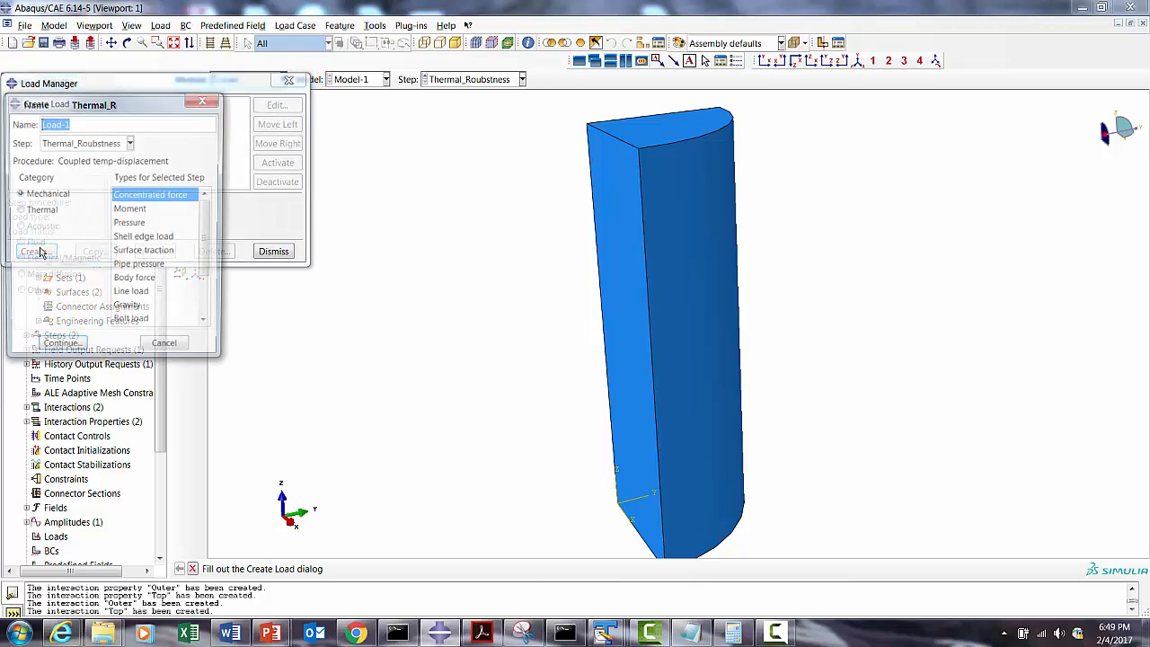
pyautogui.click(80, 142)
pyautogui.click(54, 156)
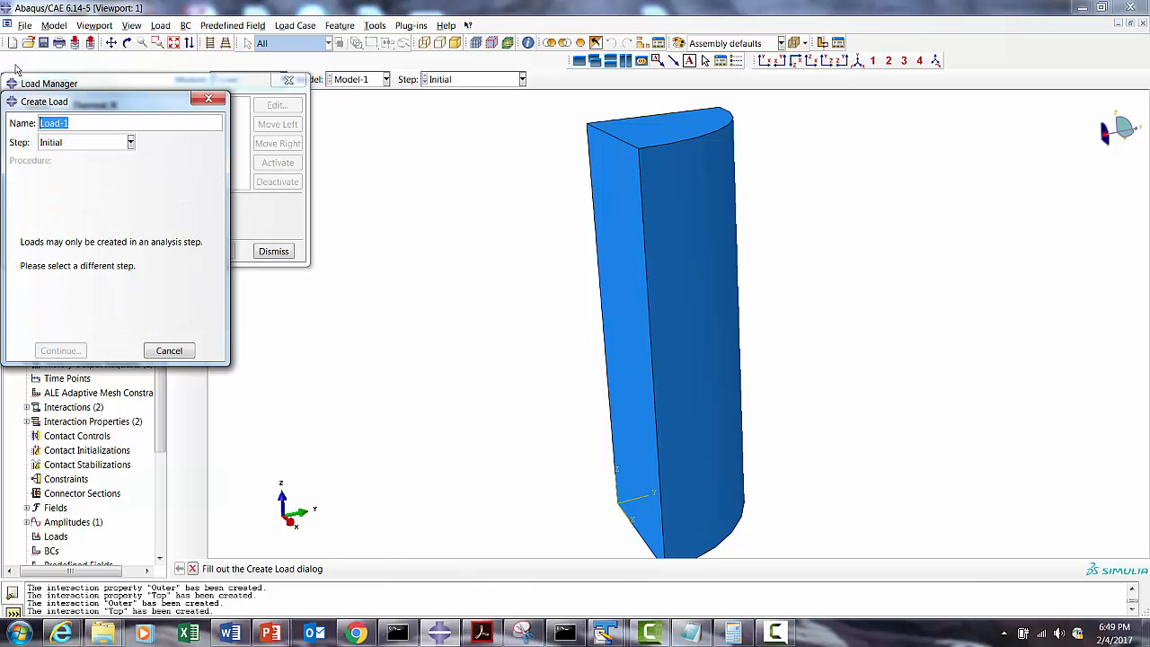
pyautogui.write('X_sym')
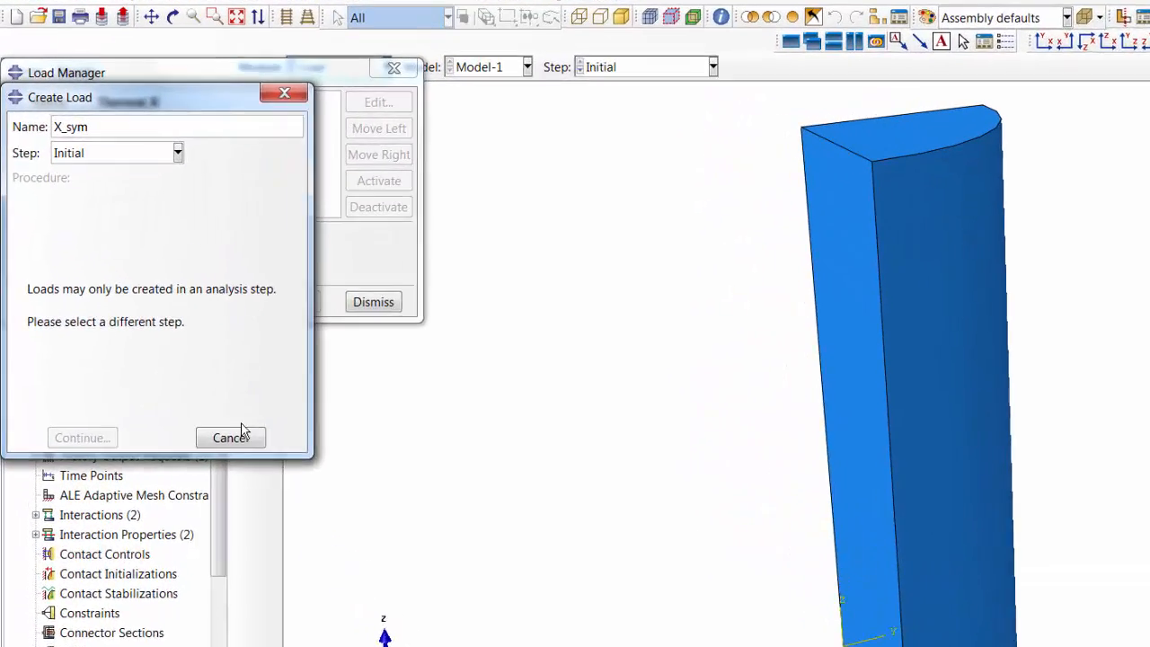
pyautogui.click(169, 351)
pyautogui.click(409, 321)
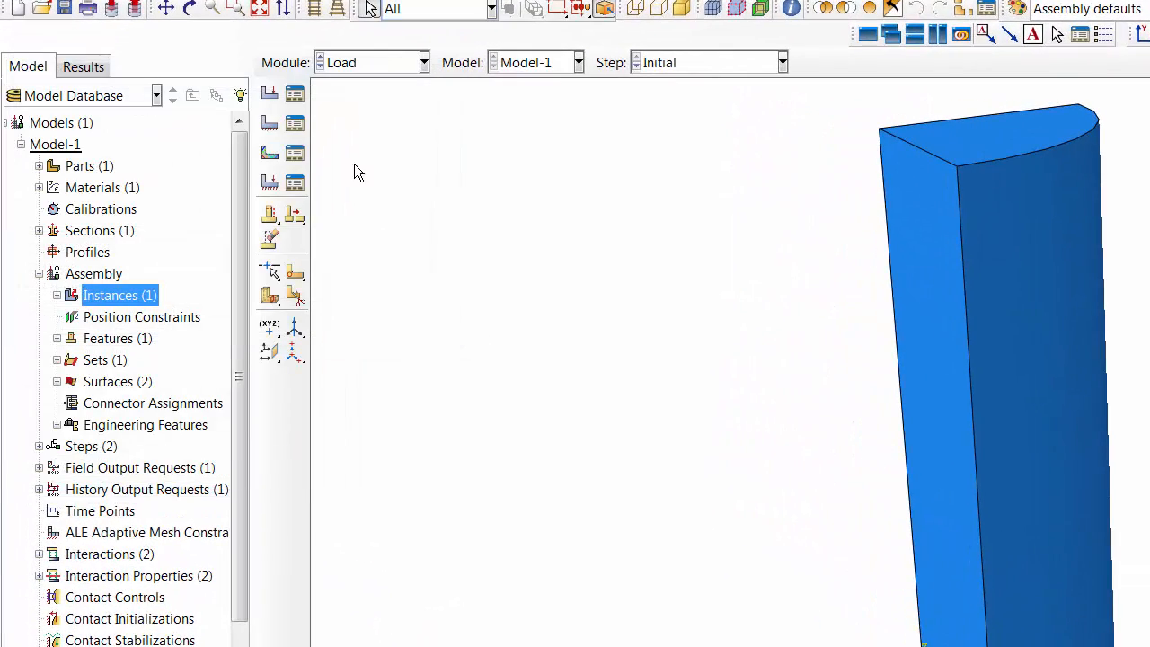
# Create a Symmetry/Antisymmetry/Encastre boundary condition named X_sym in the Initial step, applying XSYMM to the quarter cylinder's flat cut face normal to X.
pyautogui.click(296, 112)
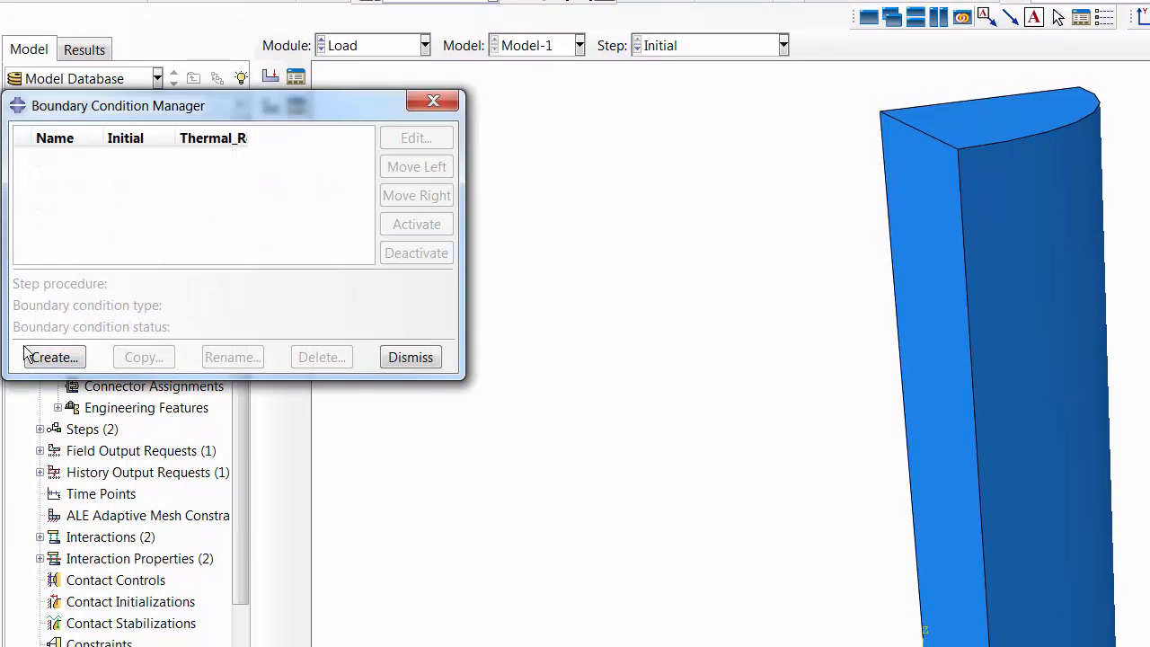
pyautogui.click(36, 362)
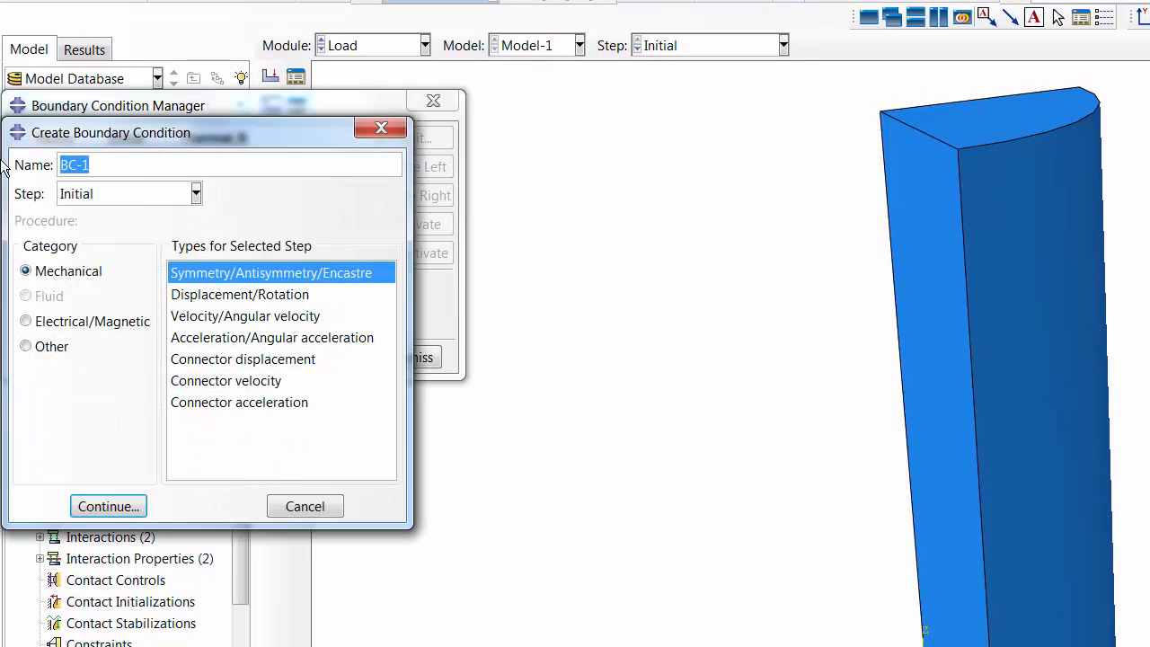
pyautogui.write('X_sym')
pyautogui.click(107, 507)
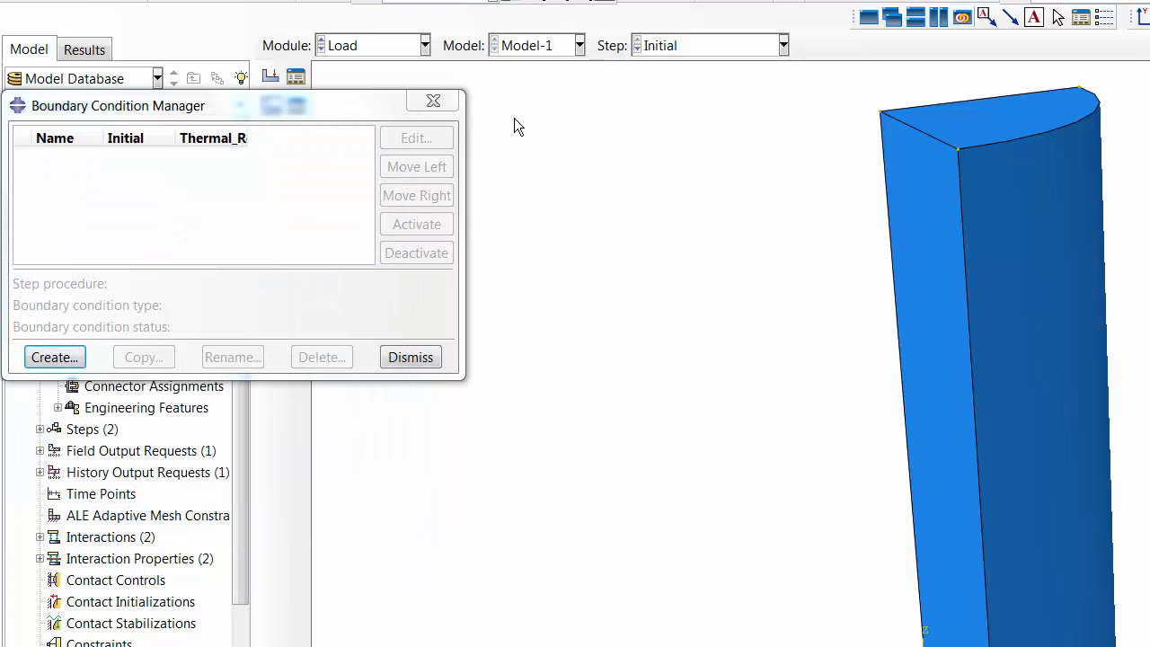
pyautogui.click(191, 5)
pyautogui.moveTo(794, 437); pyautogui.dragTo(1030, 603)
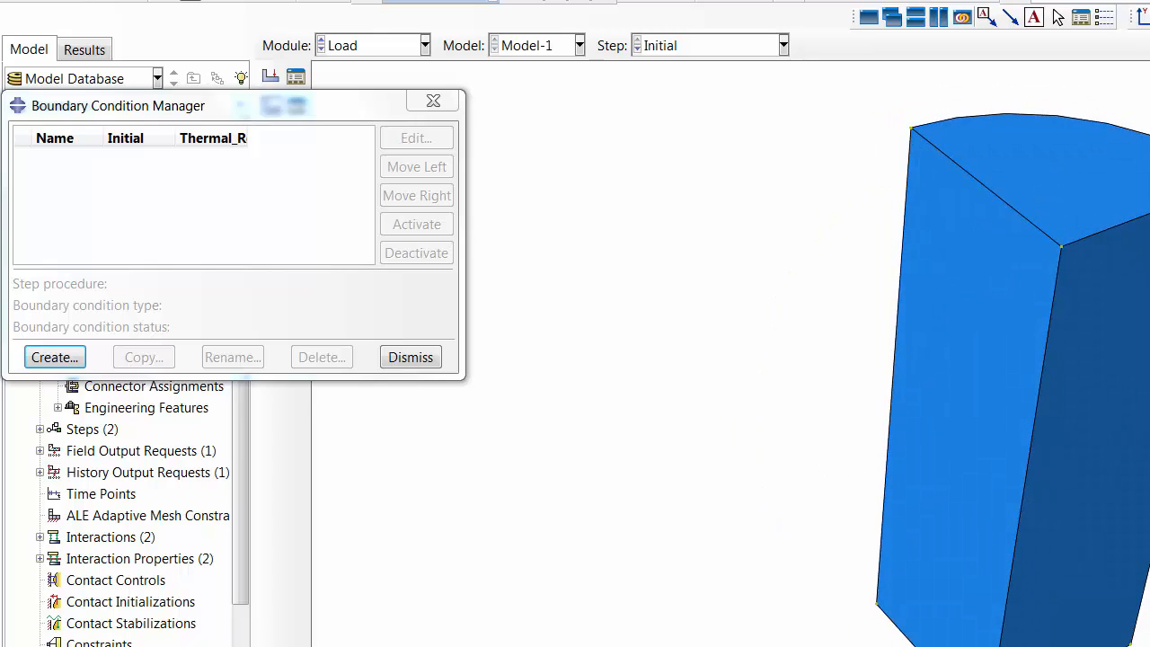
pyautogui.click(910, 550)
pyautogui.click(647, 646)
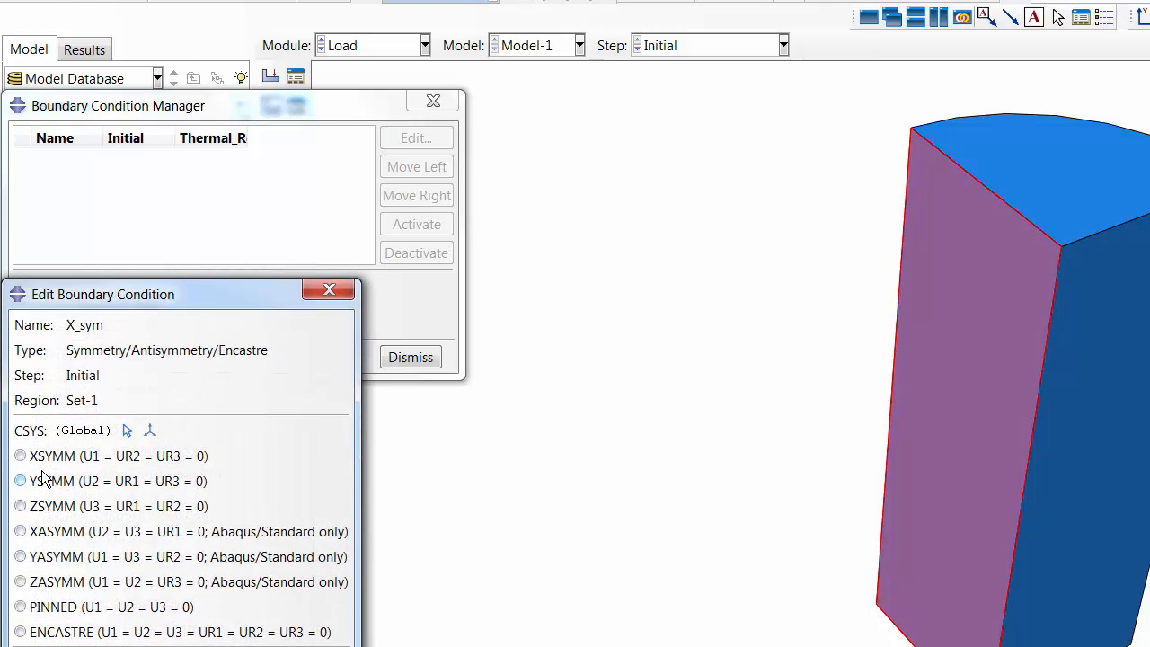
pyautogui.click(41, 458)
pyautogui.click(92, 645)
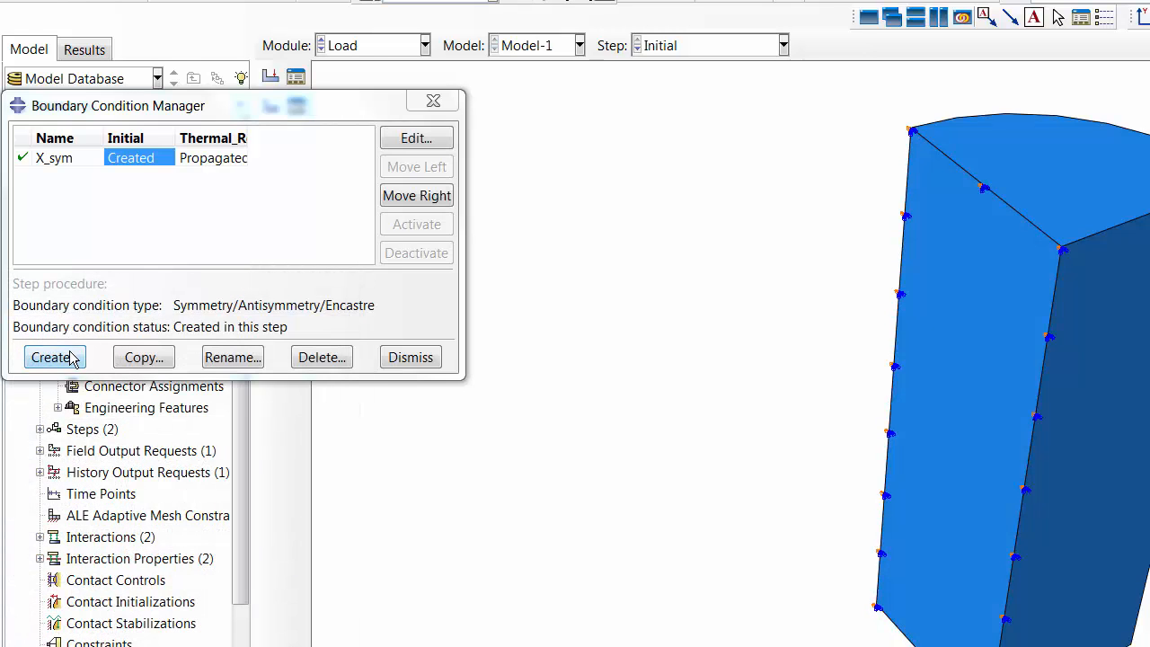
# Create a symmetry boundary condition named Y_Sym in the Initial step, applying YSYMM to the other flat cut face, normal to Y.
pyautogui.click(72, 358)
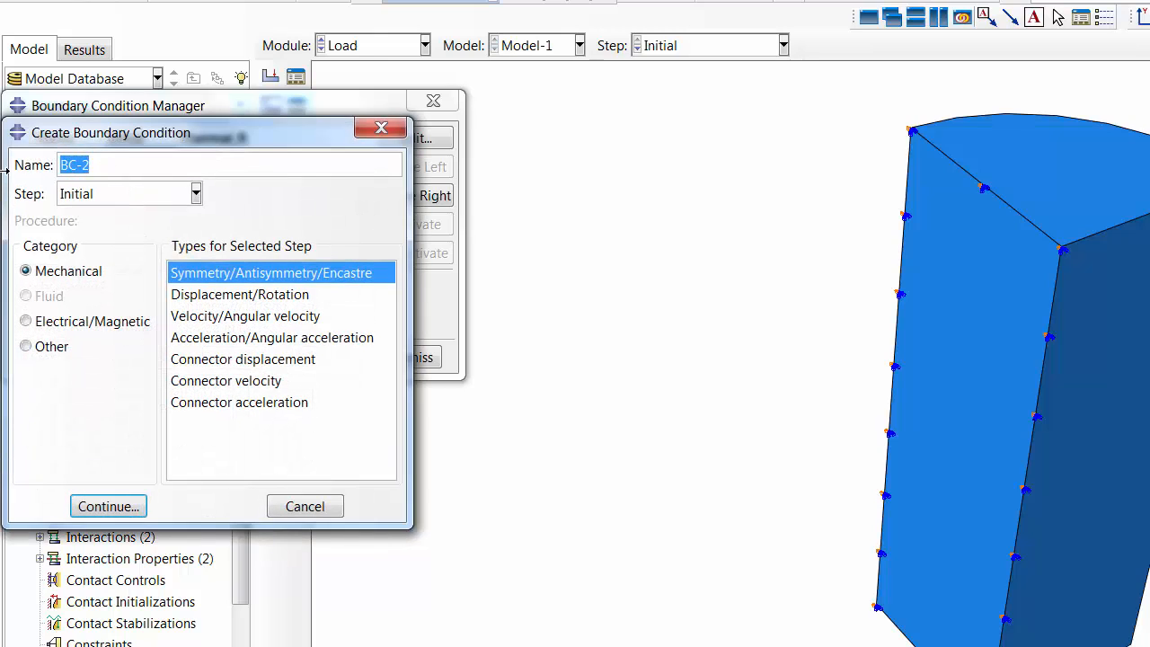
pyautogui.write('Y_Sym')
pyautogui.click(97, 506)
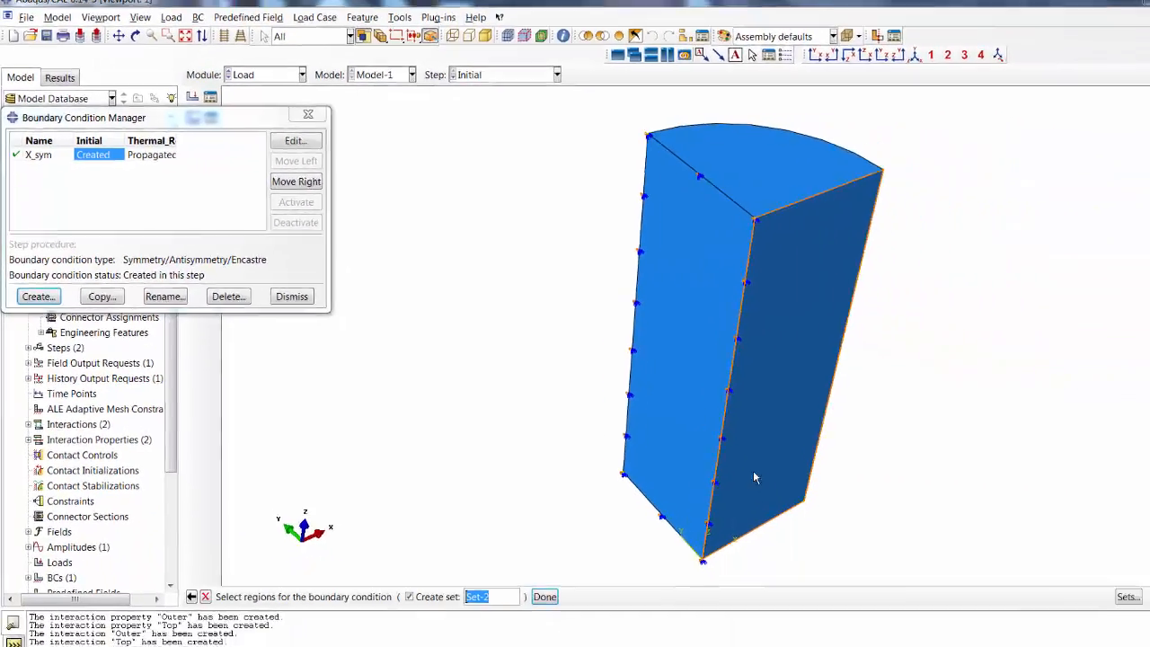
pyautogui.click(1060, 610)
pyautogui.click(520, 572)
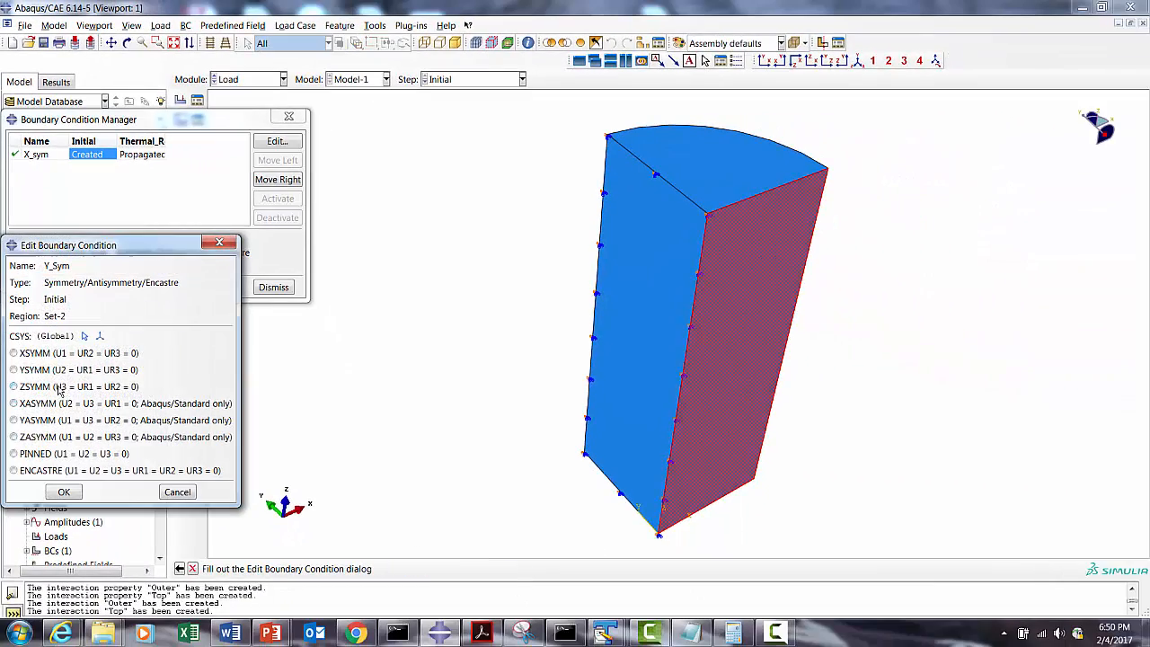
pyautogui.click(32, 371)
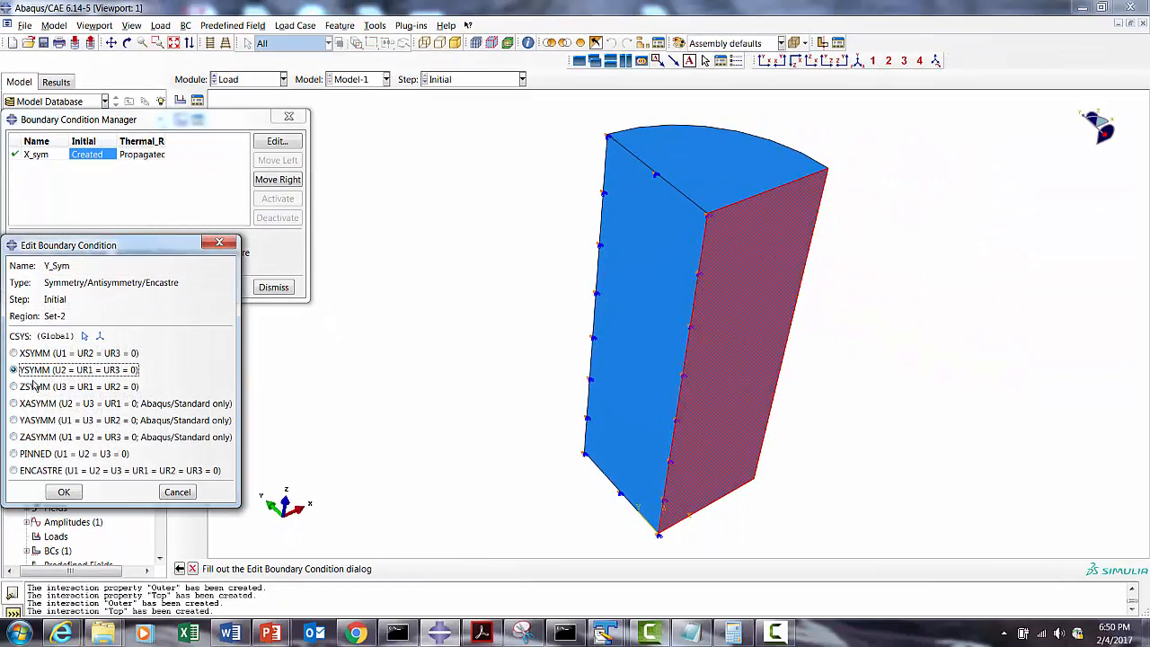
pyautogui.click(64, 492)
# Create a symmetry boundary condition named Z_Sym in the Initial step with ZSYMM on the cylinder's bottom face, and close the boundary condition manager.
pyautogui.click(49, 289)
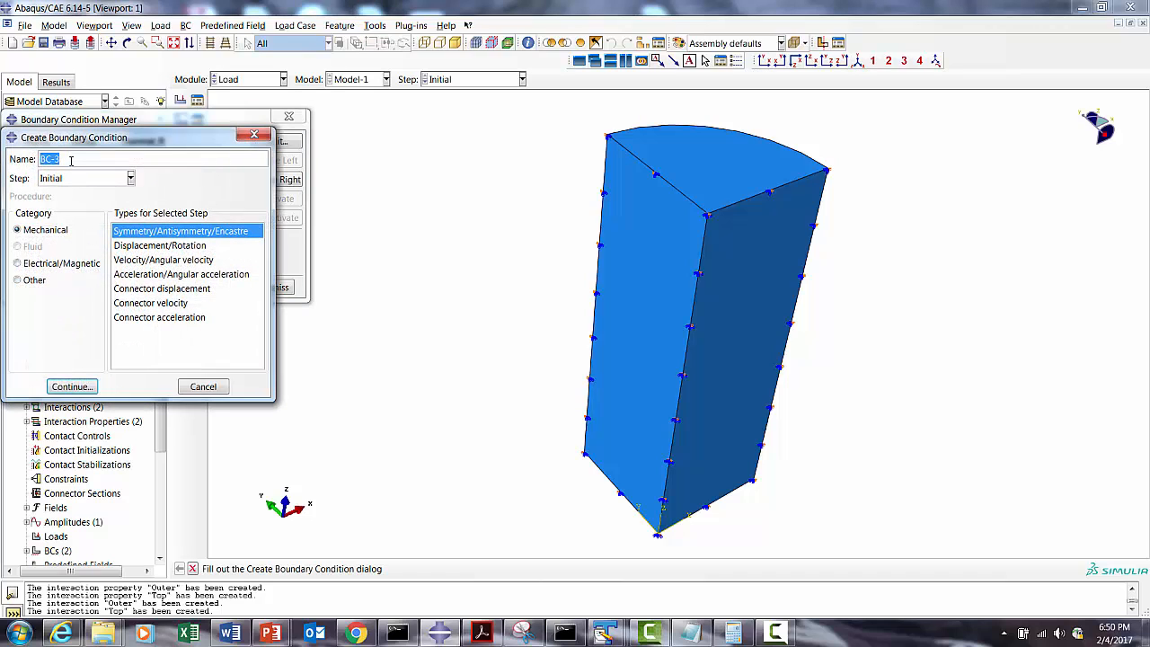
pyautogui.write('Z_Sym')
pyautogui.click(72, 387)
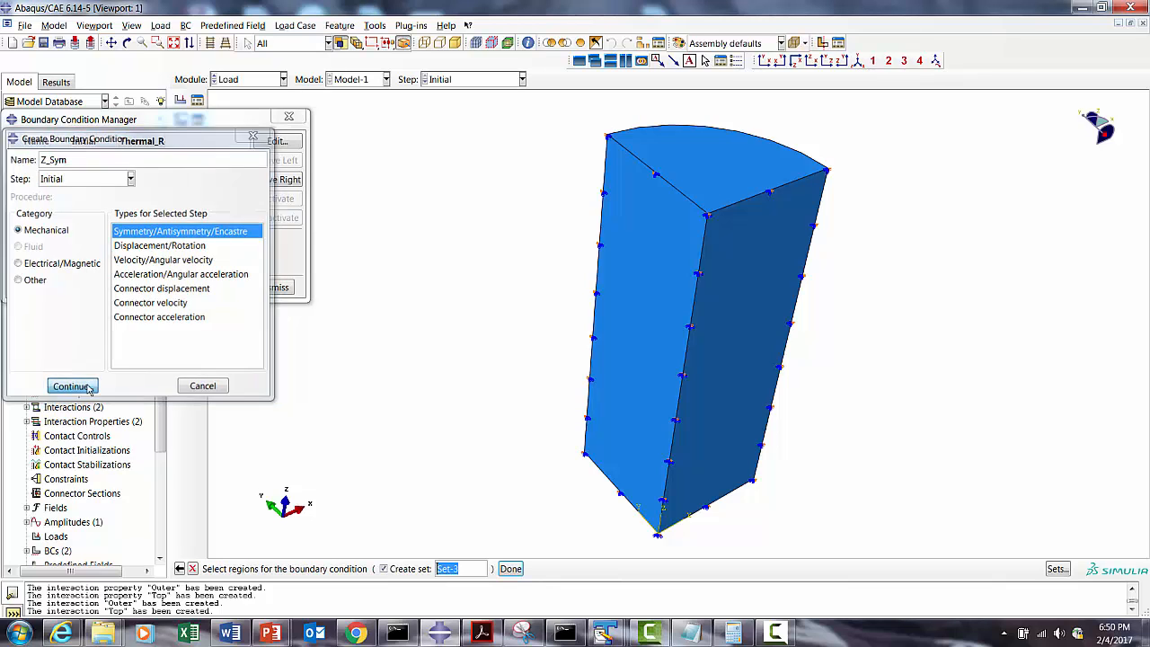
pyautogui.click(127, 42)
pyautogui.moveTo(536, 282); pyautogui.dragTo(297, 569)
pyautogui.click(192, 569)
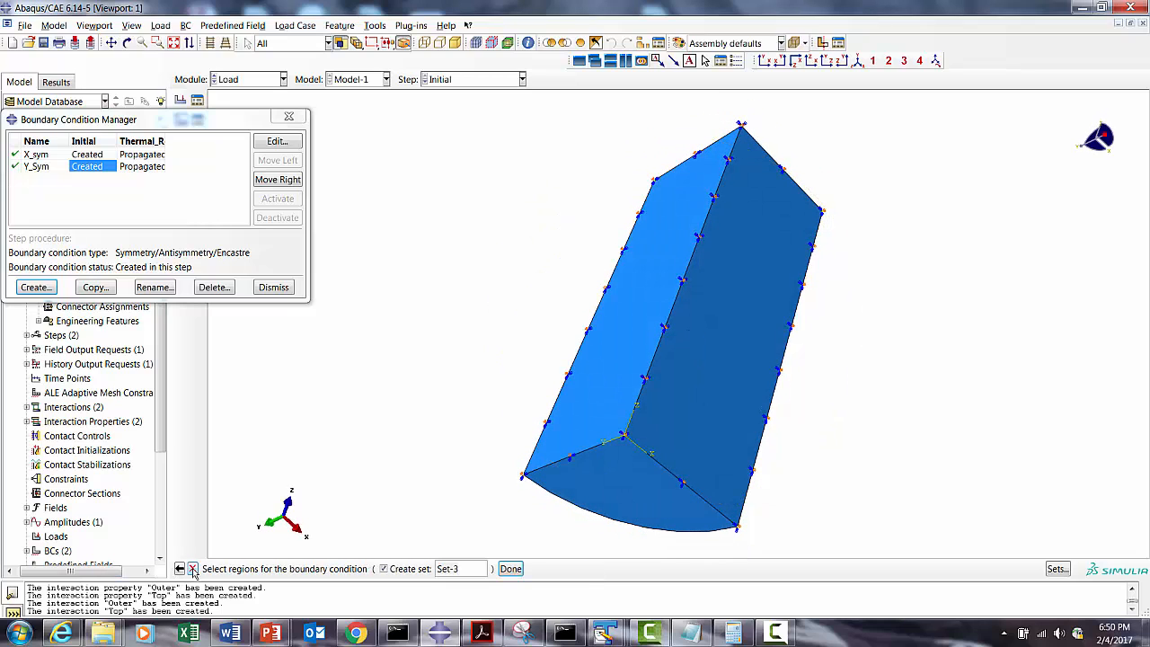
pyautogui.click(574, 490)
pyautogui.click(511, 569)
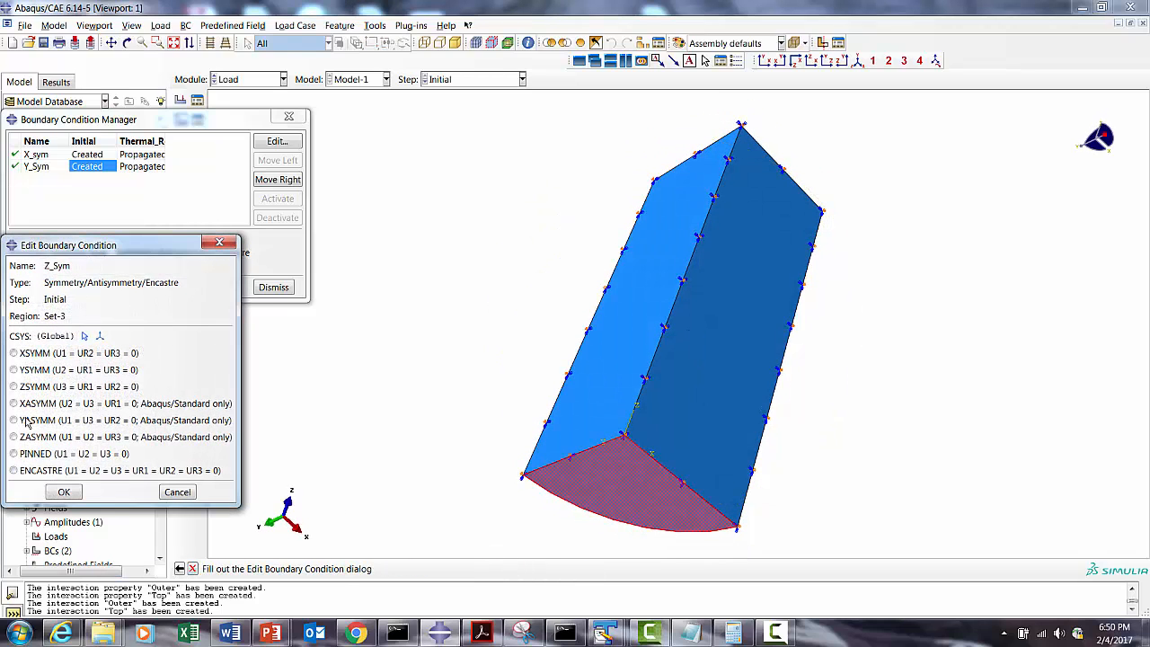
pyautogui.click(40, 392)
pyautogui.click(77, 494)
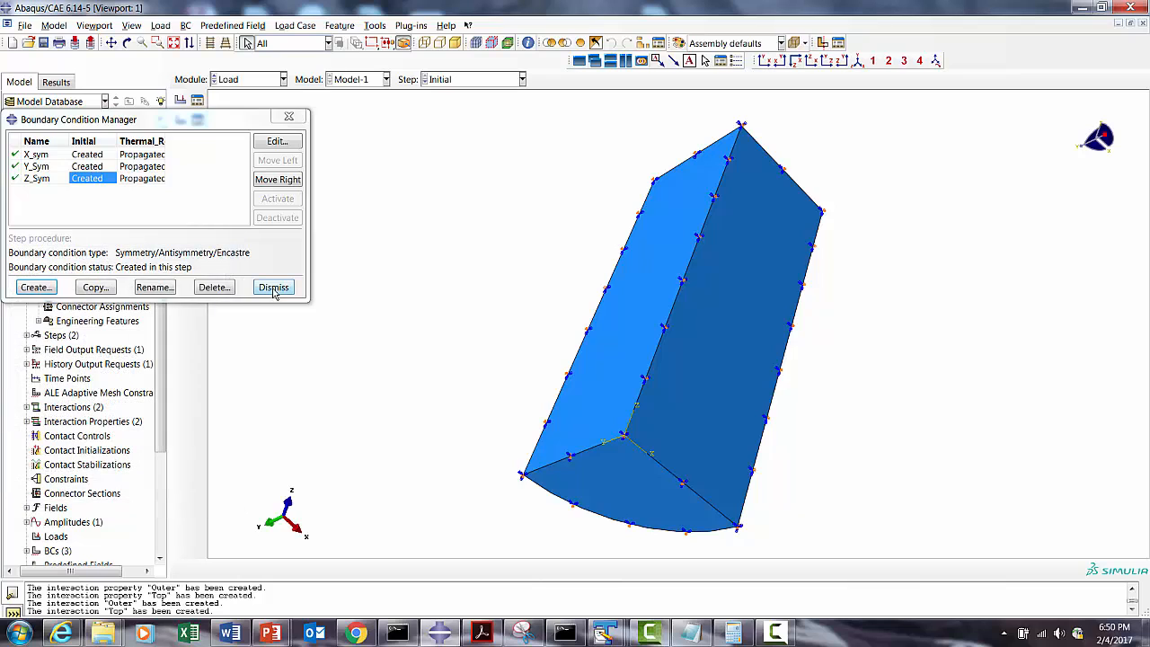
pyautogui.click(271, 286)
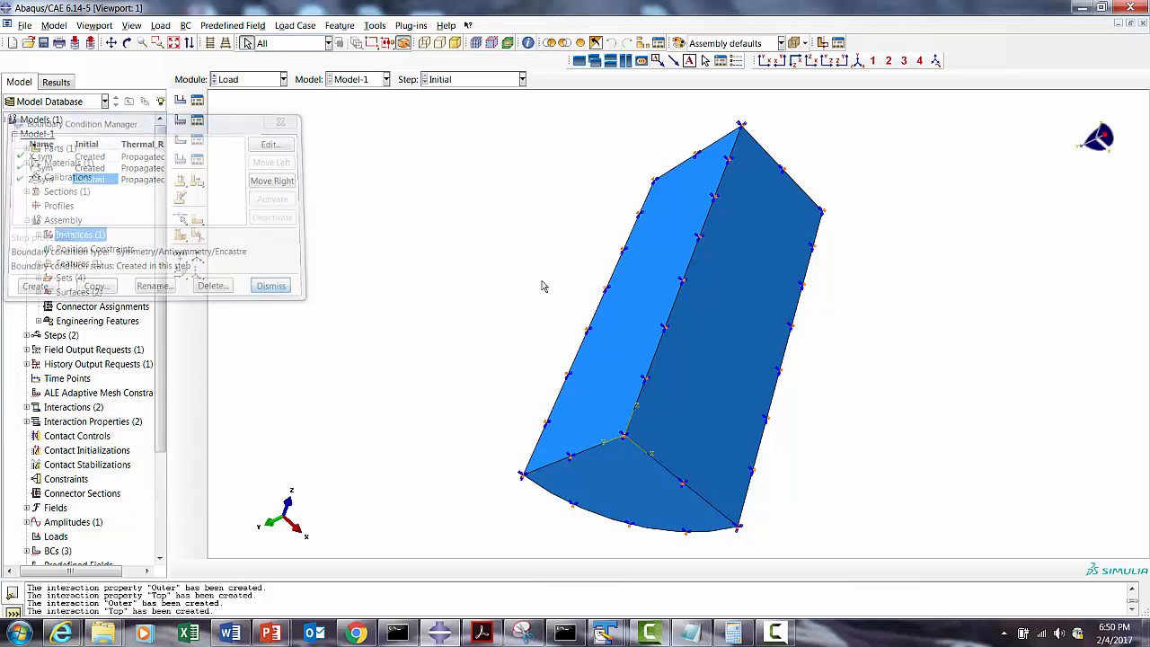
pyautogui.click(126, 42)
pyautogui.moveTo(725, 253); pyautogui.dragTo(911, 366)
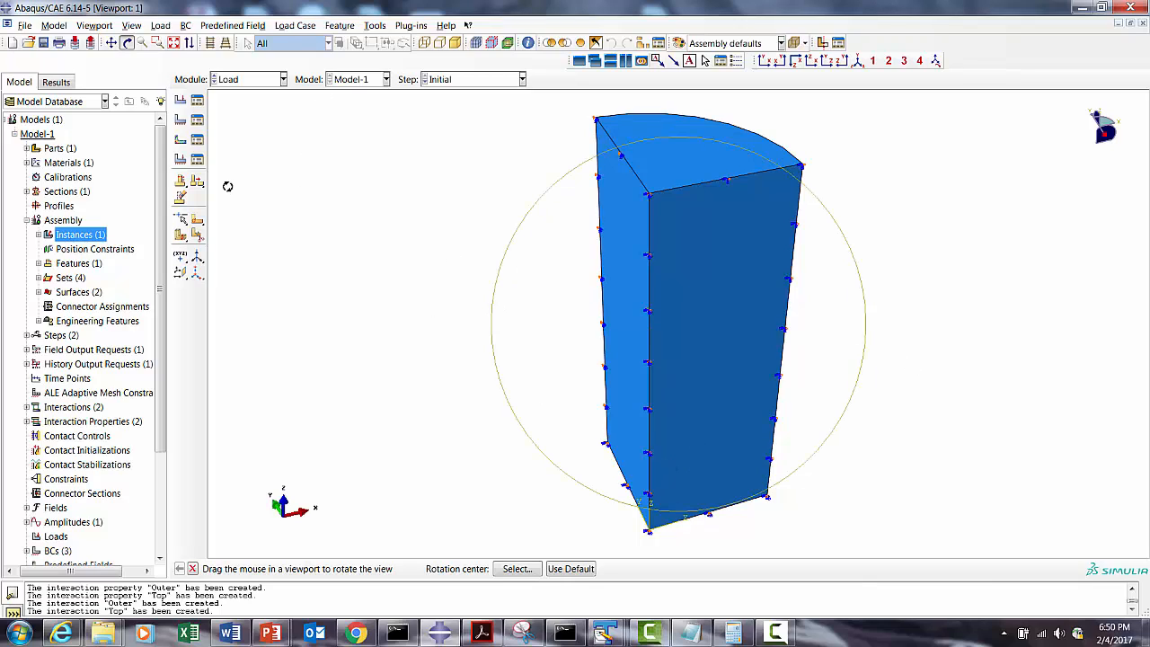
pyautogui.click(244, 79)
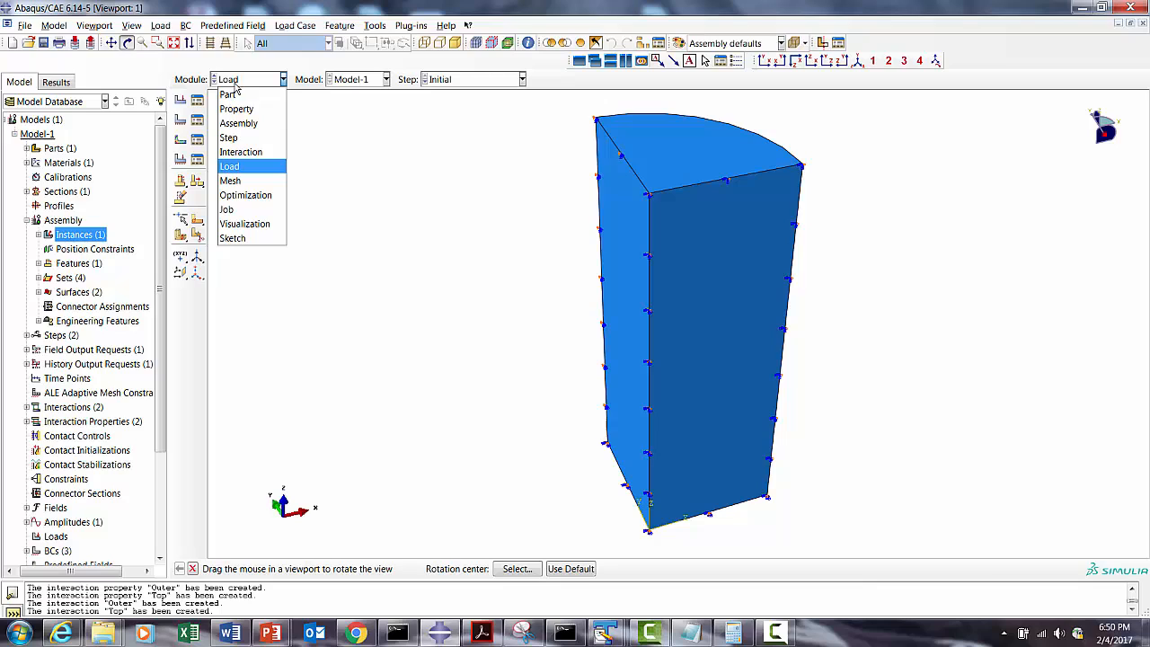
pyautogui.click(227, 179)
pyautogui.click(225, 82)
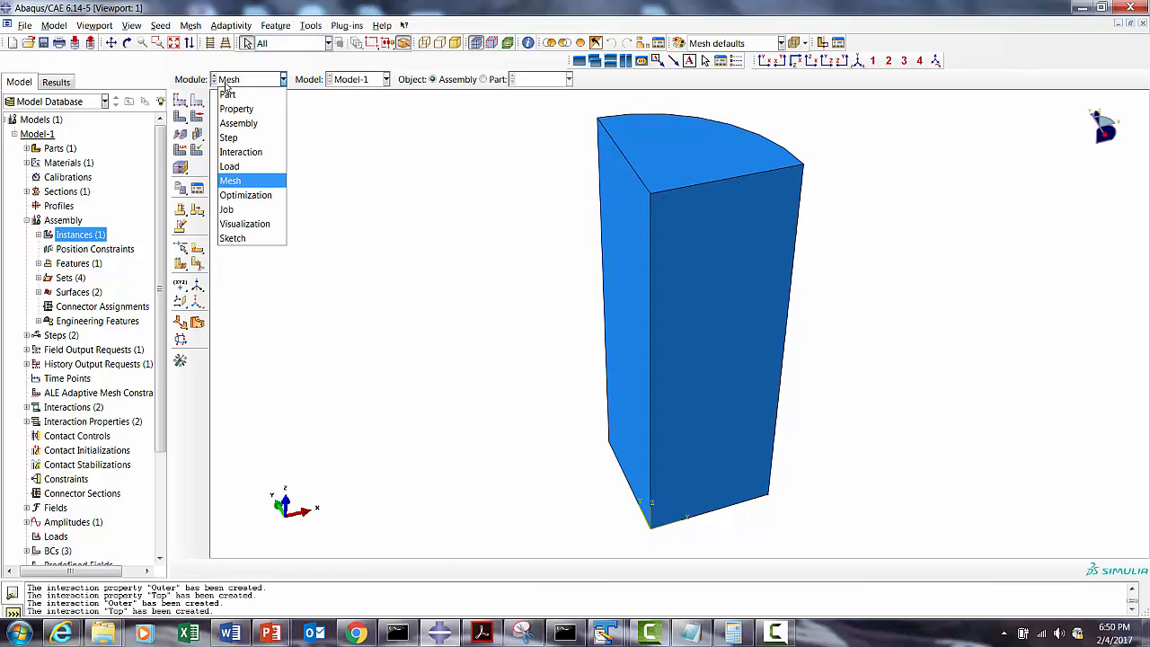
pyautogui.click(229, 166)
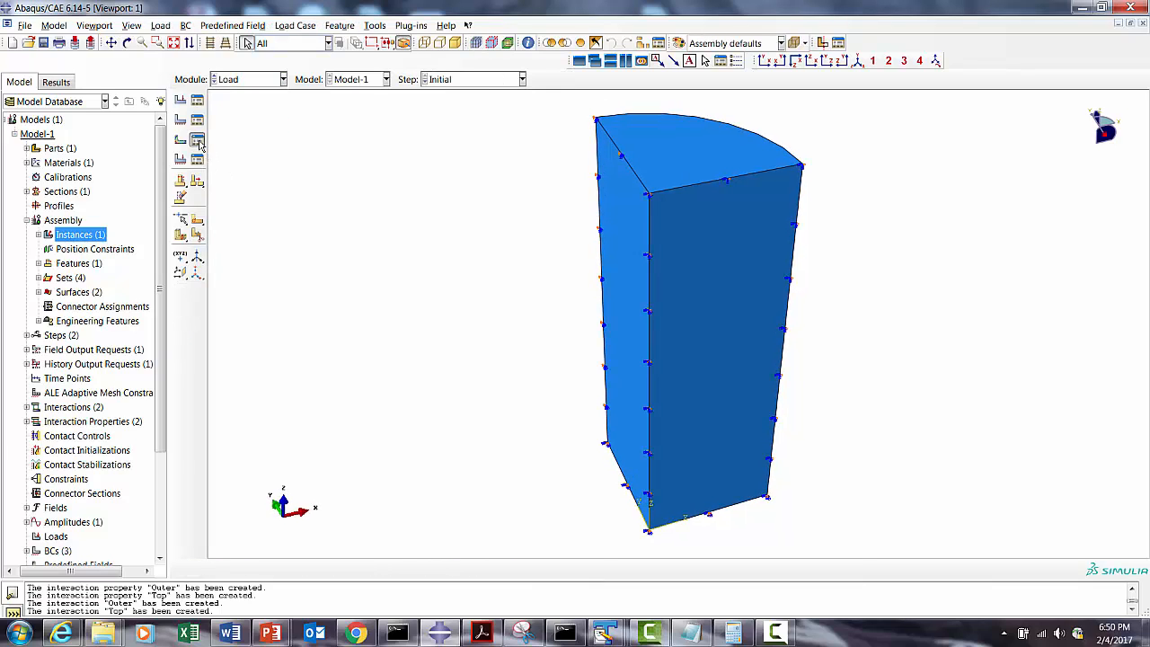
# Start a new temperature predefined field named Initial_23 in the Initial step.
pyautogui.click(197, 139)
pyautogui.click(51, 437)
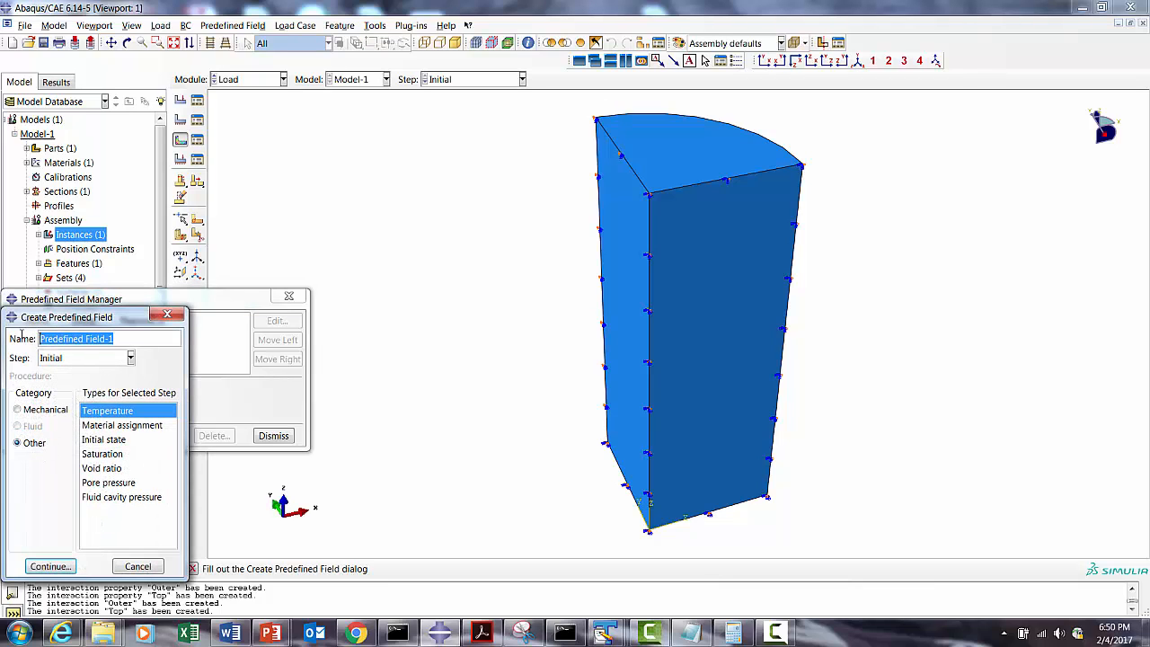
pyautogui.write('A')
pyautogui.press('BackSpace')
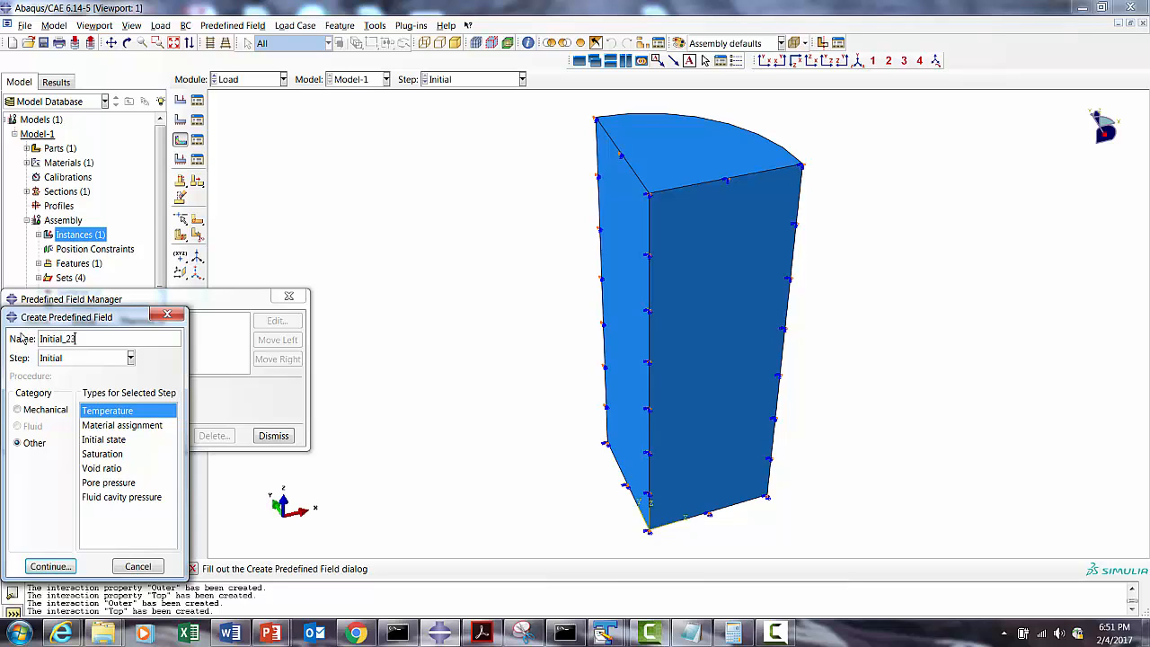
pyautogui.click(50, 566)
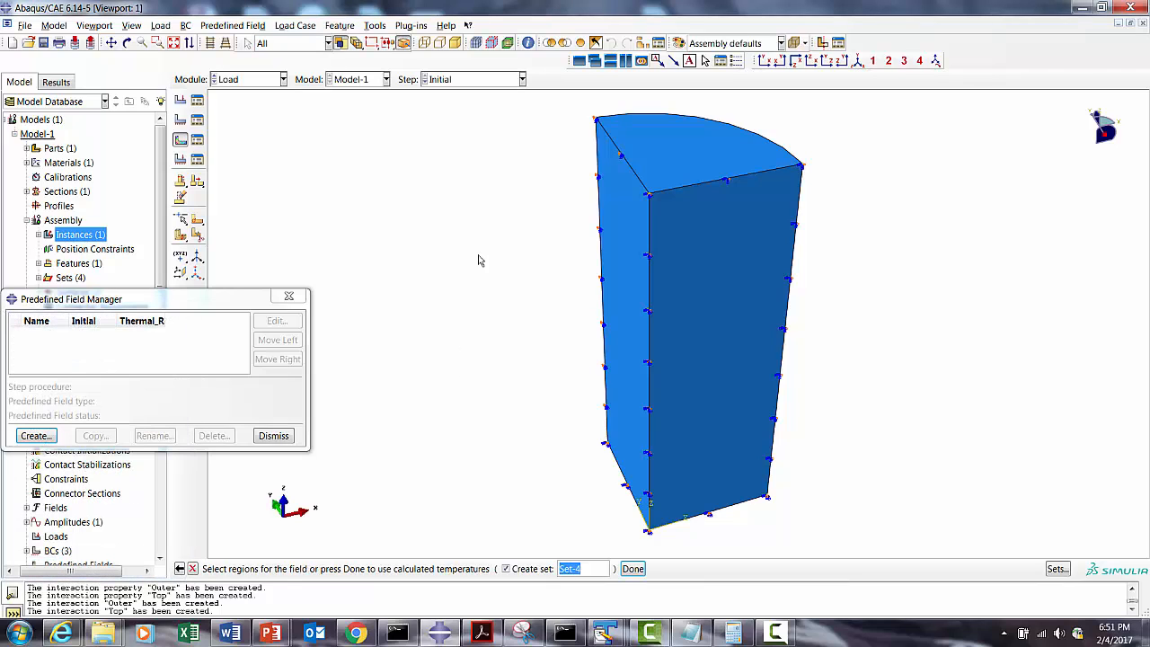
# Apply the Initial_23 field to the whole quarter cylinder with a magnitude of 23, and close the predefined field manager.
pyautogui.moveTo(516, 97); pyautogui.dragTo(895, 557)
pyautogui.click(586, 568)
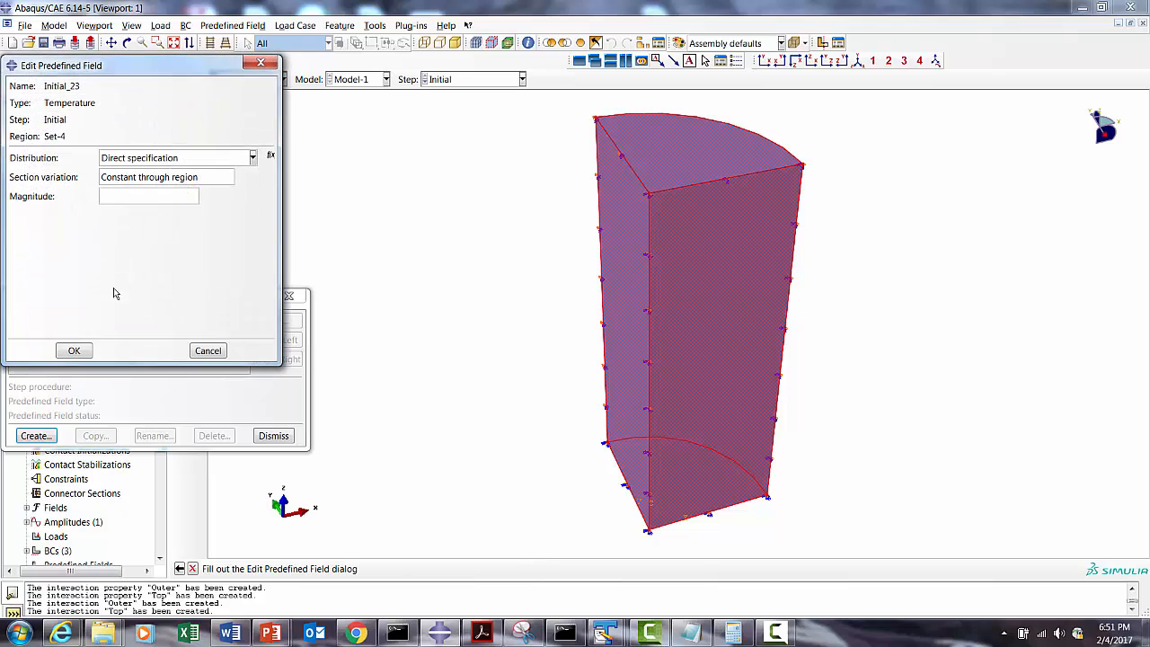
pyautogui.click(117, 198)
pyautogui.write('23')
pyautogui.click(73, 351)
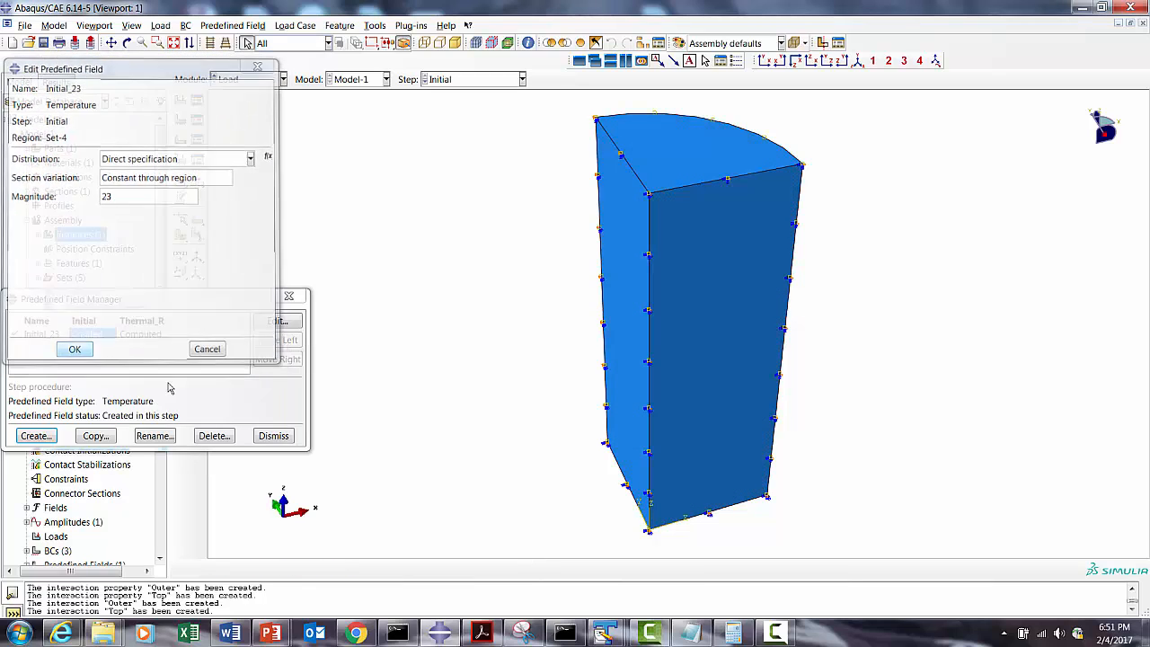
pyautogui.click(284, 440)
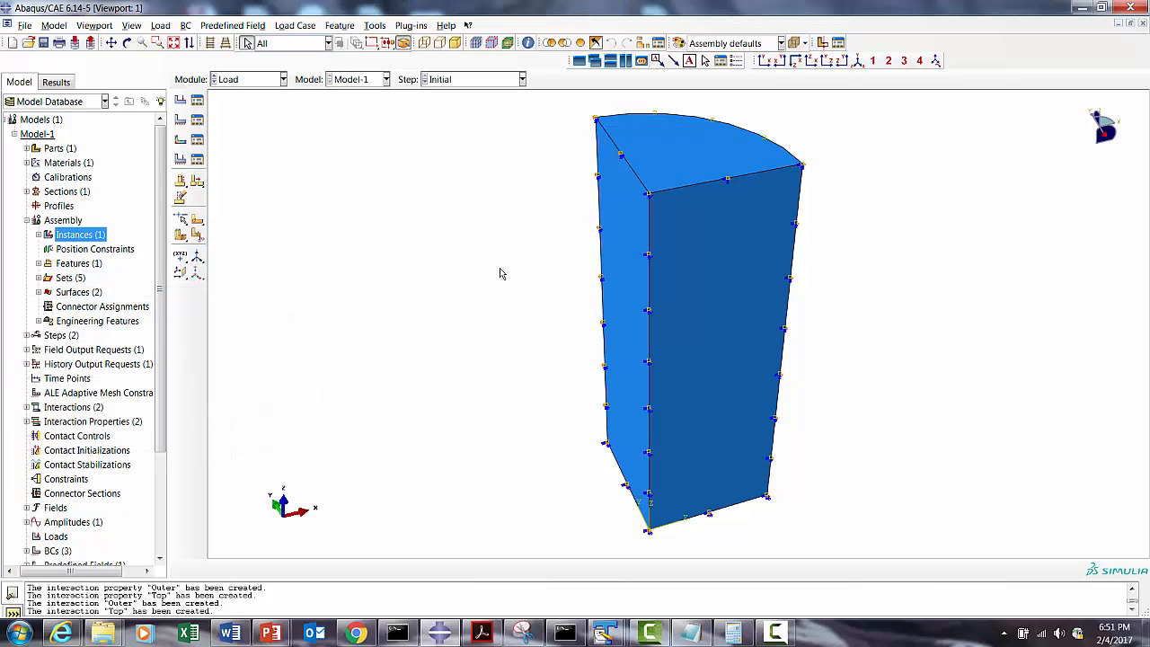
# Switch to the Mesh module.
pyautogui.click(256, 82)
pyautogui.click(235, 179)
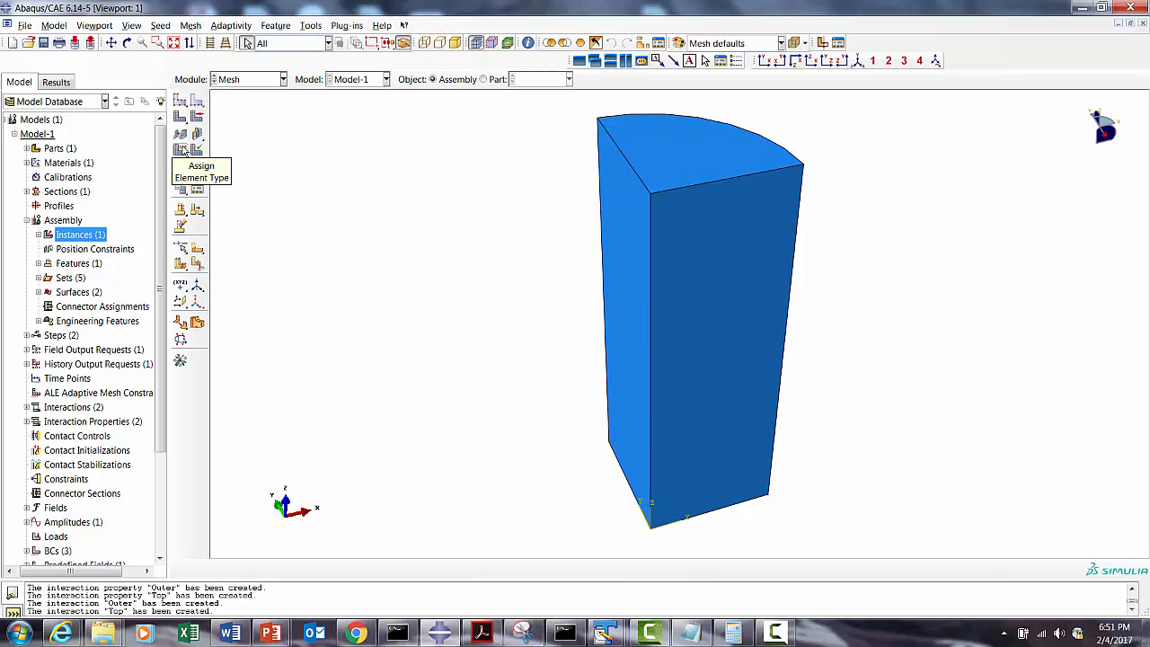
# Try to assign an element type to the quarter cylinder instance in the assembly.
pyautogui.click(174, 42)
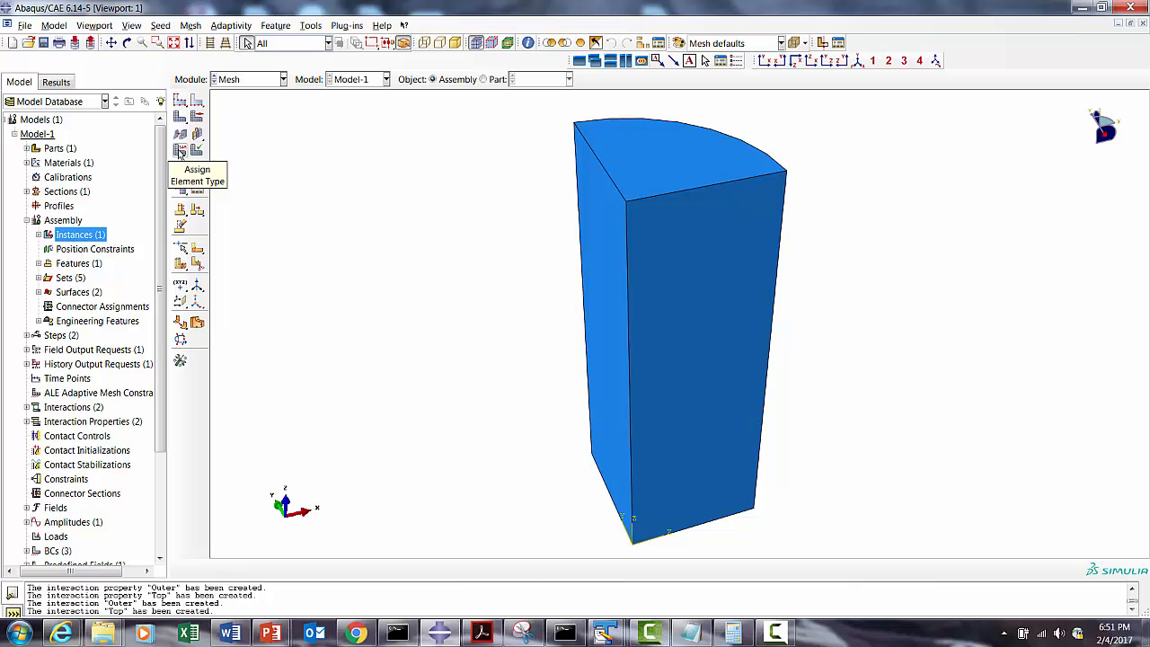
pyautogui.click(180, 151)
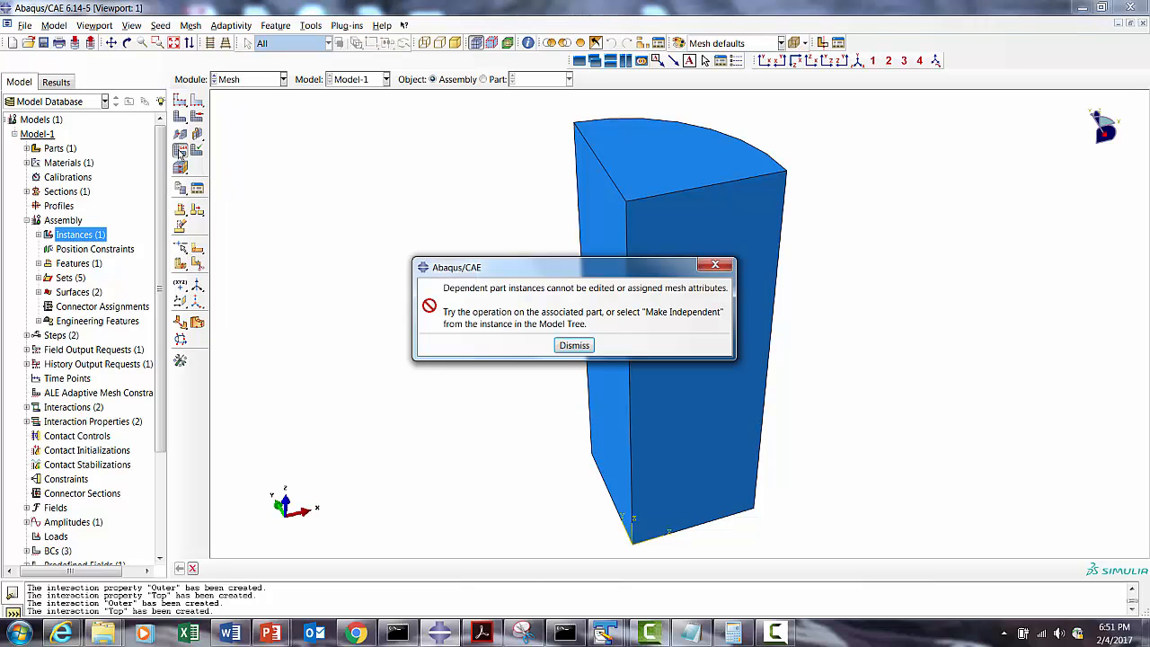
pyautogui.click(575, 345)
# Set the mesh object to part WP and assign its whole body the Standard, linear Coupled Temperature-Displacement element family (C3D8T).
pyautogui.click(482, 79)
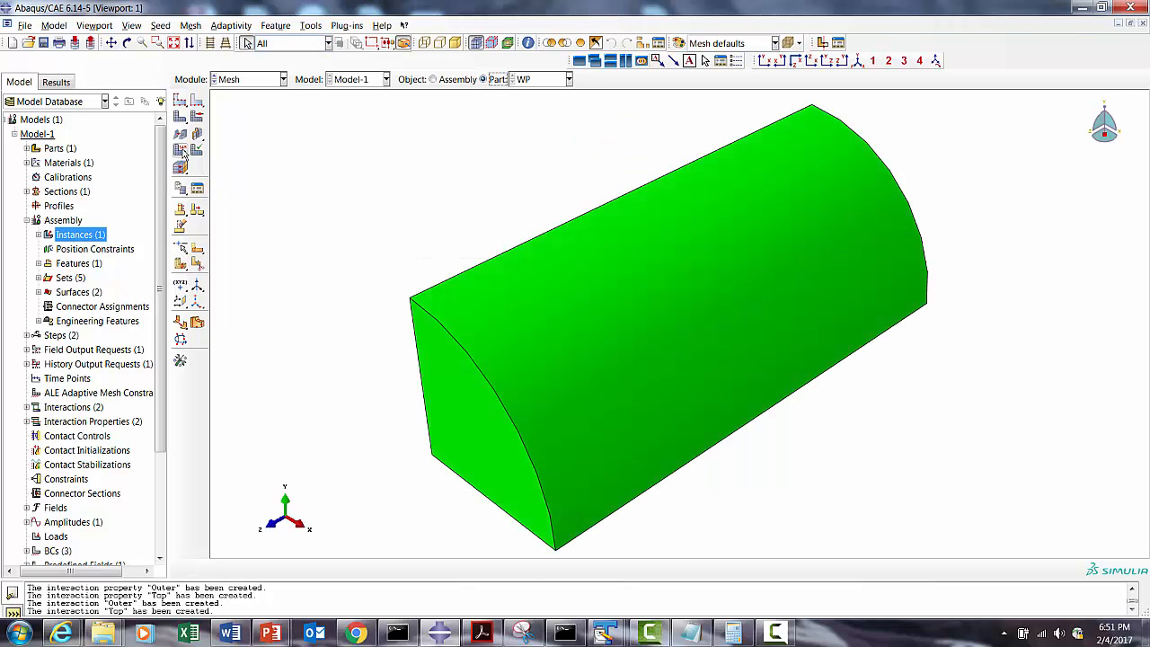
pyautogui.click(180, 150)
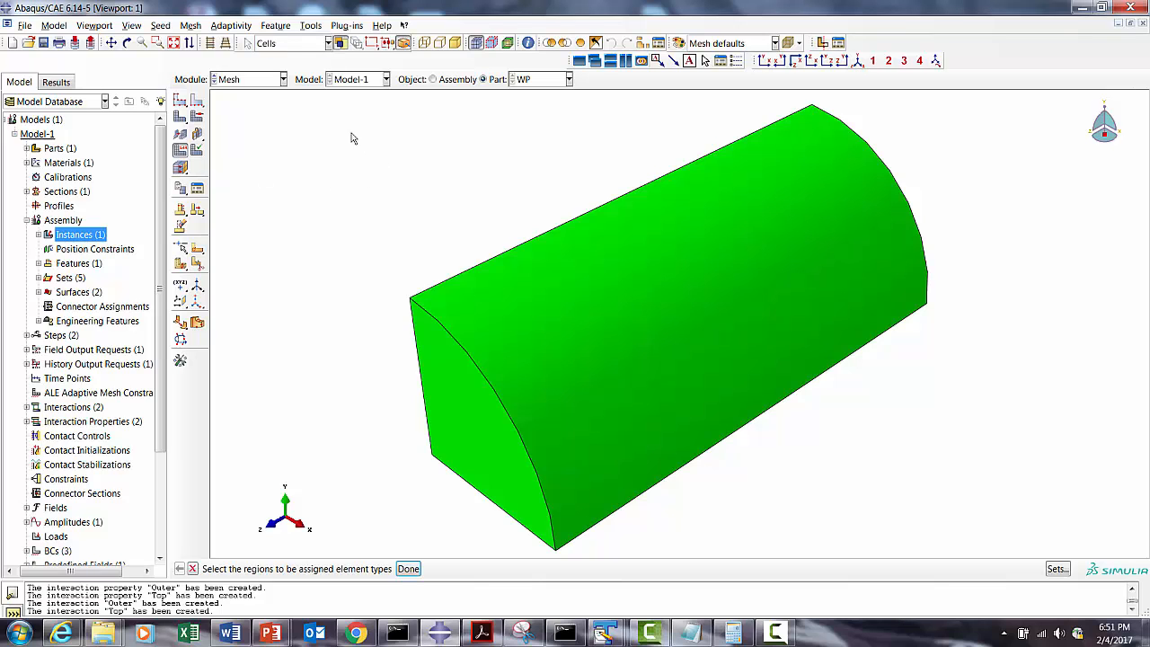
pyautogui.moveTo(351, 138); pyautogui.dragTo(991, 533)
pyautogui.click(409, 569)
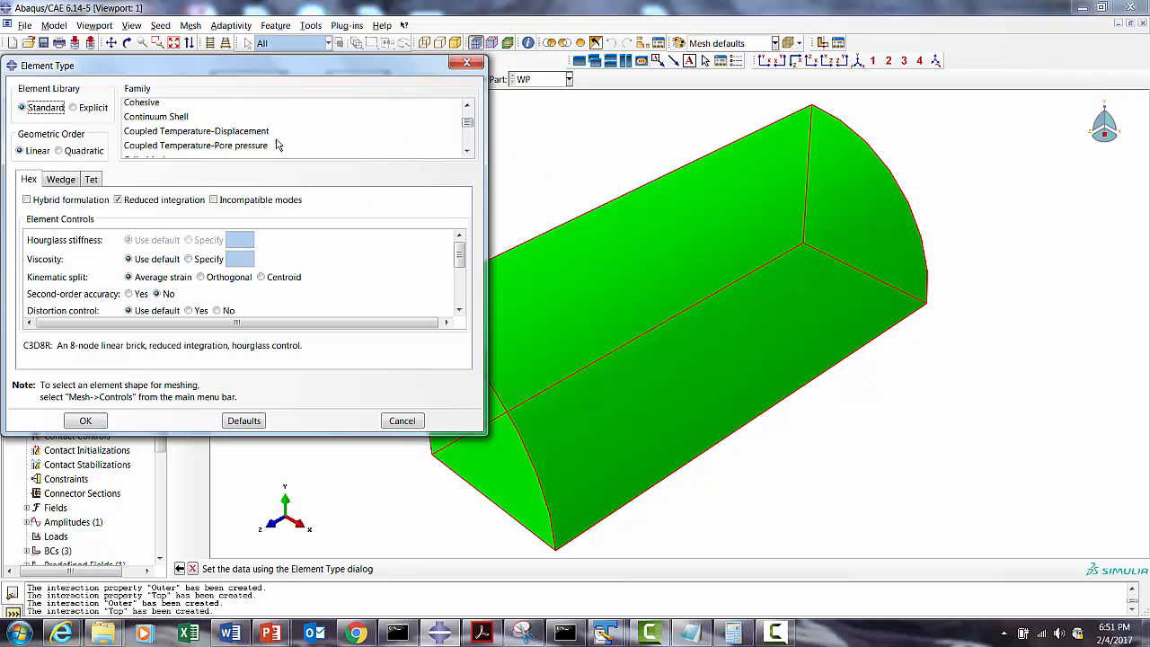
pyautogui.scroll(2, 288, 130)
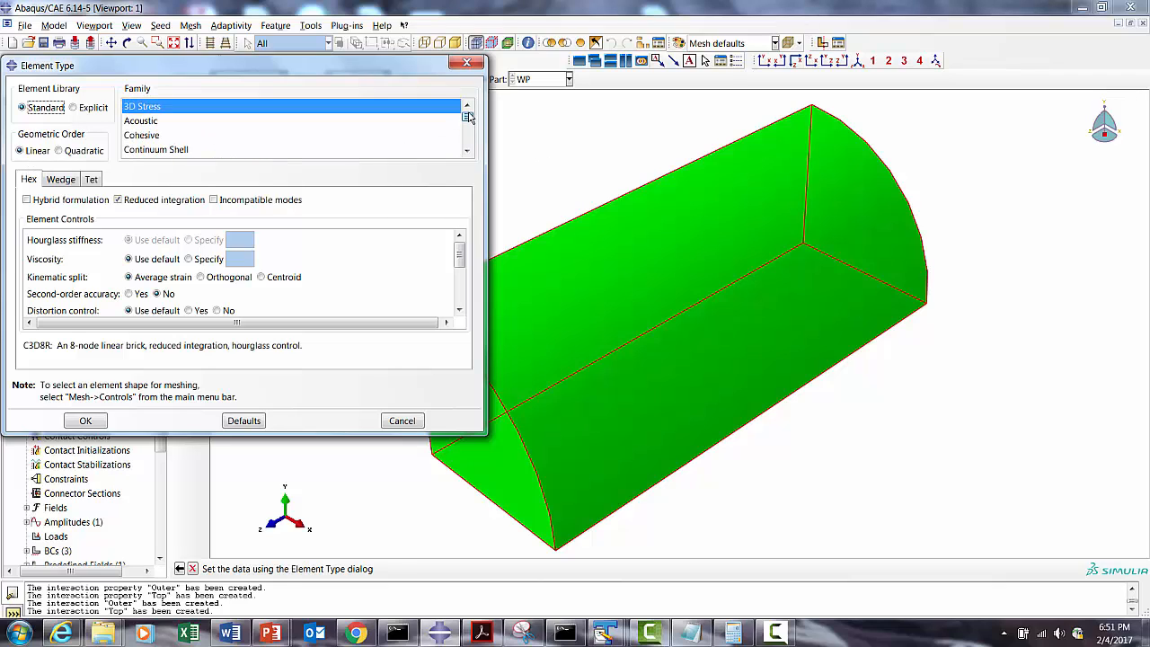
pyautogui.scroll(-2, 270, 140)
pyautogui.click(216, 133)
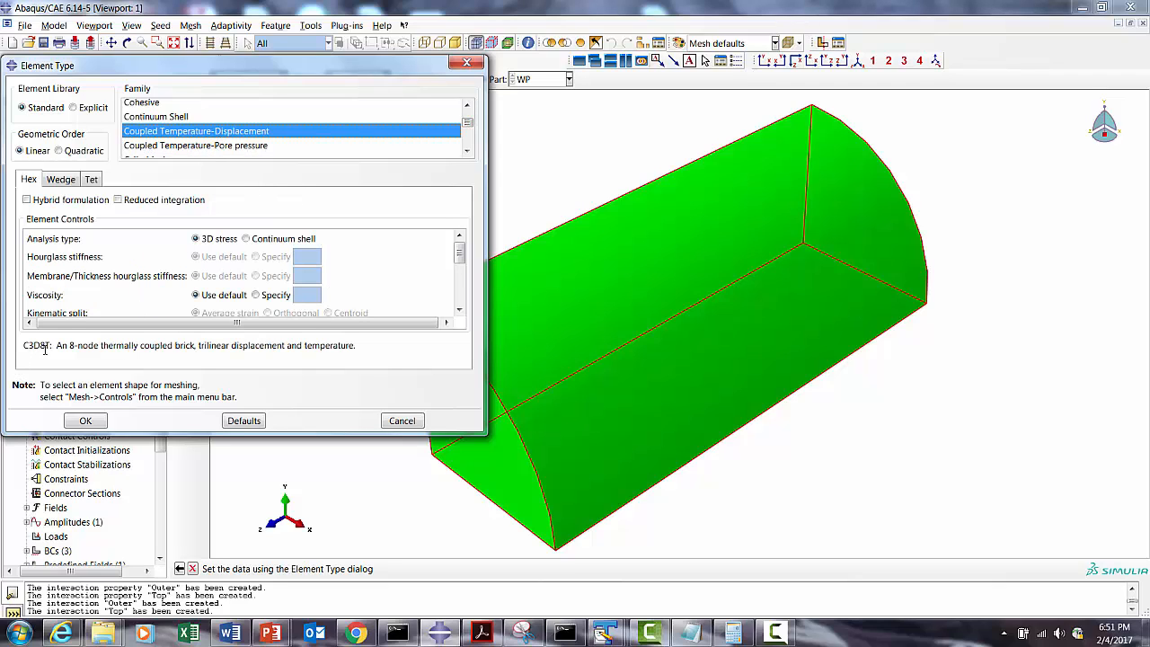
pyautogui.click(82, 421)
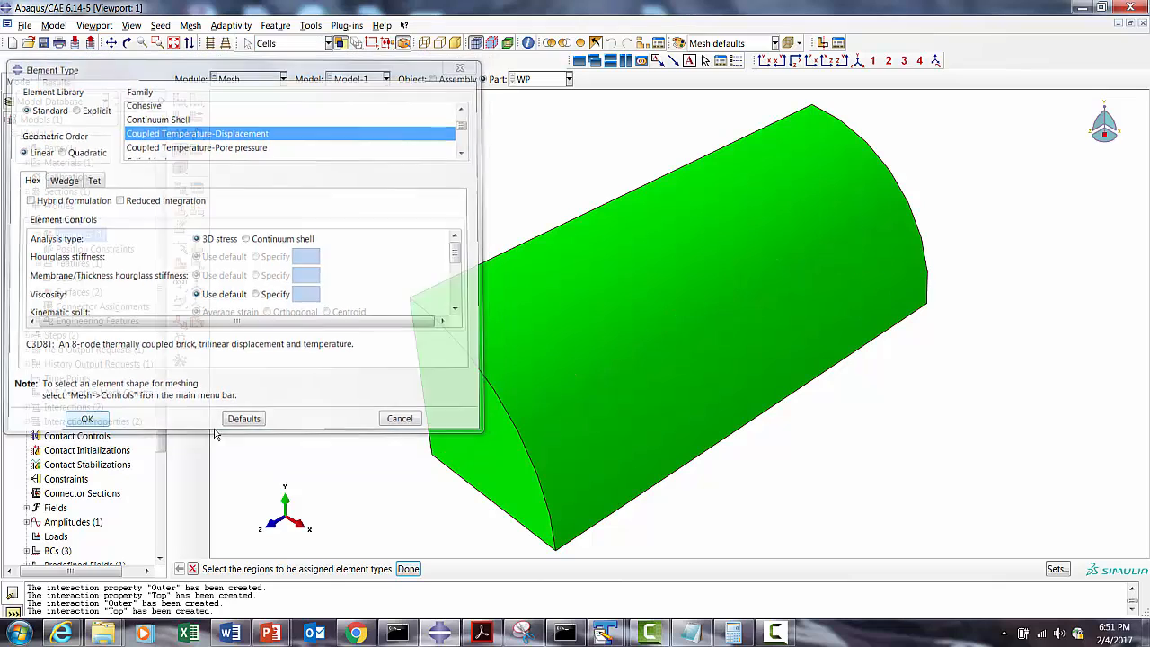
# Finish the element type assignment and set the part's mesh controls to Hex elements with the Sweep technique and Medial axis algorithm.
pyautogui.click(410, 570)
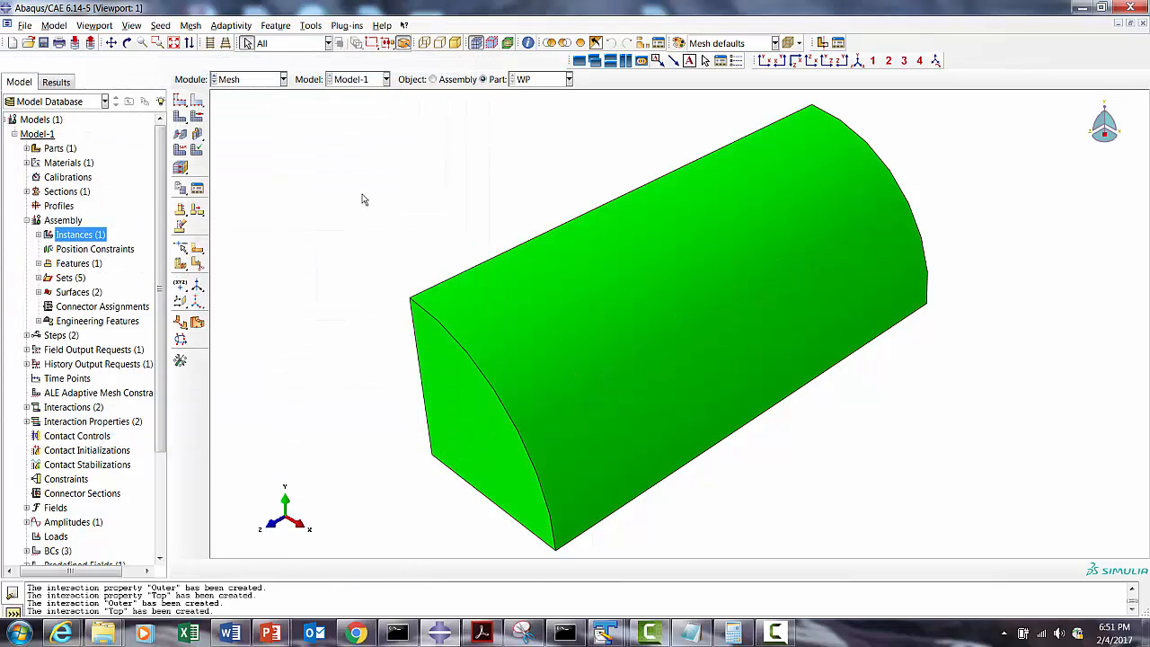
pyautogui.click(198, 119)
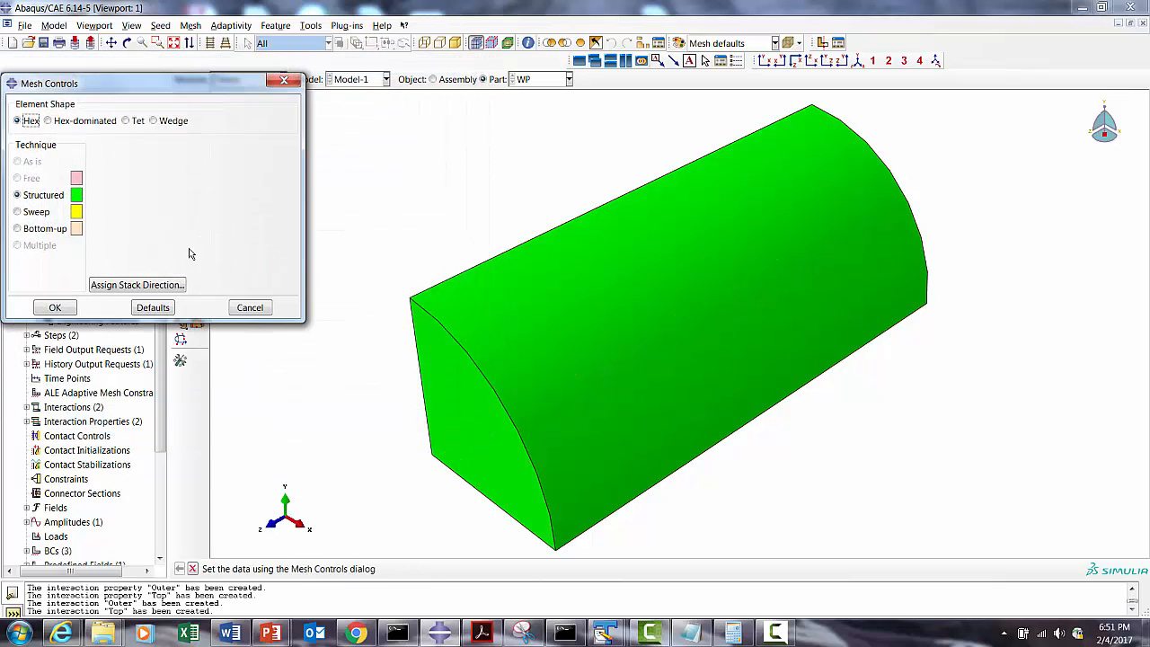
pyautogui.click(36, 213)
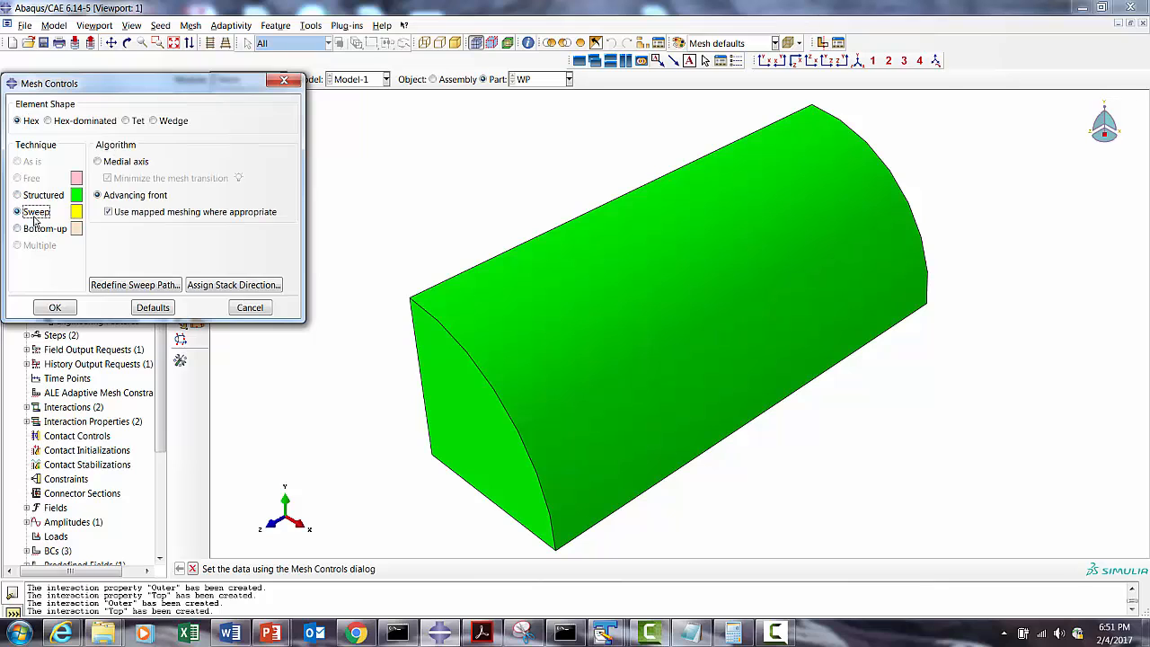
pyautogui.click(98, 161)
pyautogui.click(56, 307)
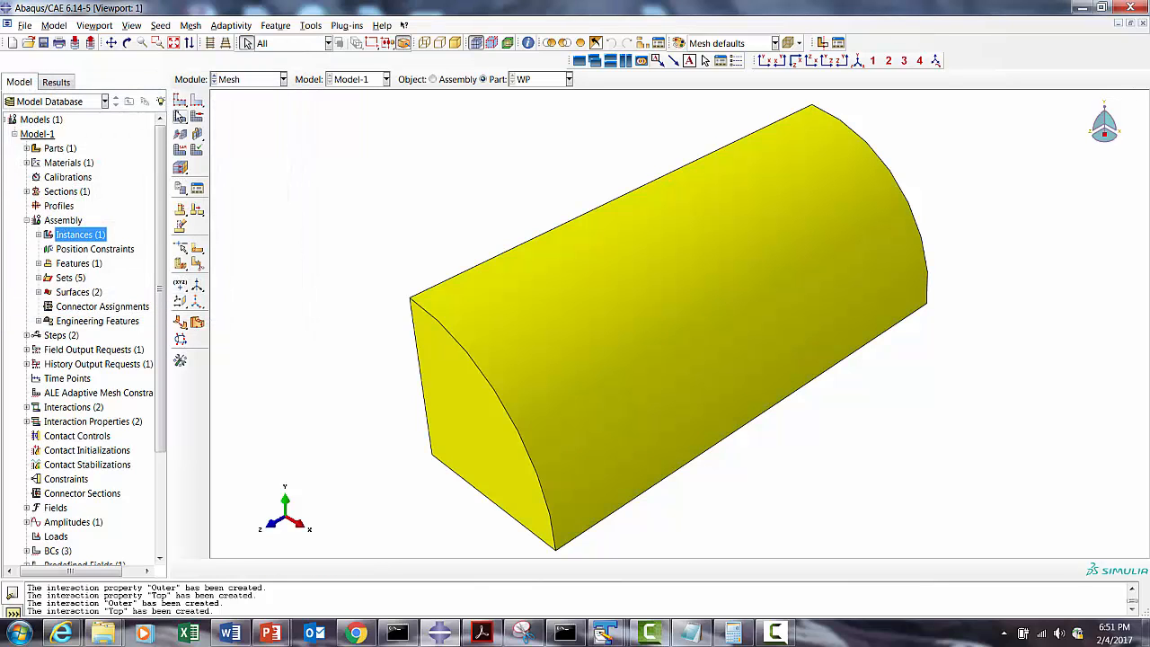
# Assign a new approximate global seed size to part WP and generate its mesh.
pyautogui.click(180, 101)
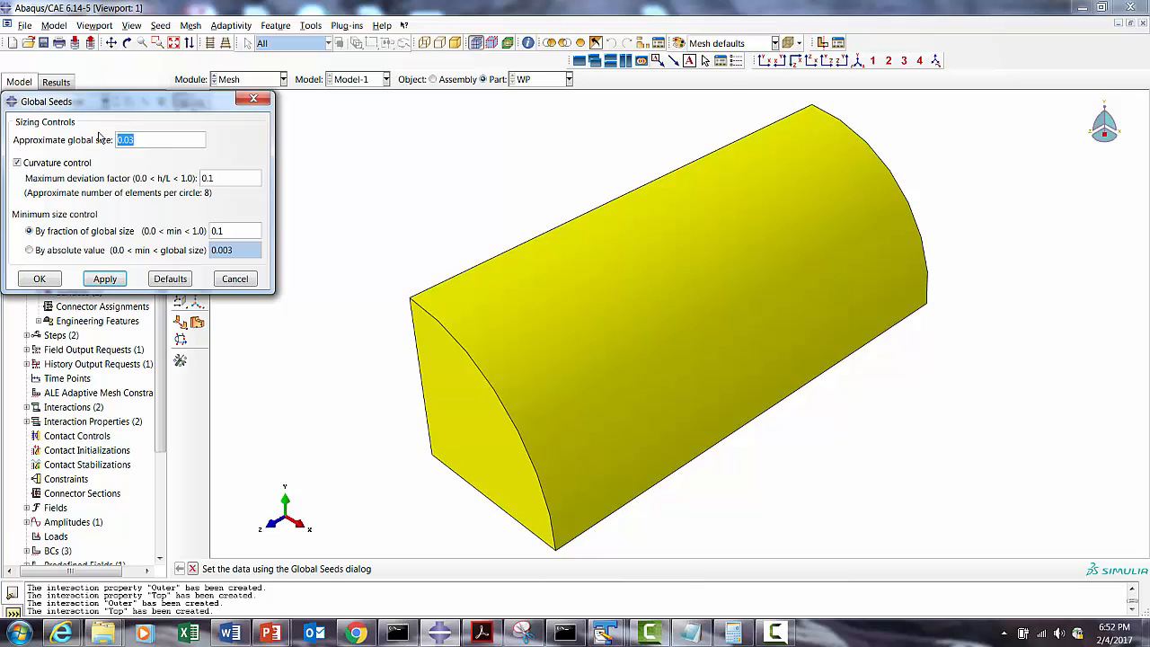
pyautogui.write('0.')
pyautogui.click(40, 279)
pyautogui.click(180, 117)
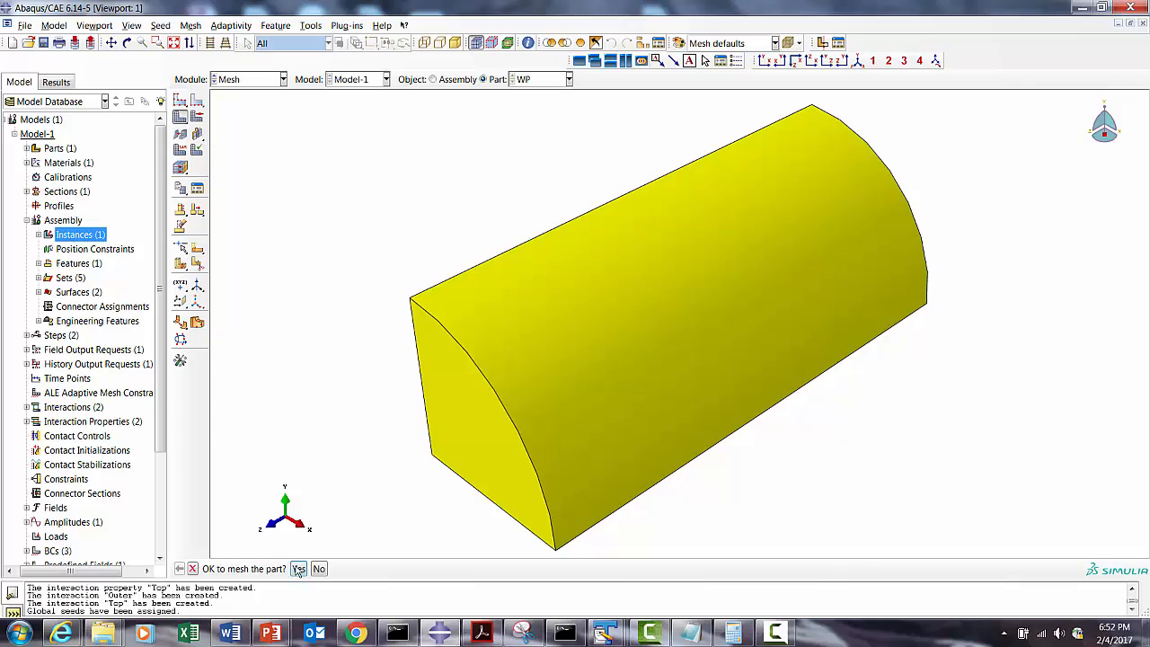
pyautogui.click(299, 568)
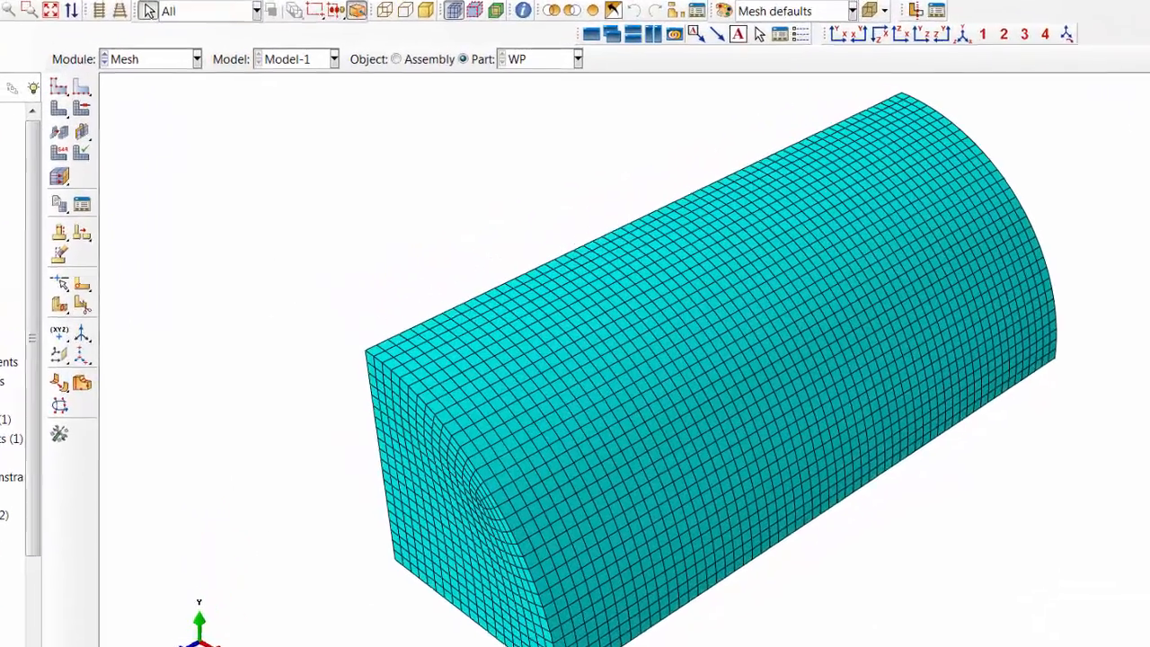
pyautogui.click(0, 11)
pyautogui.moveTo(706, 414); pyautogui.dragTo(746, 483)
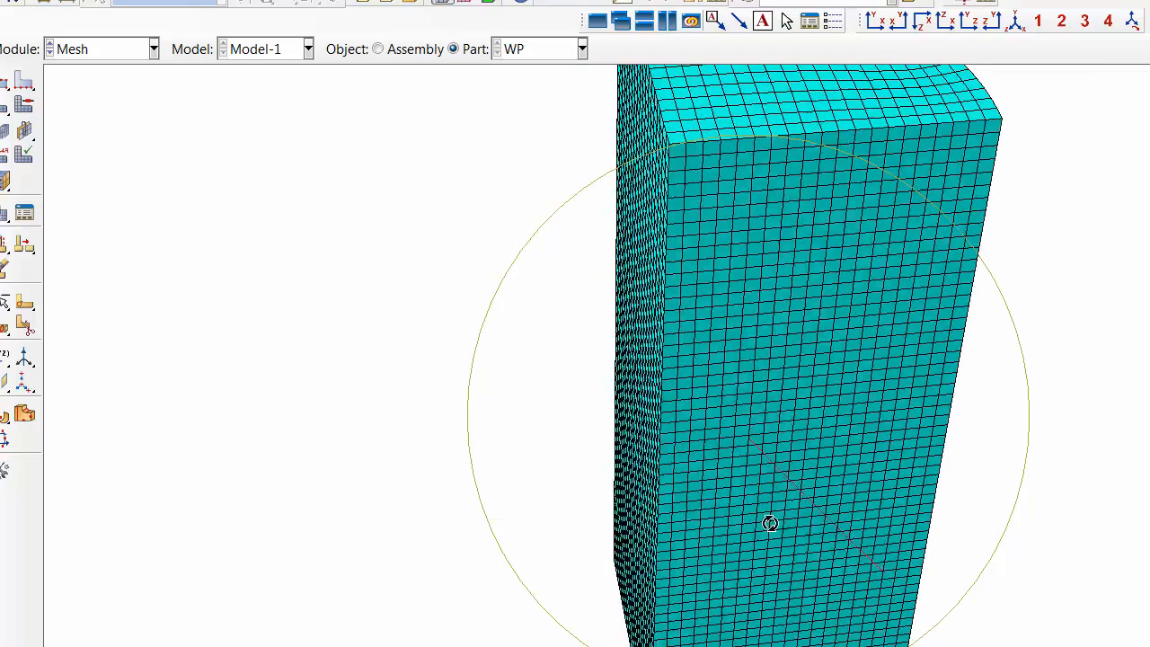
pyautogui.click(5, 11)
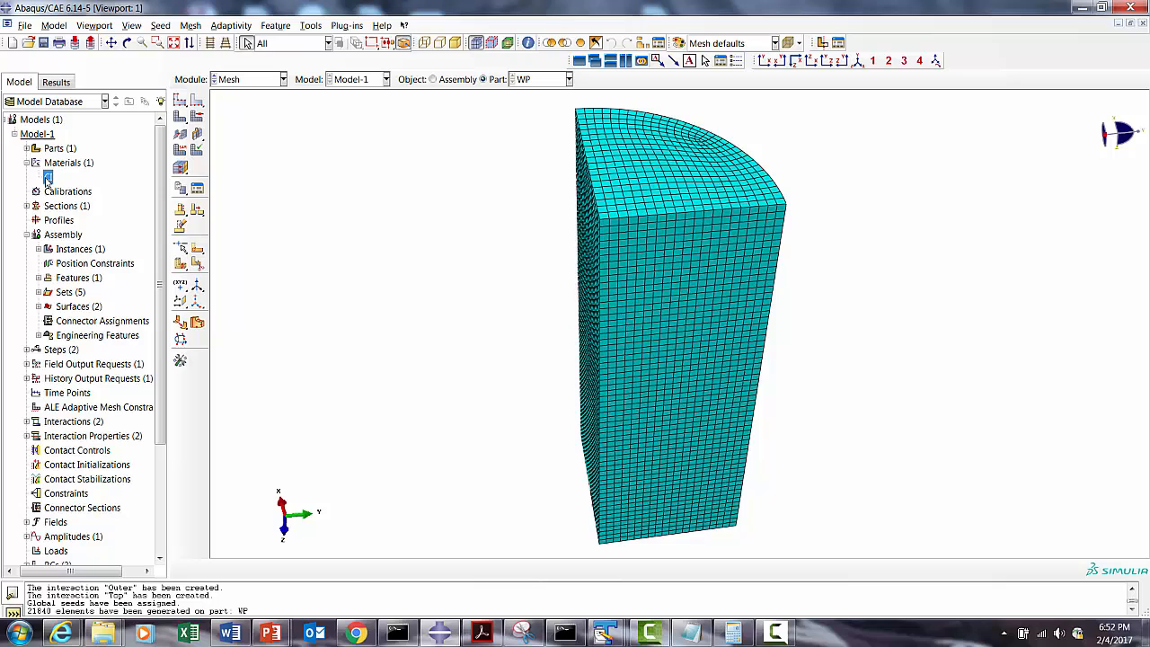
# Review the conductivity, density, elastic, expansion and specific heat data of material CI.
pyautogui.rightClick(47, 177)
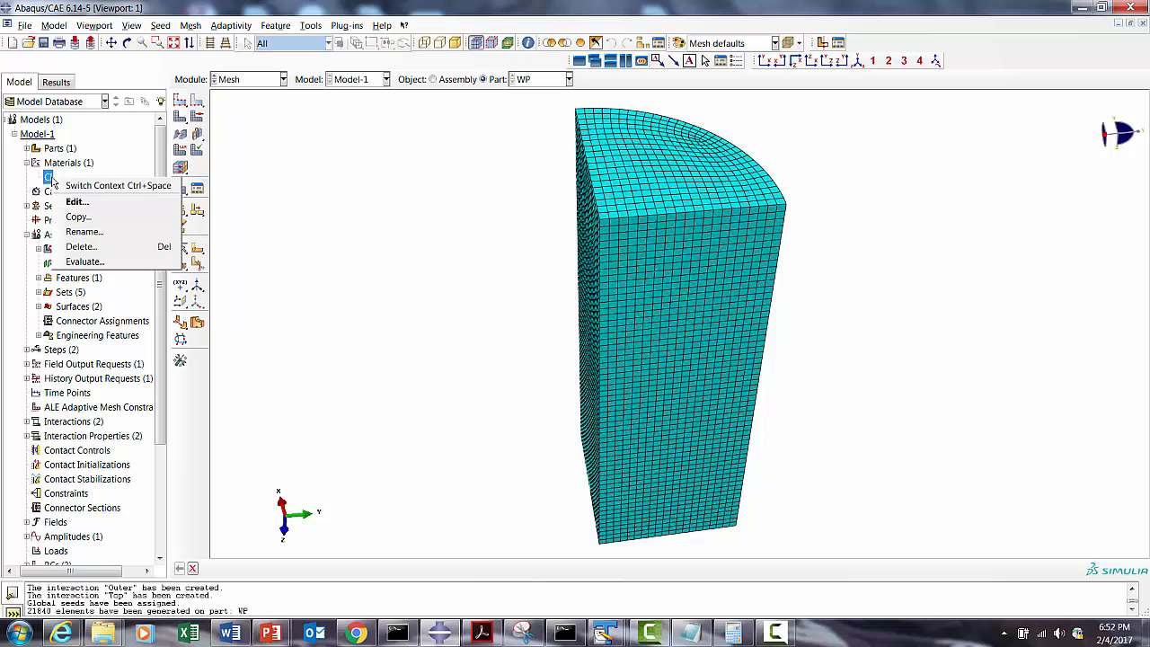
pyautogui.click(81, 201)
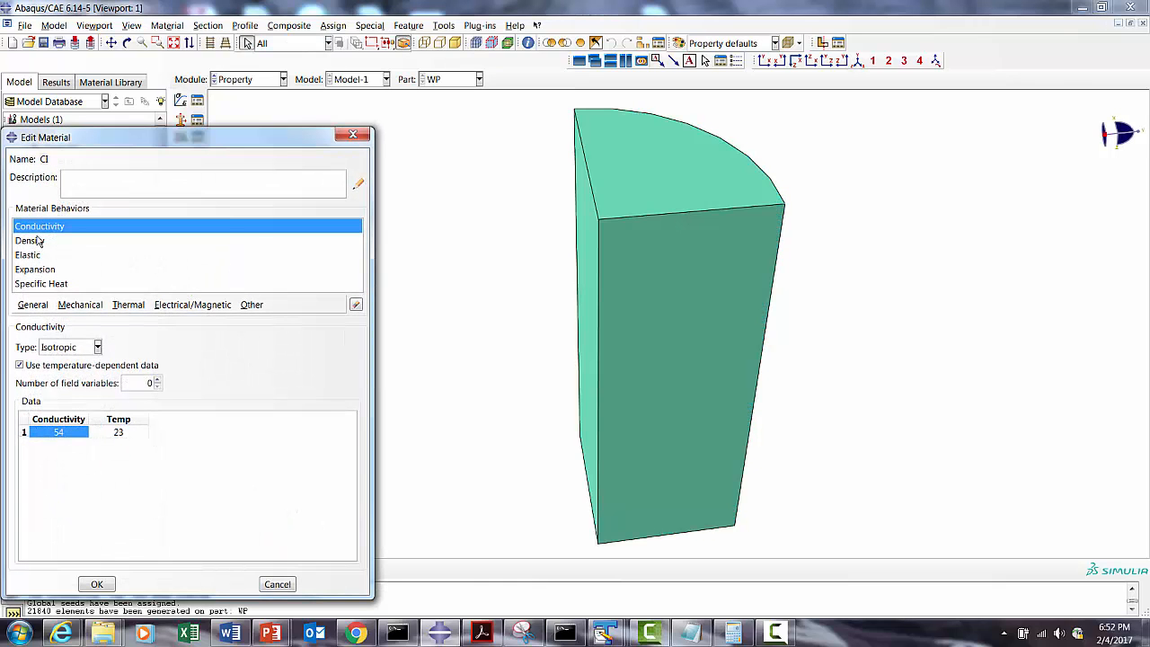
pyautogui.click(42, 286)
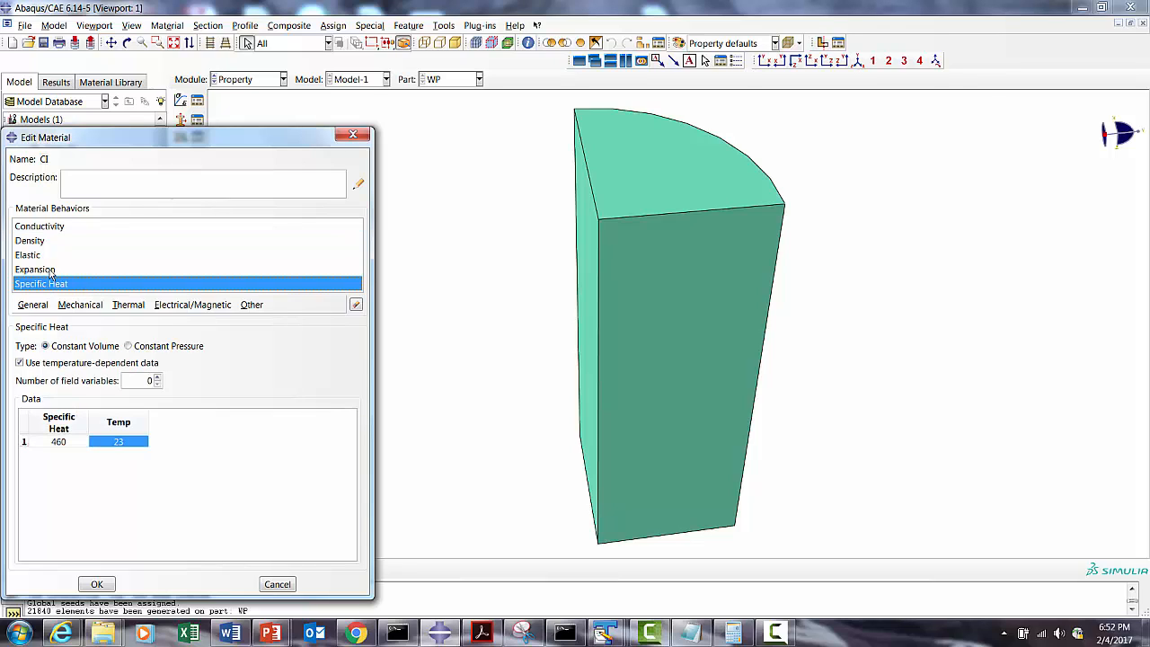
pyautogui.click(51, 273)
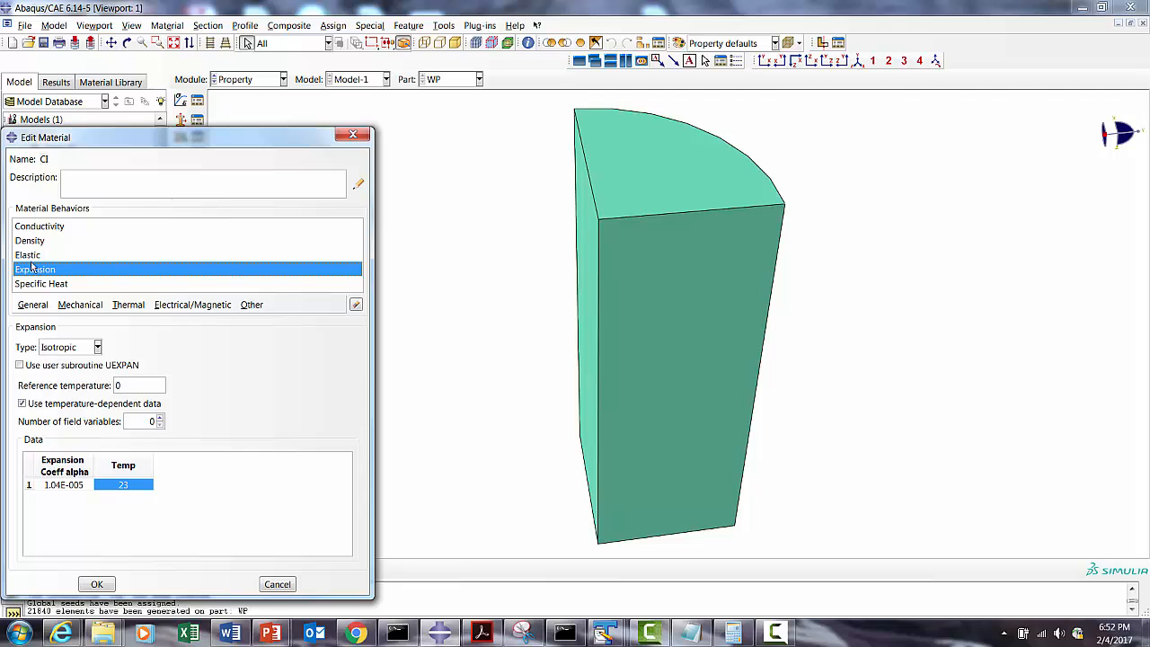
pyautogui.click(31, 257)
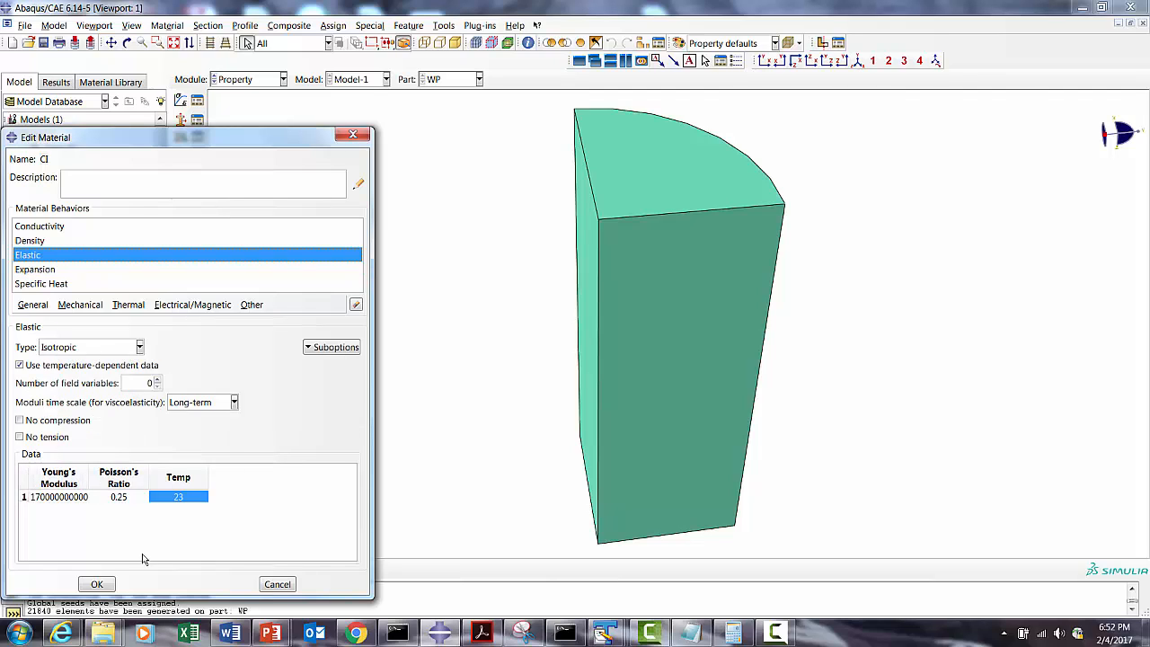
pyautogui.click(33, 243)
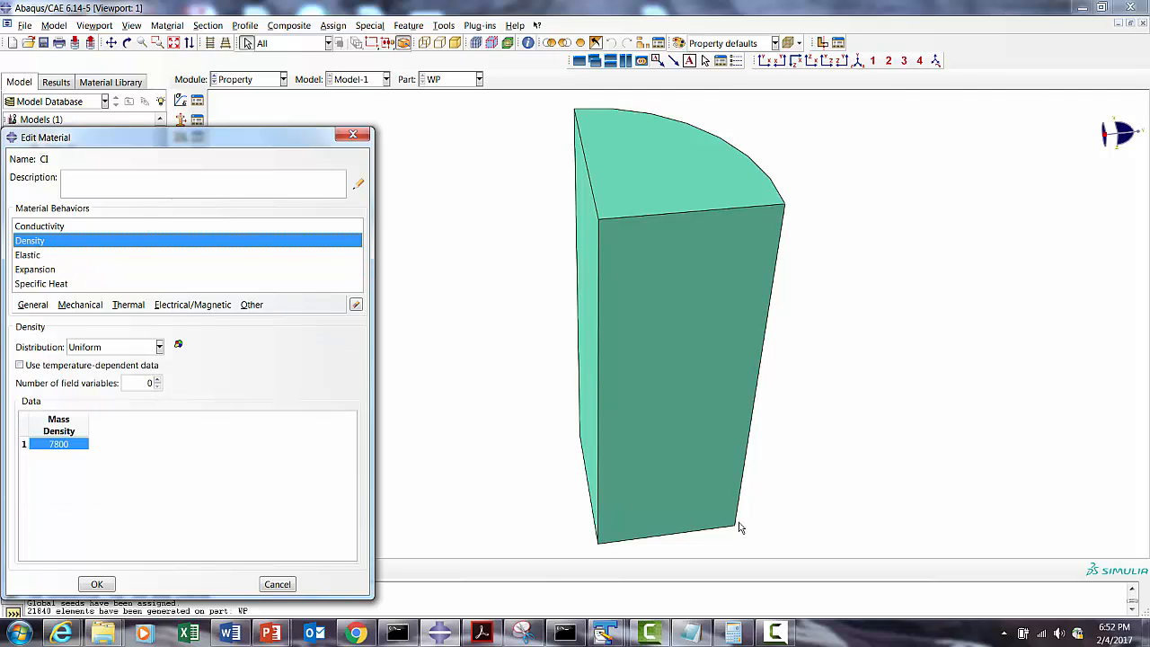
pyautogui.click(54, 228)
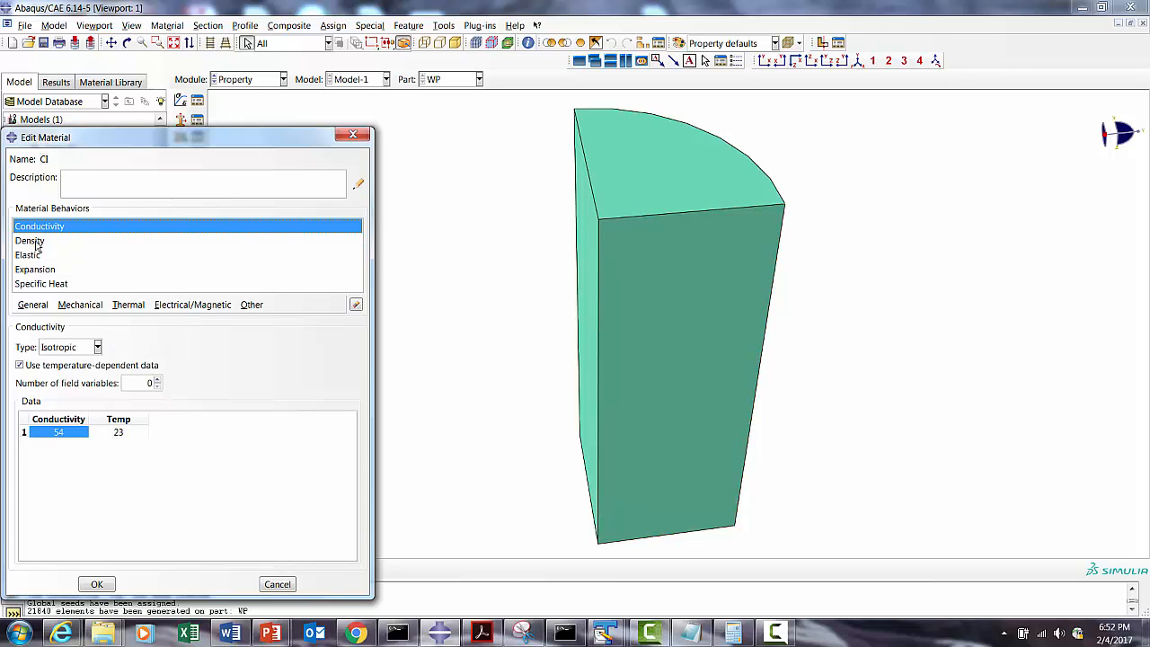
pyautogui.click(36, 242)
pyautogui.click(57, 284)
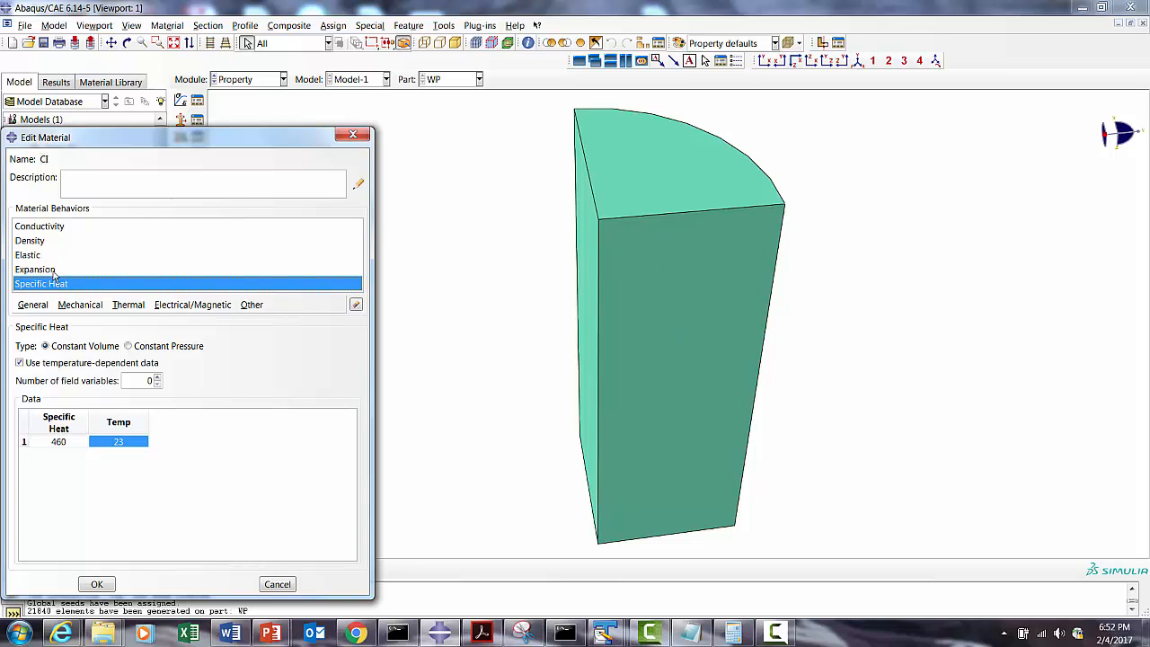
pyautogui.click(50, 271)
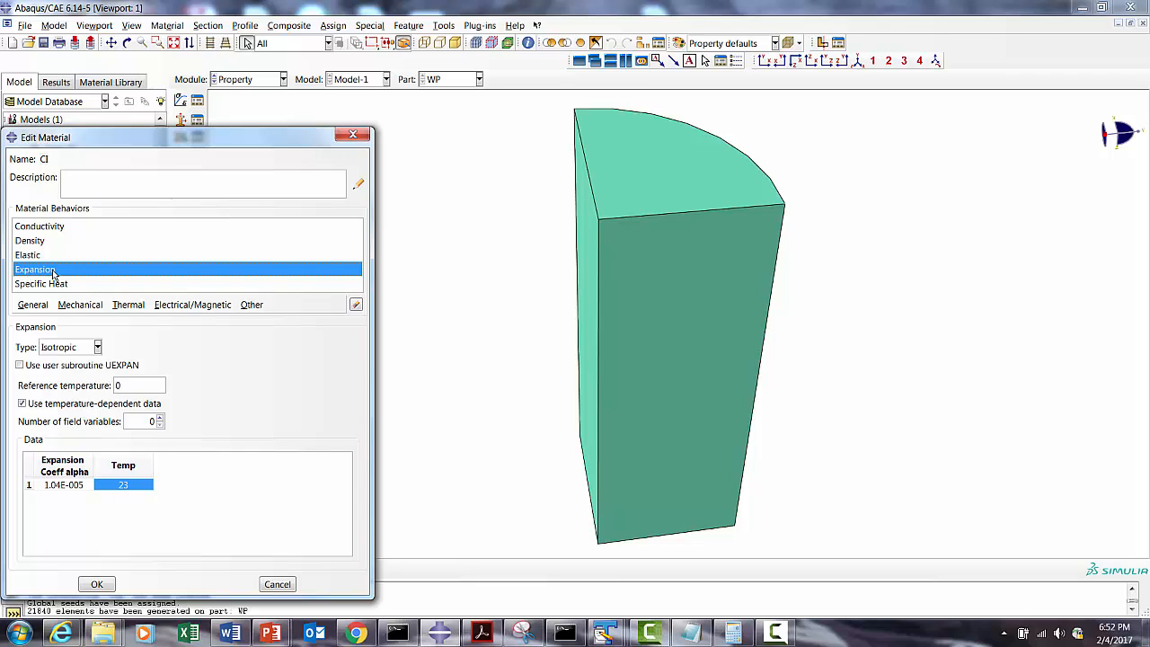
pyautogui.click(33, 257)
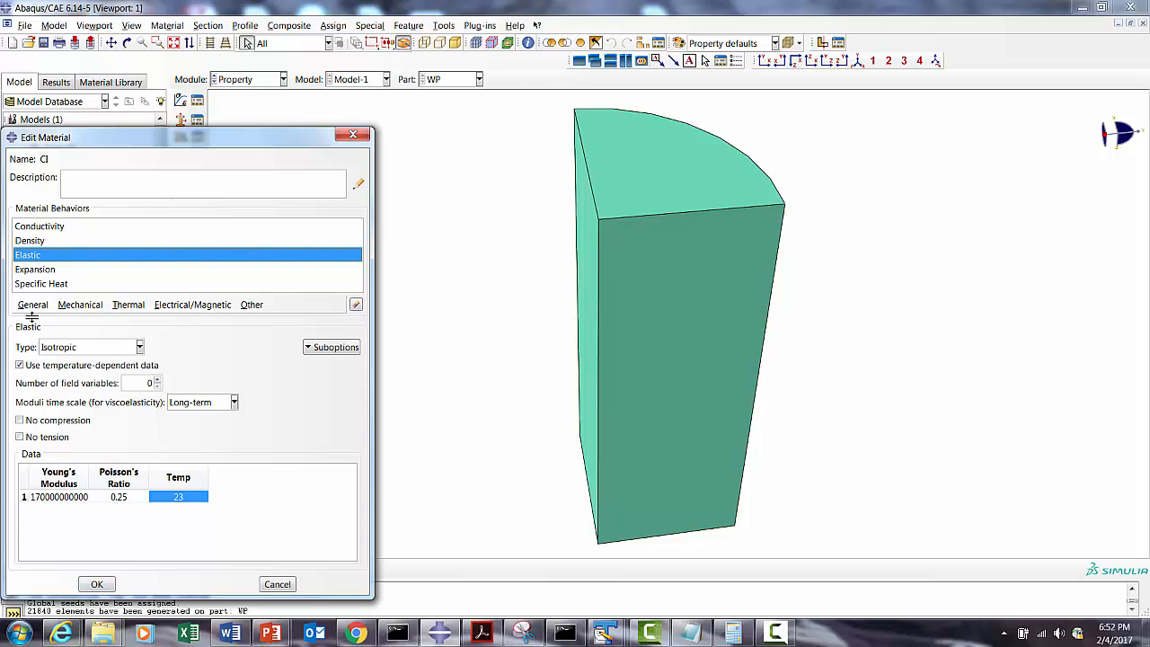
pyautogui.click(49, 227)
pyautogui.click(36, 241)
pyautogui.click(29, 284)
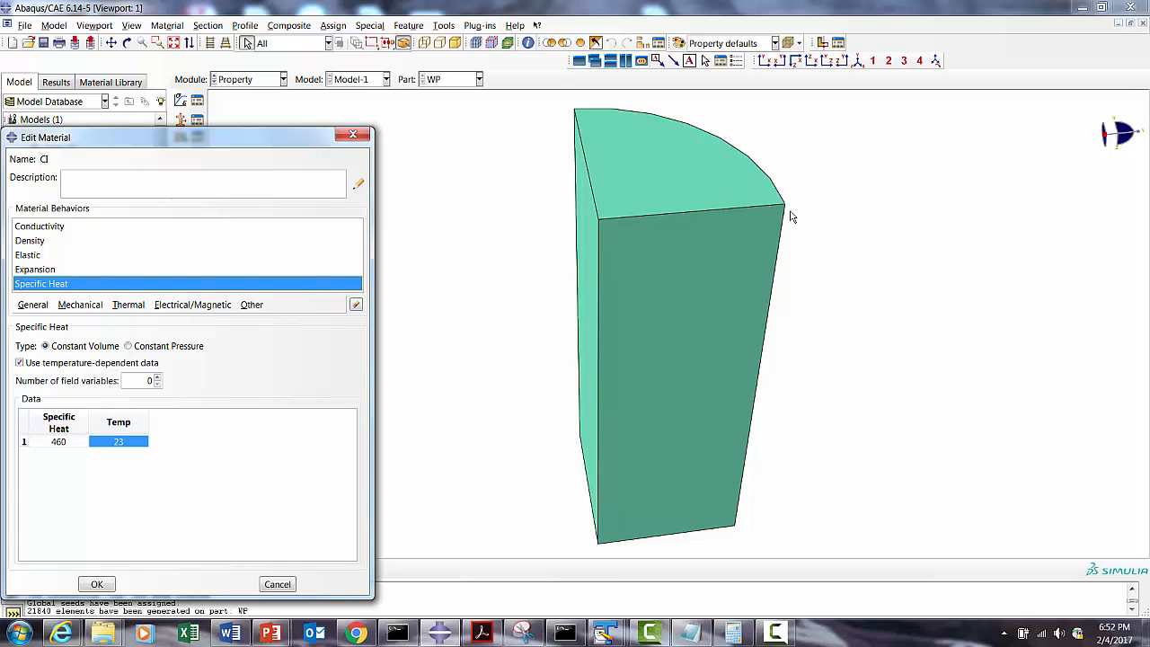
pyautogui.click(36, 271)
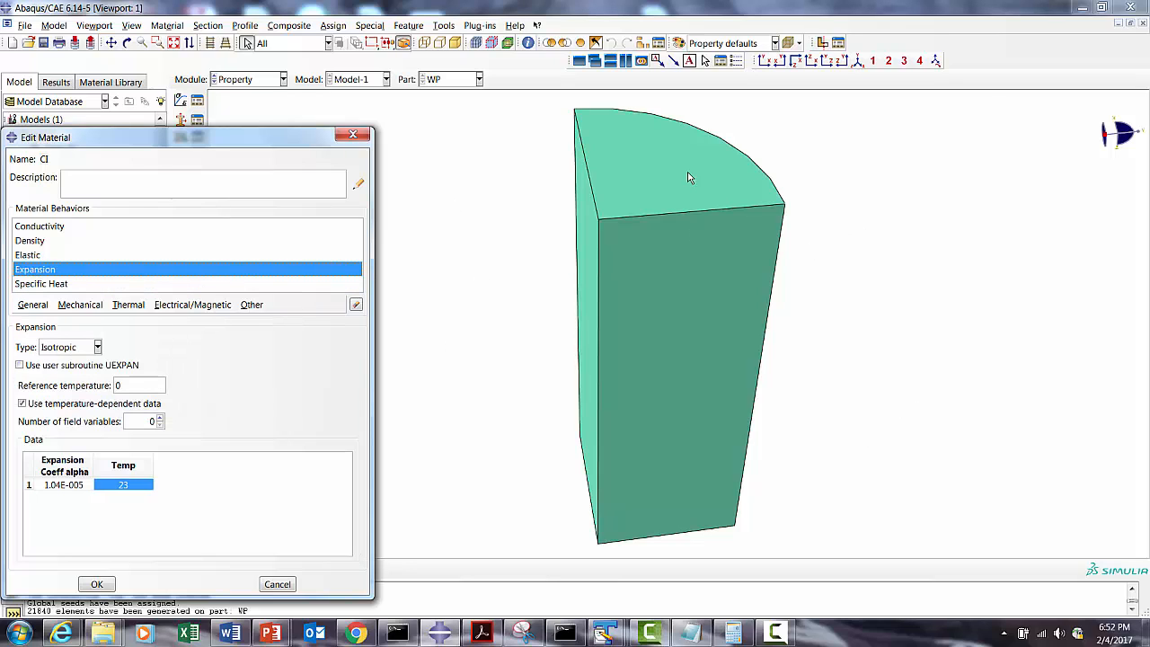
pyautogui.click(34, 257)
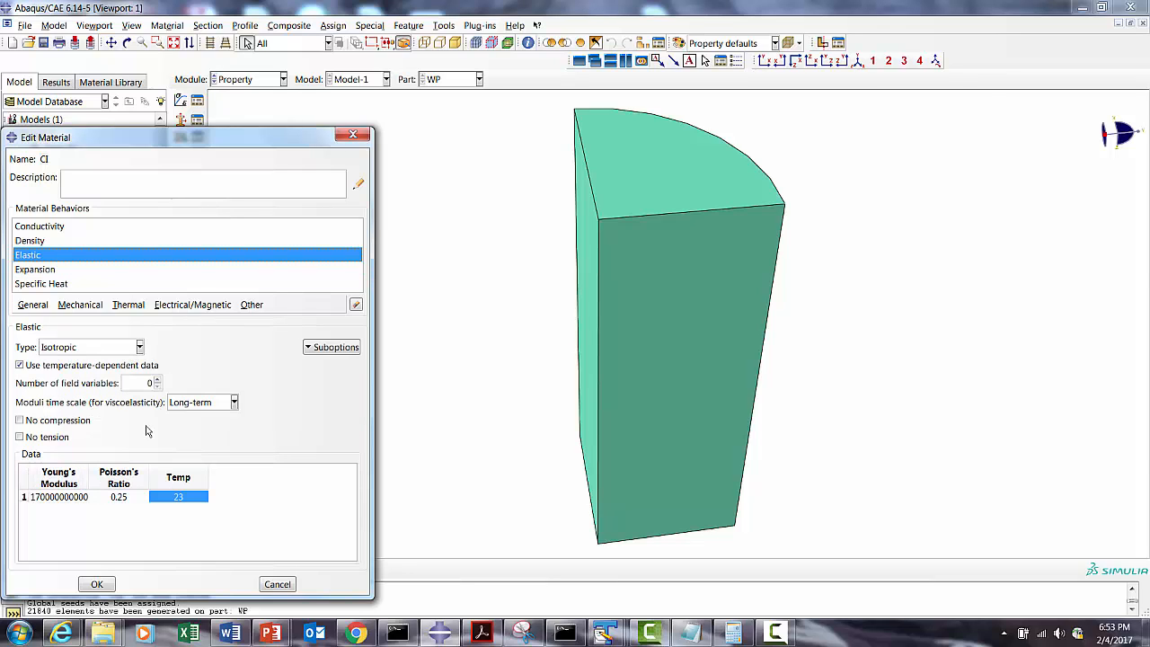
pyautogui.click(97, 585)
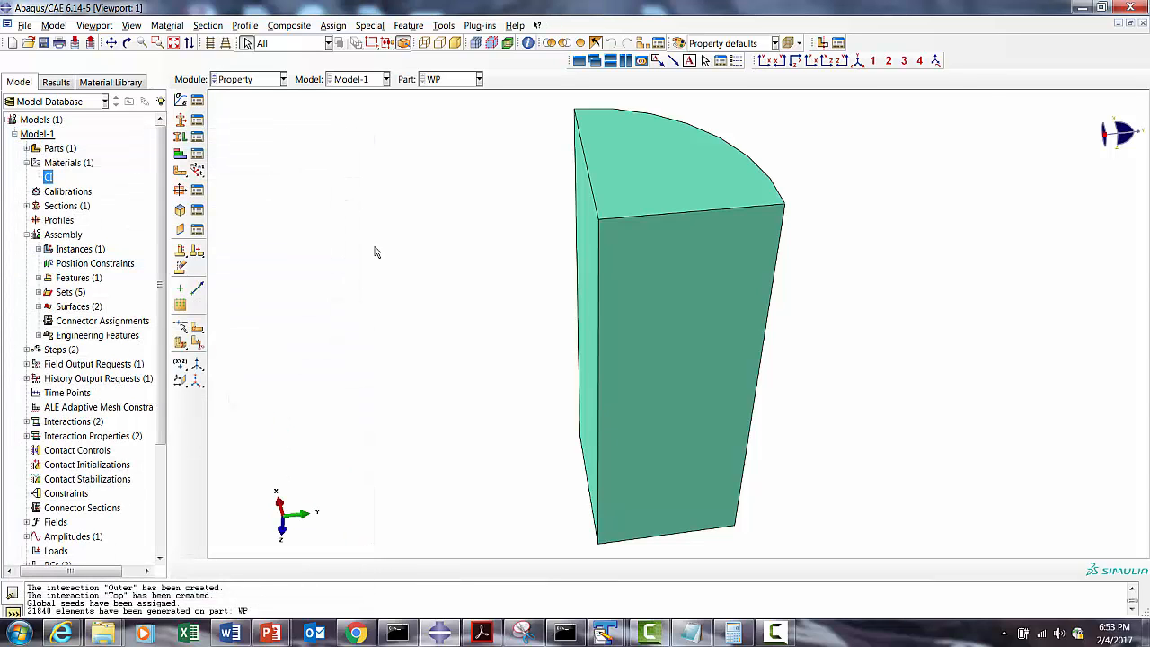
# Switch to the Job module and create a full analysis job named Thermal_Robusness from Model-1 with the default settings.
pyautogui.click(260, 80)
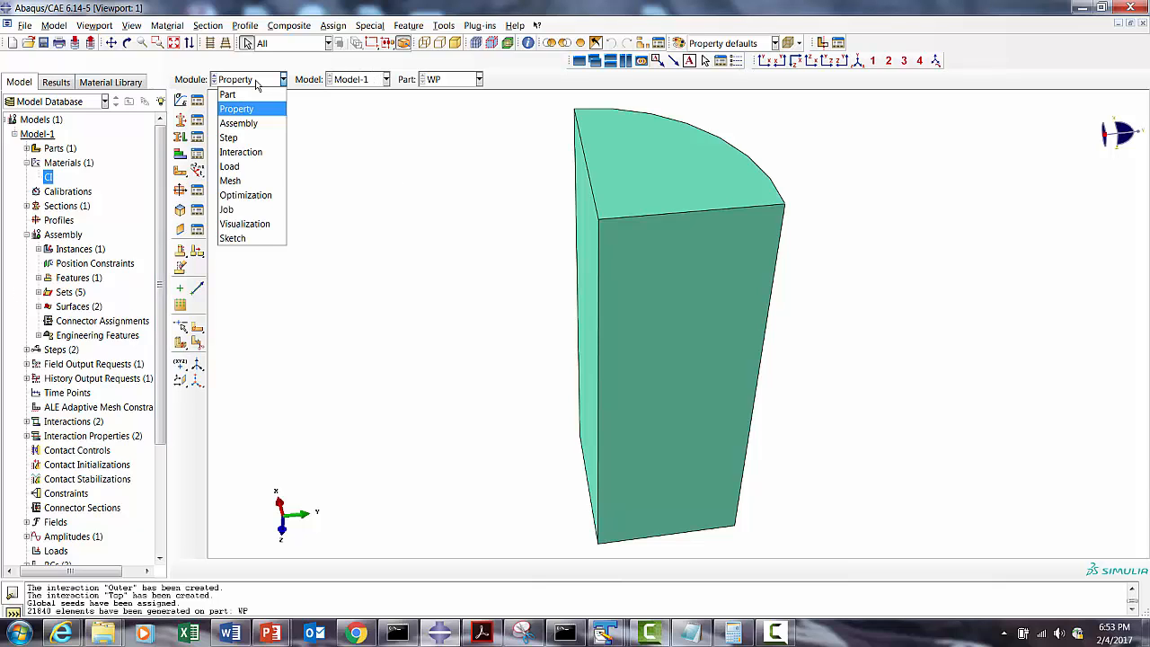
pyautogui.click(226, 210)
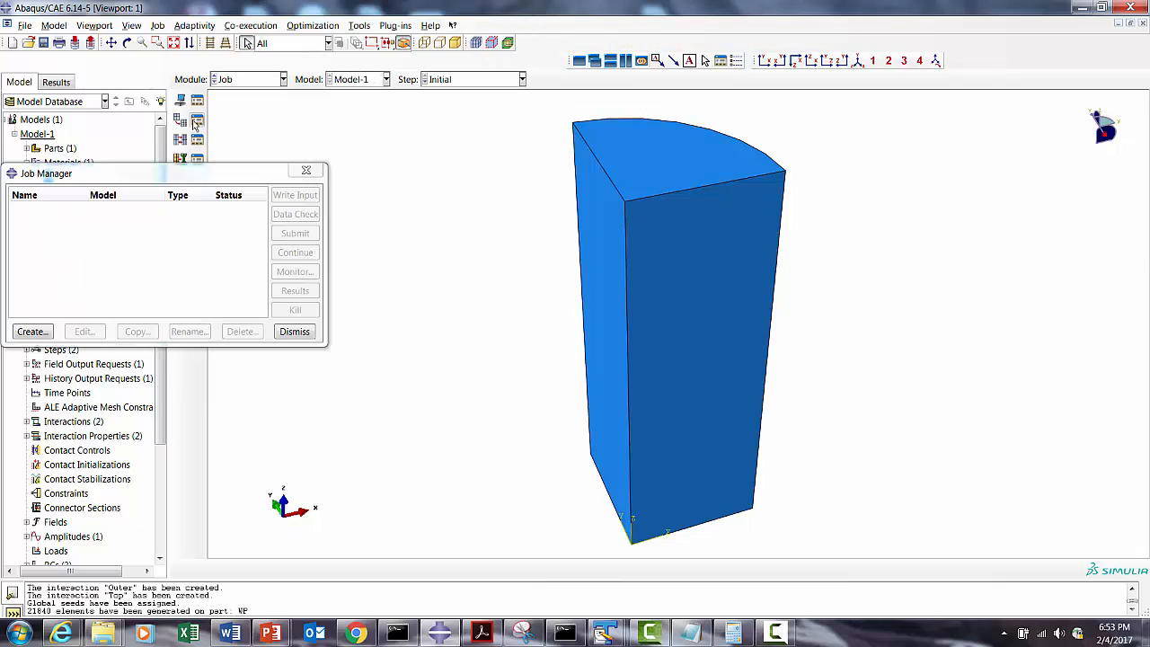
pyautogui.click(29, 331)
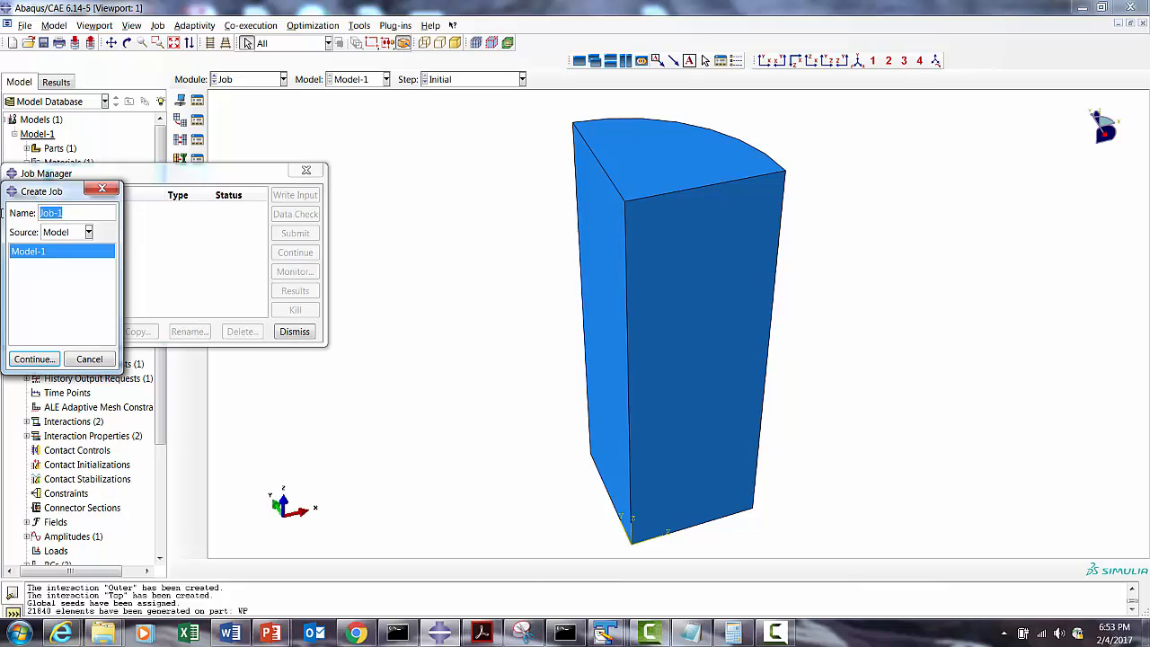
pyautogui.write('Thermal_Robusness')
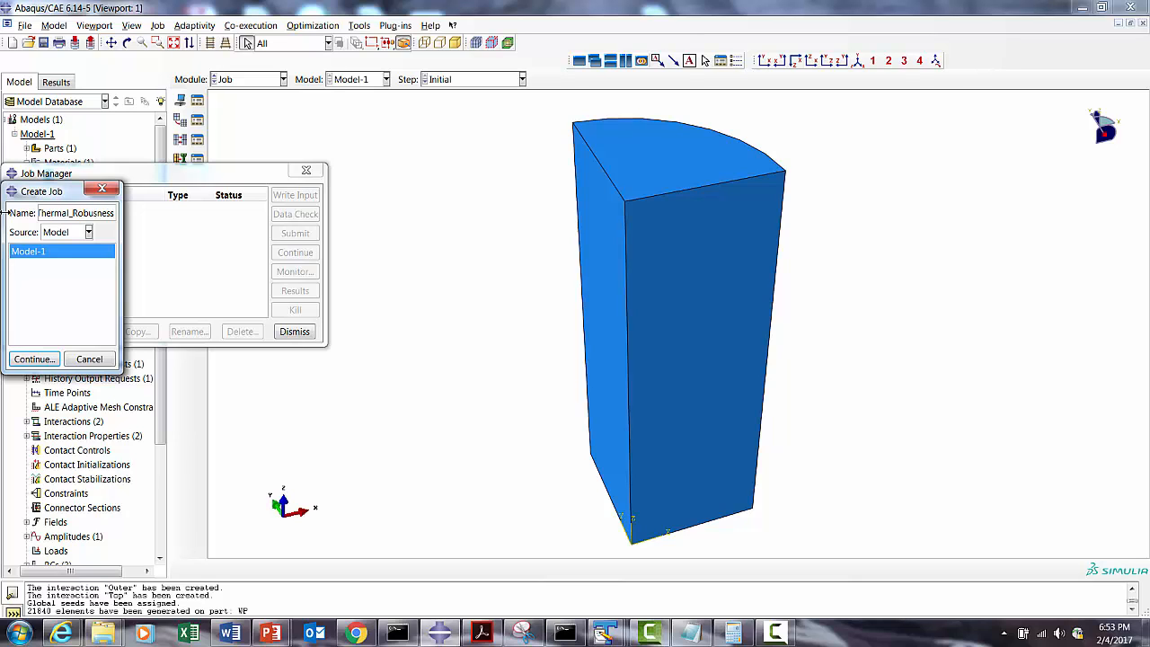
pyautogui.click(34, 359)
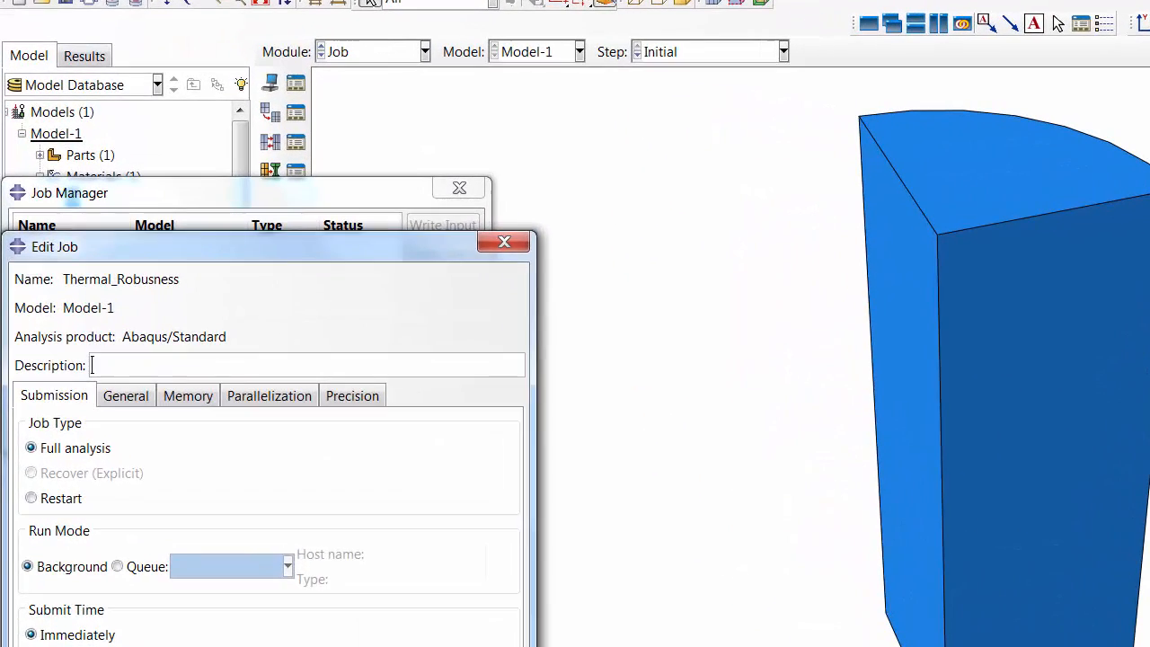
pyautogui.click(81, 646)
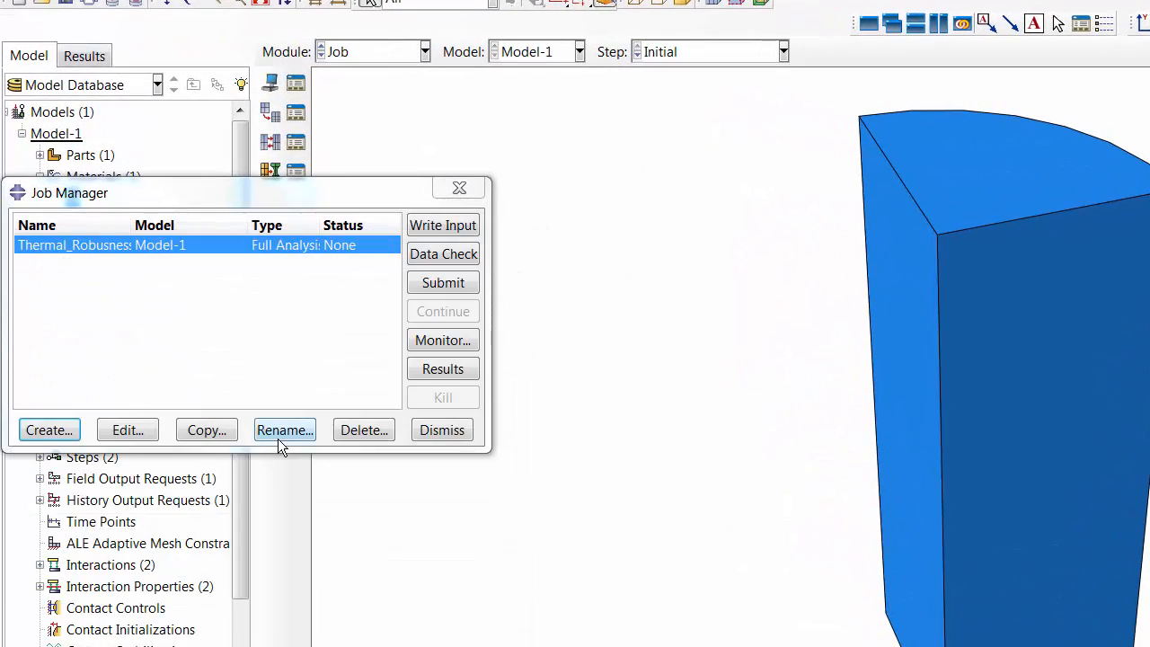
# Run a data check on the Thermal_Robusness job and submit it for full analysis.
pyautogui.click(333, 183)
pyautogui.moveTo(385, 196); pyautogui.dragTo(554, 204)
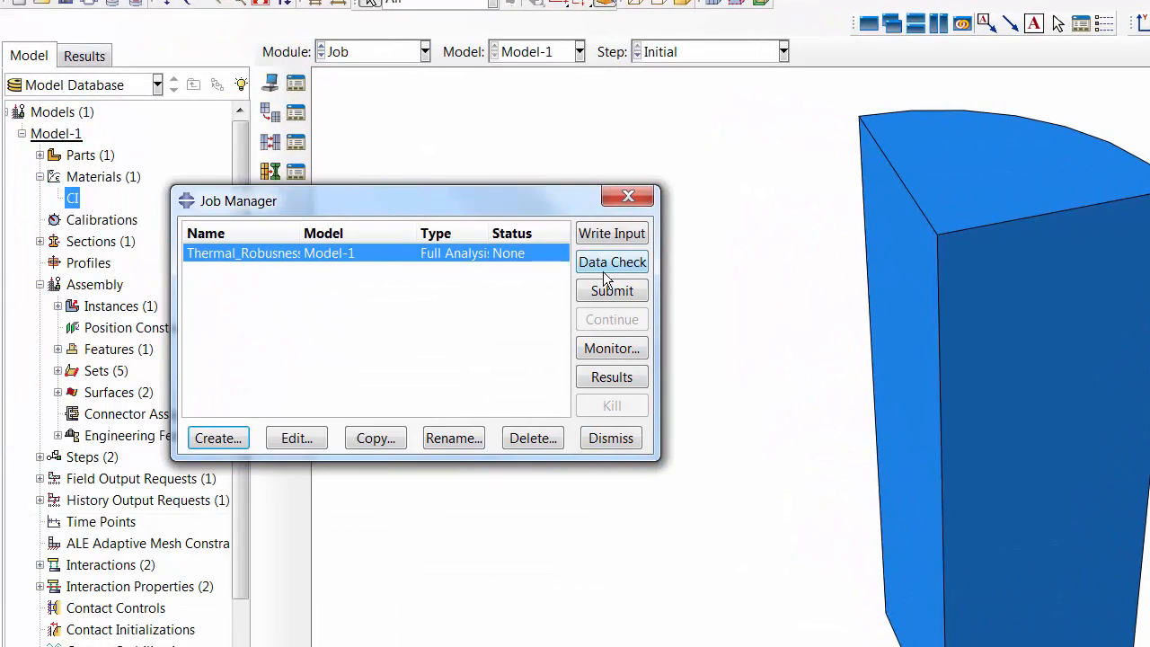
pyautogui.click(603, 271)
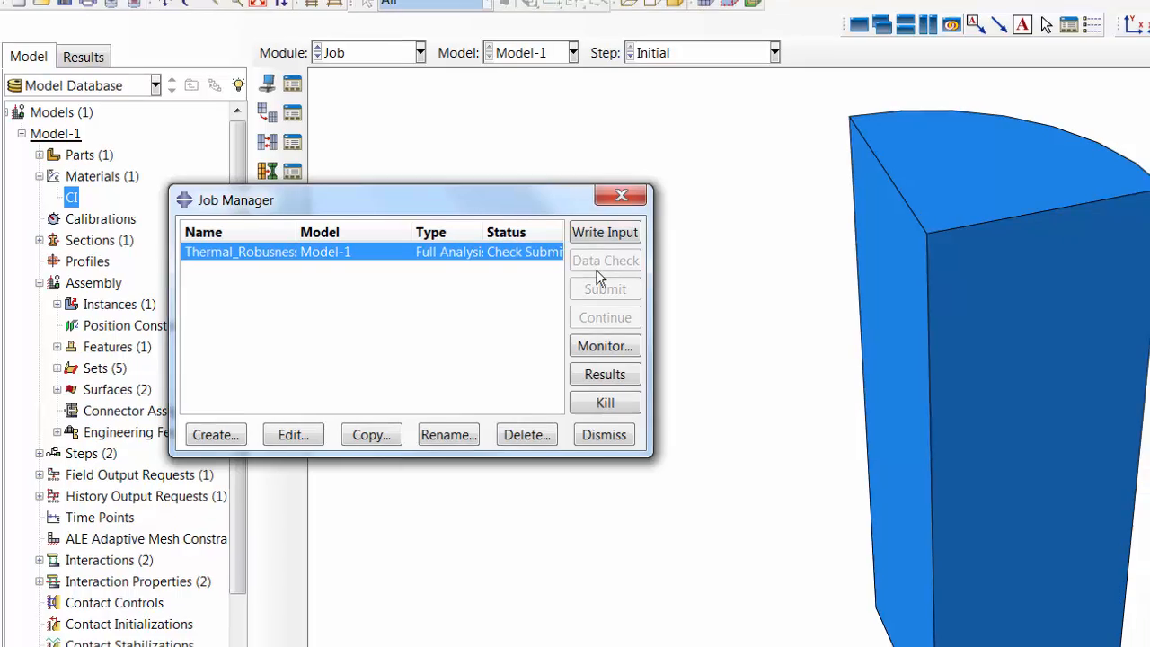
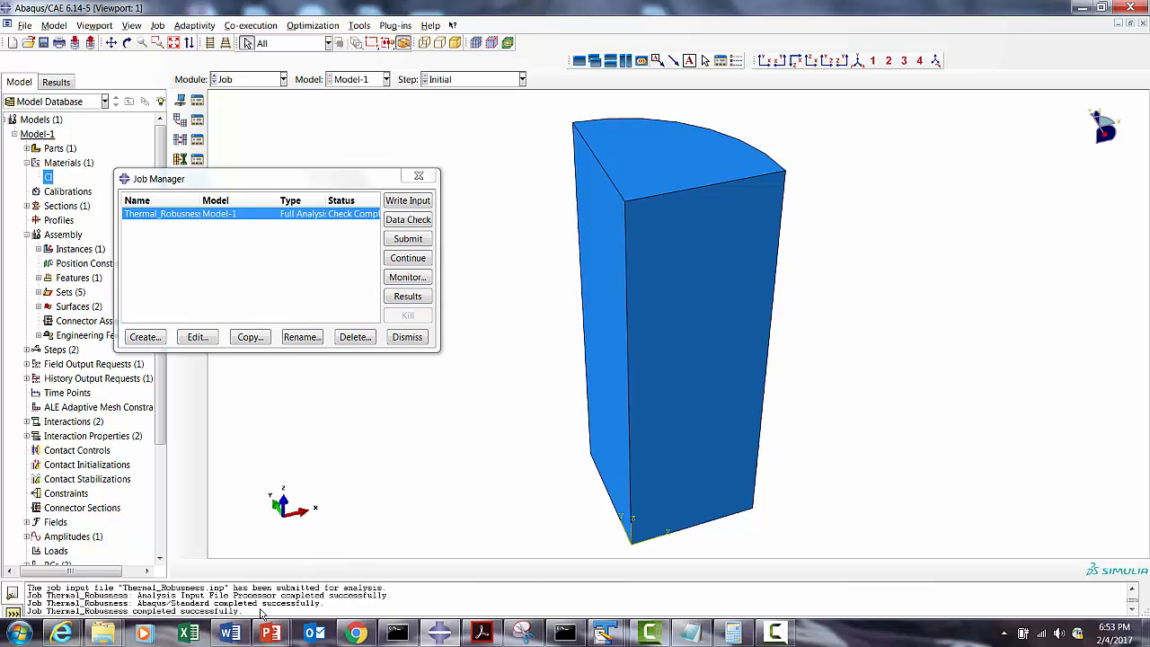
pyautogui.click(393, 238)
pyautogui.click(52, 298)
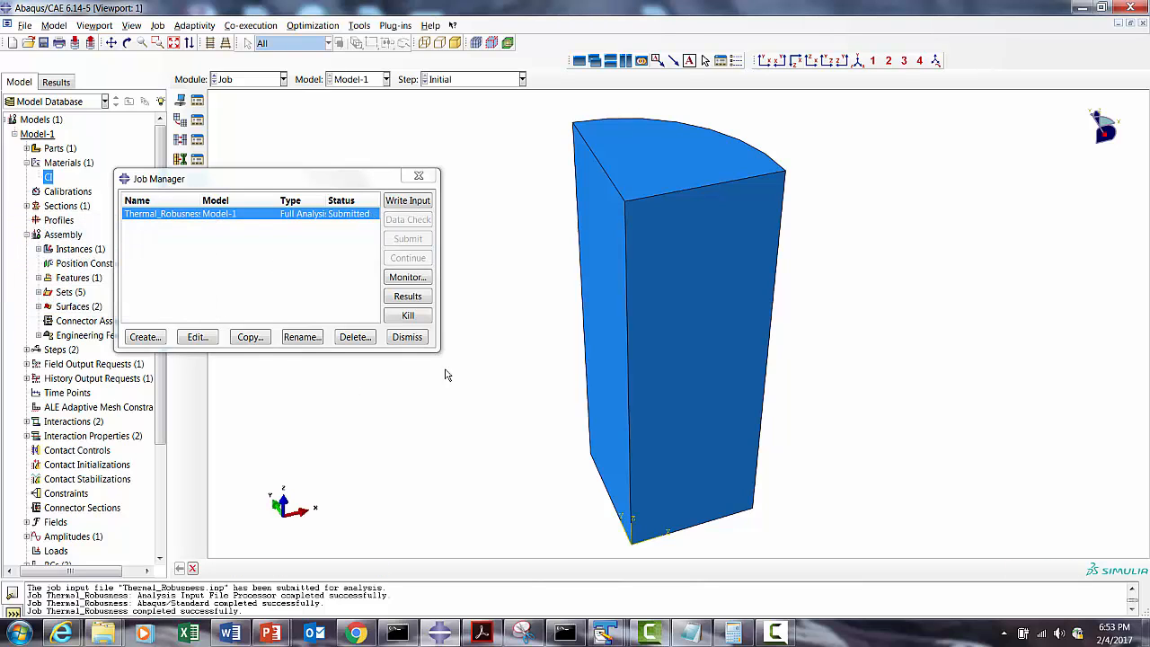
# Switch to Windows Explorer and open the Abaqus_Acumen folder on OSDisk (C:).
pyautogui.moveTo(105, 631)
pyautogui.click(94, 550)
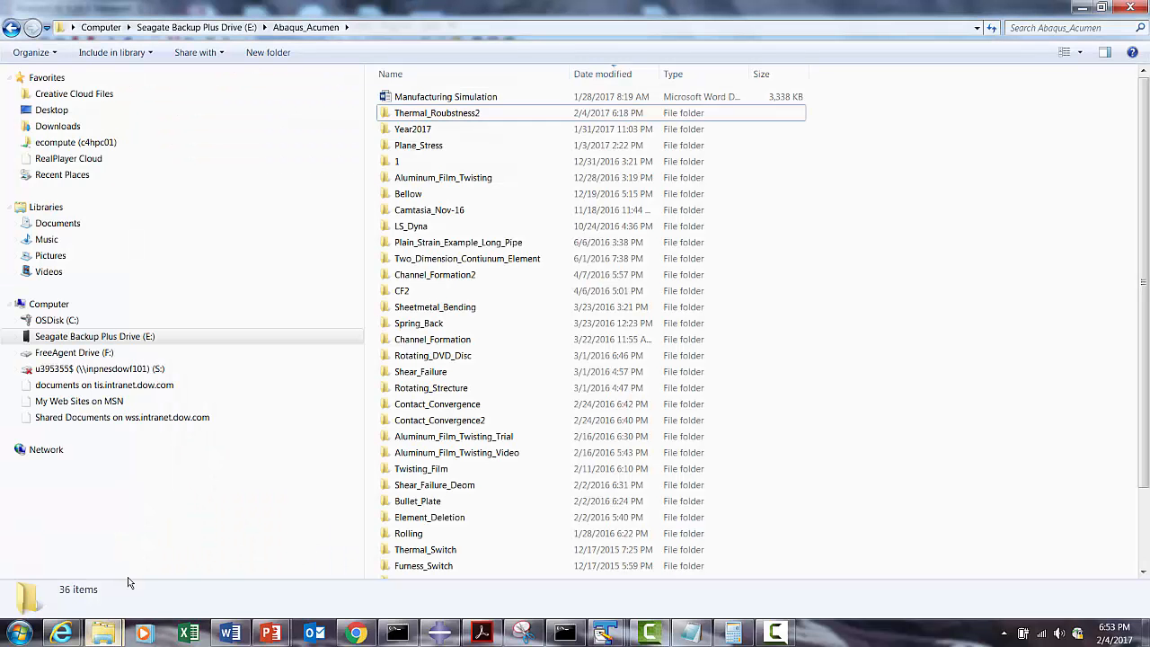
pyautogui.click(59, 320)
pyautogui.click(425, 115)
pyautogui.doubleClick(425, 114)
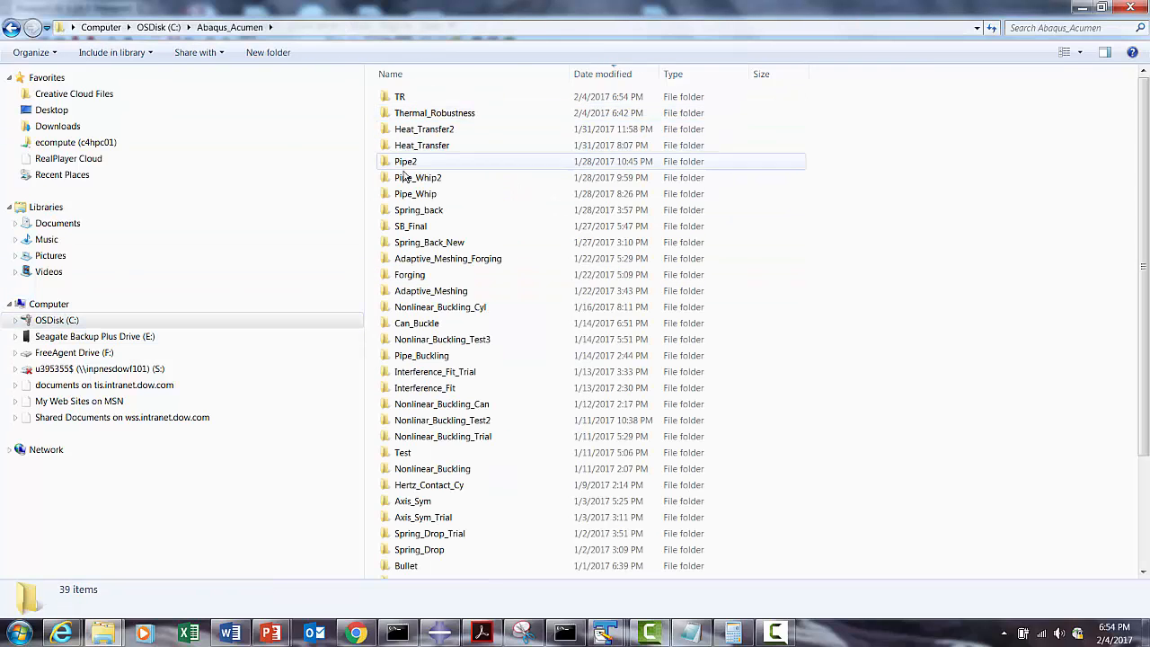
# Open the TR folder, refresh its file list and open the Thermal_Robusness INP file in TextPad.
pyautogui.doubleClick(404, 96)
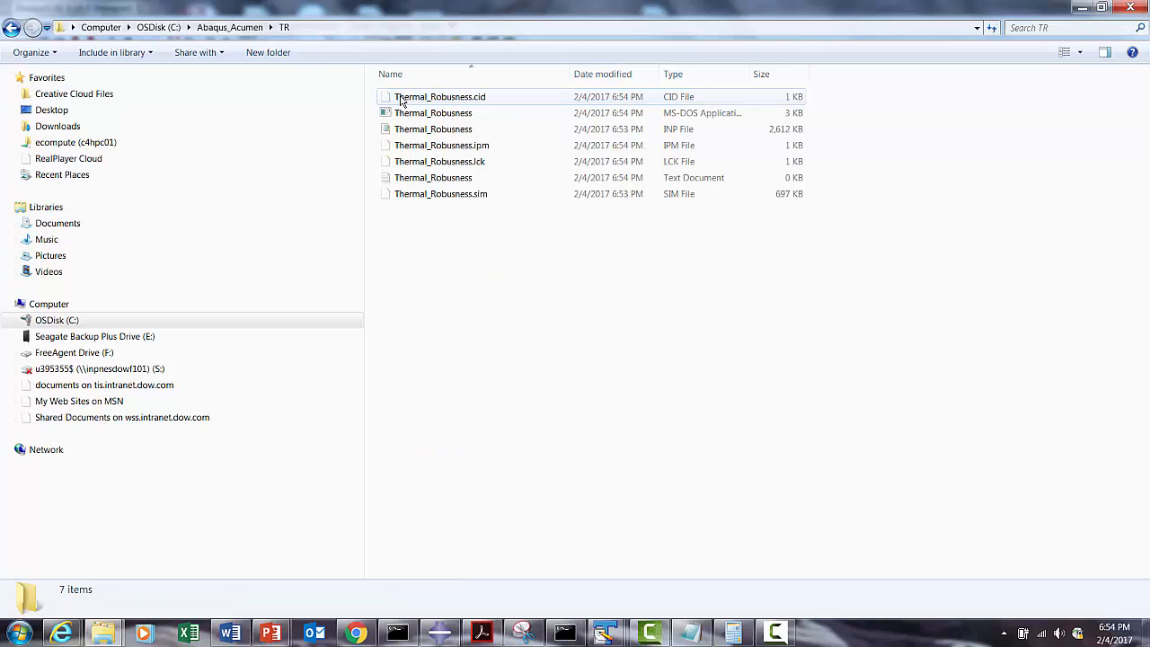
pyautogui.rightClick(512, 344)
pyautogui.click(546, 393)
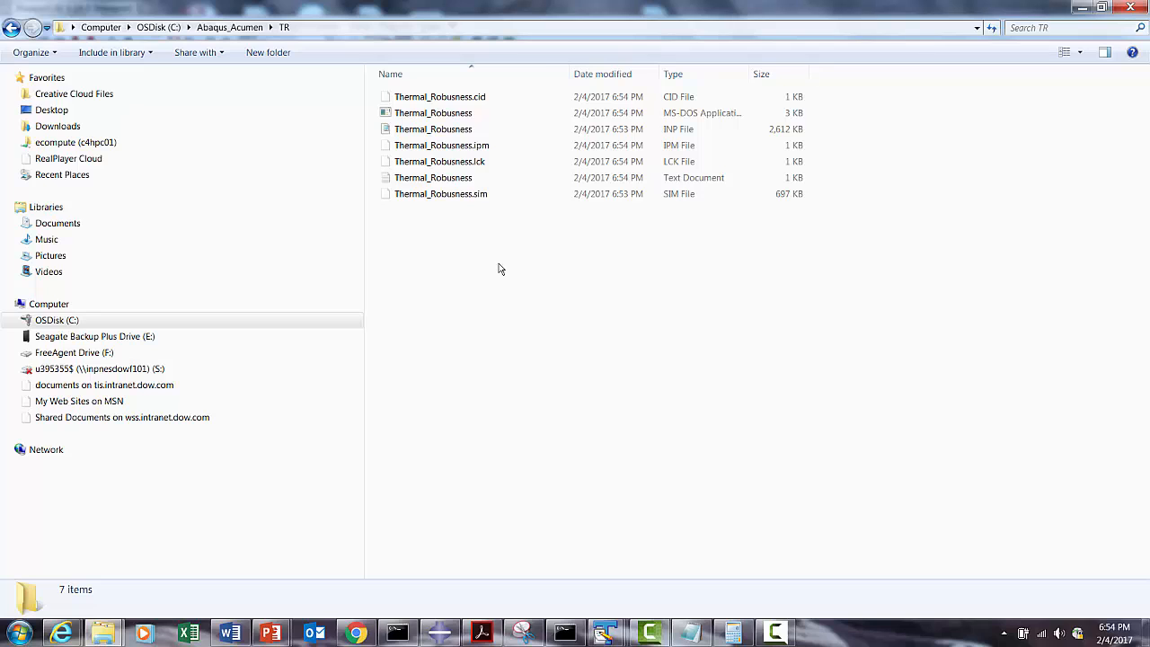
pyautogui.rightClick(444, 133)
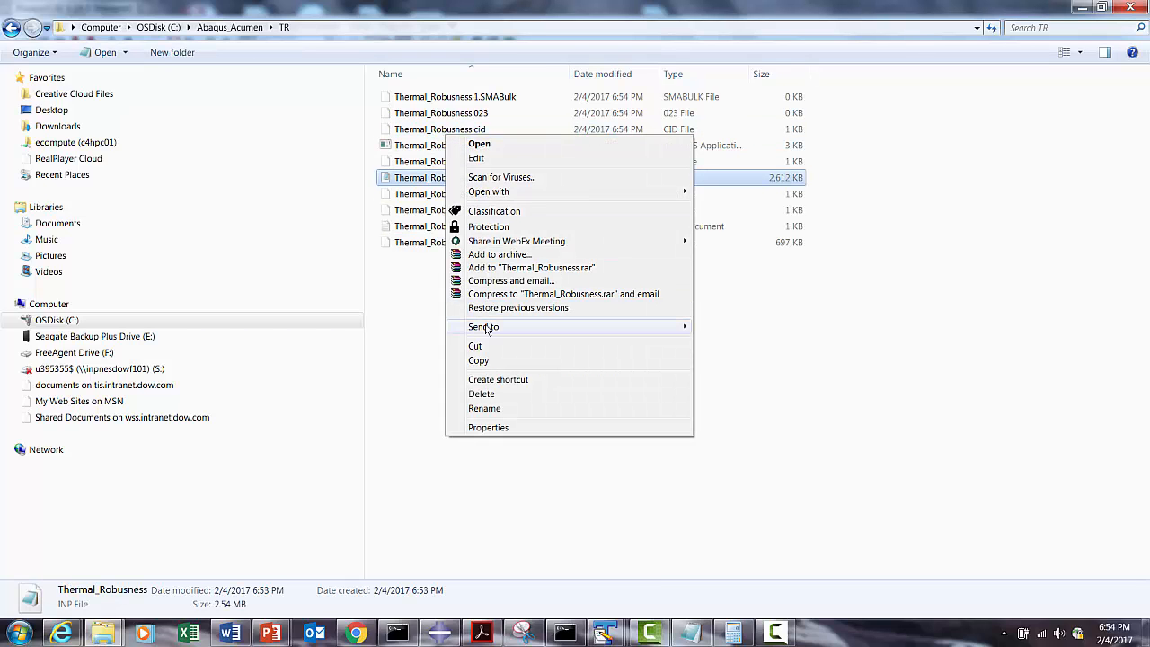
pyautogui.moveTo(486, 329)
pyautogui.click(719, 420)
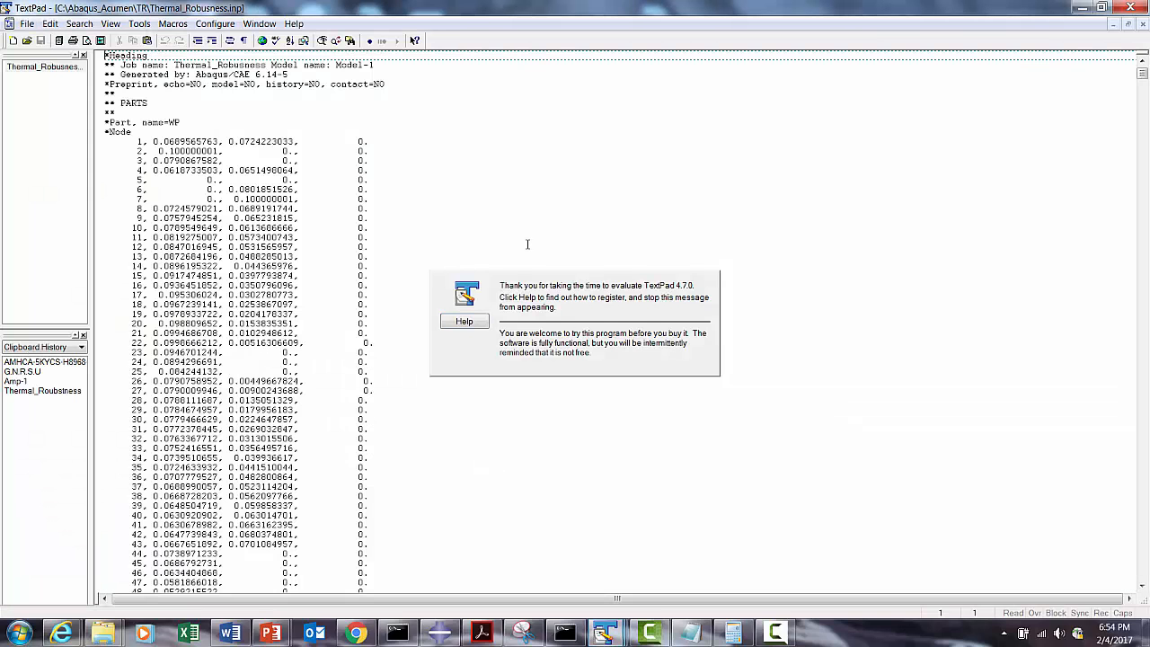
# Search the input file downward for * and step through the keyword lines to the amplitude and material data.
pyautogui.click(79, 23)
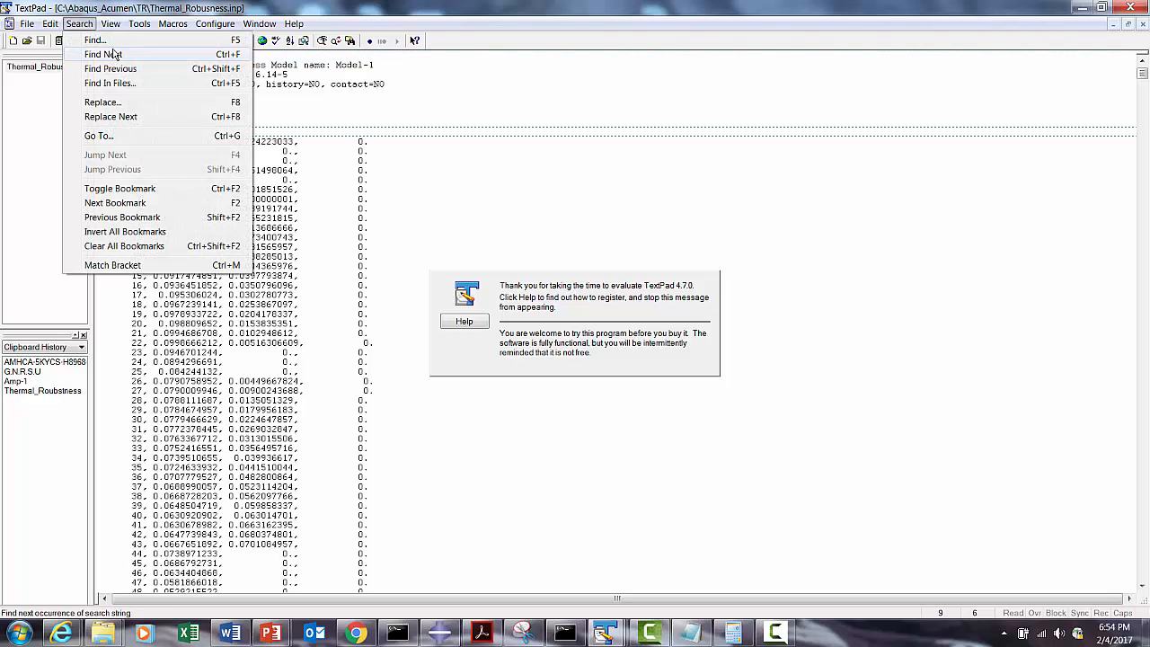
pyautogui.click(86, 40)
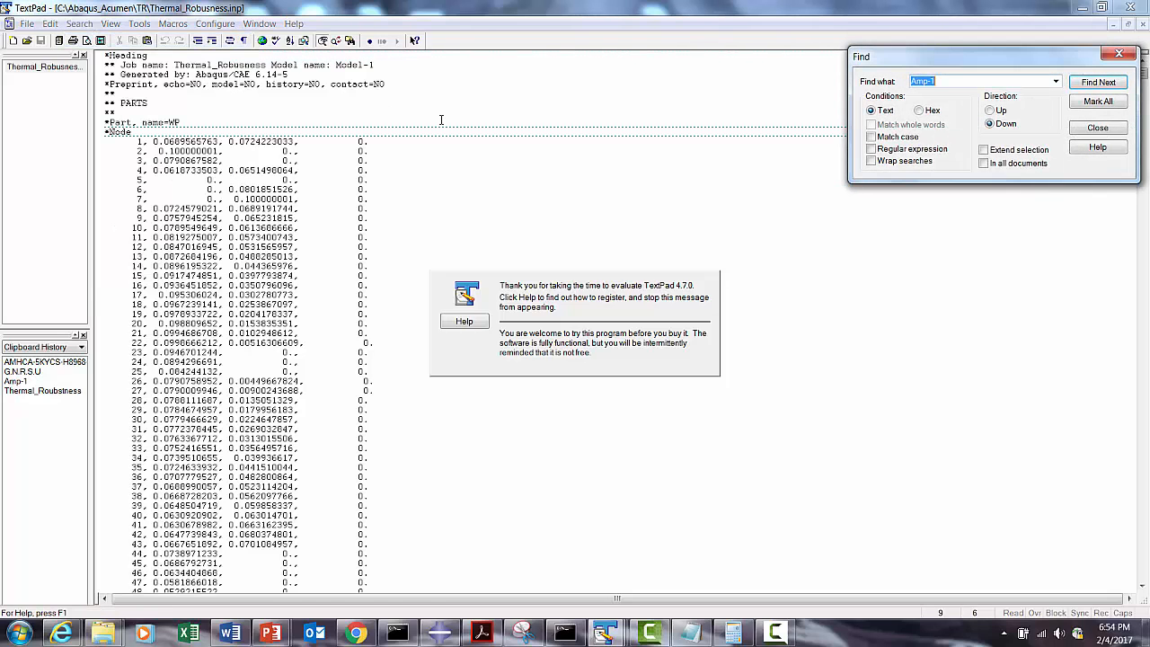
pyautogui.write('*')
pyautogui.press('Return')
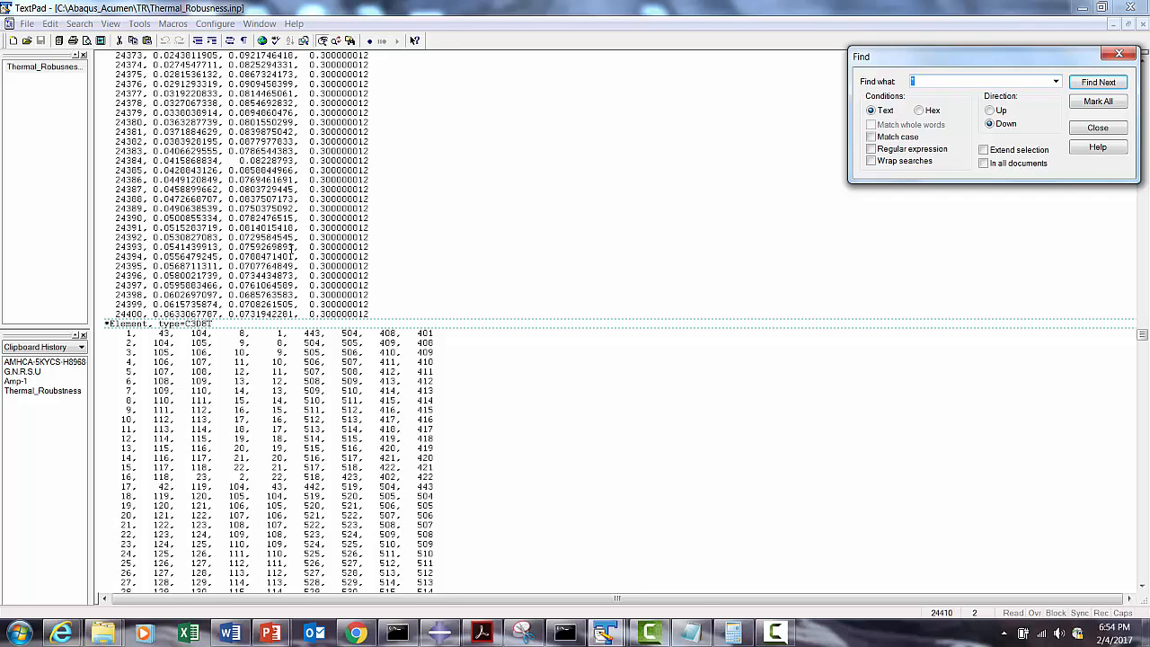
pyautogui.press('Return')
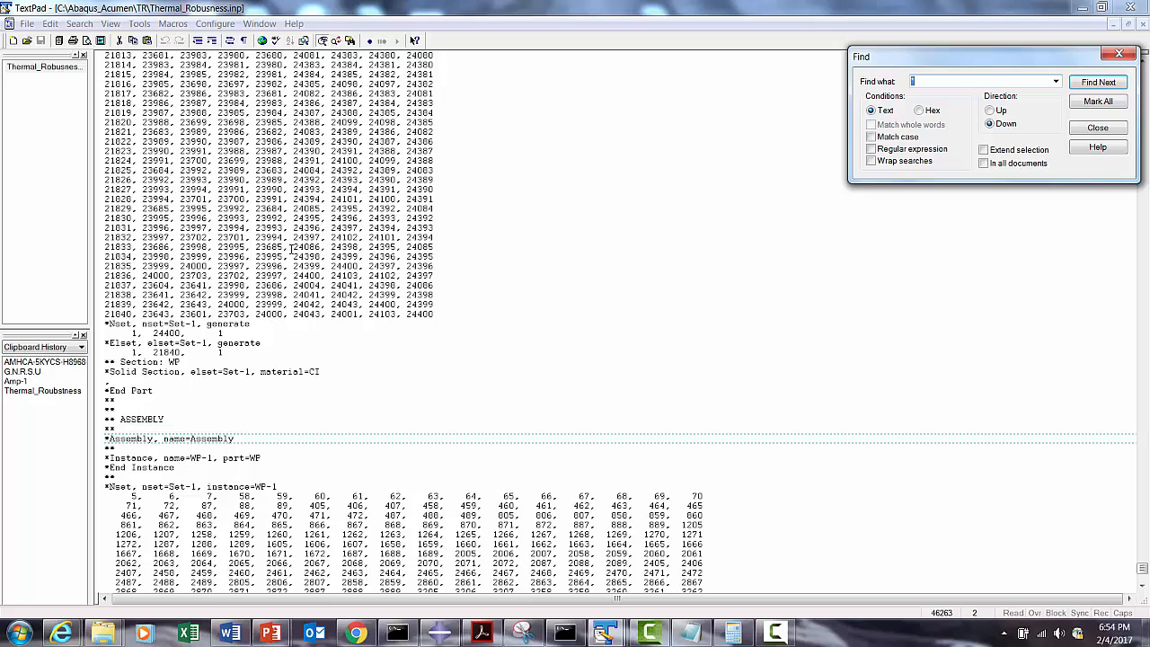
pyautogui.click(1091, 84)
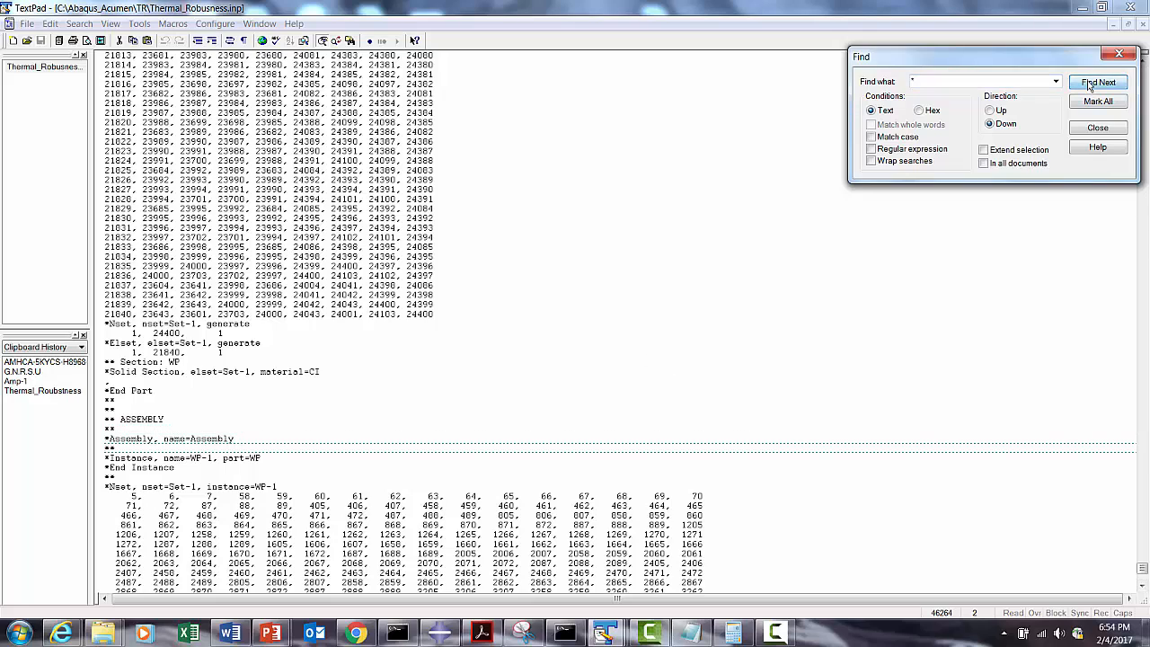
pyautogui.click(1091, 85)
pyautogui.click(1091, 85)
pyautogui.click(1091, 85)
pyautogui.click(1091, 84)
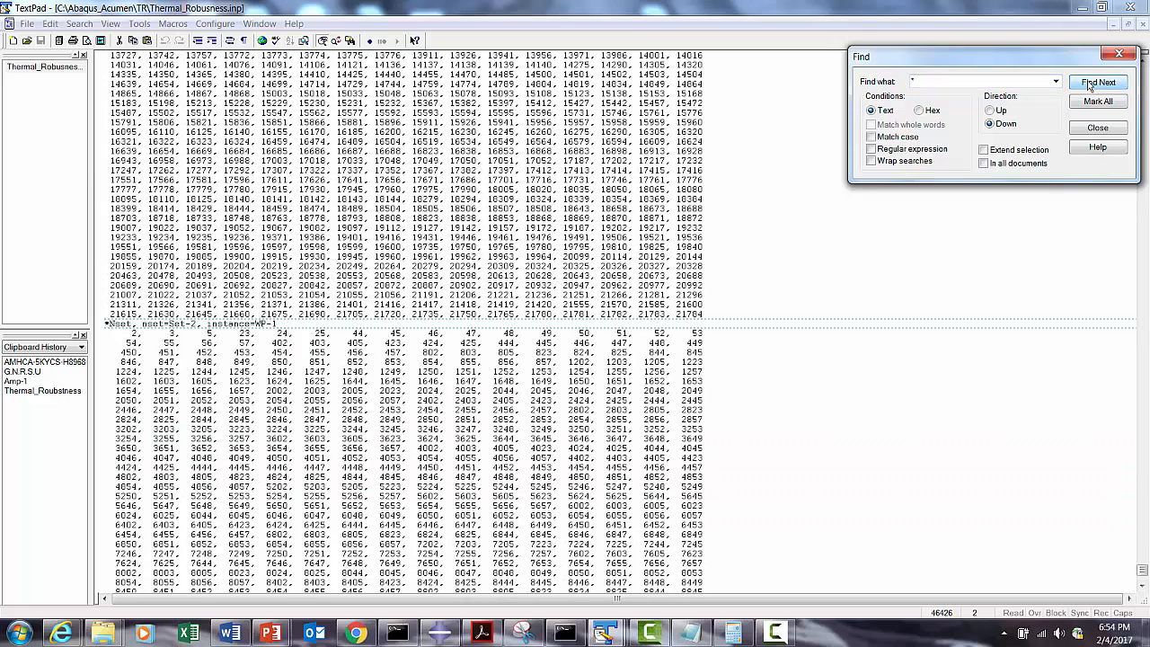
pyautogui.click(1091, 84)
pyautogui.click(1091, 84)
pyautogui.click(1091, 84)
pyautogui.click(1091, 85)
pyautogui.click(1091, 84)
pyautogui.click(1091, 85)
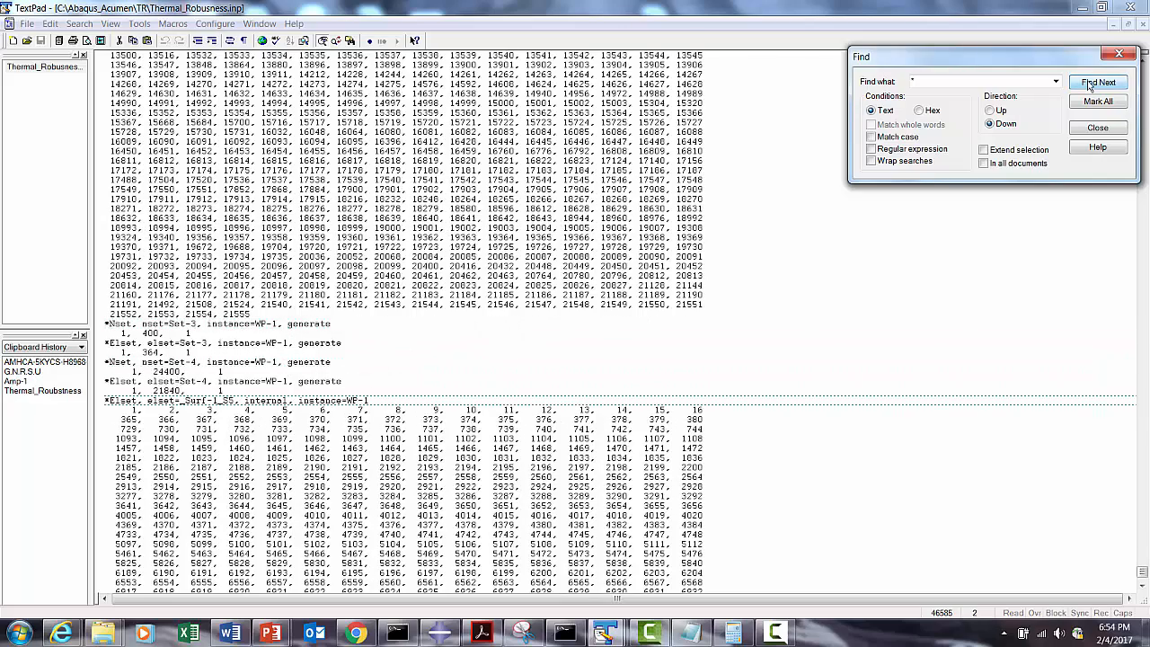
pyautogui.click(1091, 84)
pyautogui.click(1091, 84)
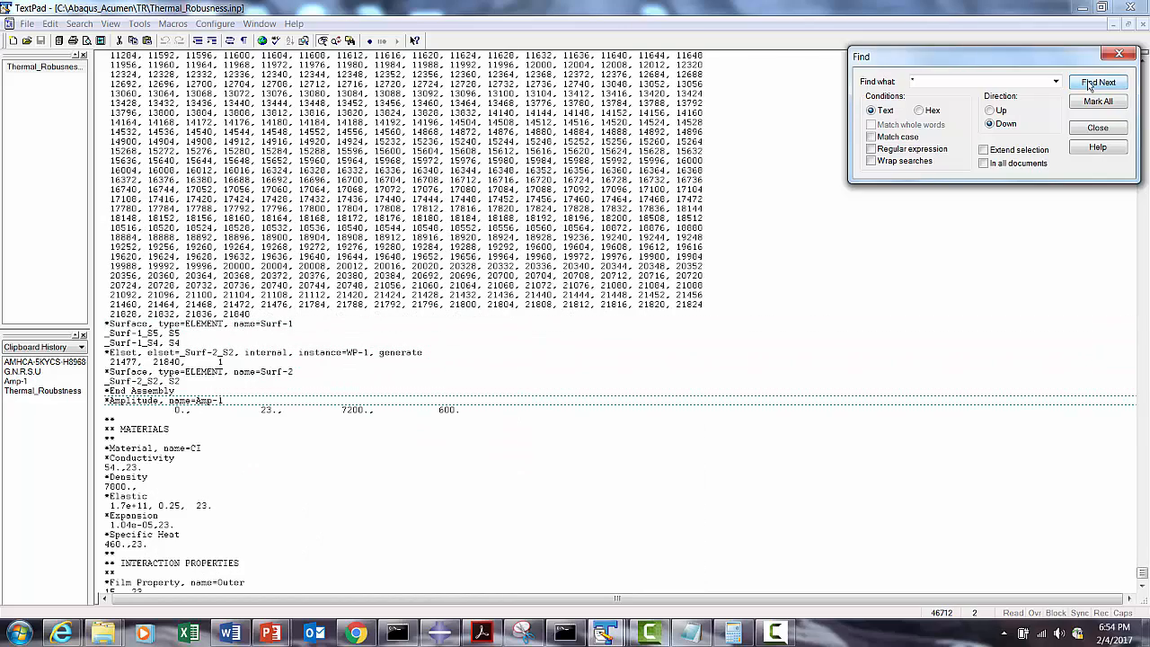
pyautogui.click(1091, 84)
# Examine the CI material data, the Outer and Top film properties and the symmetry boundary conditions in the input file.
pyautogui.click(180, 477)
pyautogui.scroll(-5, 177, 484)
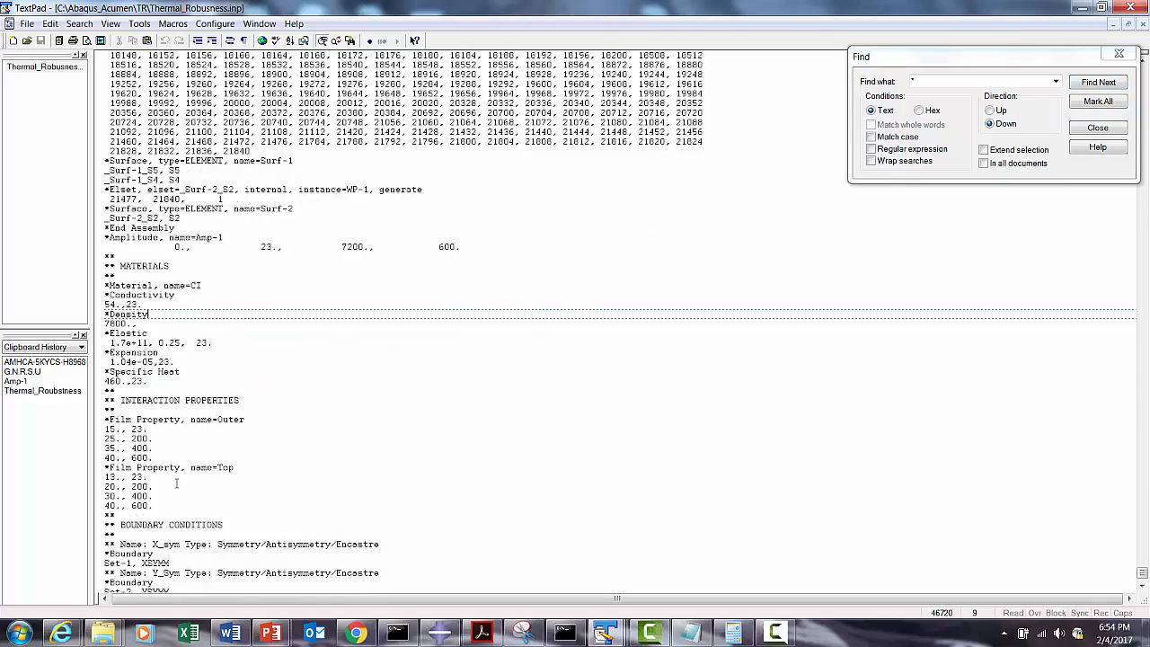
pyautogui.moveTo(152, 458); pyautogui.dragTo(105, 418)
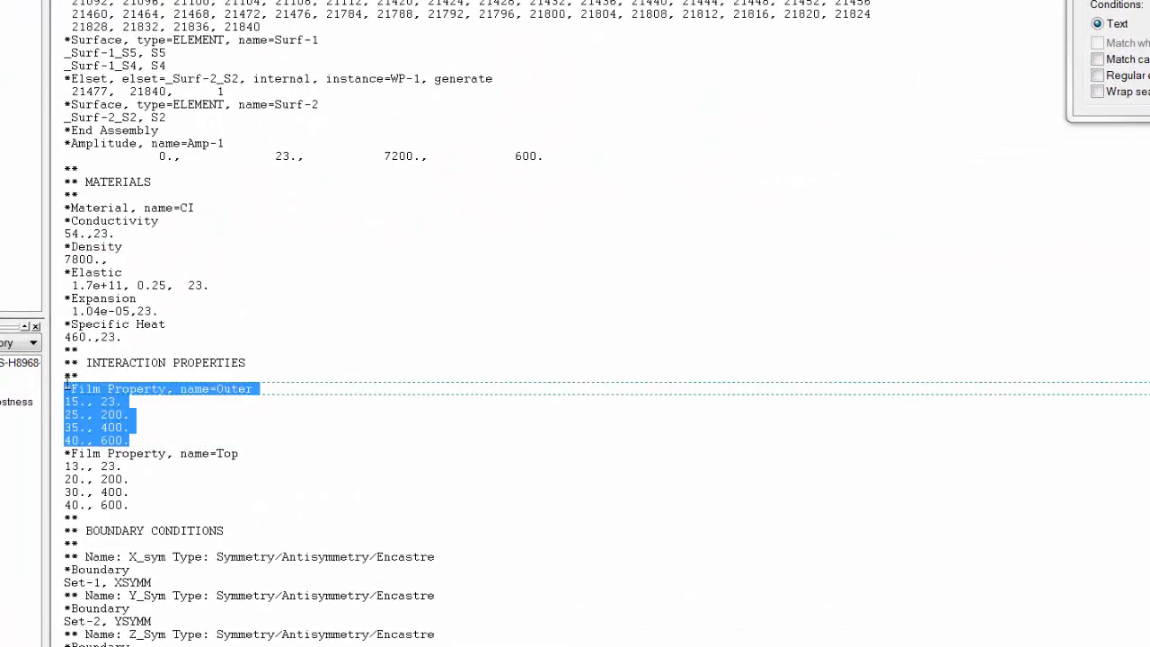
pyautogui.click(132, 414)
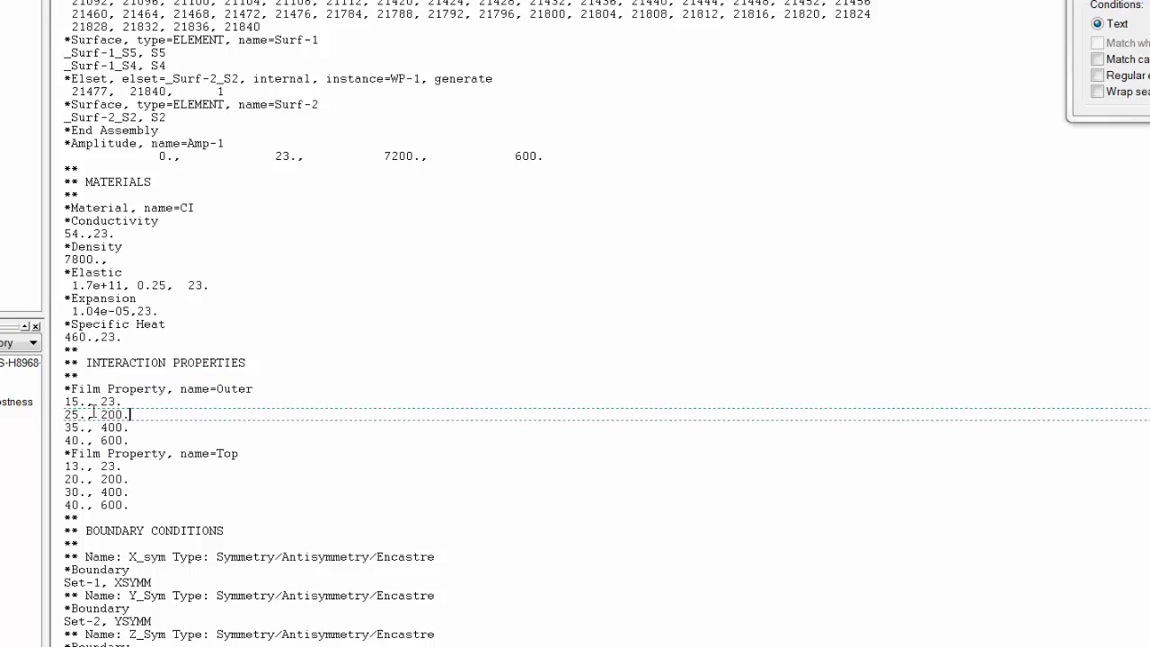
pyautogui.scroll(-2, 164, 371)
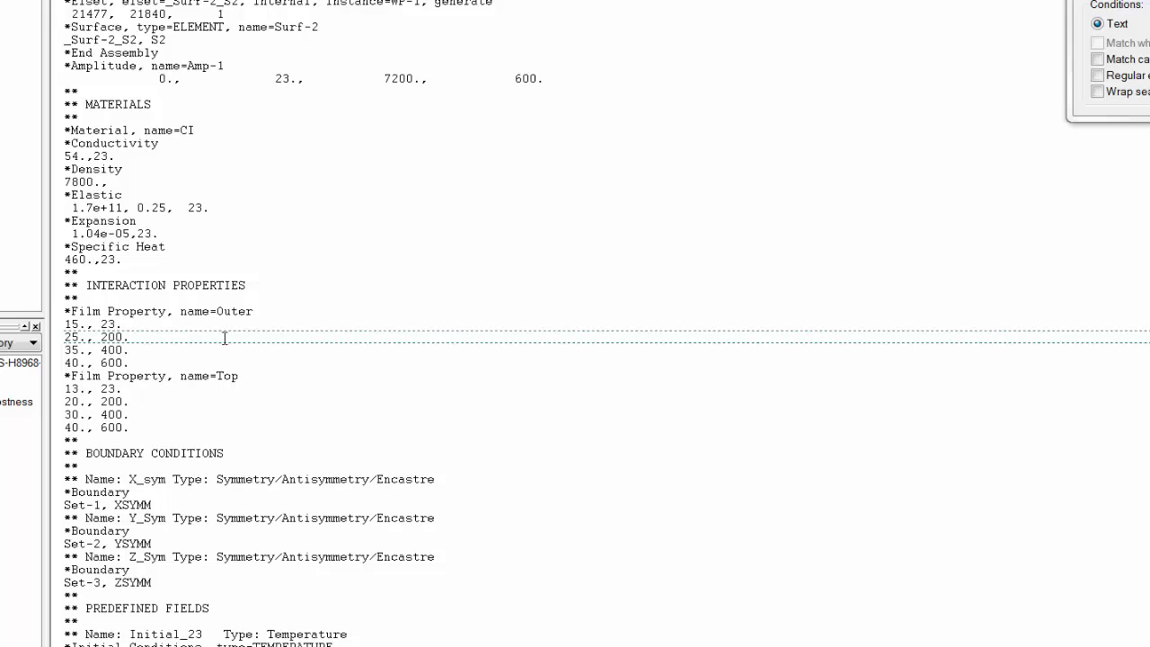
pyautogui.scroll(-2, 210, 357)
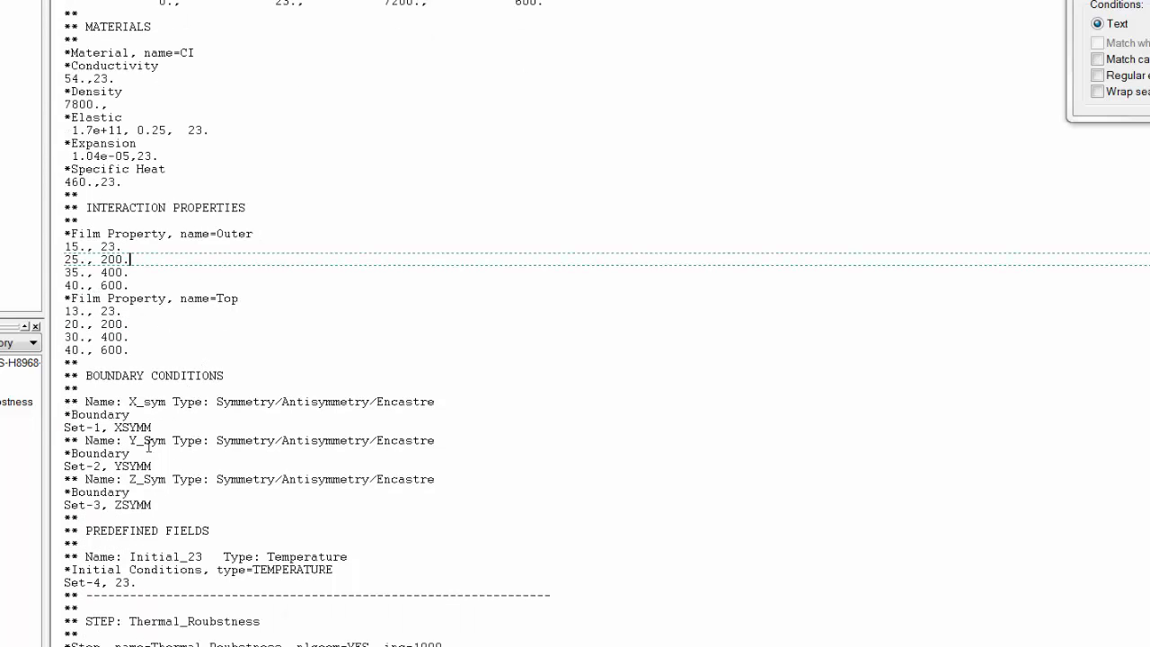
pyautogui.scroll(-2, 150, 493)
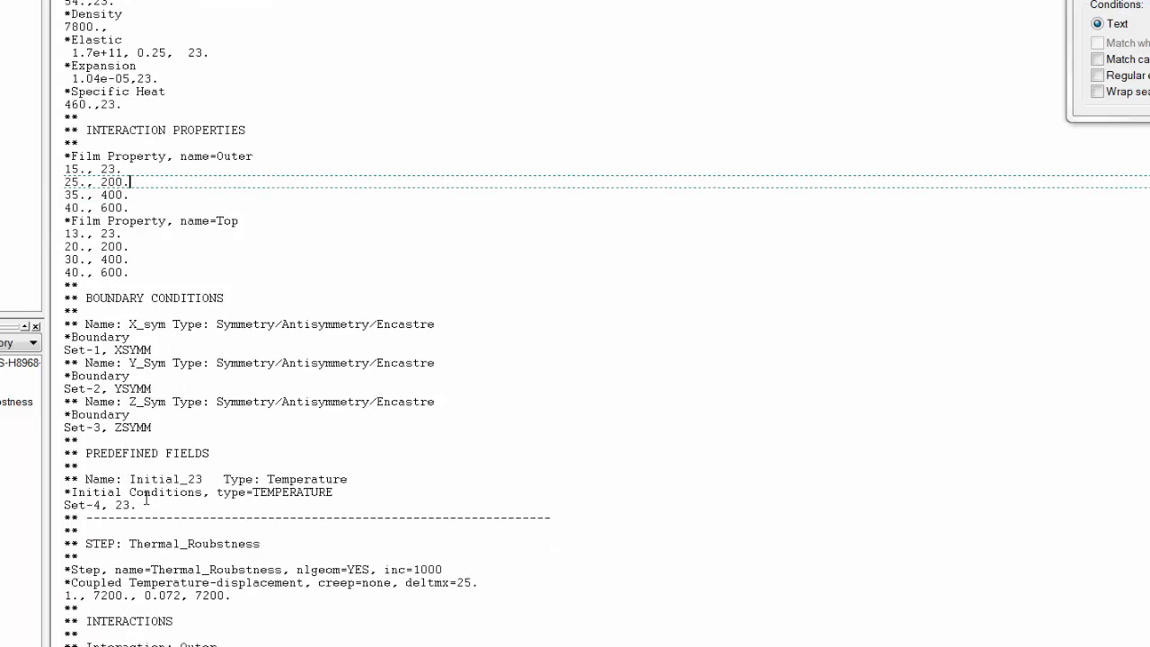
# Examine the initial temperature condition, the coupled step's time period, the film interactions and the output requests.
pyautogui.moveTo(137, 505); pyautogui.dragTo(54, 496)
pyautogui.scroll(-2, 171, 522)
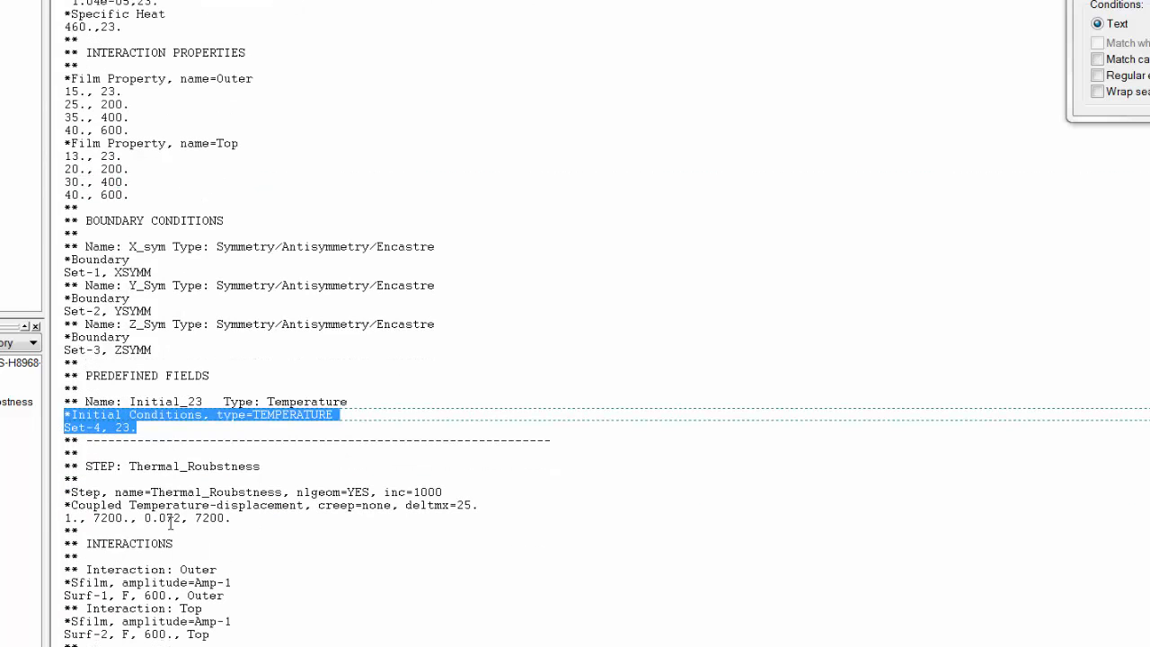
pyautogui.moveTo(65, 517); pyautogui.dragTo(118, 520)
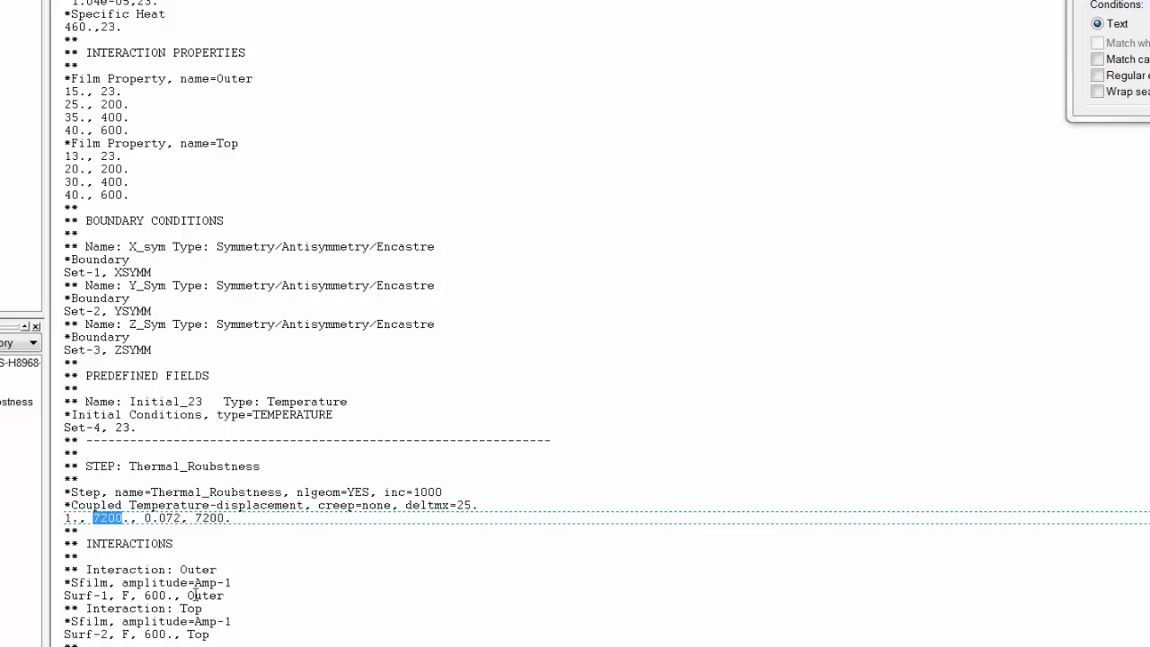
pyautogui.moveTo(167, 595); pyautogui.dragTo(152, 596)
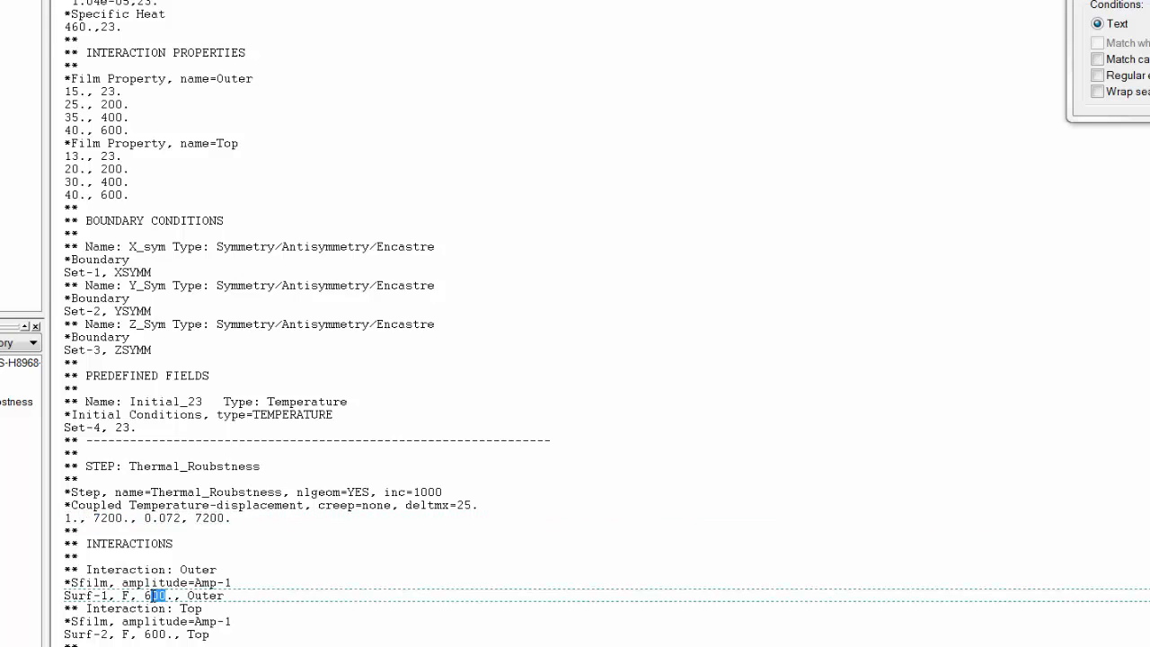
pyautogui.scroll(-1, 302, 594)
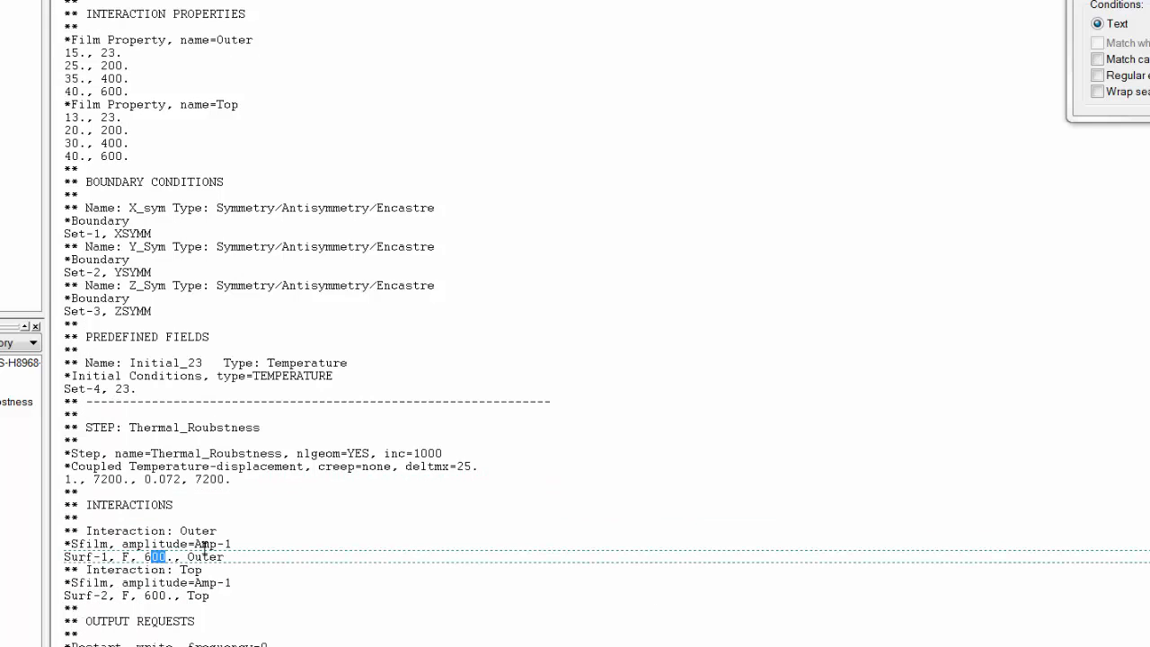
pyautogui.scroll(-3, 205, 544)
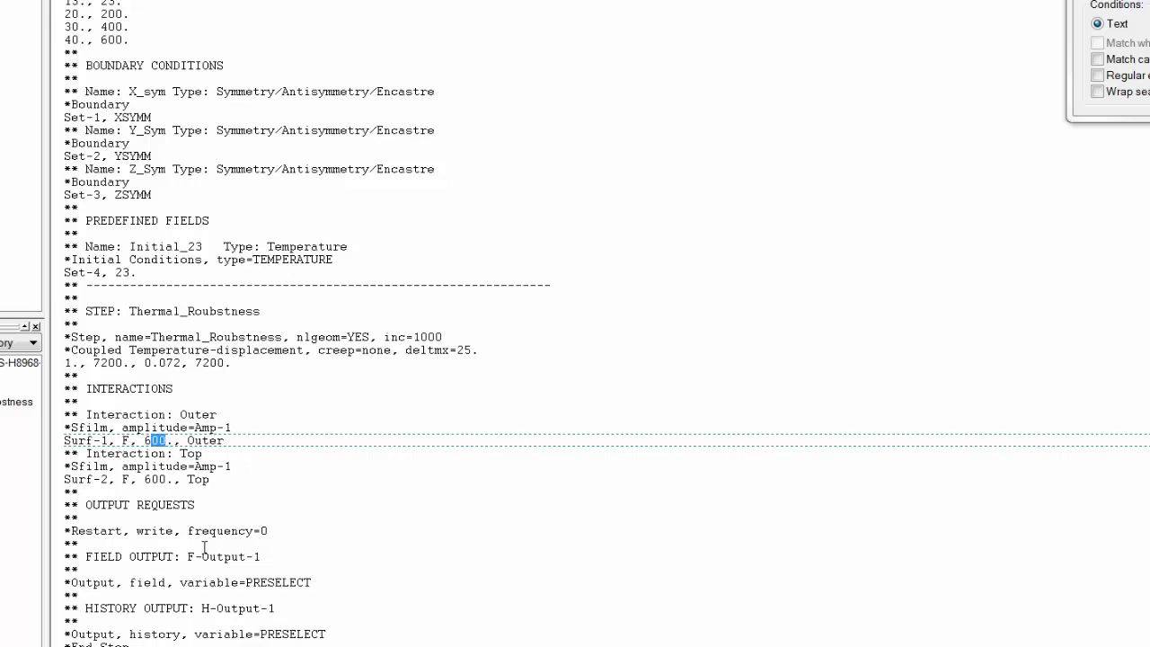
# Recheck the Amp-1 amplitude data and read through the rest of the input file to the end of the step.
pyautogui.scroll(13, 205, 547)
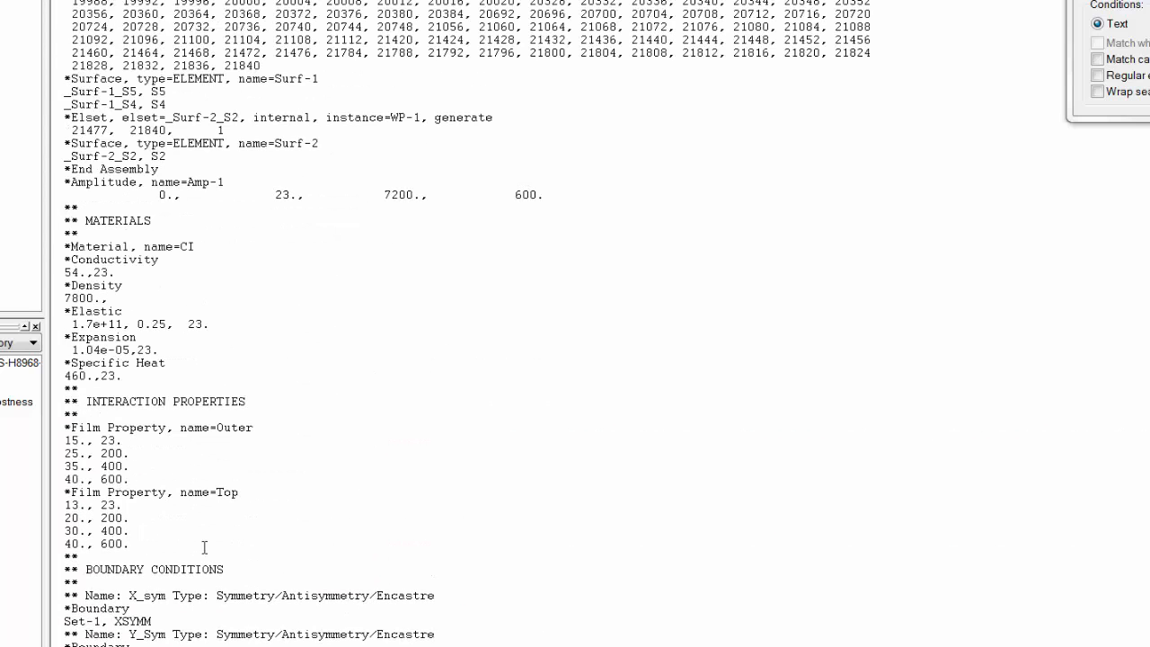
pyautogui.scroll(-3, 205, 547)
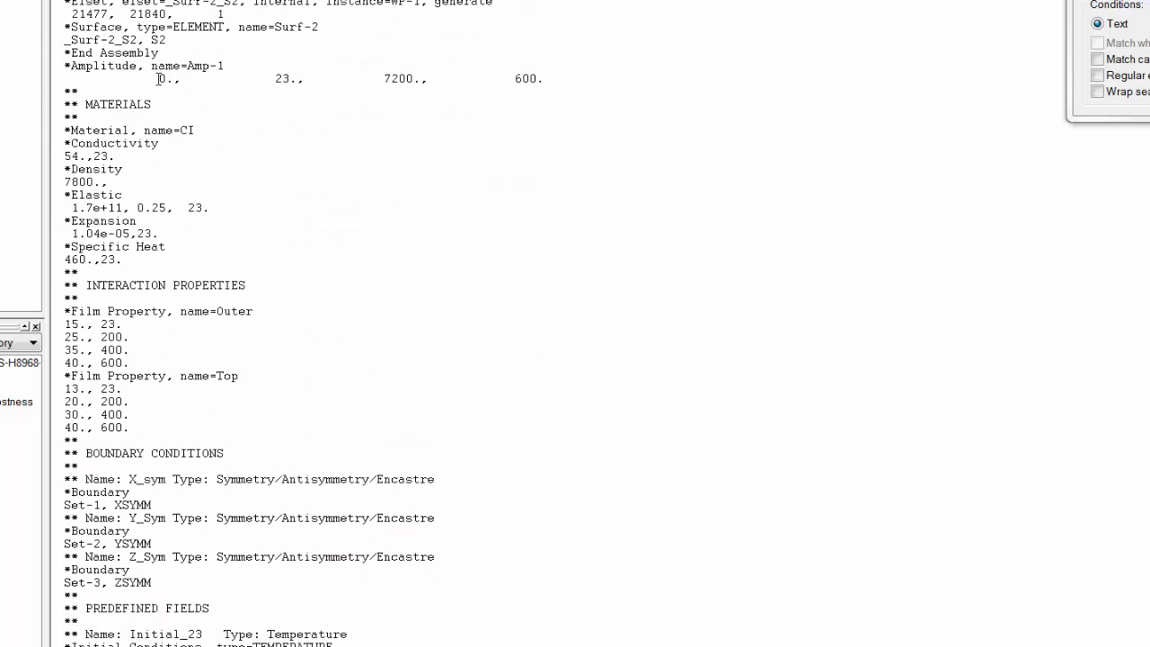
pyautogui.moveTo(159, 79); pyautogui.dragTo(174, 79)
pyautogui.click(288, 79)
pyautogui.scroll(-6, 316, 271)
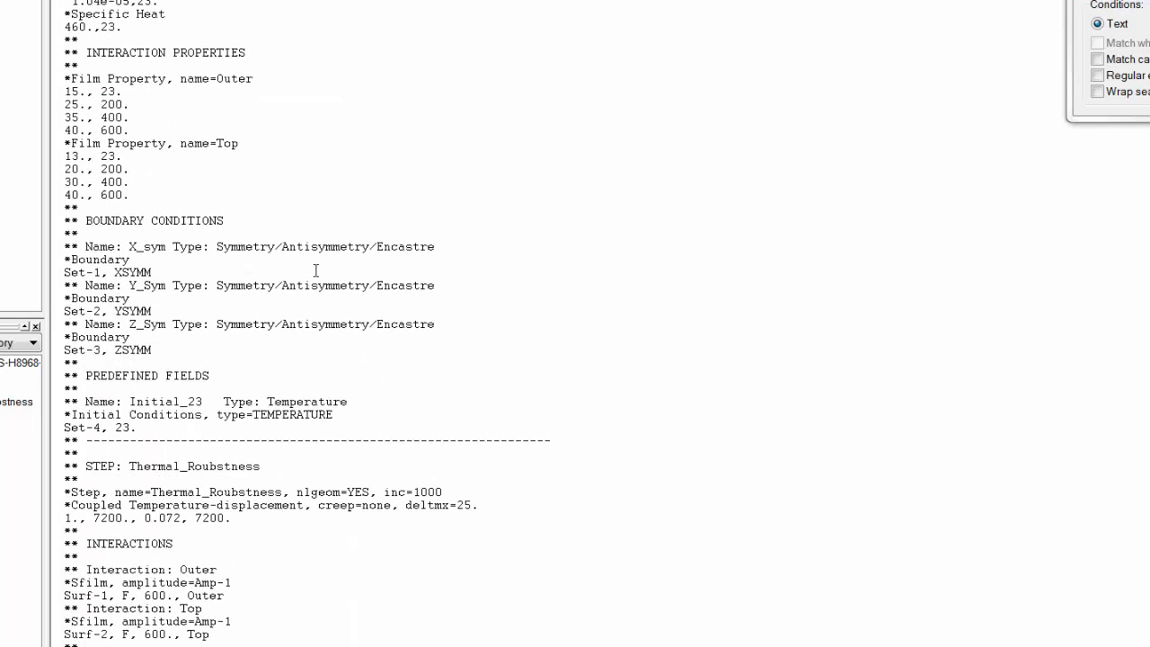
pyautogui.scroll(-9, 316, 270)
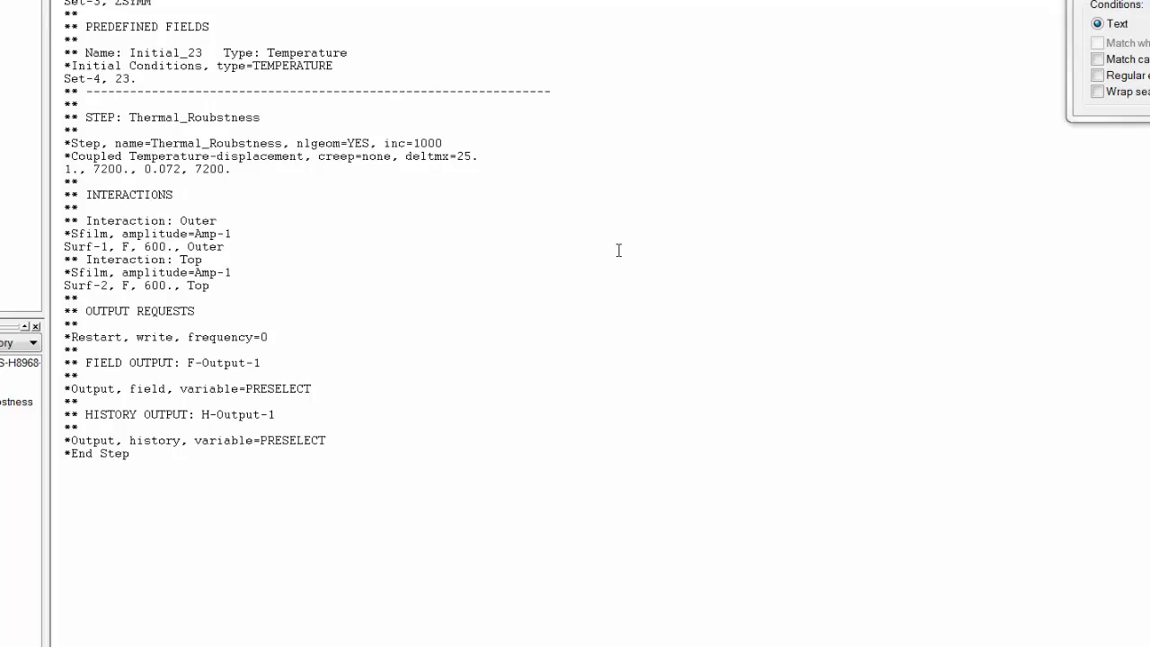
# Close the search, switch back to Abaqus/CAE and display the Thermal_Robusness job's results as a contour plot.
pyautogui.click(1098, 126)
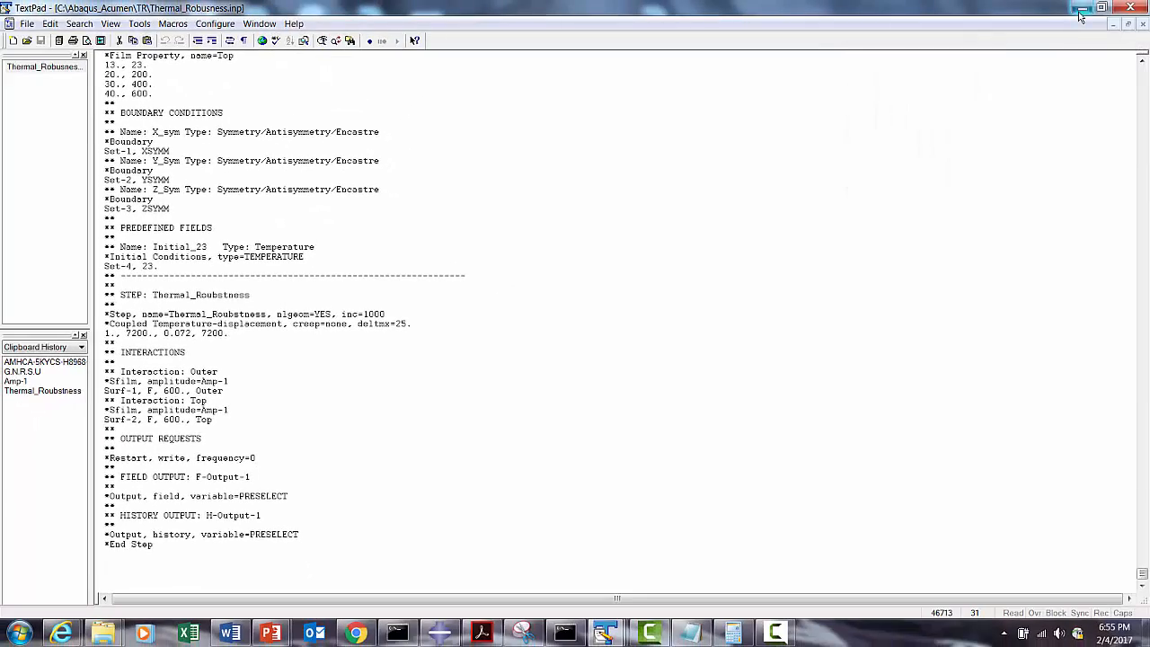
pyautogui.click(1080, 16)
pyautogui.click(445, 633)
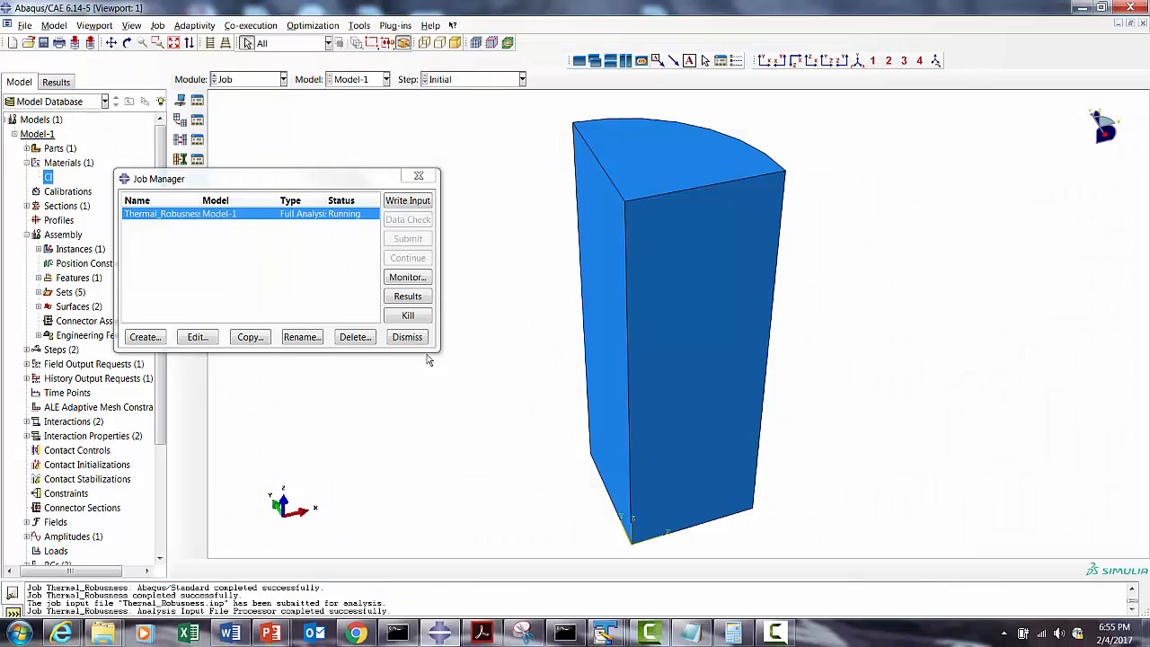
pyautogui.click(408, 296)
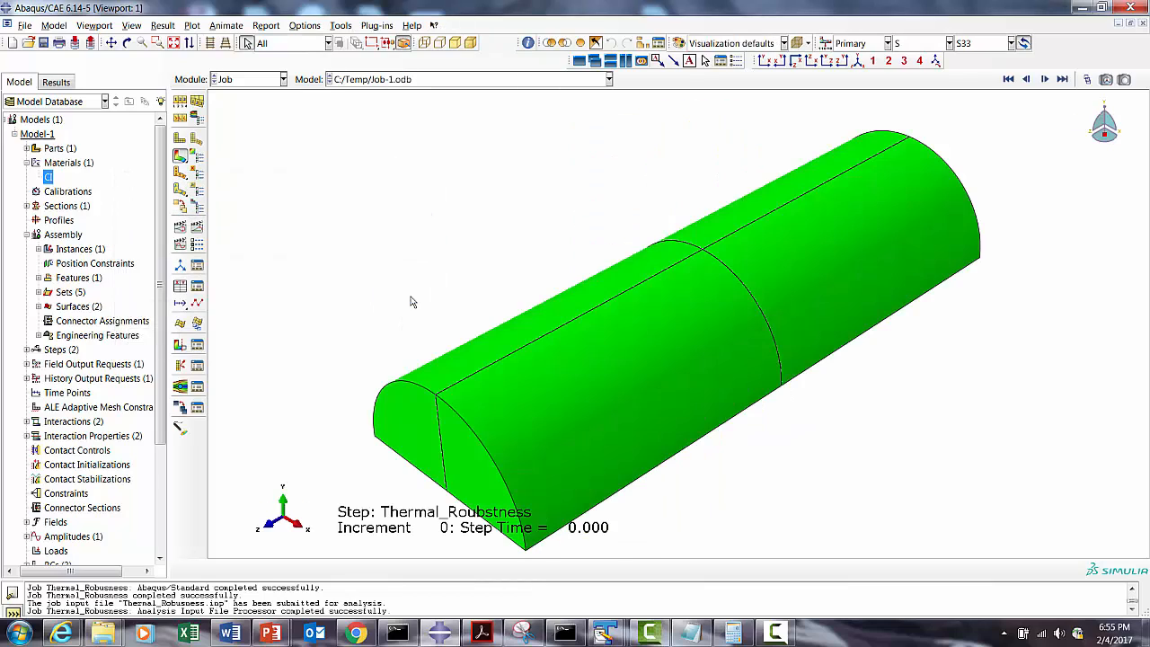
pyautogui.click(180, 157)
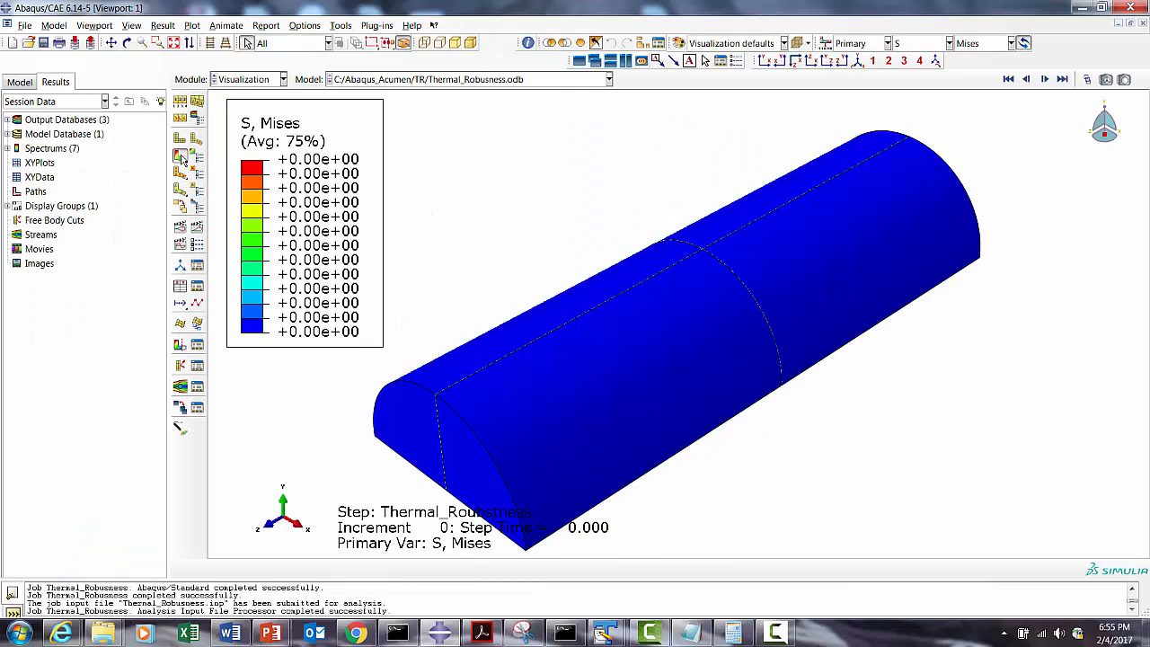
# Return to the Job module and monitor the increments of the Thermal_Robusness job.
pyautogui.click(284, 79)
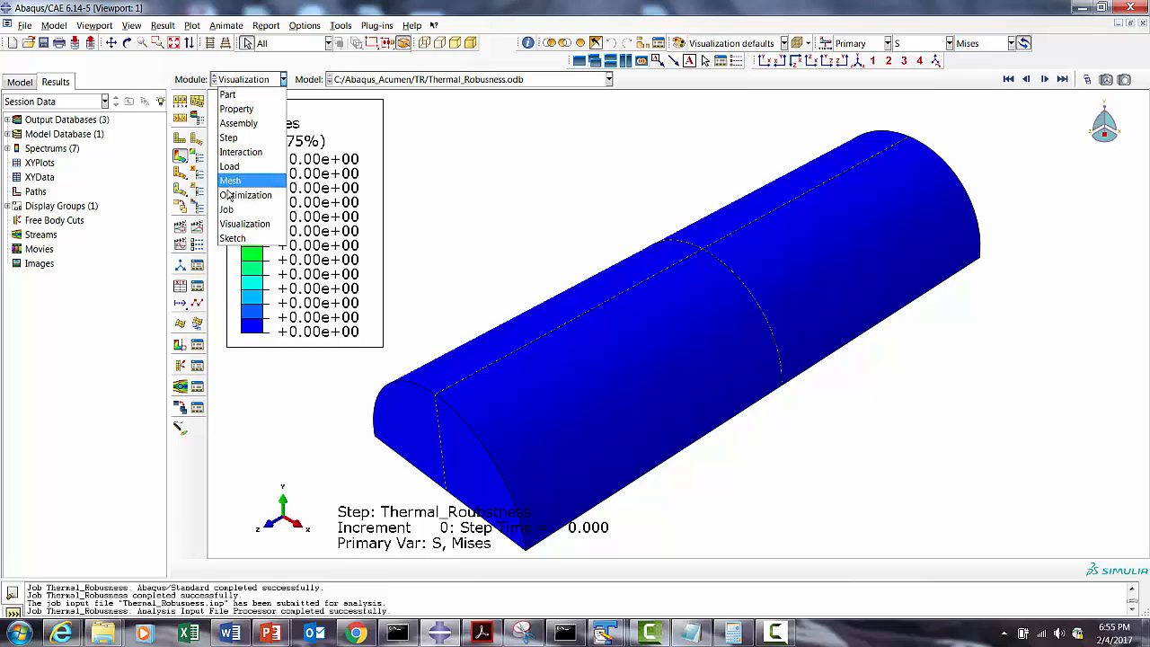
pyautogui.click(229, 205)
pyautogui.click(403, 277)
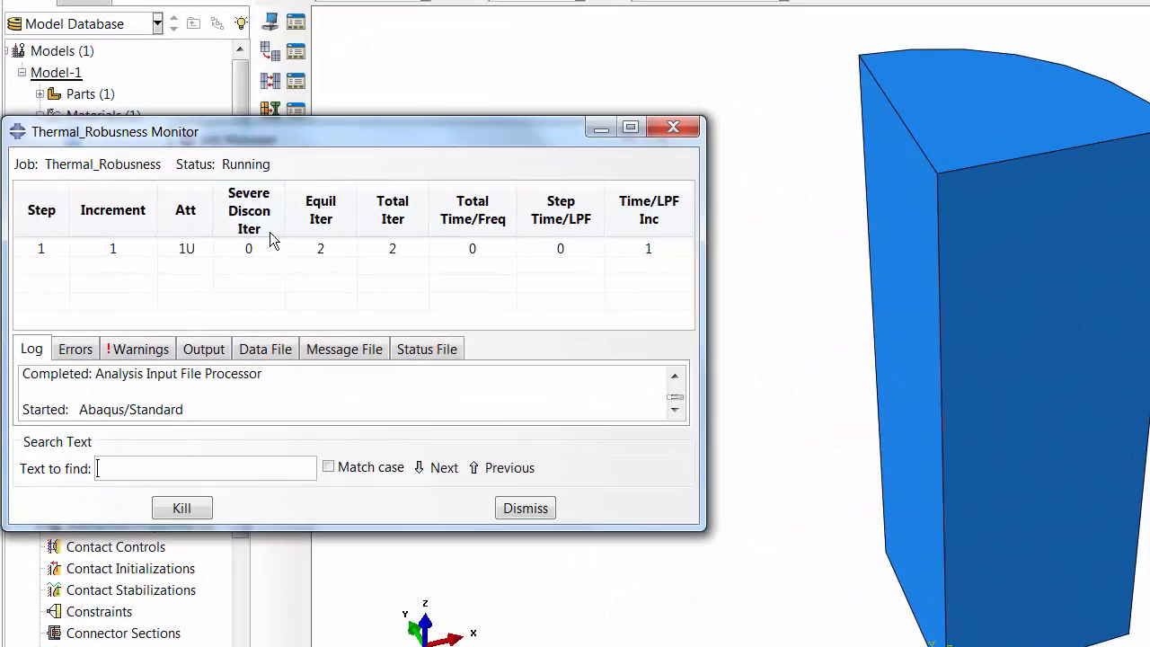
pyautogui.click(519, 509)
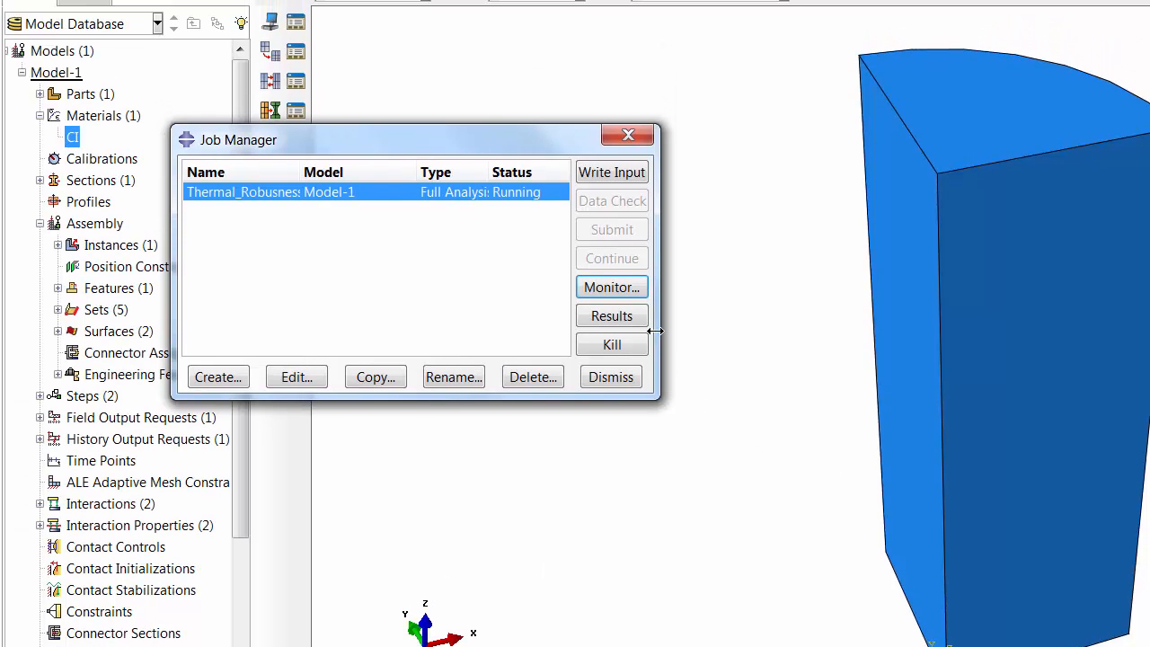
pyautogui.click(612, 289)
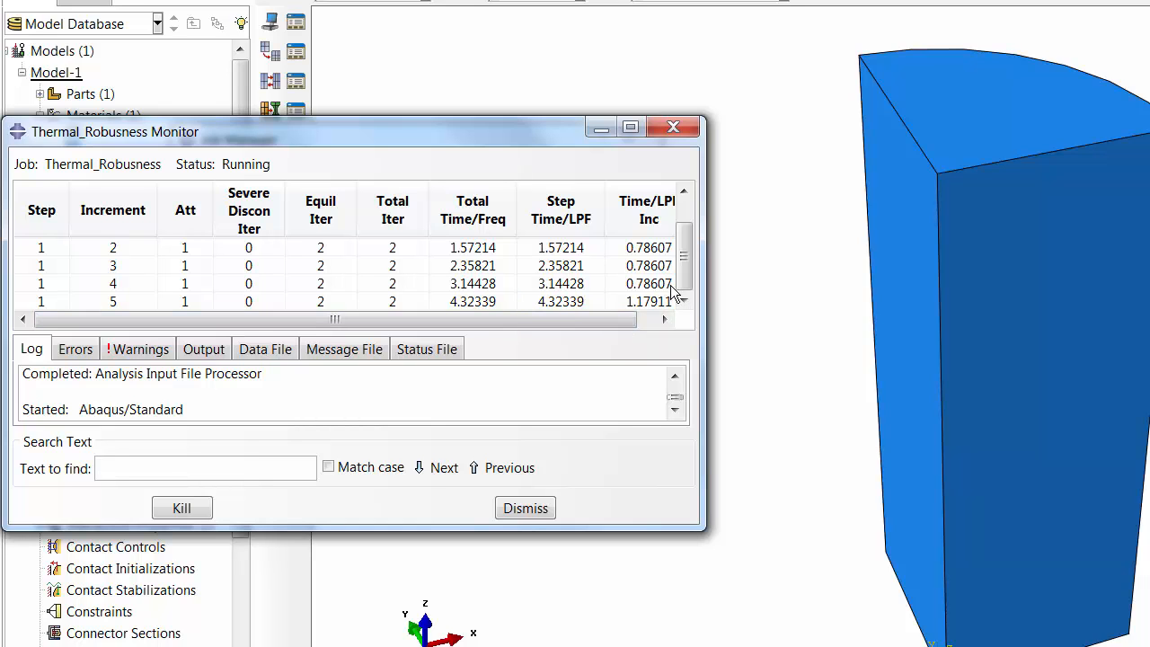
# Close the job monitor, open the Thermal_Robusness results and show the von Mises stress contour at increment 5.
pyautogui.click(506, 506)
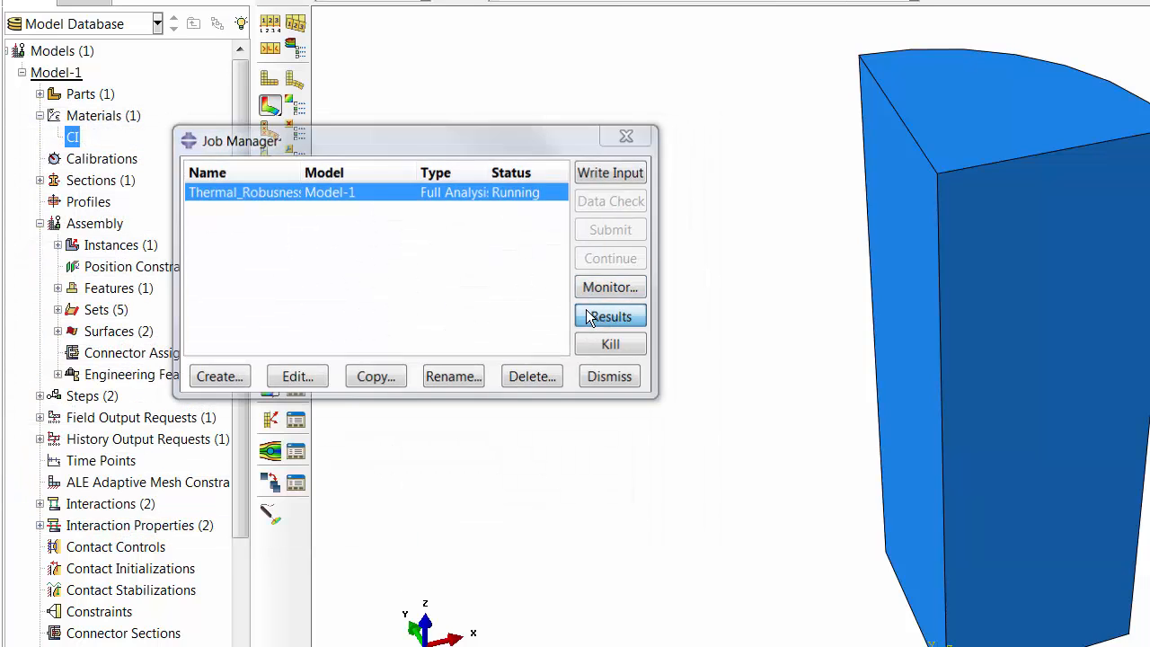
pyautogui.click(589, 317)
pyautogui.click(247, 2)
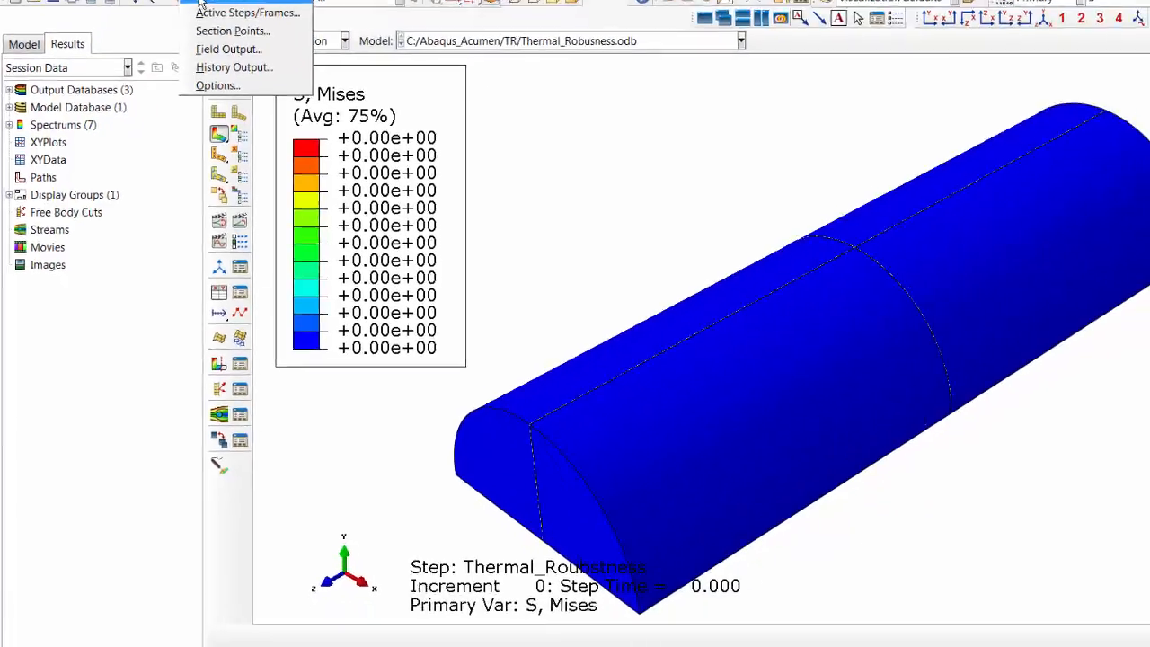
pyautogui.click(200, 2)
pyautogui.click(84, 265)
pyautogui.click(135, 402)
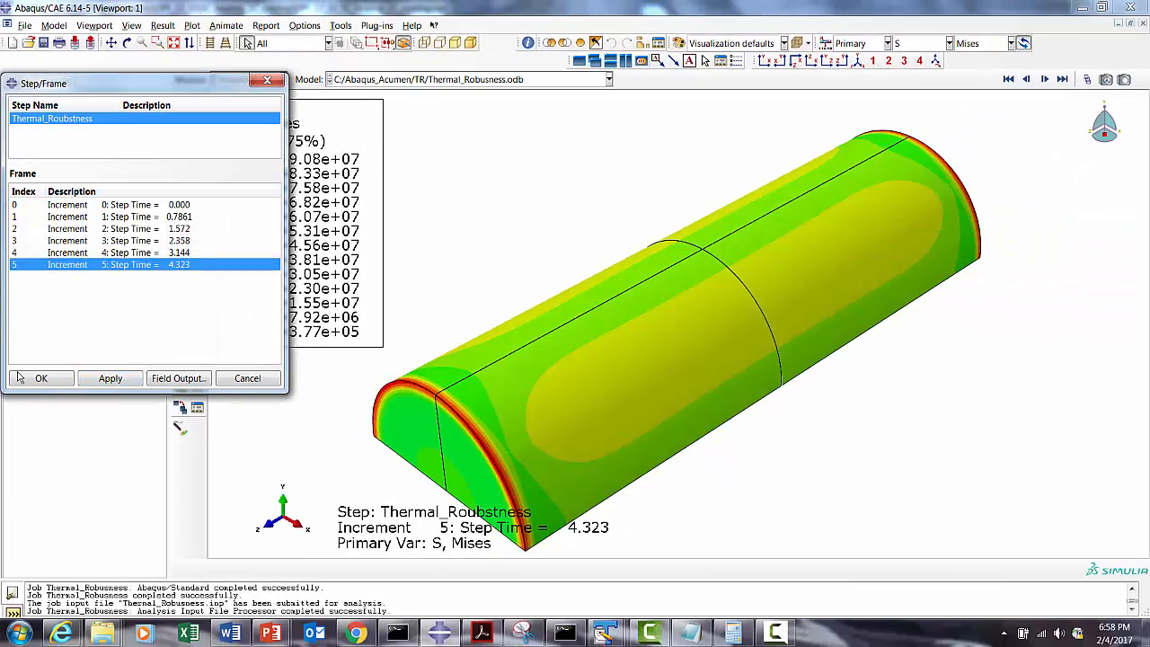
pyautogui.click(20, 377)
# Set the contour plot's primary field output variable to NT11, nodal temperature at nodes.
pyautogui.click(163, 25)
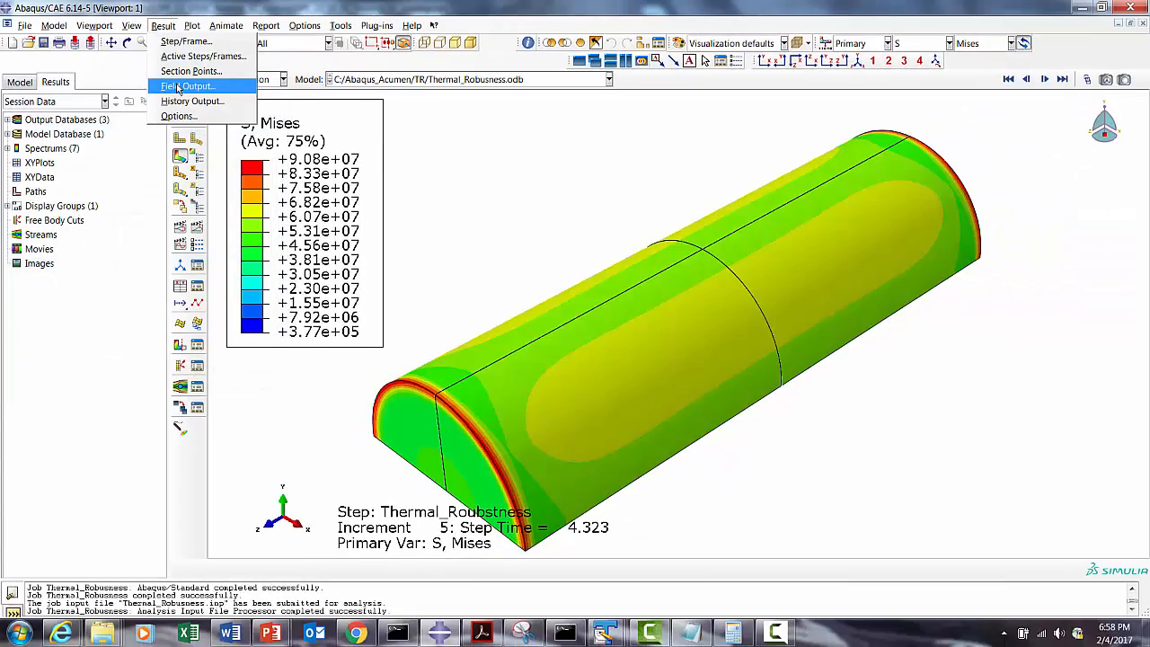
pyautogui.click(184, 86)
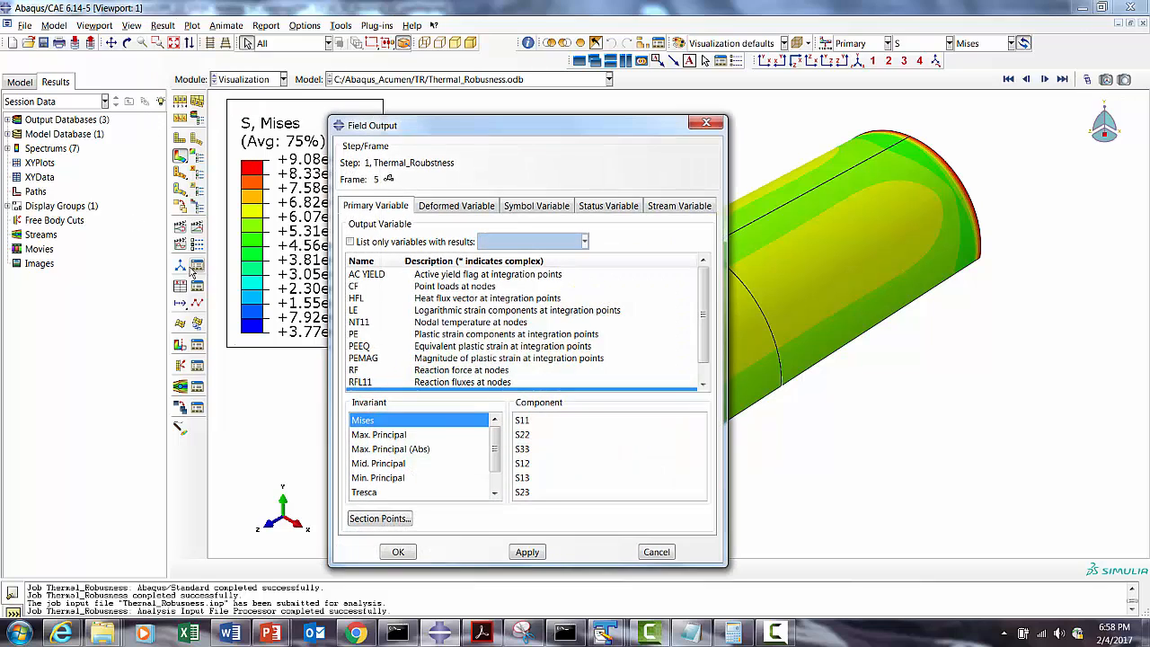
pyautogui.click(695, 334)
pyautogui.click(357, 322)
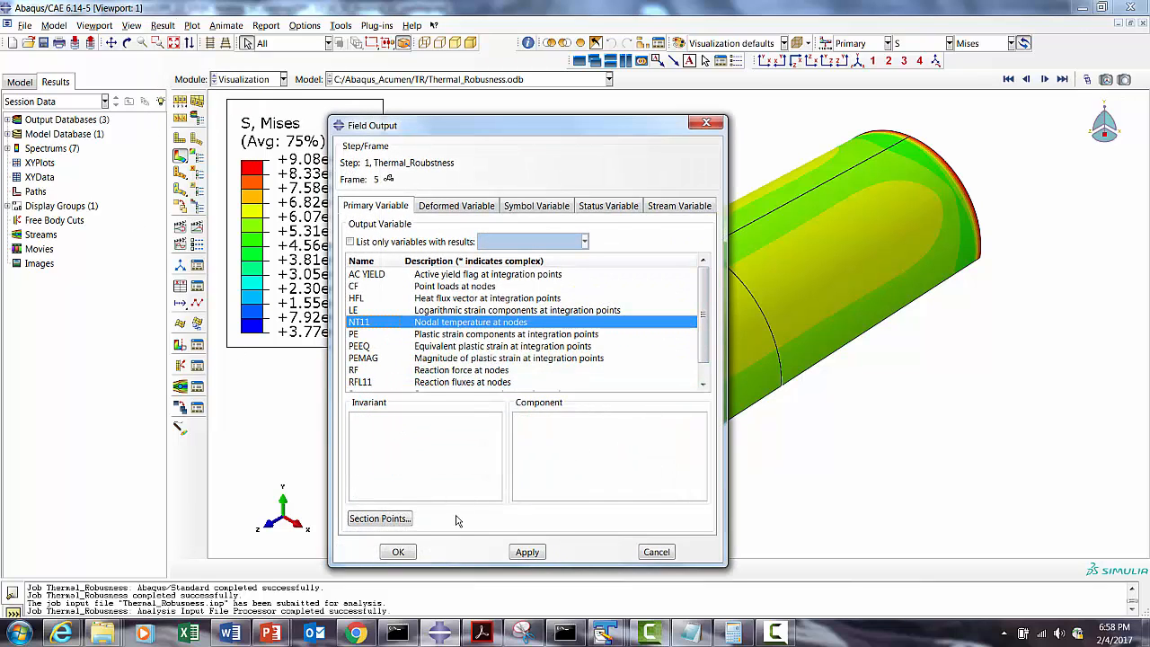
pyautogui.click(517, 553)
pyautogui.click(398, 552)
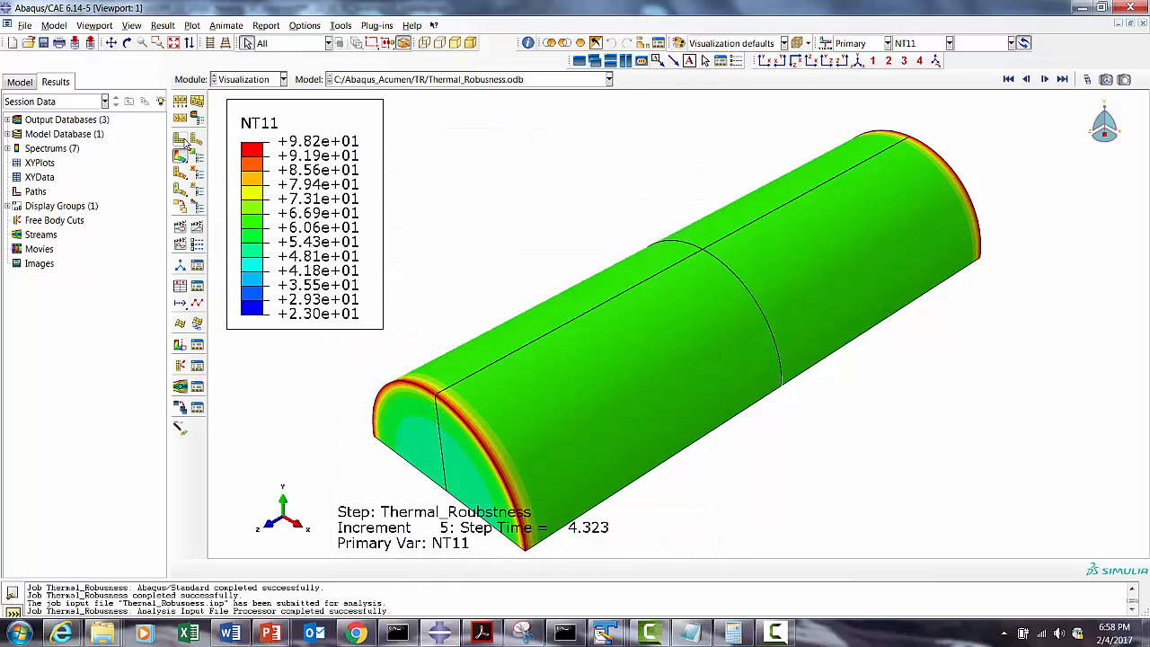
# Animate the nodal temperature over the time history and turn the model upright to examine its flat symmetry face.
pyautogui.click(198, 226)
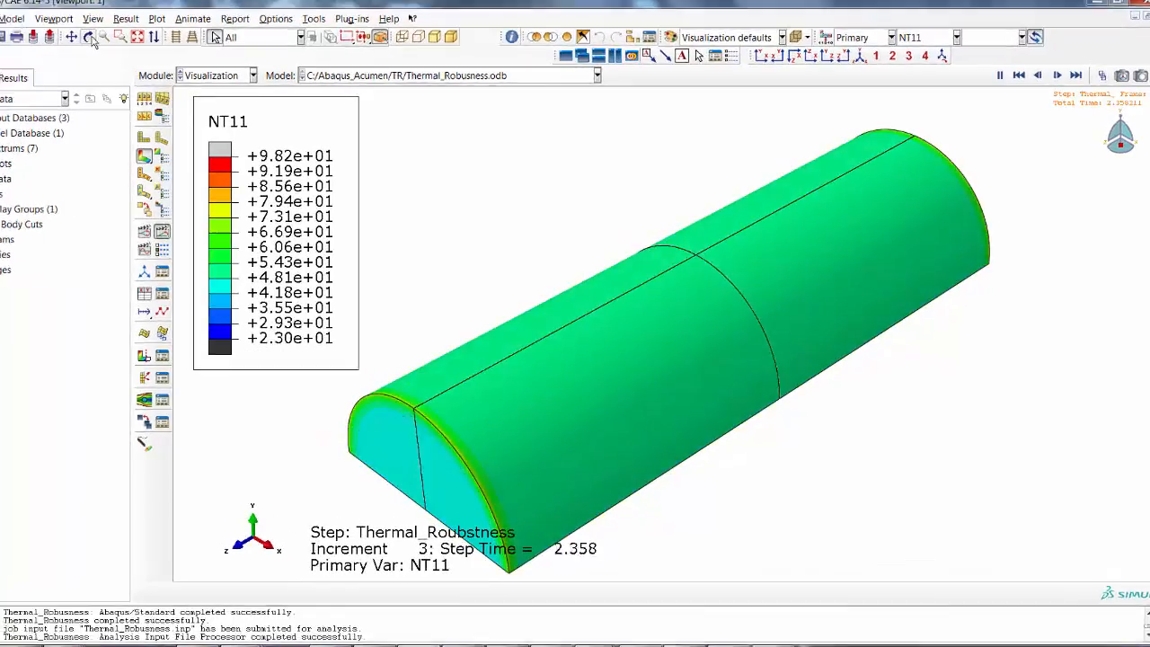
pyautogui.click(126, 43)
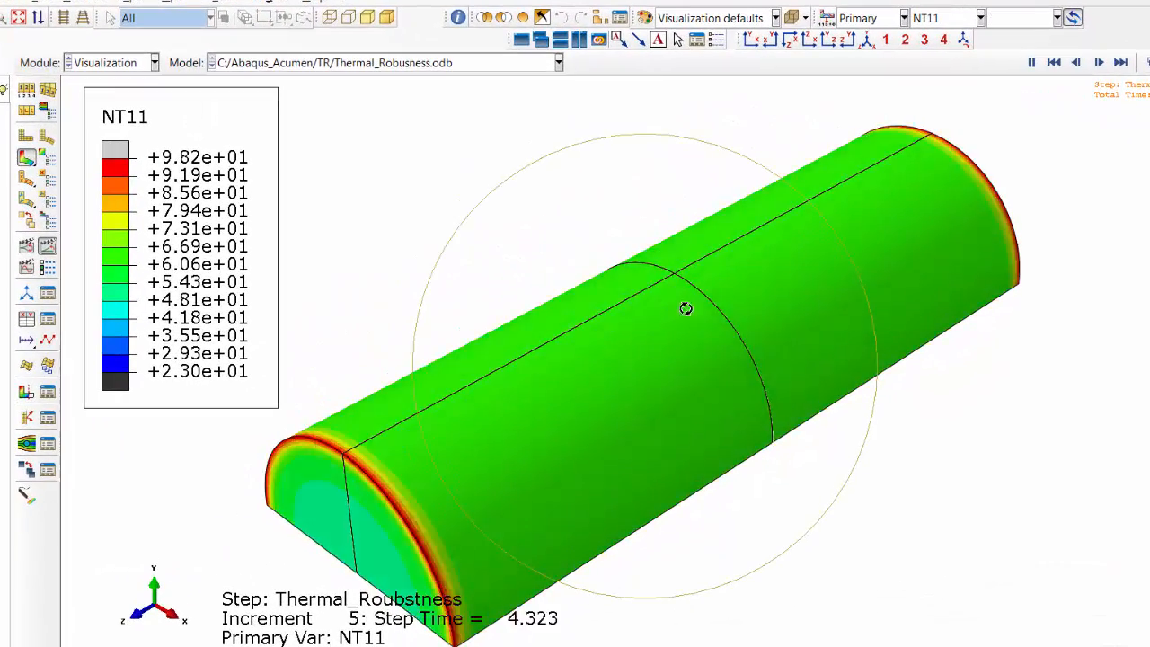
pyautogui.moveTo(658, 454); pyautogui.dragTo(735, 140)
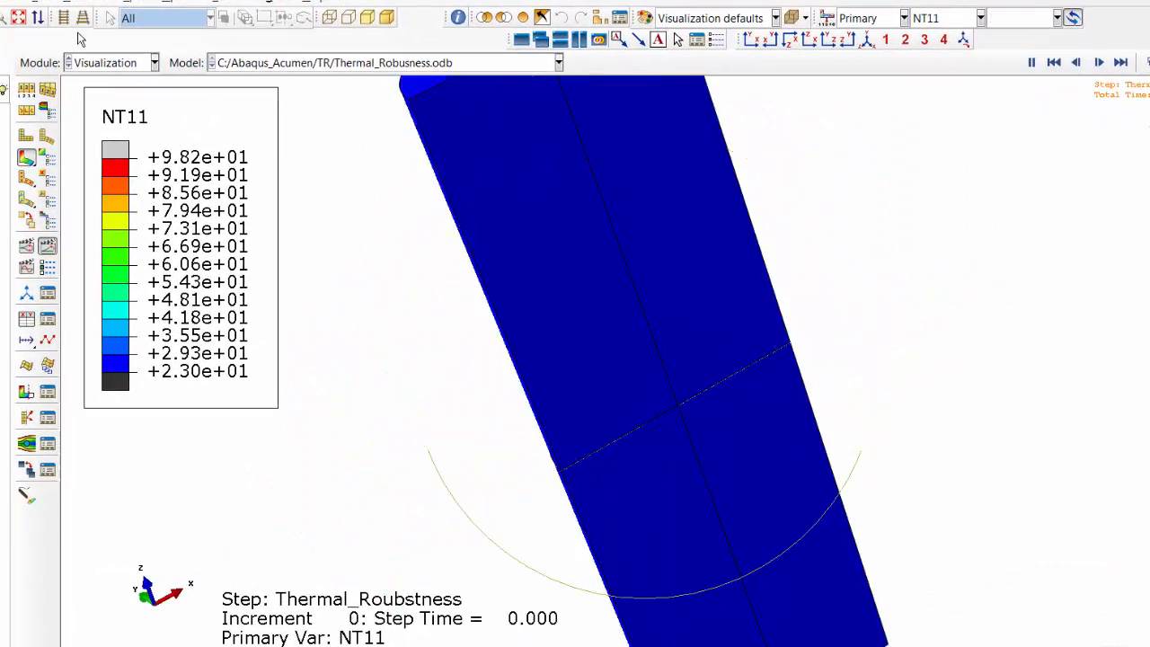
pyautogui.click(24, 25)
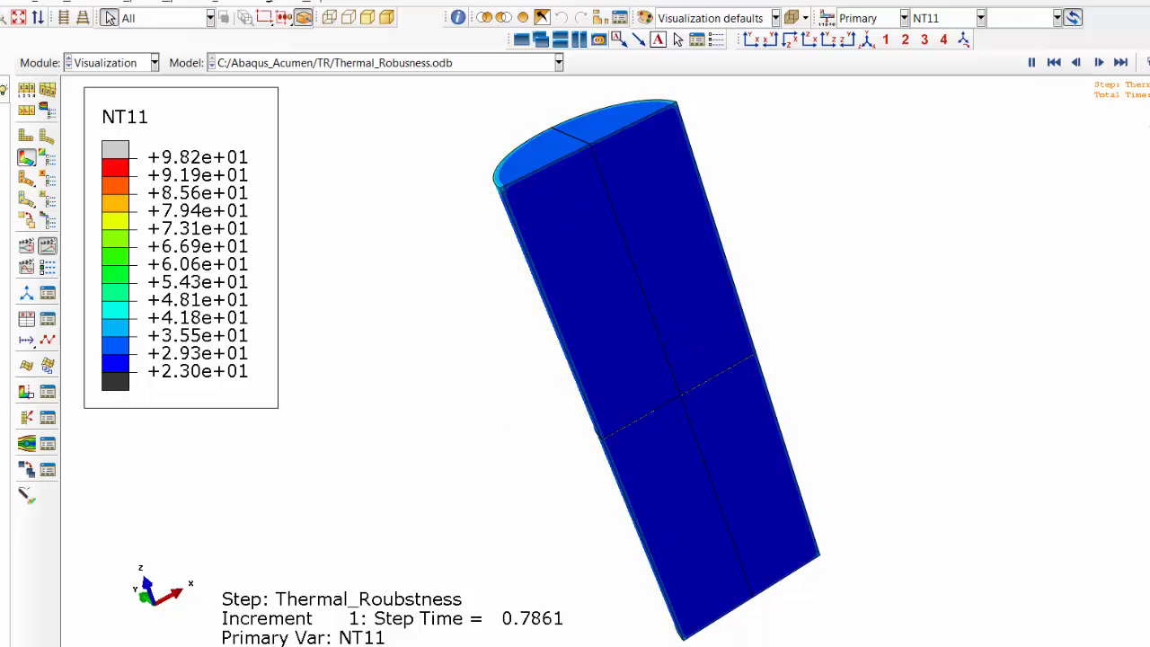
pyautogui.moveTo(580, 434); pyautogui.dragTo(506, 482)
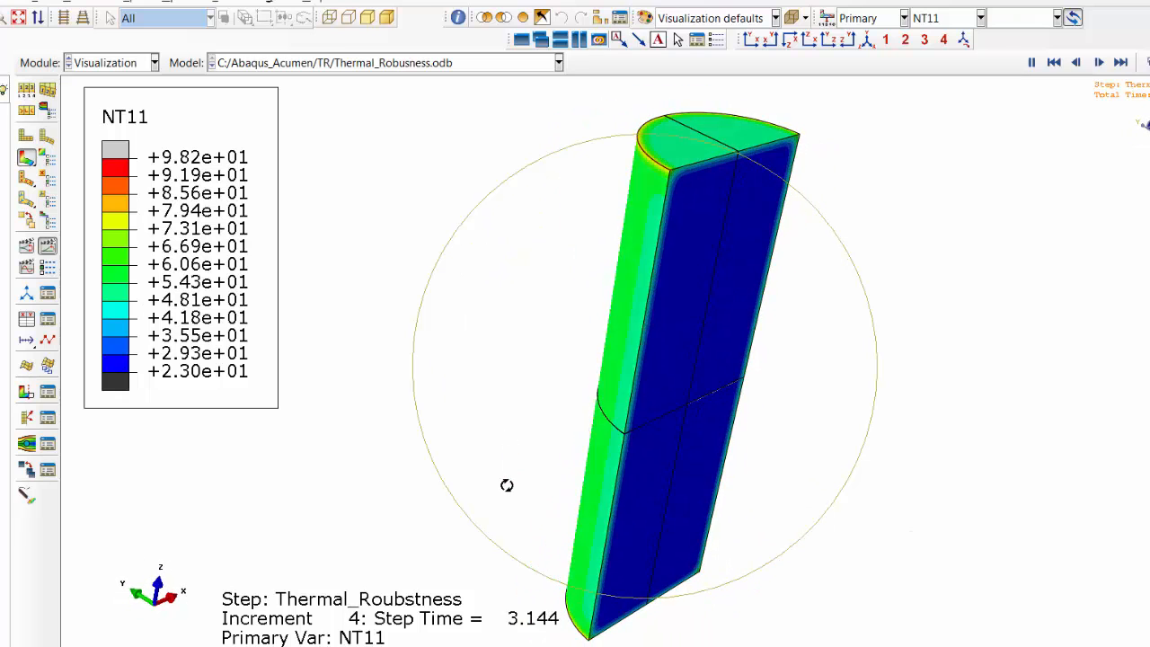
# Restart the temperature time-history animation, examine the heating from a slightly rotated view, and stop it.
pyautogui.click(47, 265)
pyautogui.click(48, 252)
pyautogui.click(49, 252)
pyautogui.click(49, 248)
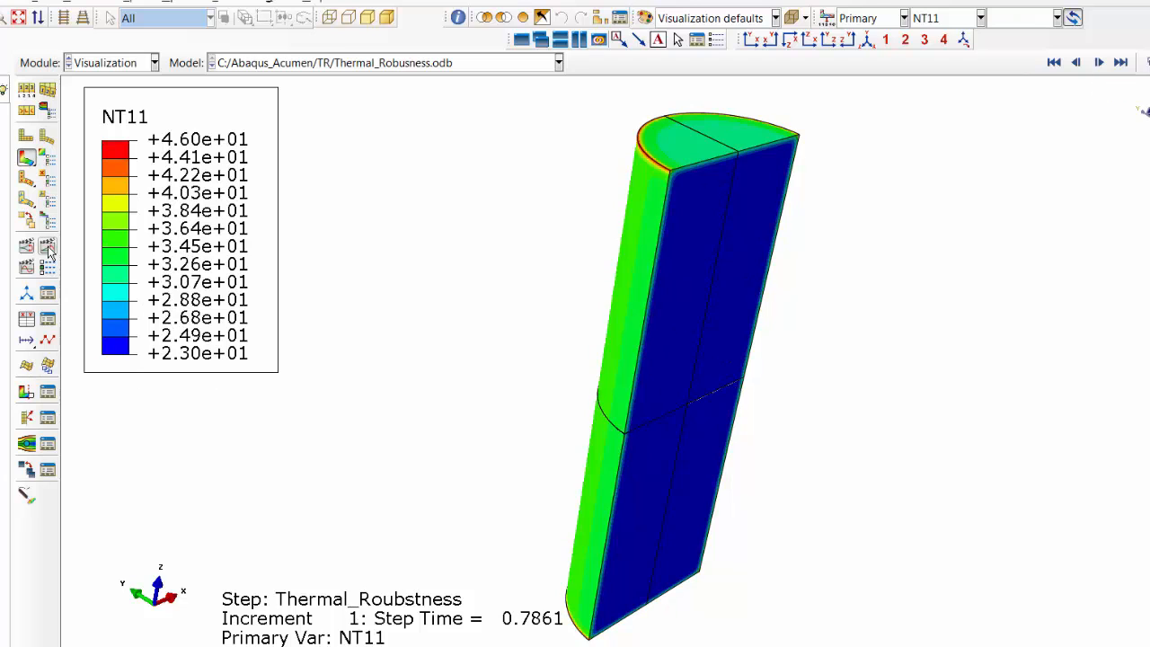
pyautogui.click(48, 250)
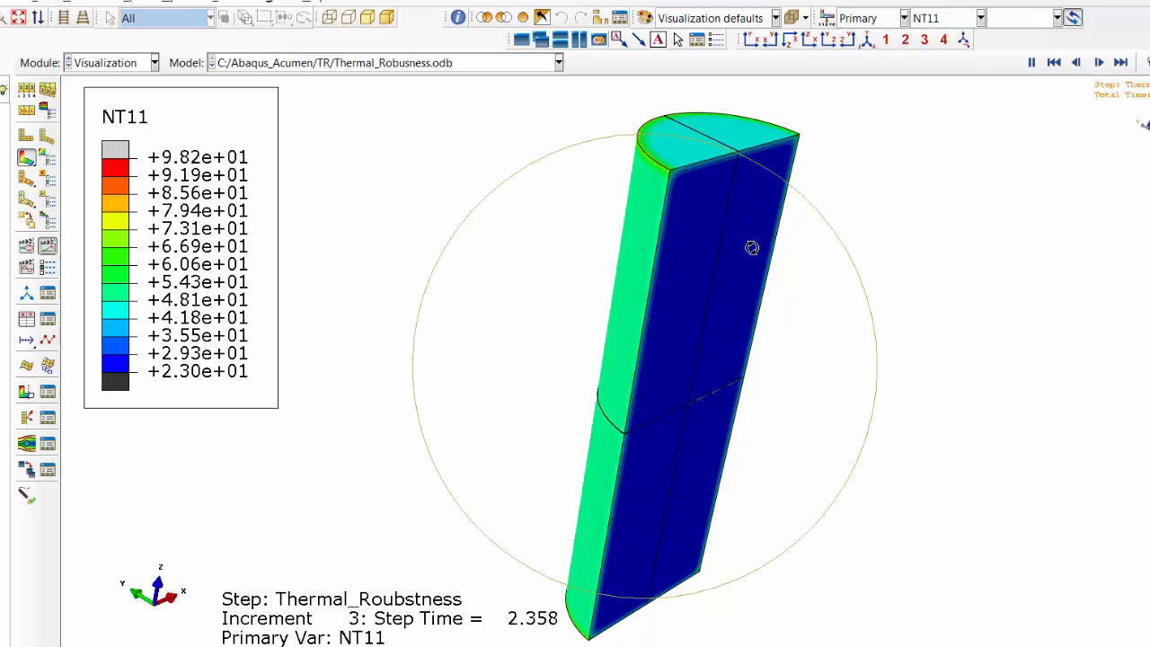
pyautogui.moveTo(654, 261); pyautogui.dragTo(755, 309)
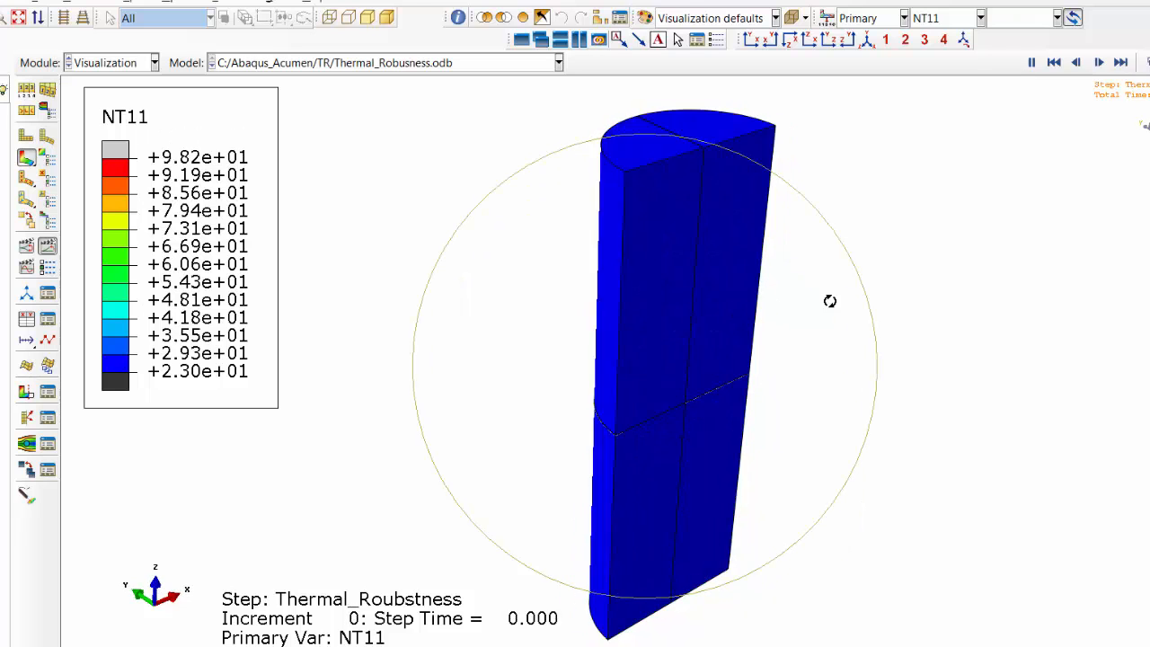
pyautogui.click(55, 251)
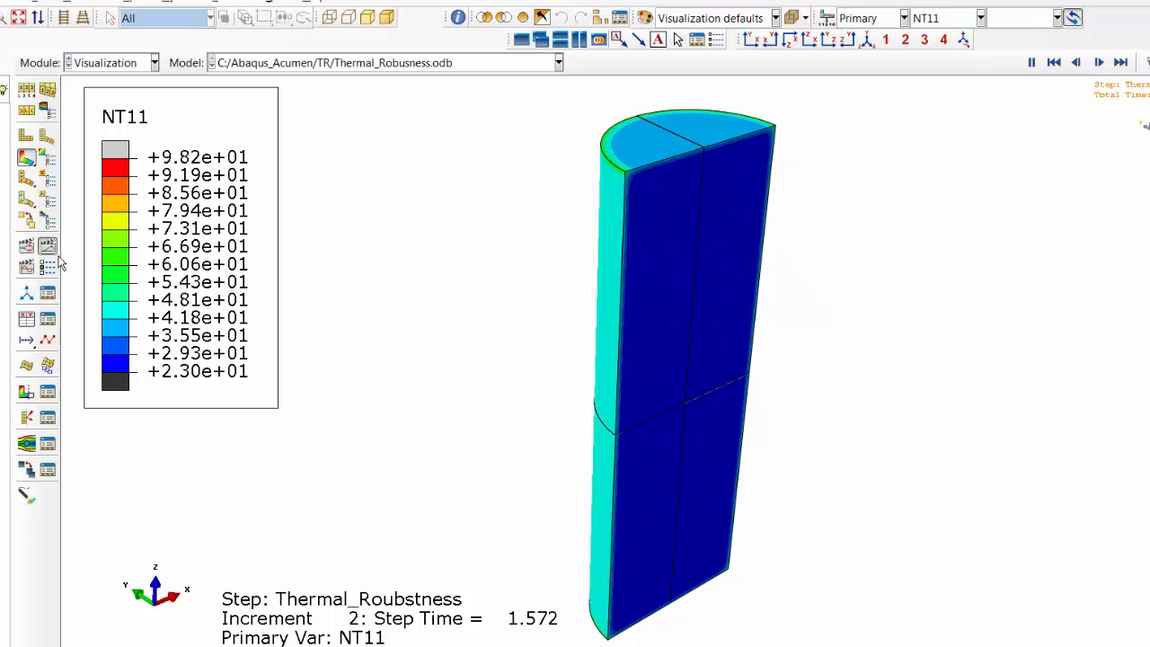
# Plot the S33 stress component as the primary variable and animate its time history, ending on the last available increment.
pyautogui.click(7, 3)
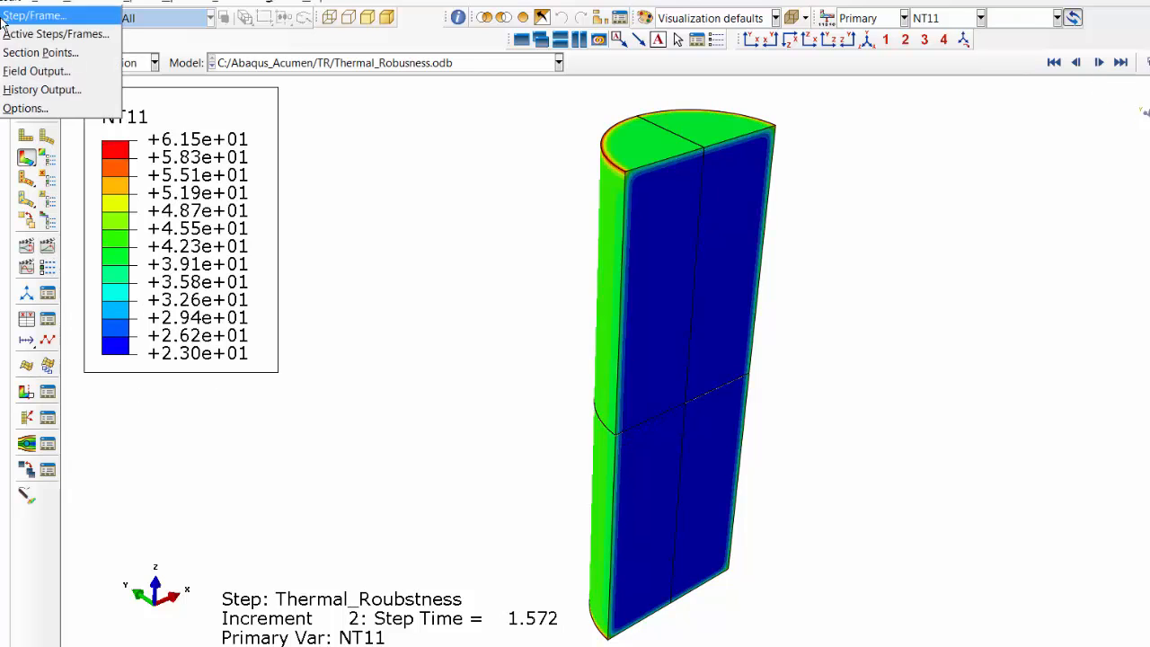
pyautogui.click(19, 76)
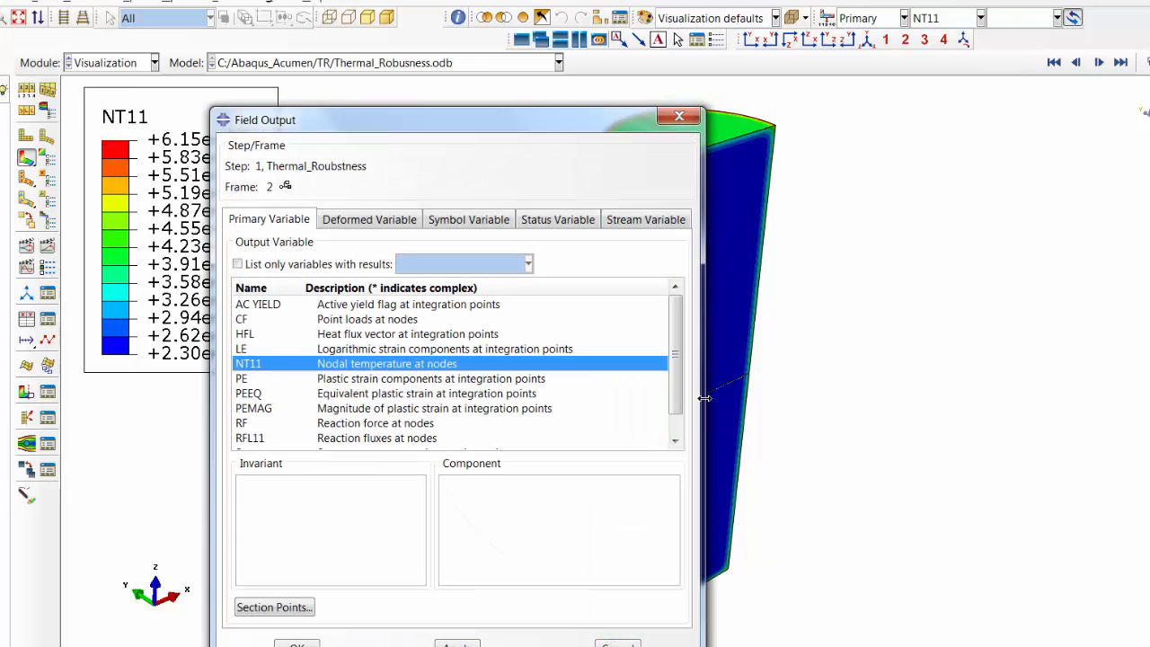
pyautogui.scroll(-1, 686, 398)
pyautogui.click(435, 429)
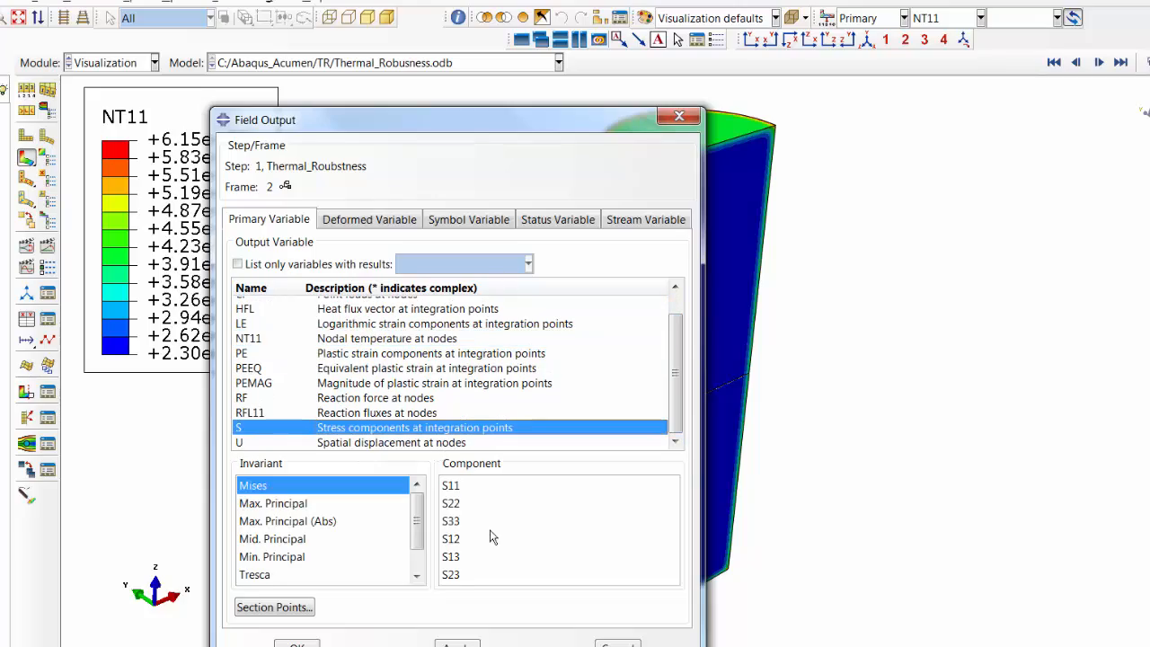
pyautogui.click(451, 522)
pyautogui.click(457, 645)
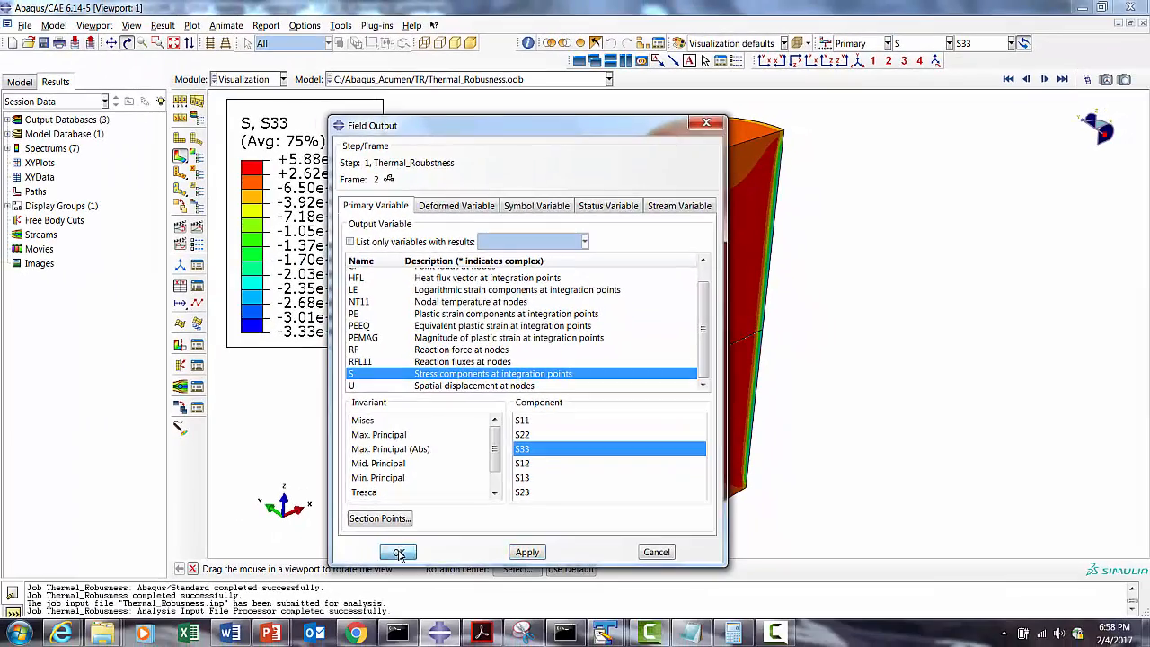
pyautogui.click(618, 646)
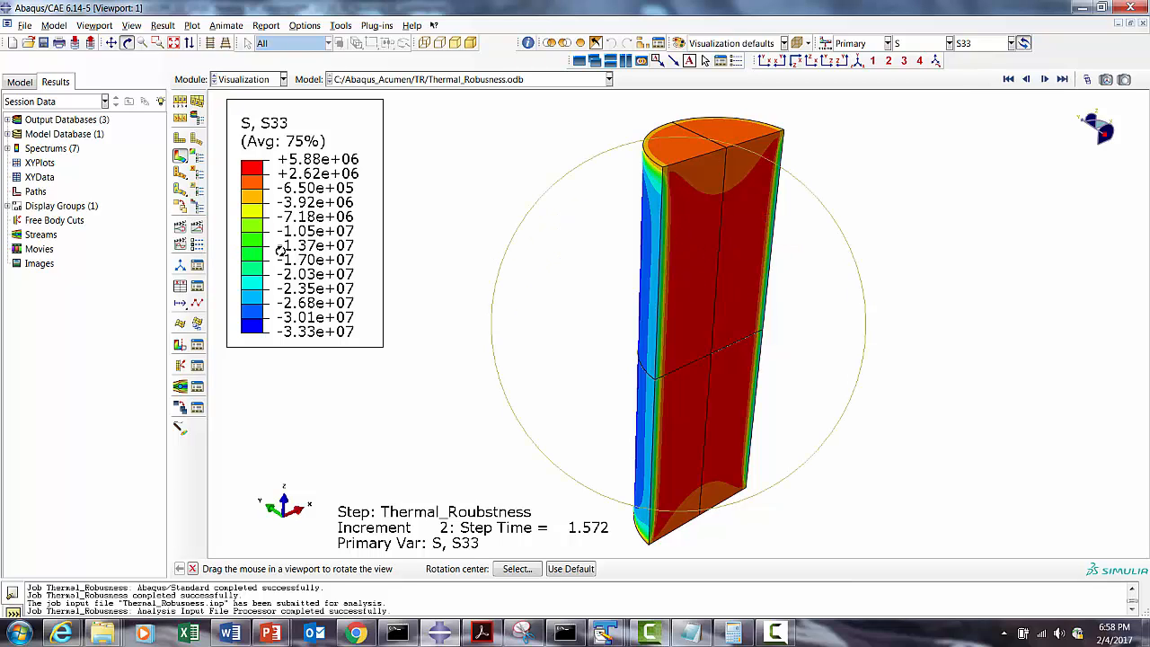
pyautogui.click(199, 229)
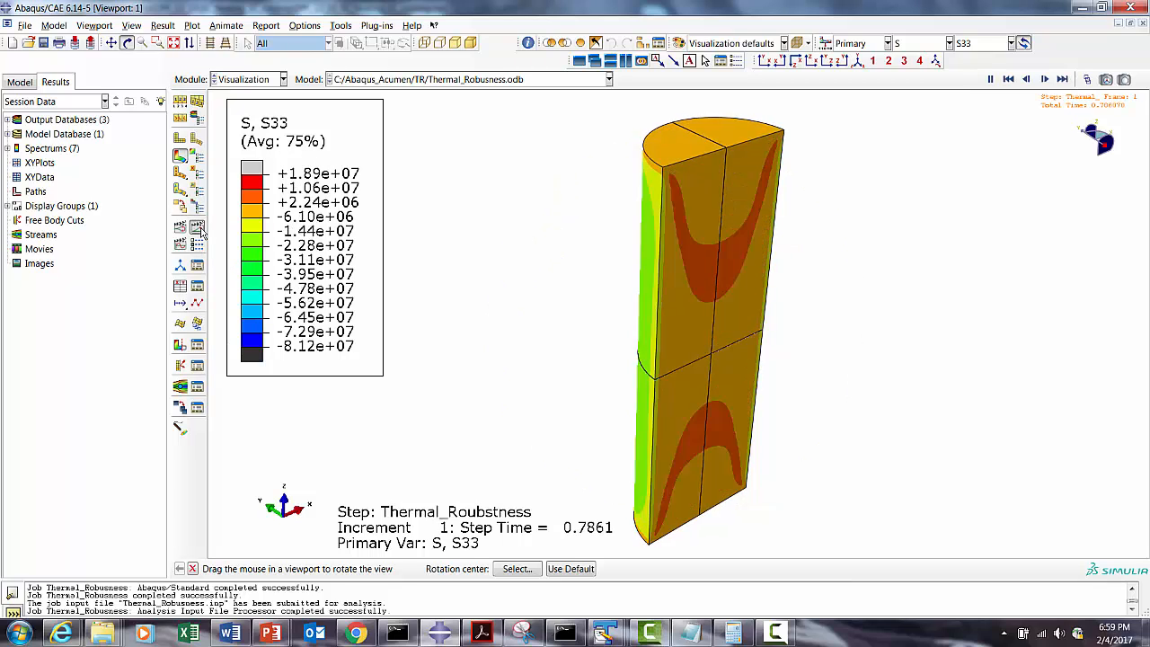
pyautogui.click(1064, 79)
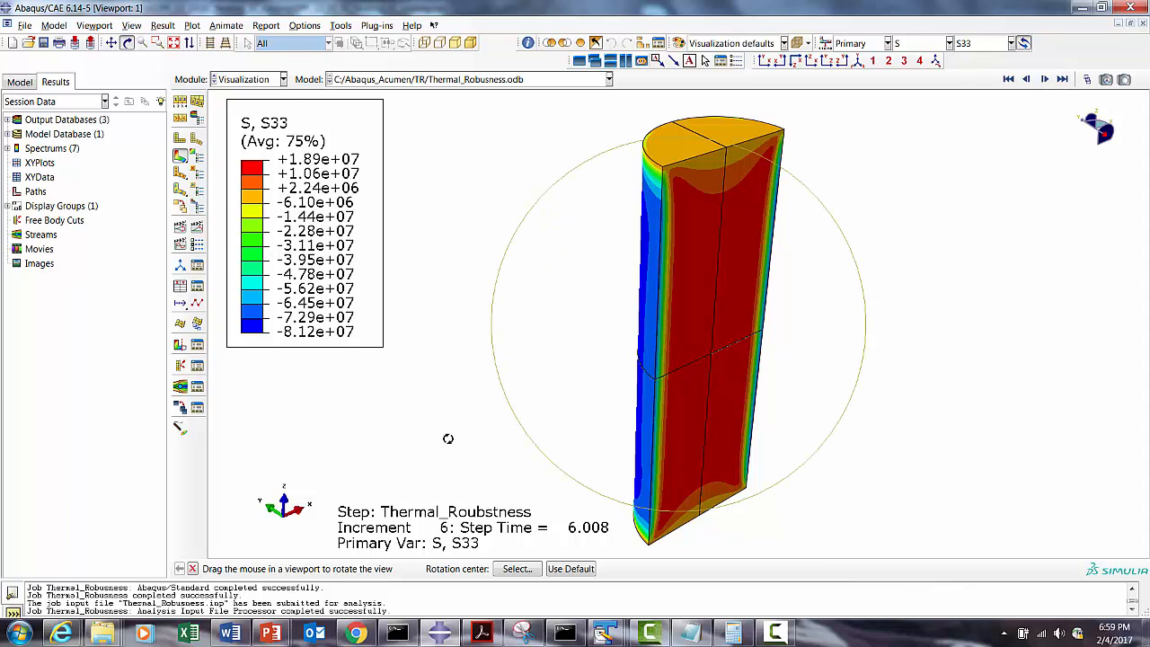
# Return to the Job module, check the Thermal_Robusness job's increments in the monitor and close it.
pyautogui.click(265, 81)
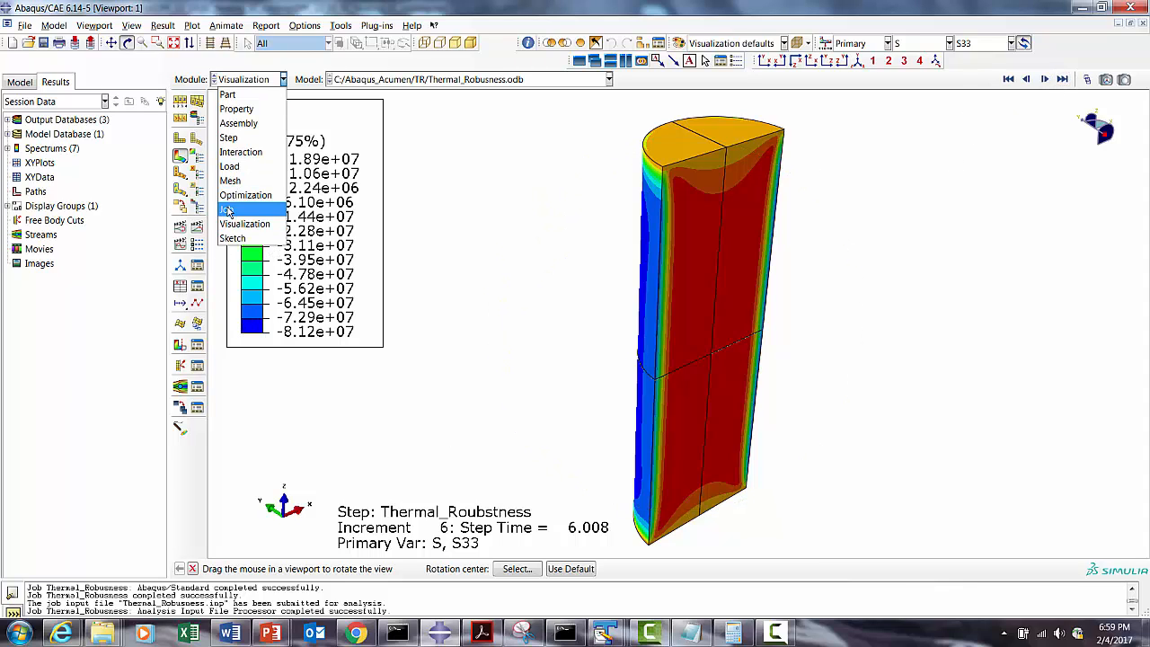
pyautogui.click(232, 213)
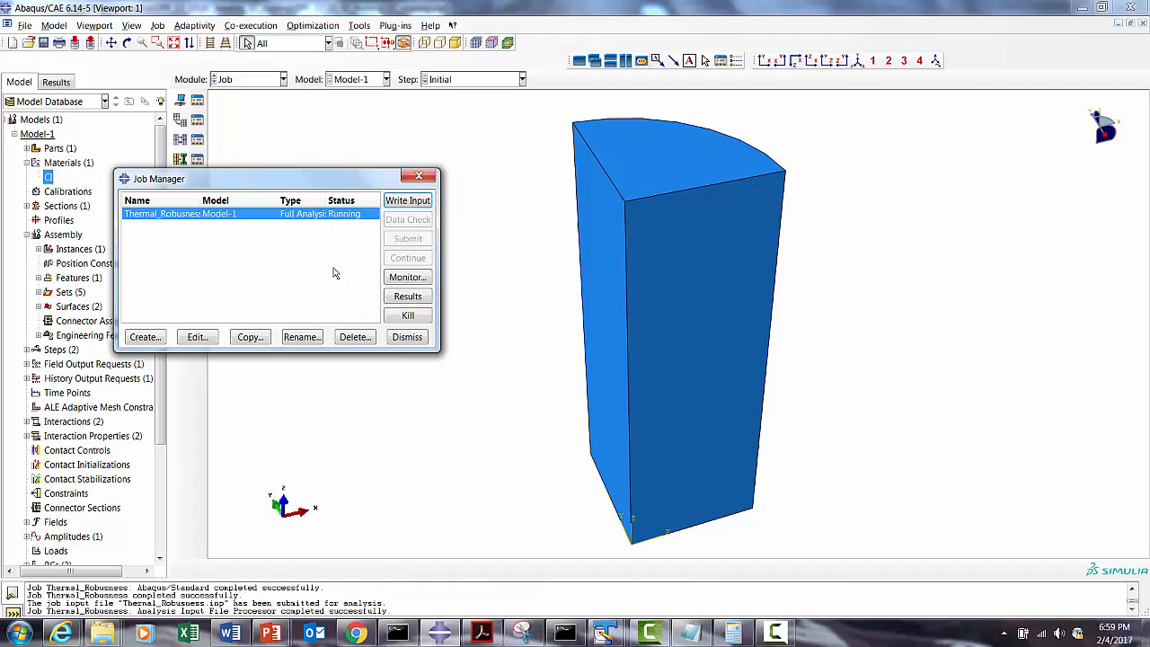
pyautogui.click(408, 277)
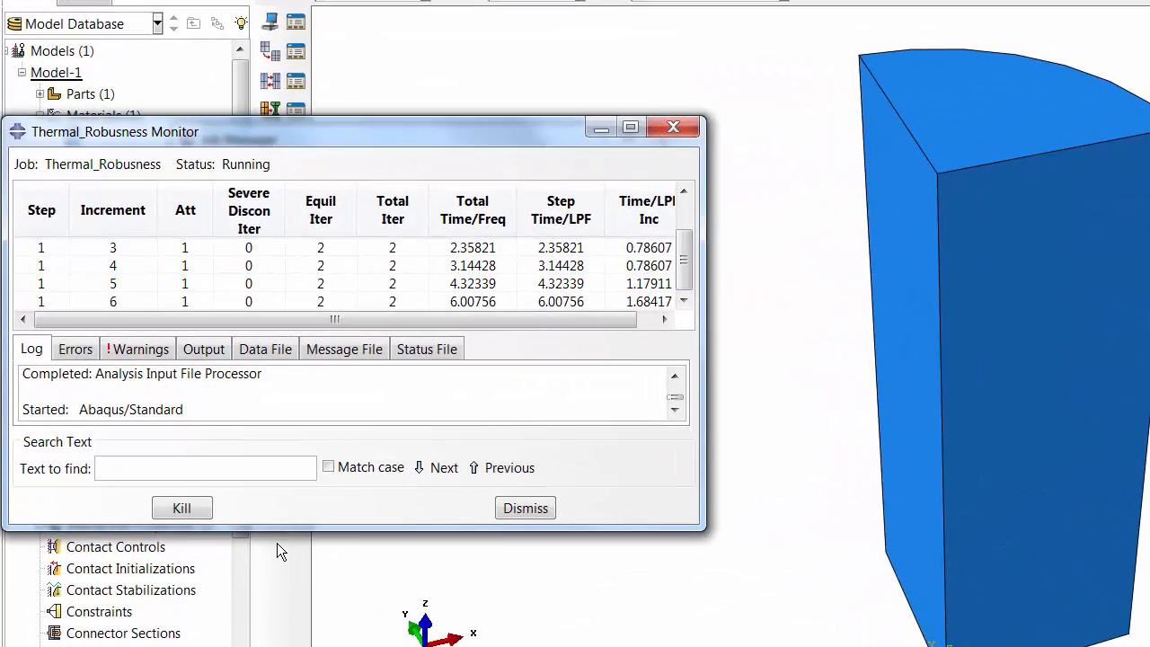
pyautogui.click(514, 510)
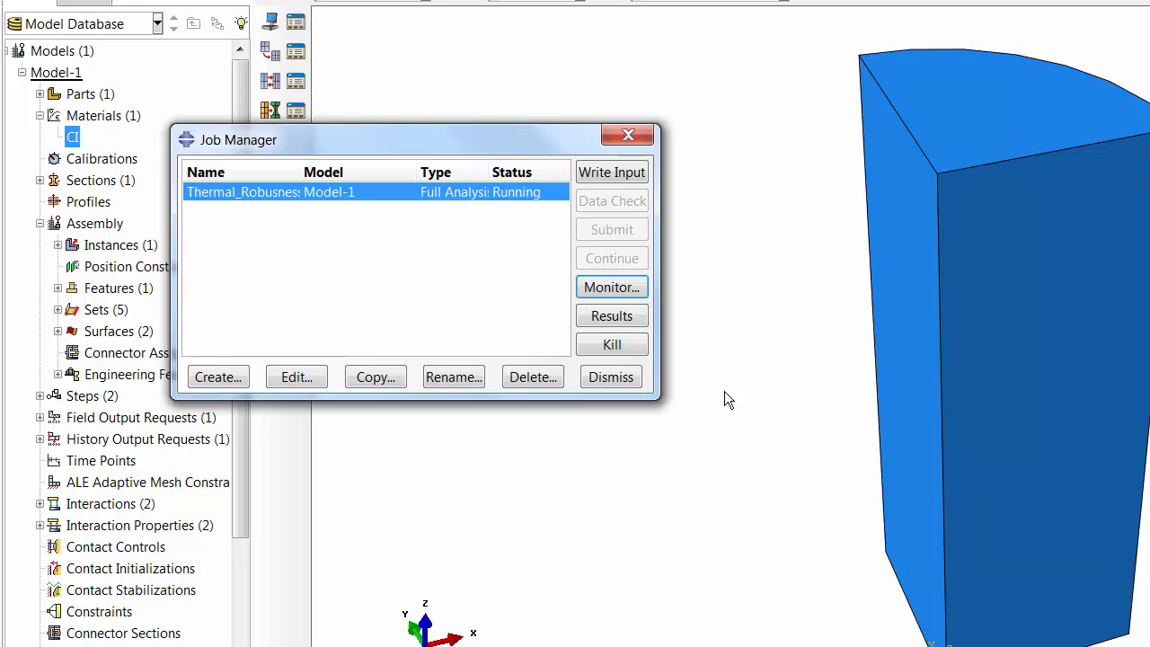